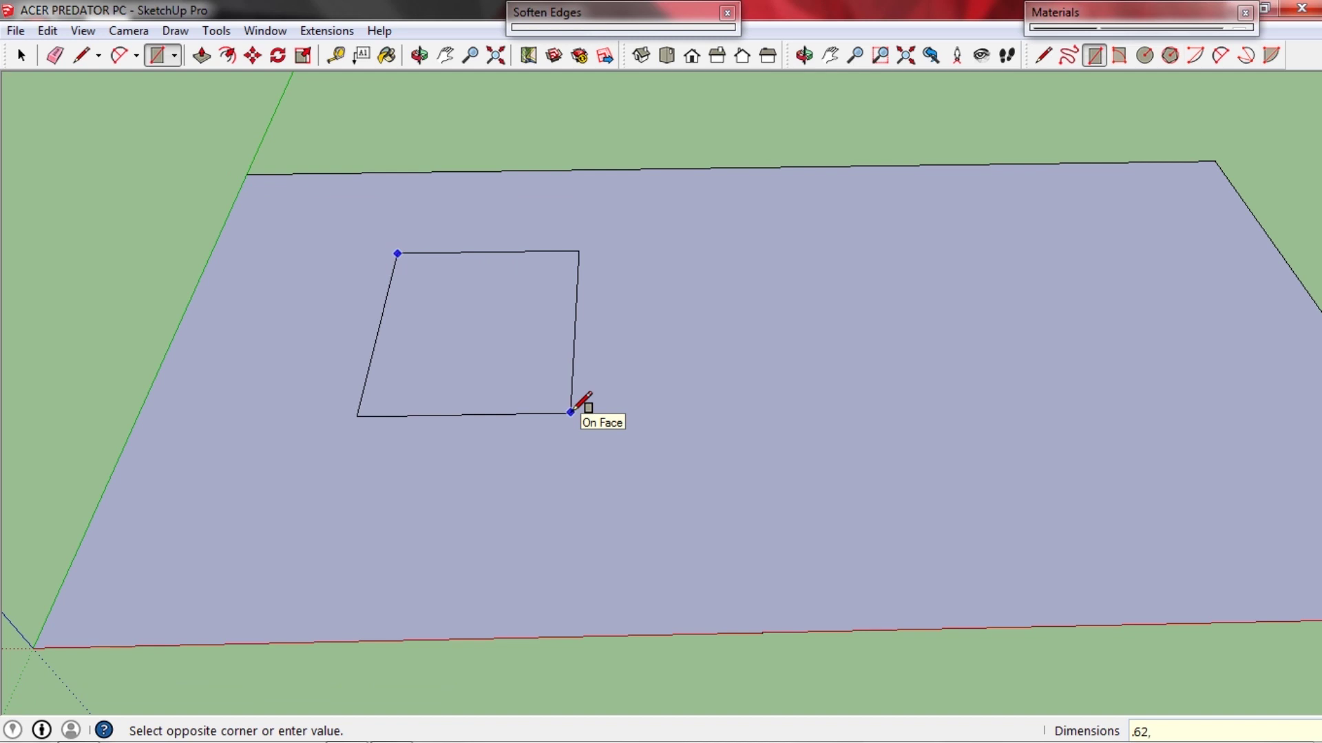
Group the rectangle drawn on the base plane and open the group for editing.
key(space)
scroll(561, 405, down, 1)
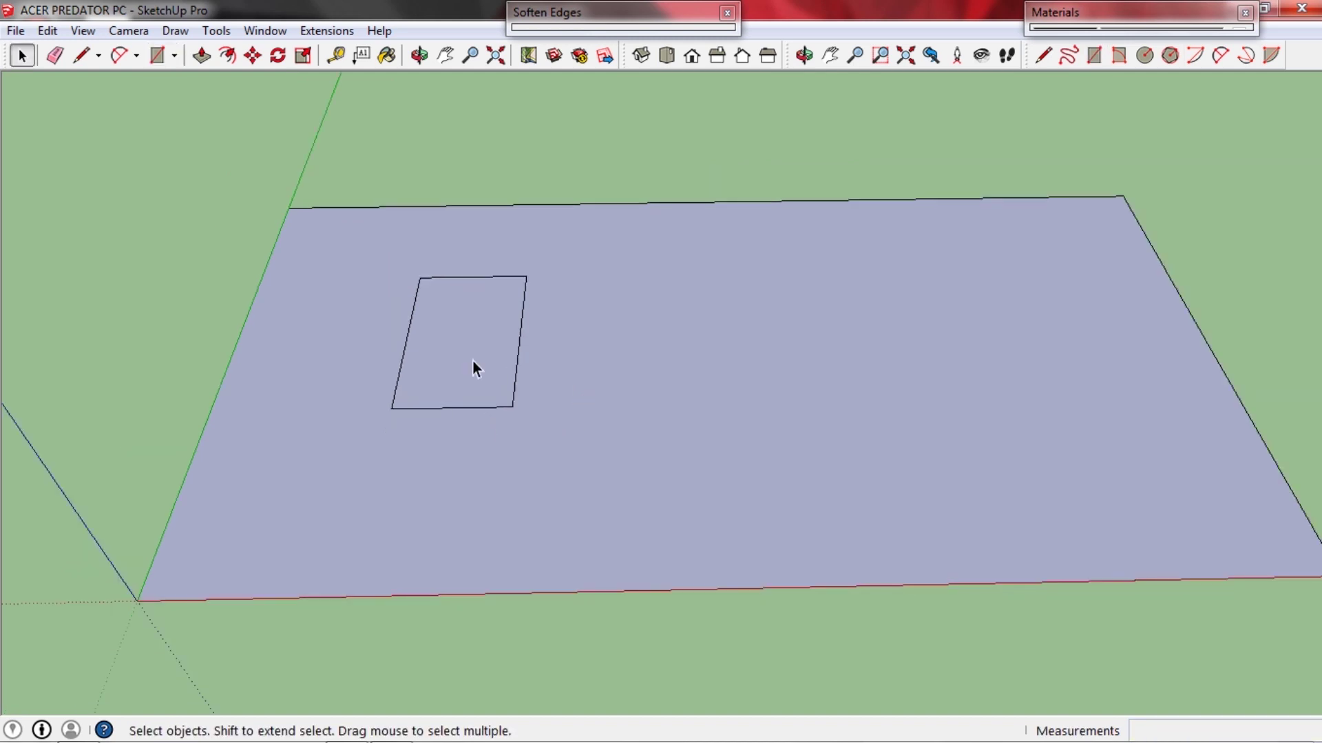
scroll(479, 351, up, 2)
double_click(479, 348)
middle_drag(478, 348, 455, 406)
key(g)
double_click(452, 360)
Offset the rectangle's outline 10 mm inward to form a border.
middle_drag(452, 361, 436, 390)
text(f)
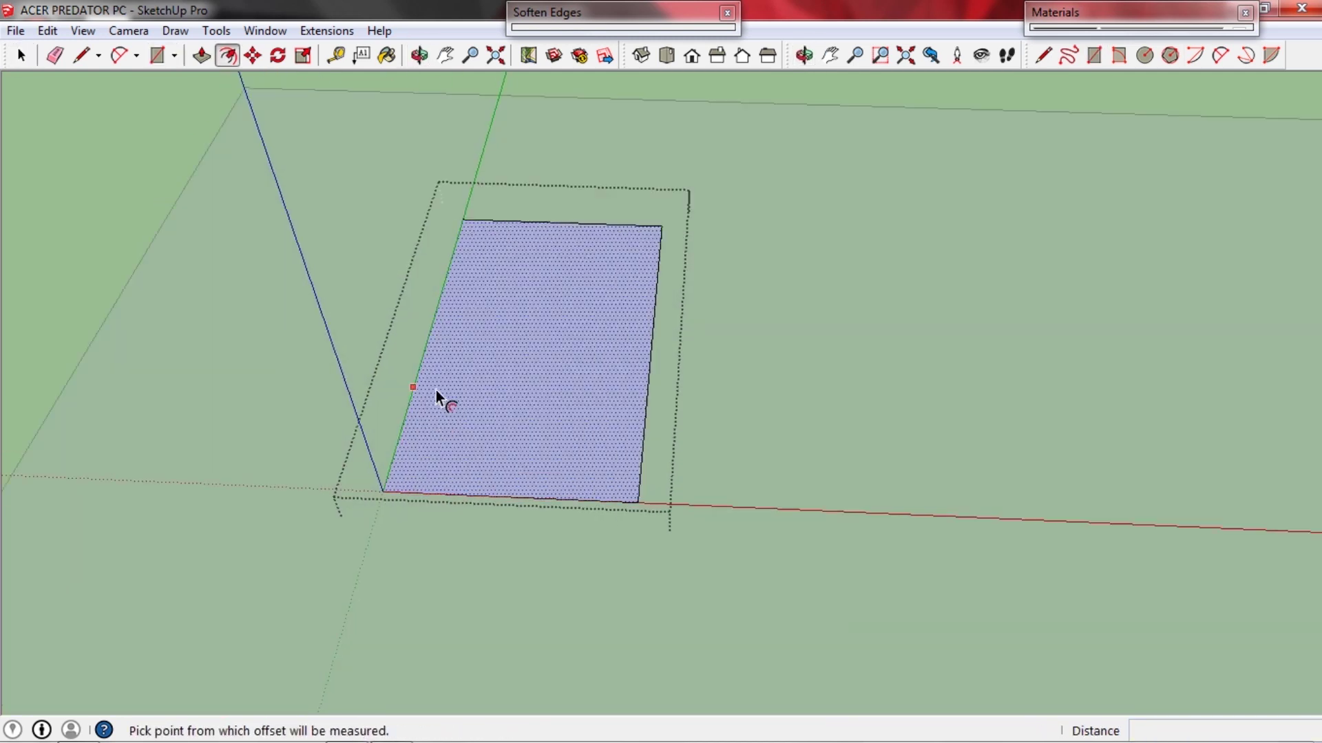
text(10m)
key(Return)
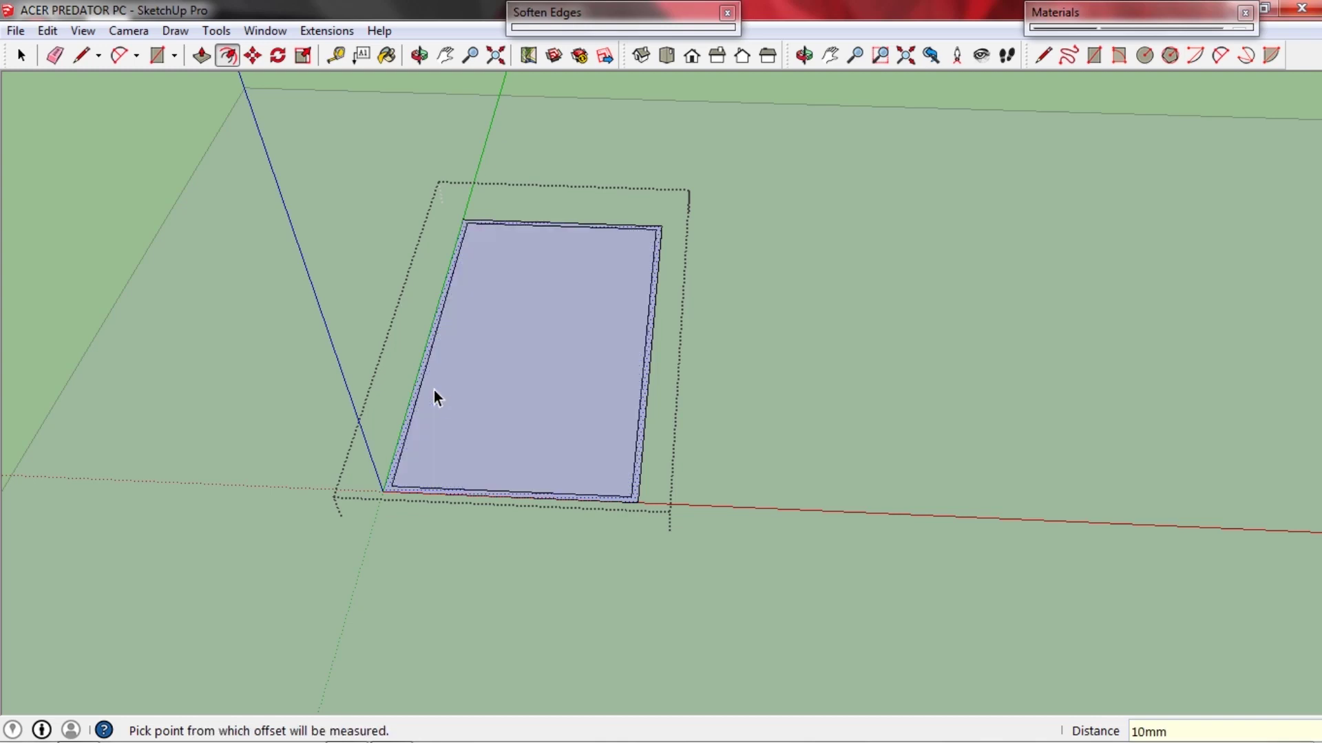
Move one long inner edge of the border 5 mm inward along the red axis to widen that strip.
key(space)
scroll(630, 419, up, 5)
scroll(782, 511, up, 2)
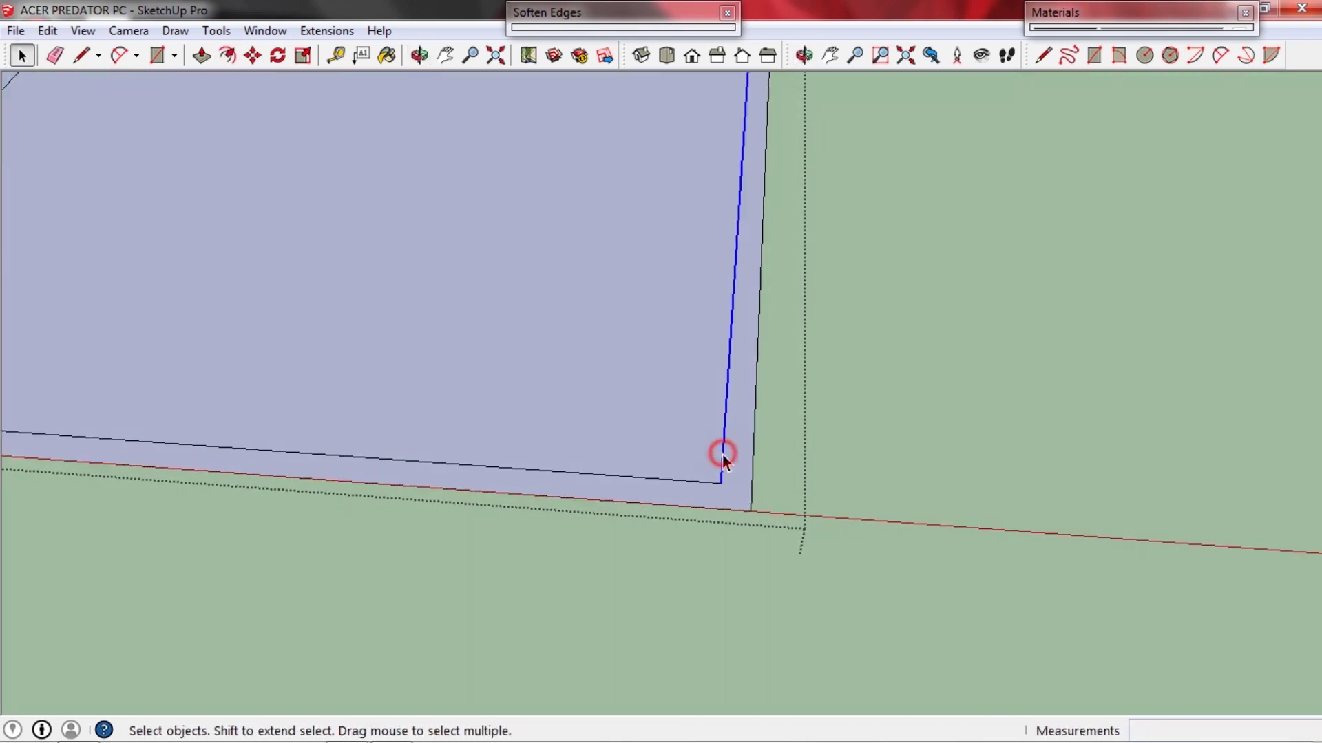
key(m)
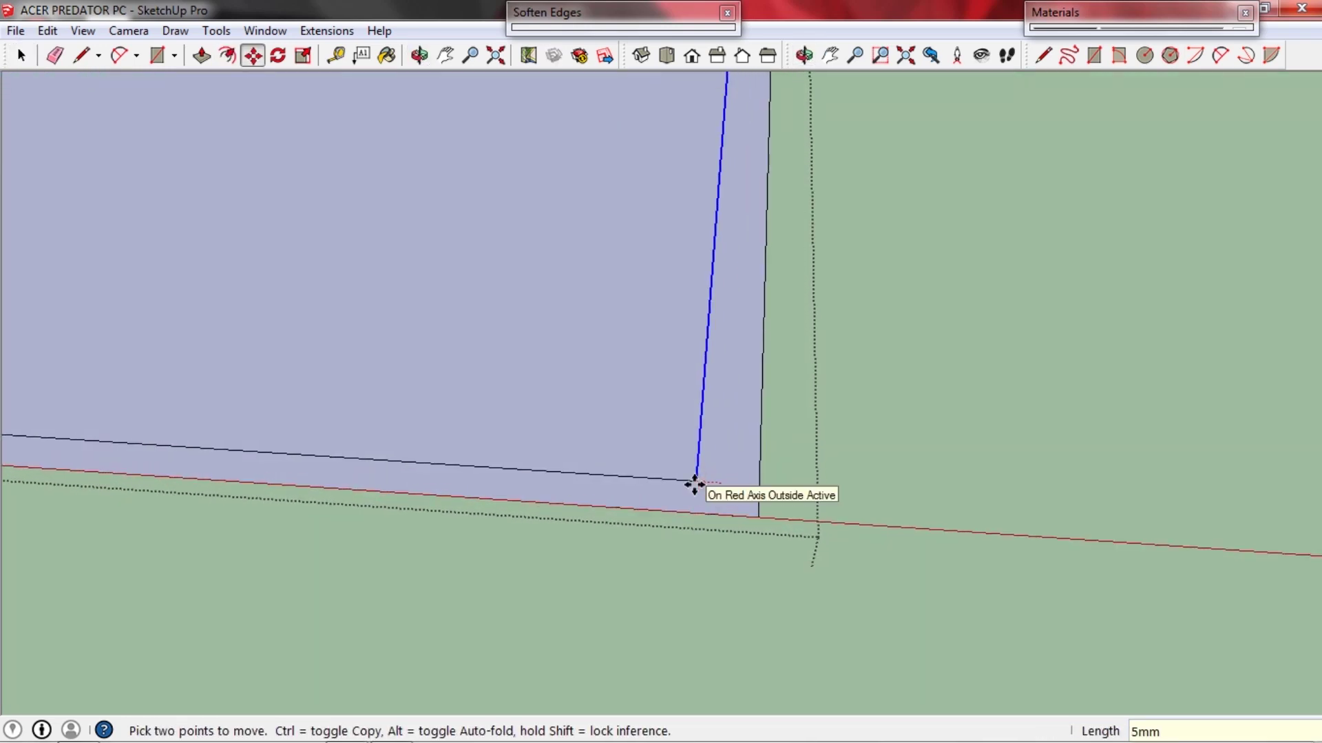
click(699, 513)
key(space)
Draw short lines extending the moved inner edge to the outer edge so the wide strip becomes a separate face.
middle_drag(698, 513, 385, 391)
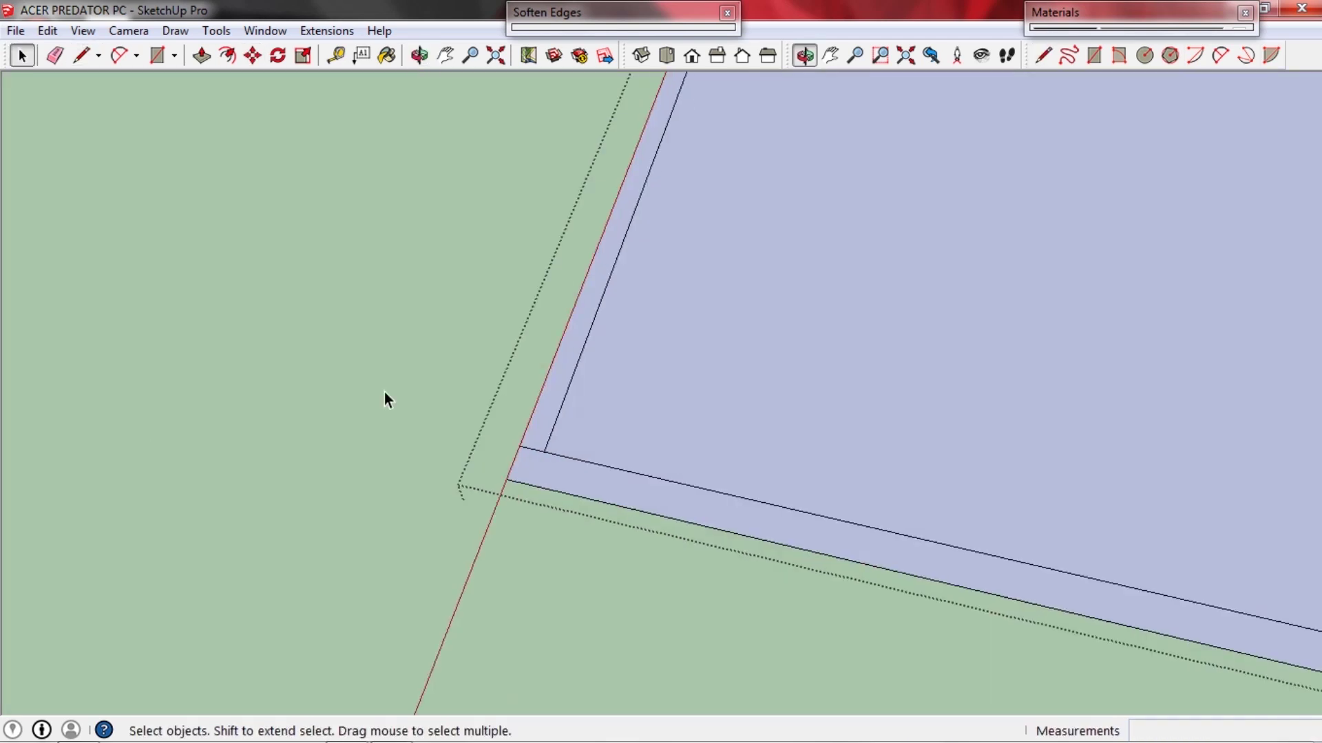
scroll(384, 391, down, 5)
scroll(798, 518, up, 7)
key(l)
click(837, 497)
key(space)
Extrude the wide border strip 15 mm and the remaining thin border 10 mm.
middle_drag(837, 497, 600, 482)
text(p15mm)
key(Return)
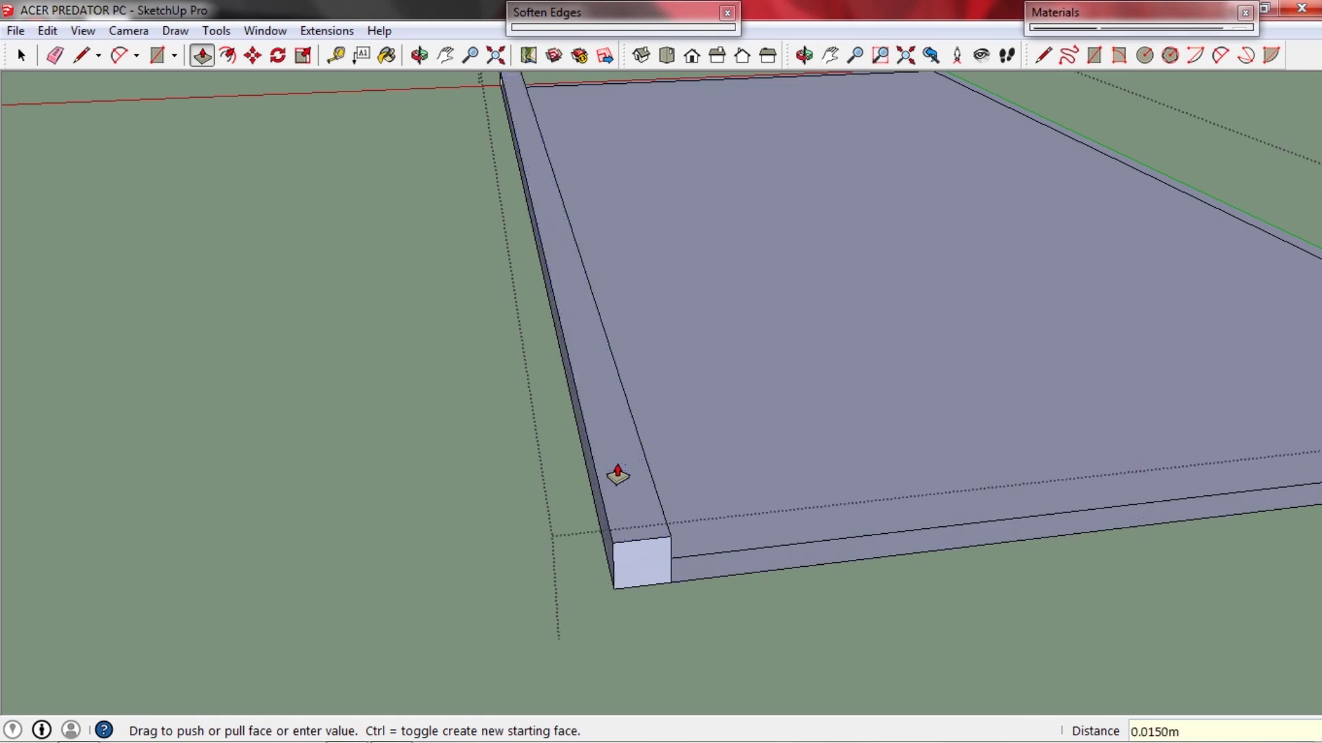
drag(737, 574, 736, 559)
text(10)
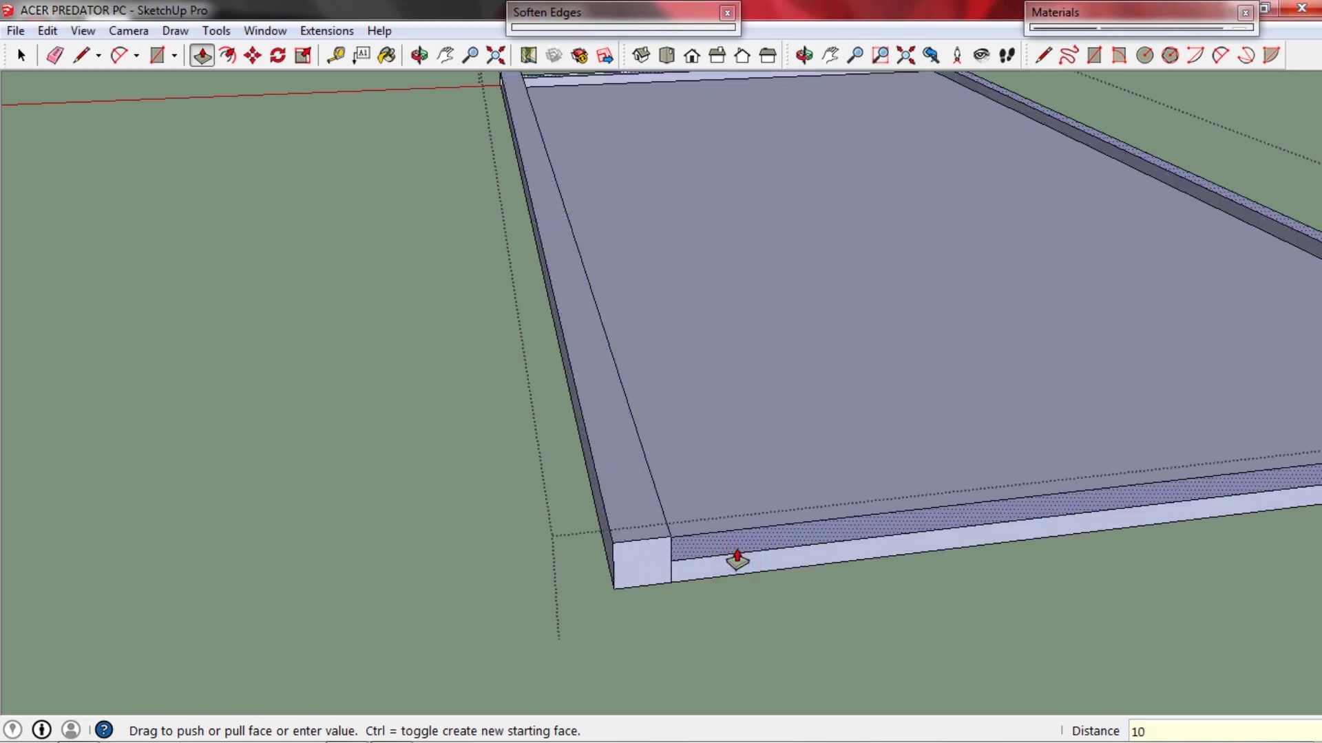
text(mm)
key(Return)
key(space)
Push the thin border's top face down 5 mm.
right_click(825, 550)
drag(689, 322, 727, 404)
middle_drag(727, 404, 515, 354)
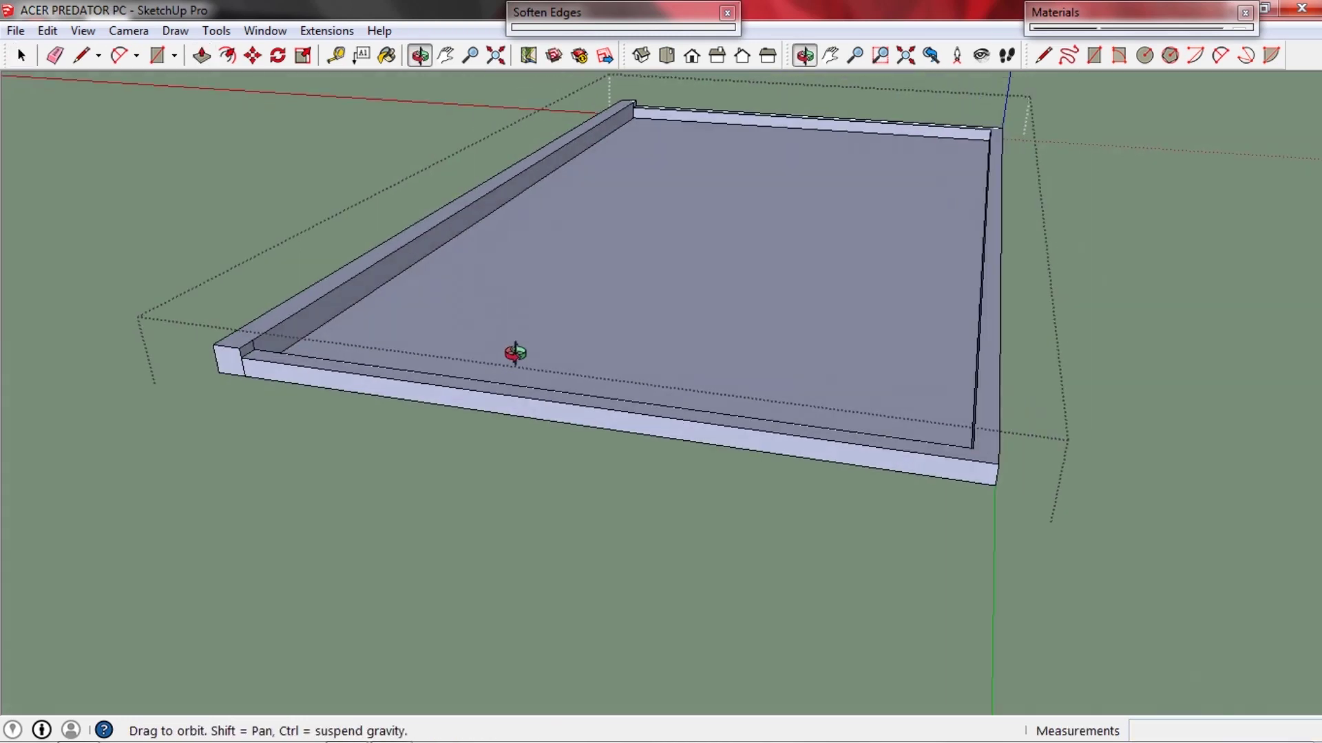
scroll(304, 369, up, 5)
key(p)
click(330, 393)
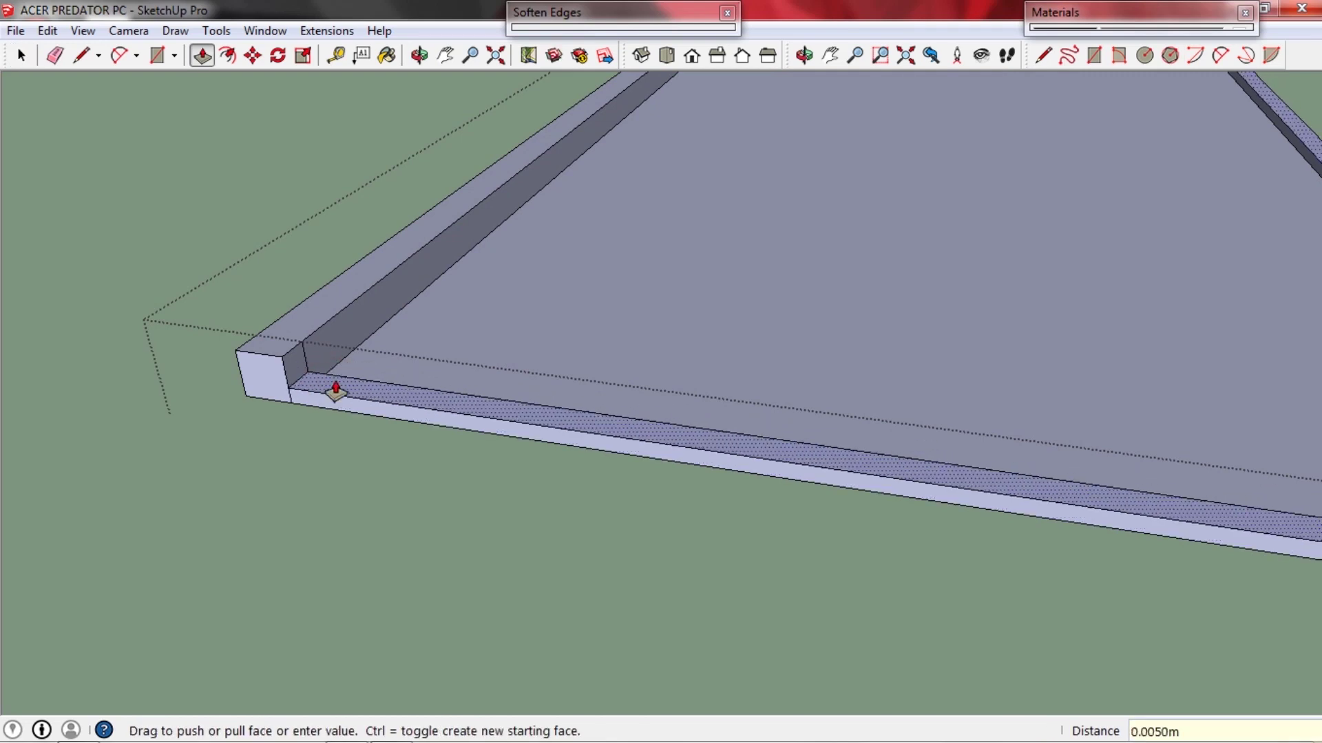
click(336, 394)
Push the wide strip's top face down with a distance of 3 mm.
click(337, 296)
click(332, 379)
text(3m)
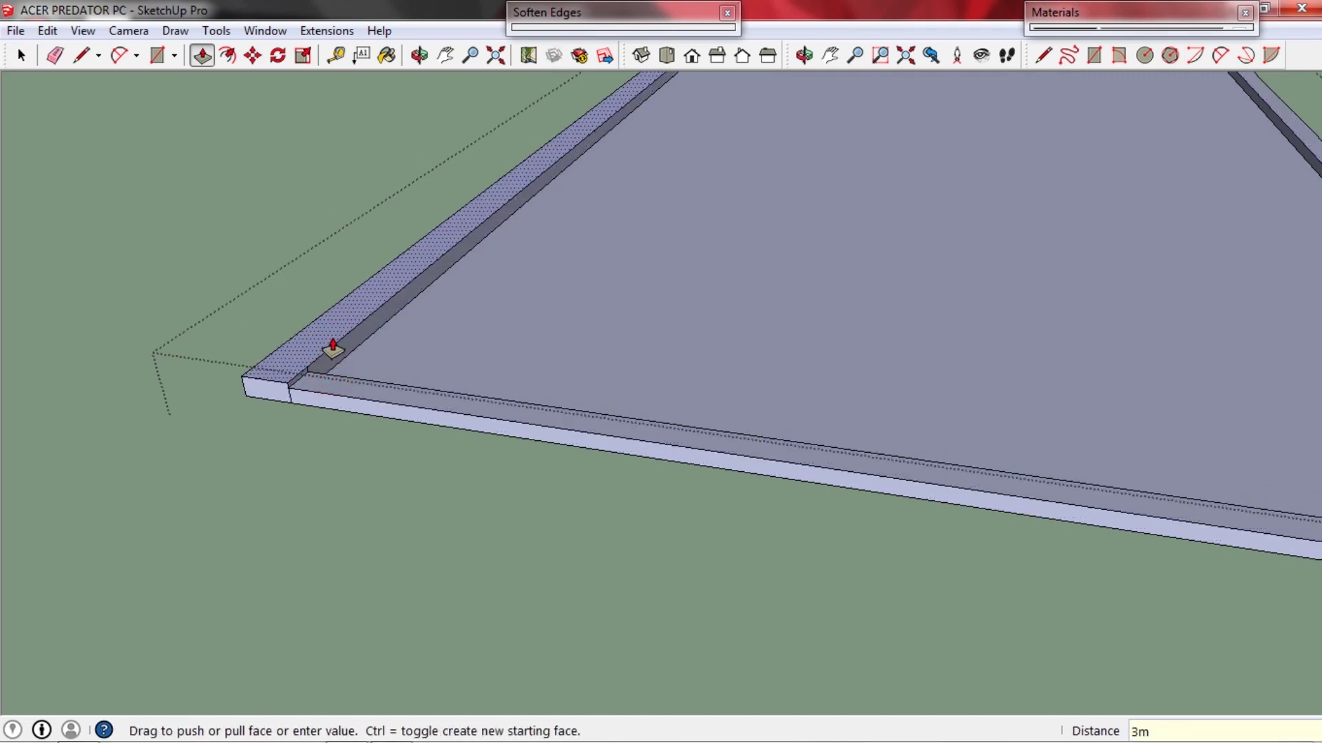
text(m)
key(Return)
Close the group and rotate the frame from its front corner so that it stands upright.
key(space)
scroll(330, 353, down, 5)
middle_drag(331, 353, 629, 292)
key(q)
scroll(384, 301, up, 2)
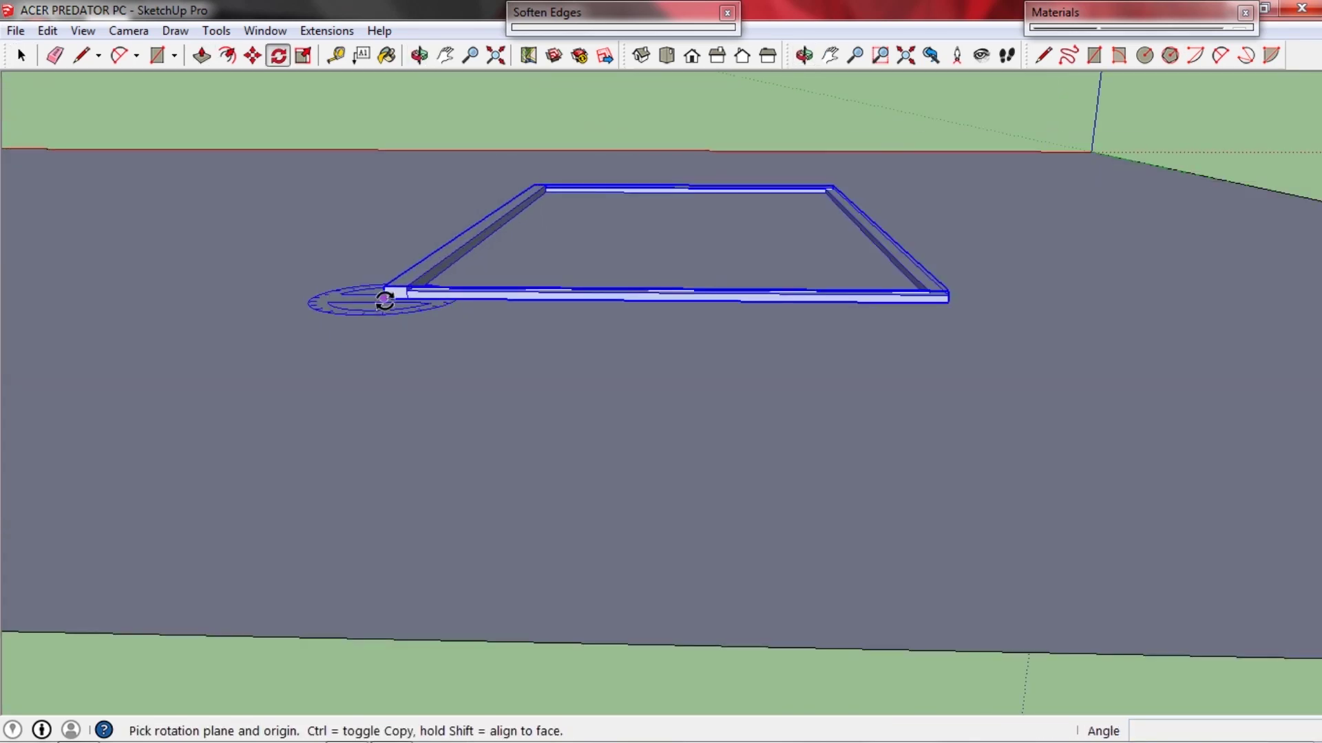
click(687, 305)
click(383, 229)
Draw a line along the short vertical edge on the back of the frame, from the upper corner to the lower corner.
middle_drag(383, 229, 354, 287)
mouse_move(355, 287)
shift+middle_down()
mouse_move(387, 423)
mouse_move(362, 291)
shift+middle_up()
key(l)
click(303, 227)
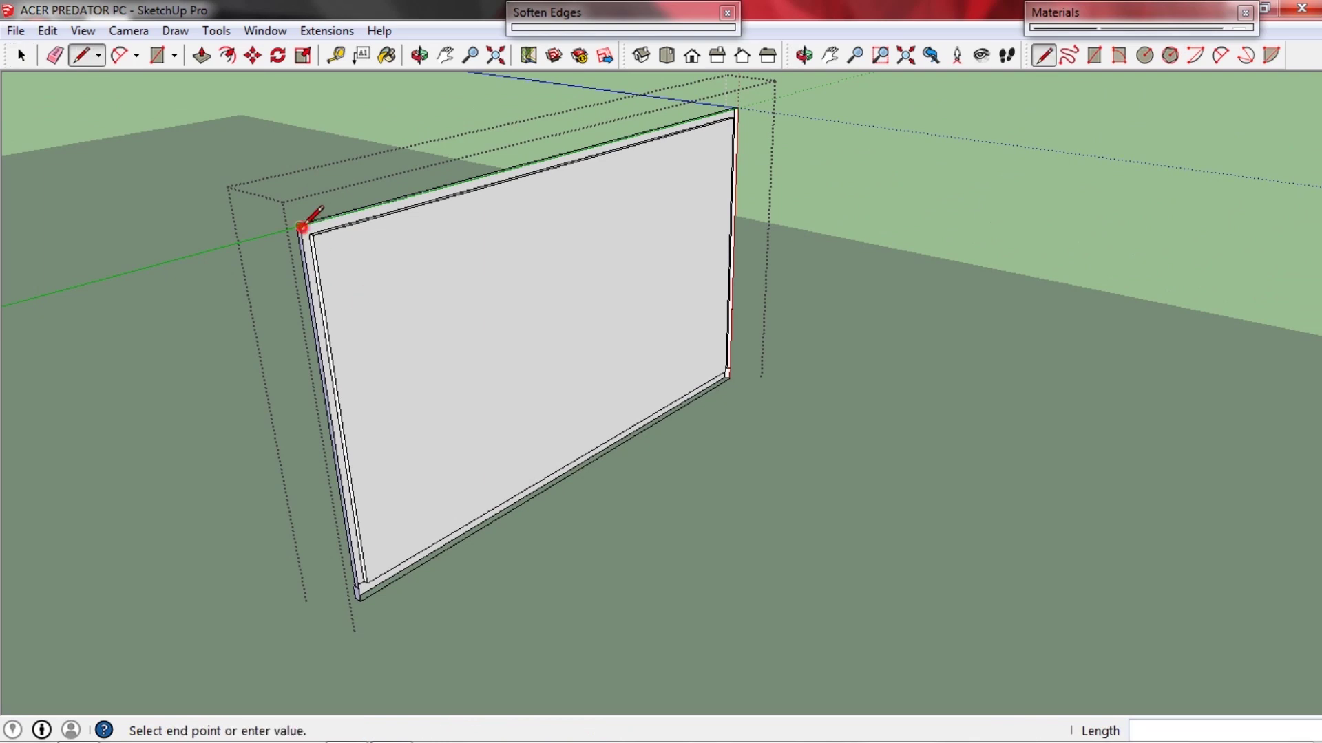
click(360, 601)
key(space)
Draw a two-point arc bulging outward across the upper edge of the panel's back.
middle_drag(372, 227, 537, 310)
key(a)
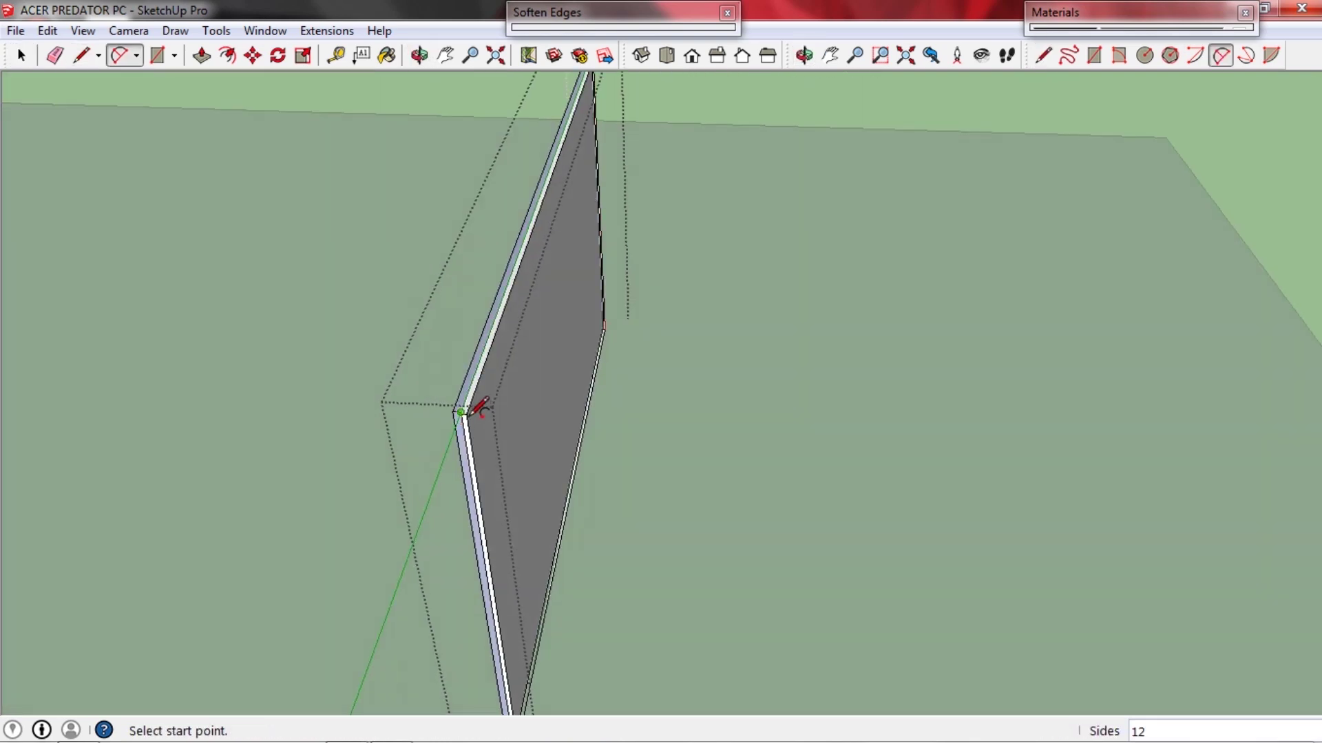
click(465, 413)
shift+middle_drag(587, 129, 617, 522)
click(573, 213)
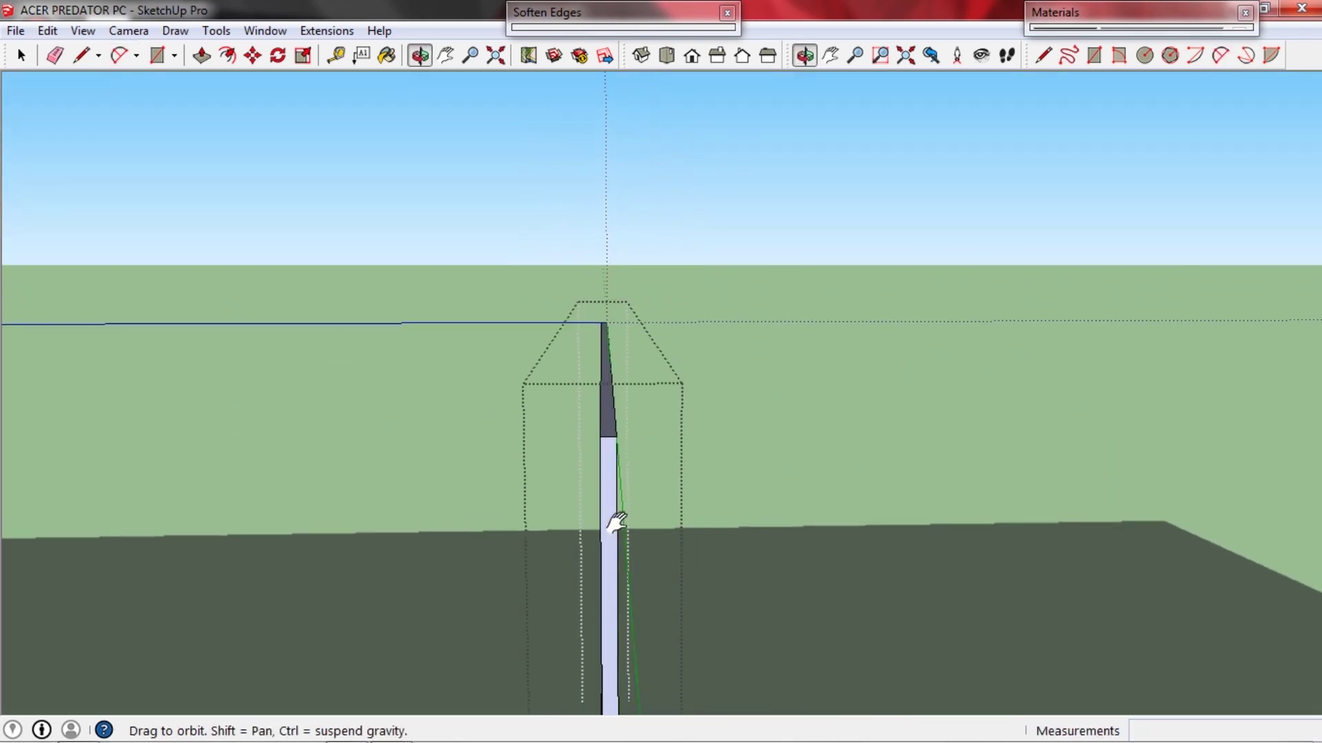
click(624, 364)
key(space)
Extrude the arc over the panel's height as a curved back and draw a line between the arc's upper ends.
middle_drag(624, 367, 547, 131)
scroll(537, 295, down, 2)
click(325, 650)
middle_drag(509, 262, 522, 408)
key(l)
click(480, 436)
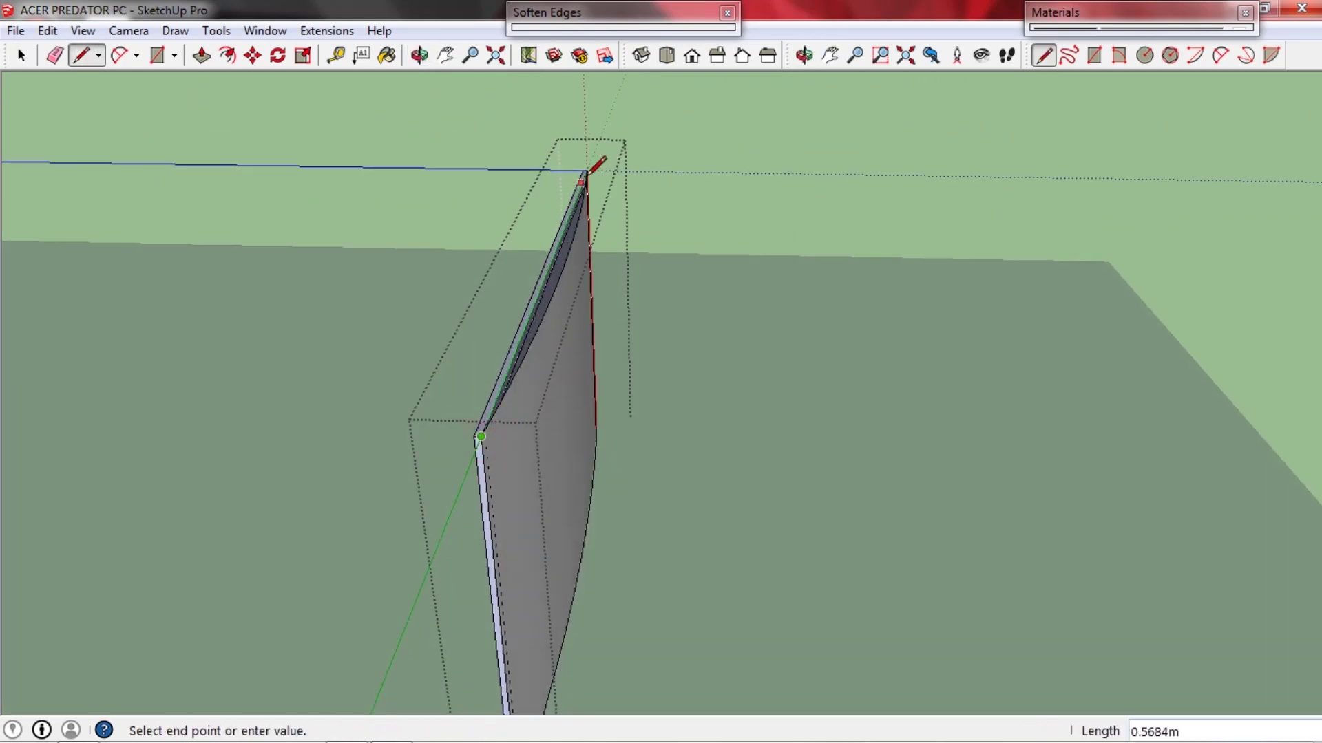
Scale the curved back surface in its depth direction.
double_click(549, 351)
mouse_move(616, 378)
middle_down()
mouse_move(549, 351)
mouse_move(605, 393)
middle_up()
key(s)
scroll(606, 394, up, 1)
click(572, 443)
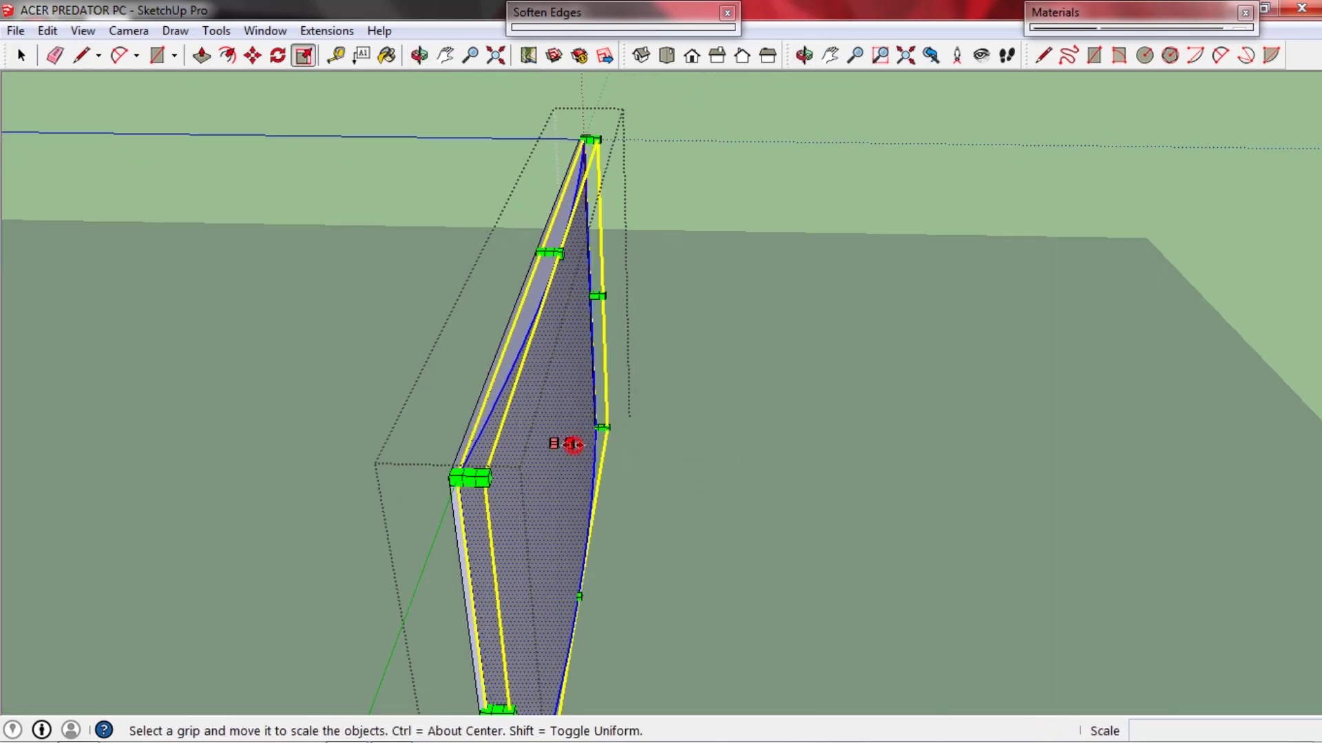
click(587, 444)
middle_drag(588, 444, 653, 266)
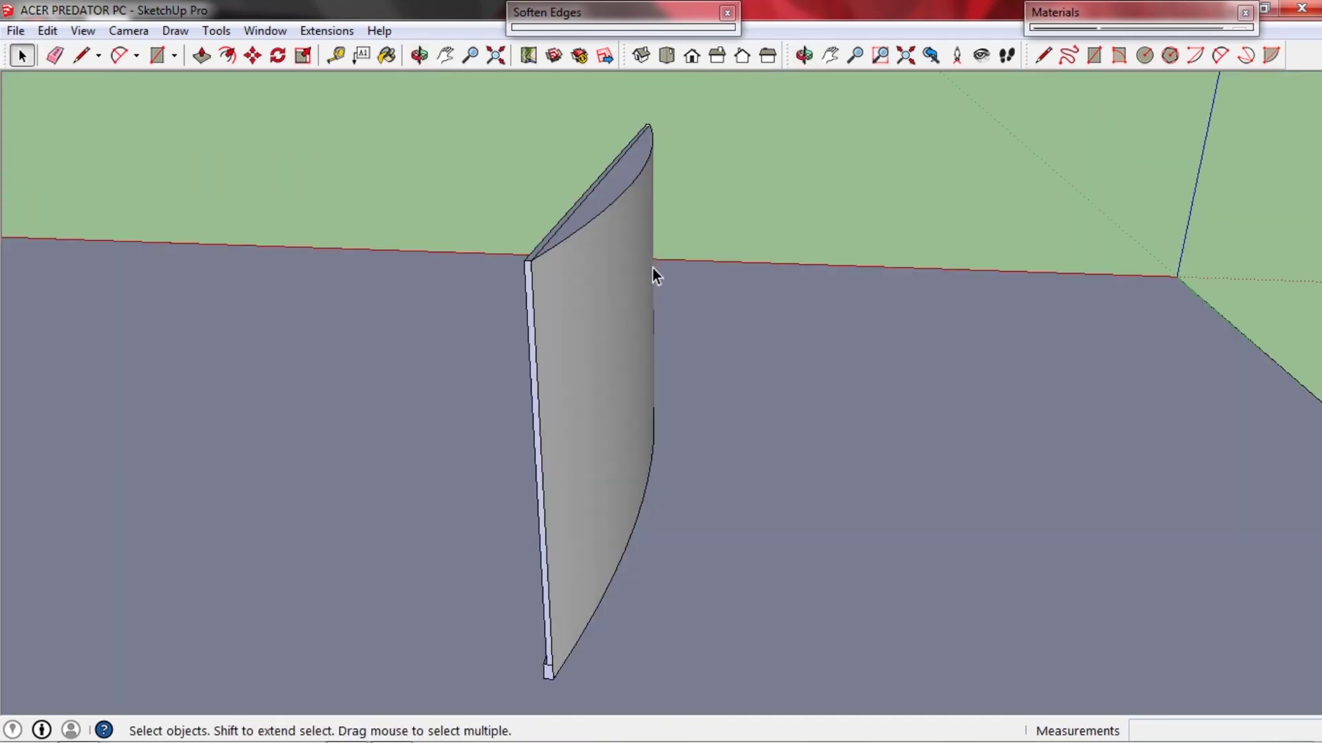
Select the whole monitor panel and move it upward above the base plane.
middle_drag(620, 366, 1056, 427)
triple_click(684, 380)
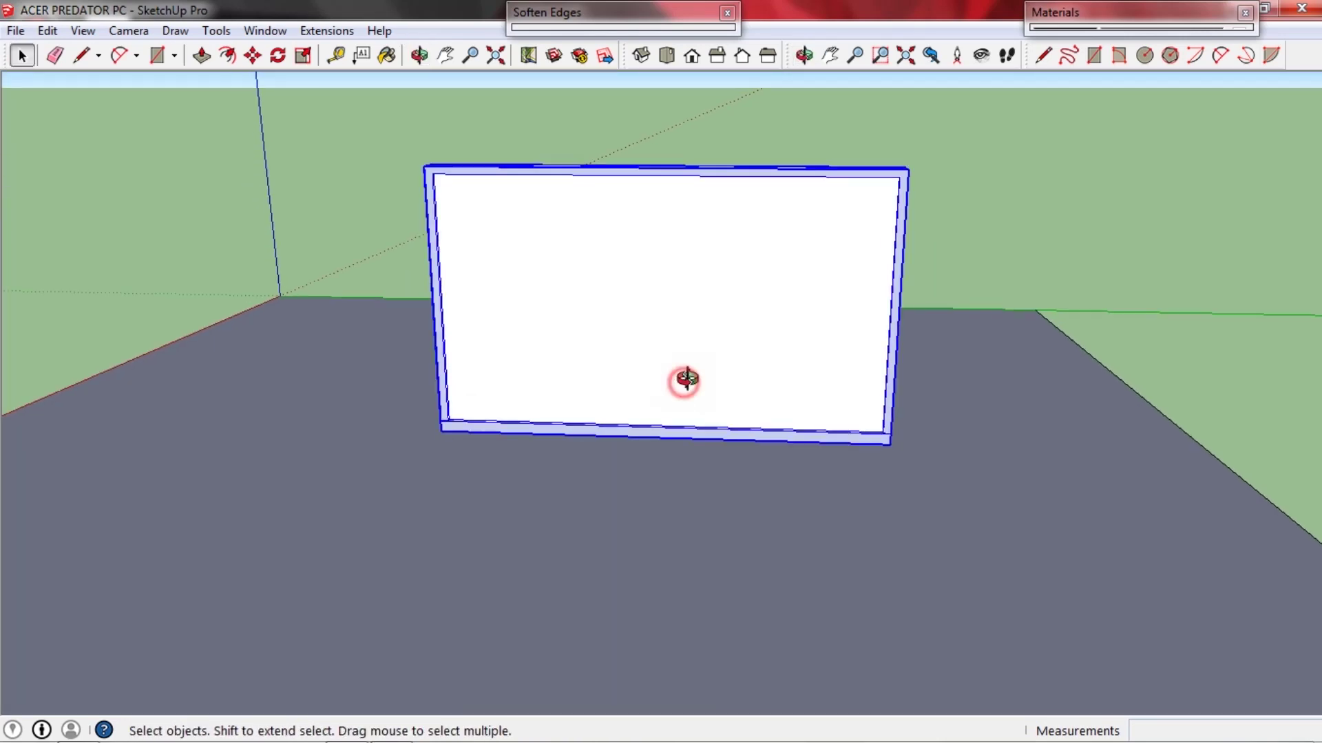
middle_drag(684, 381, 692, 363)
key(m)
click(680, 363)
click(678, 296)
middle_drag(678, 296, 628, 529)
Draw a hexagon with a radius of about 0.125 m on the base plane in front of the monitor and scale its depth.
key(space)
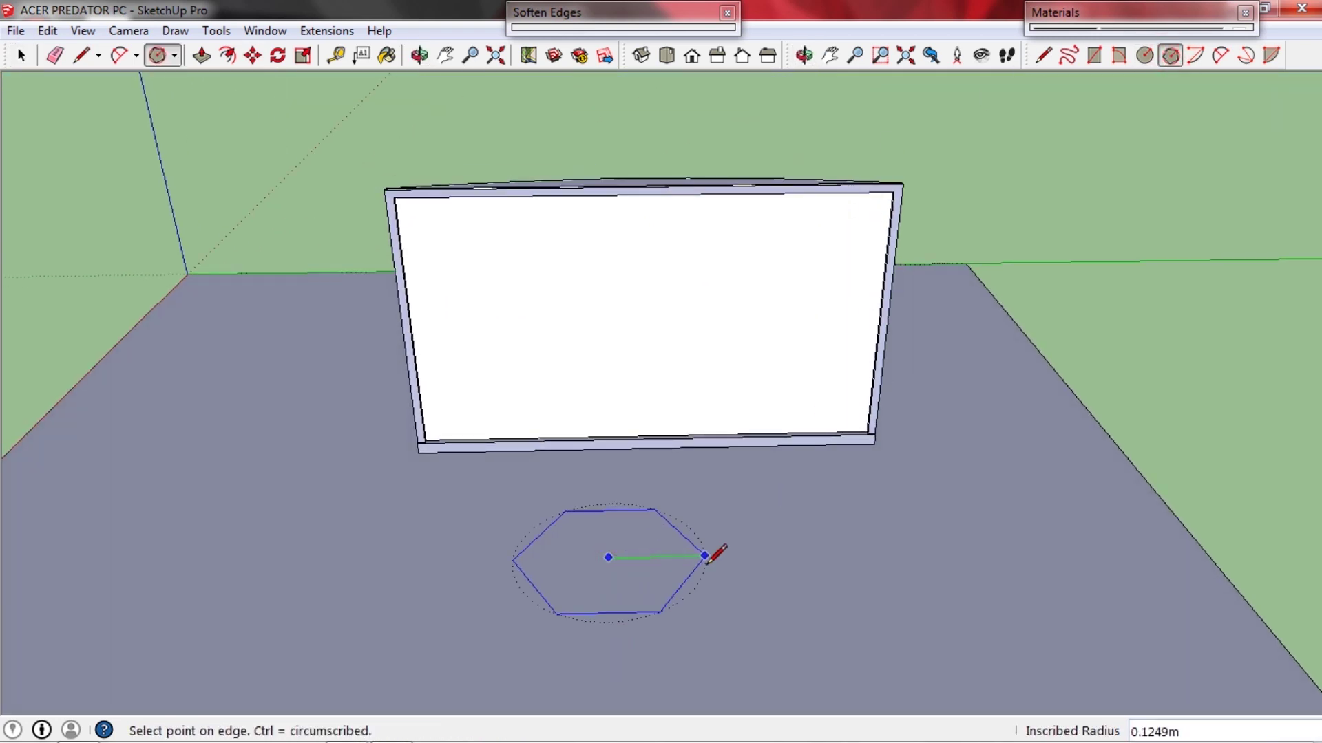
double_click(648, 591)
scroll(688, 557, up, 2)
key(s)
mouse_move(665, 565)
middle_down()
mouse_move(702, 570)
mouse_move(546, 534)
middle_up()
click(616, 496)
click(625, 543)
key(space)
Draw two lines from the midpoint of the hexagon's front edge to its left and right vertices.
click(601, 528)
key(l)
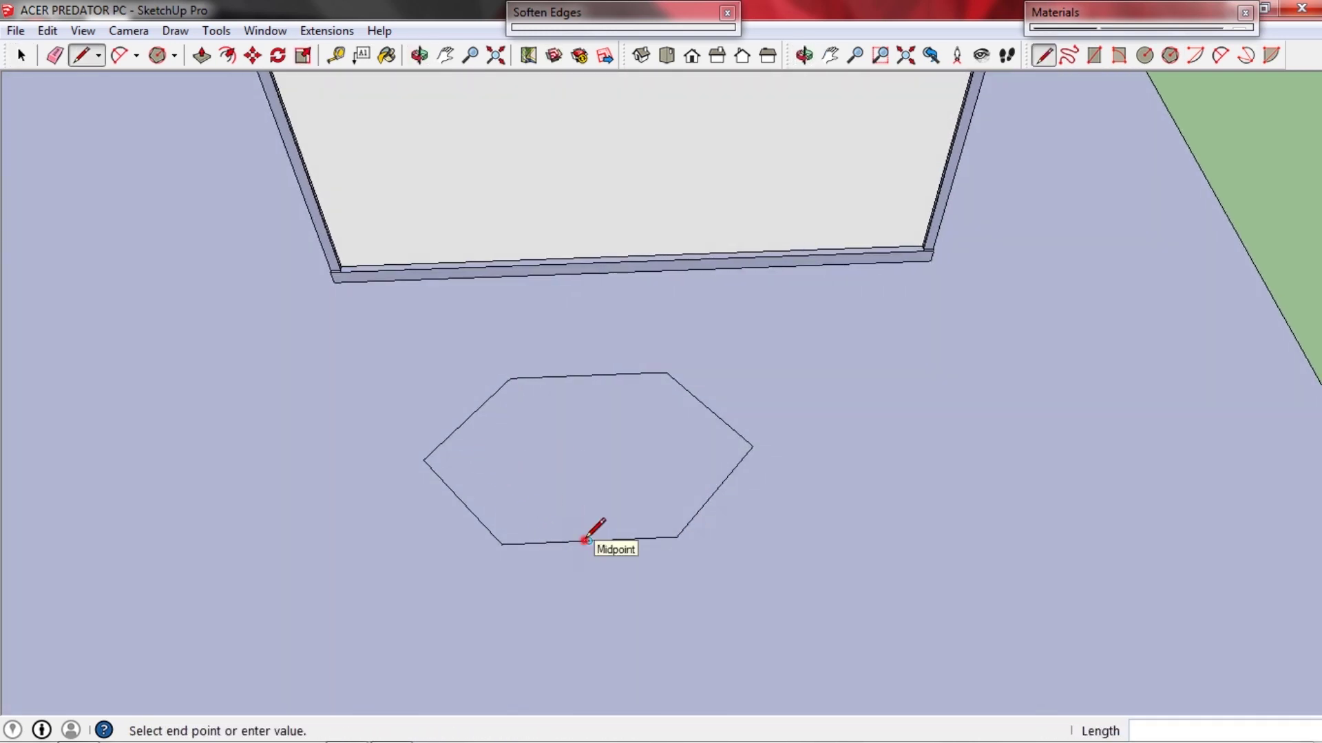
middle_drag(692, 476, 442, 434)
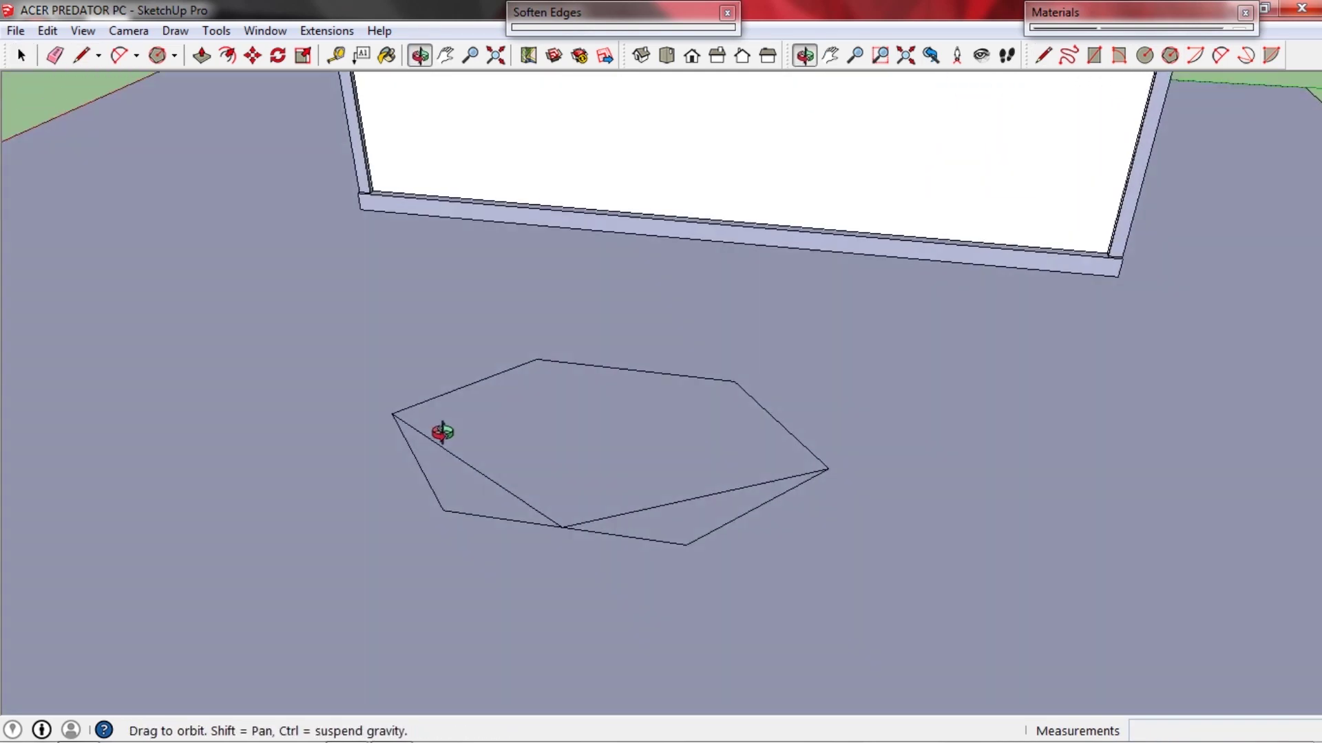
Group the hexagon with its dividing lines and open the group for editing.
key(space)
drag(243, 327, 969, 618)
key(ctrl+g)
double_click(660, 437)
Extrude the hexagon's large central face upward about 14 mm.
scroll(662, 465, up, 2)
key(p)
click(665, 475)
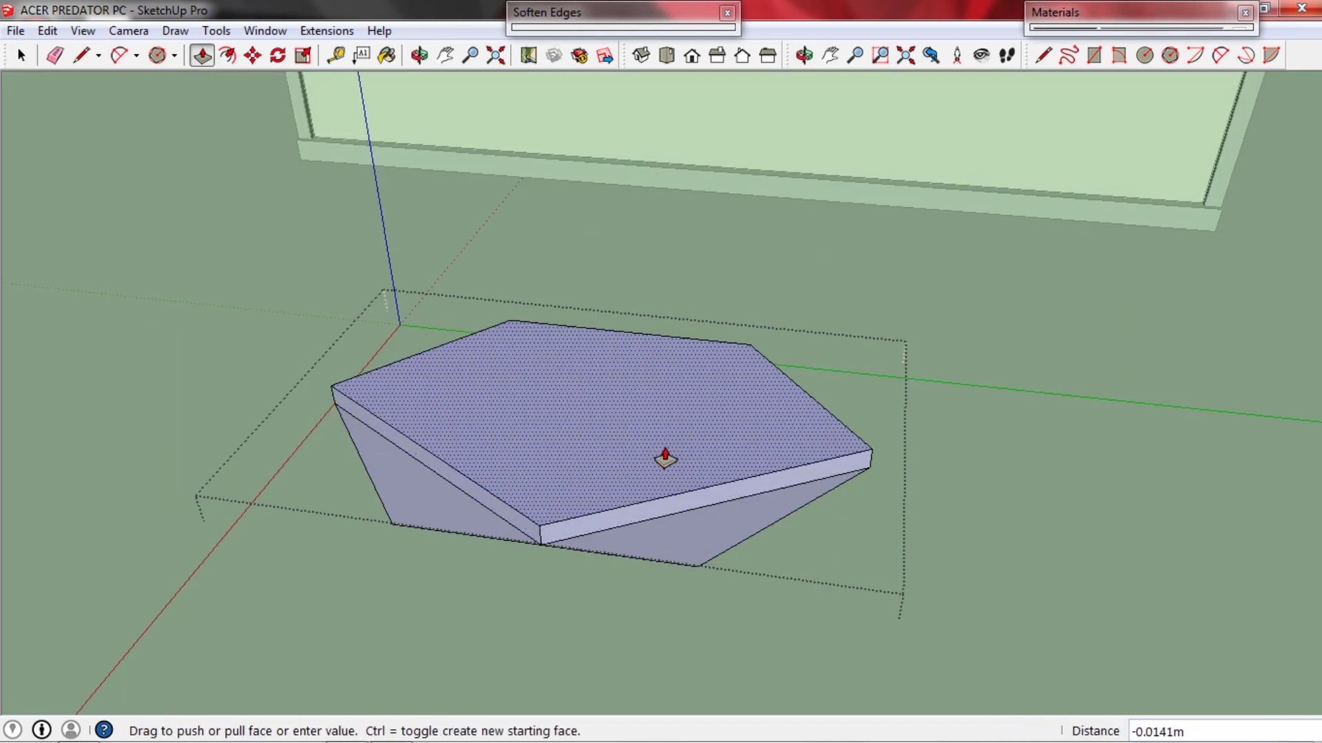
click(665, 457)
Extrude the two triangular front corners of the base upward 5 mm.
middle_drag(478, 548, 505, 487)
scroll(497, 484, up, 2)
click(464, 493)
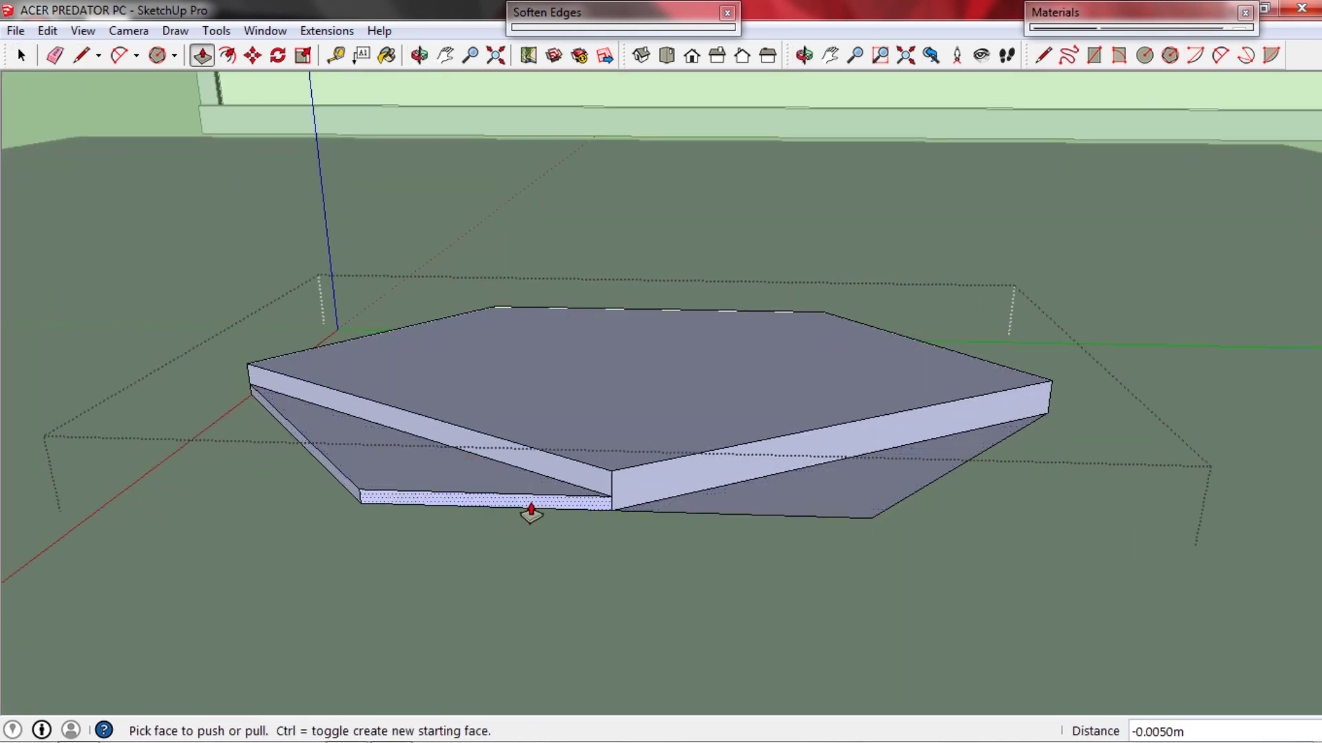
click(583, 486)
middle_drag(582, 486, 583, 555)
key(space)
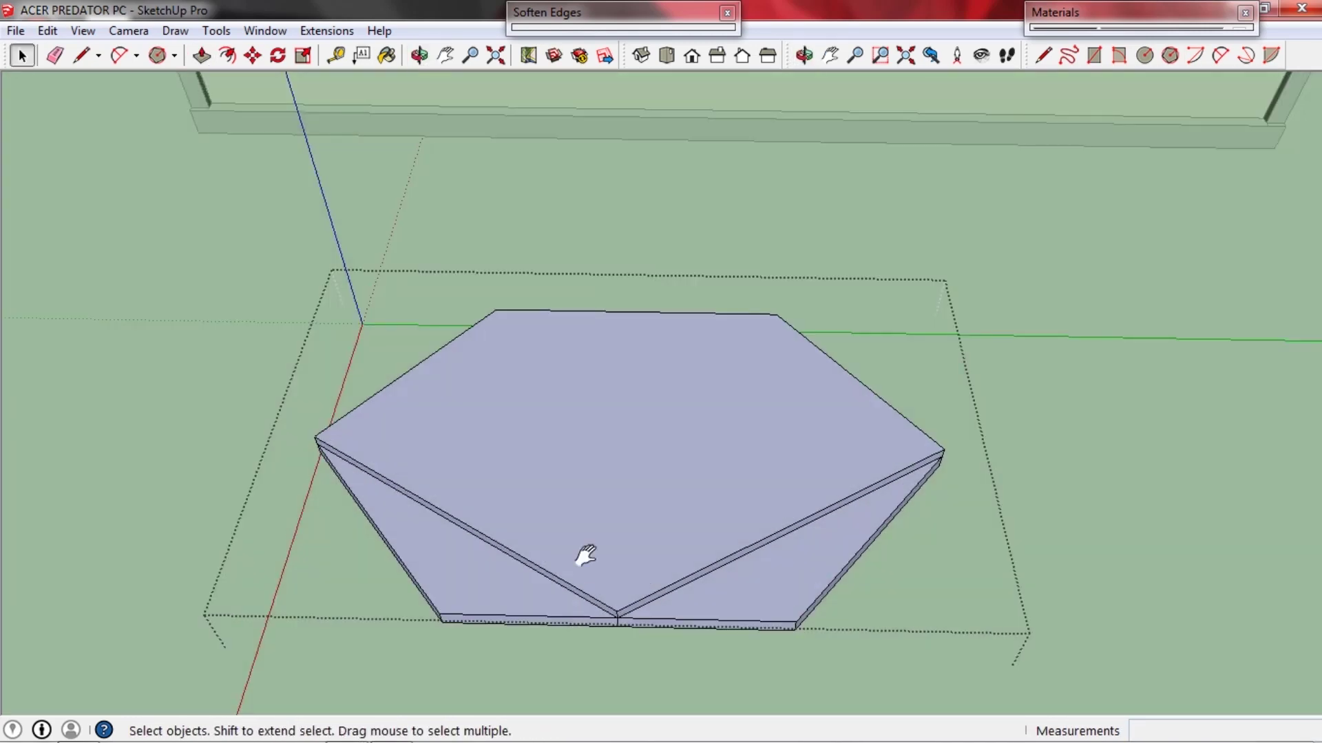
Place a guide line 5 mm behind the base's front edge.
scroll(565, 563, up, 2)
key(t)
click(540, 576)
scroll(543, 573, up, 2)
scroll(571, 557, up, 2)
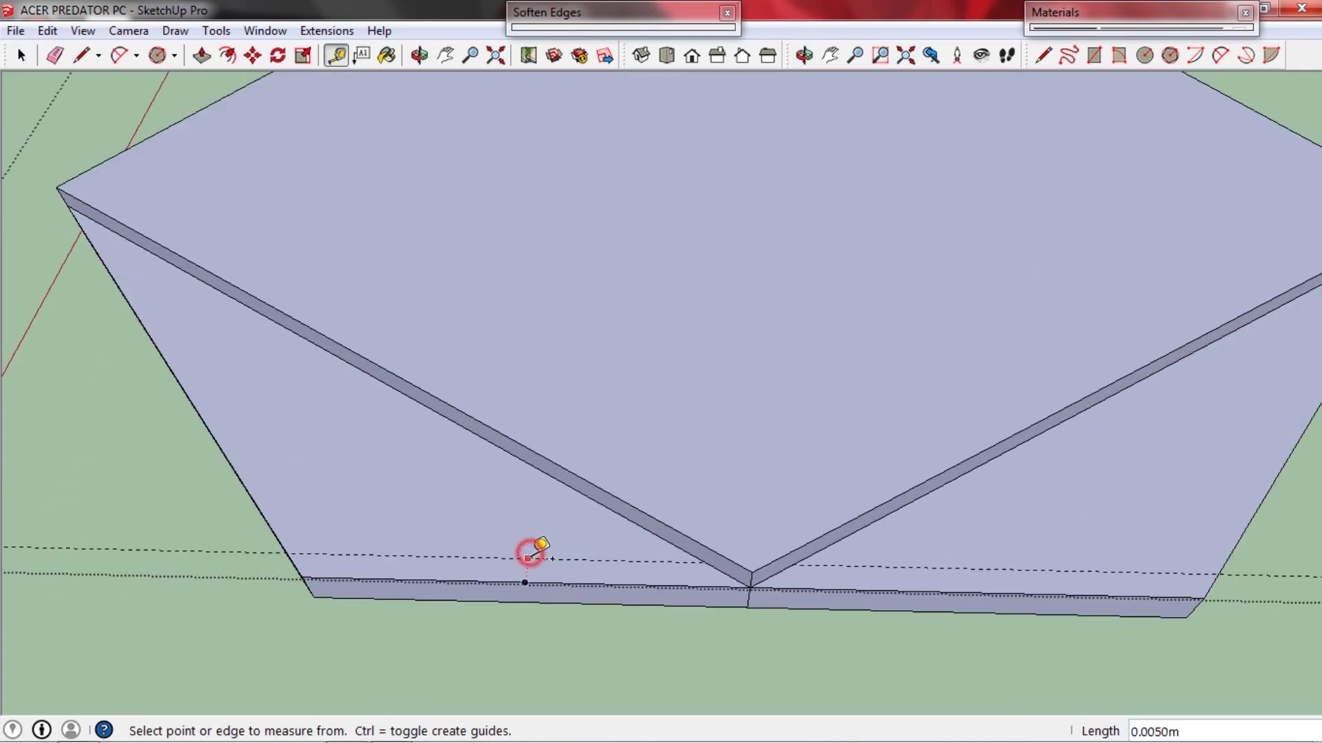
click(528, 556)
Draw lines along the guide across both triangular corner faces to separate narrow front strips.
key(l)
scroll(408, 557, down, 3)
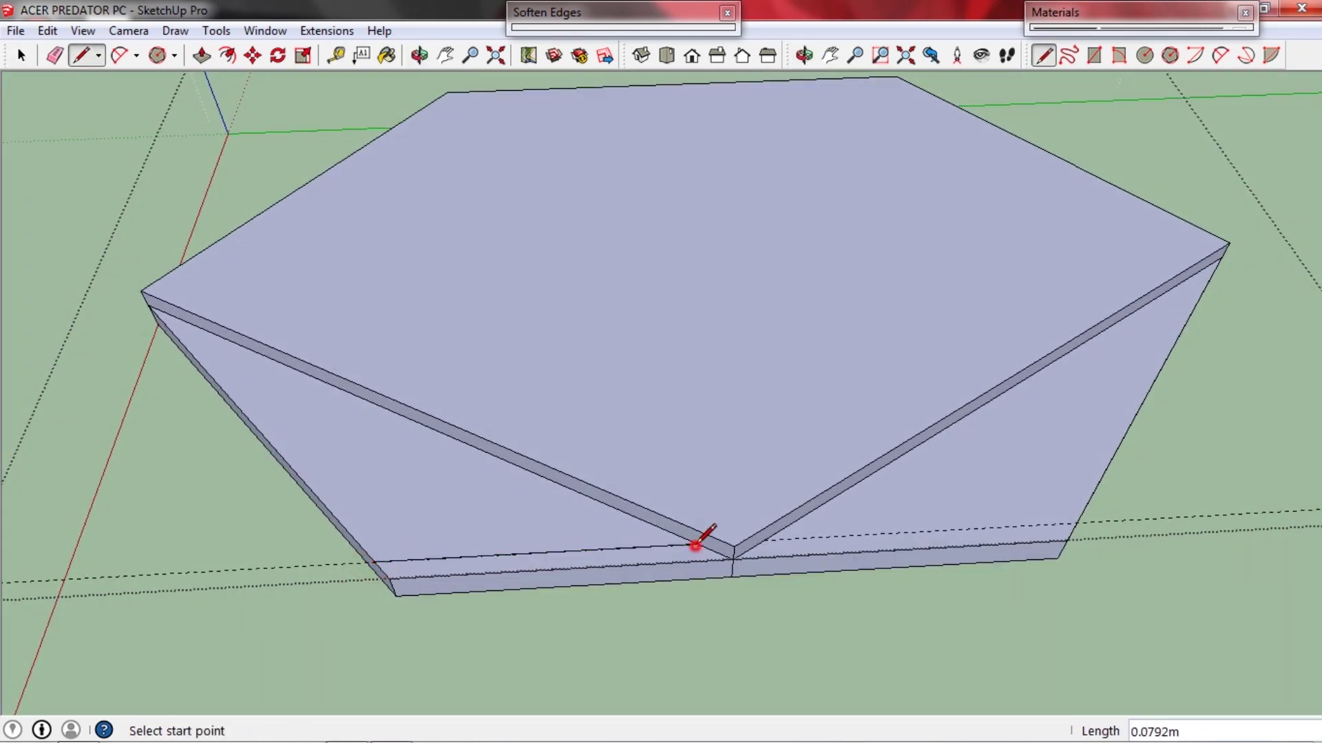
middle_drag(695, 545, 678, 531)
click(1013, 587)
key(space)
Push the narrow front strips down to cut them away on both sides of the central tip.
scroll(874, 592, down, 1)
shift+middle_drag(842, 595, 772, 559)
key(p)
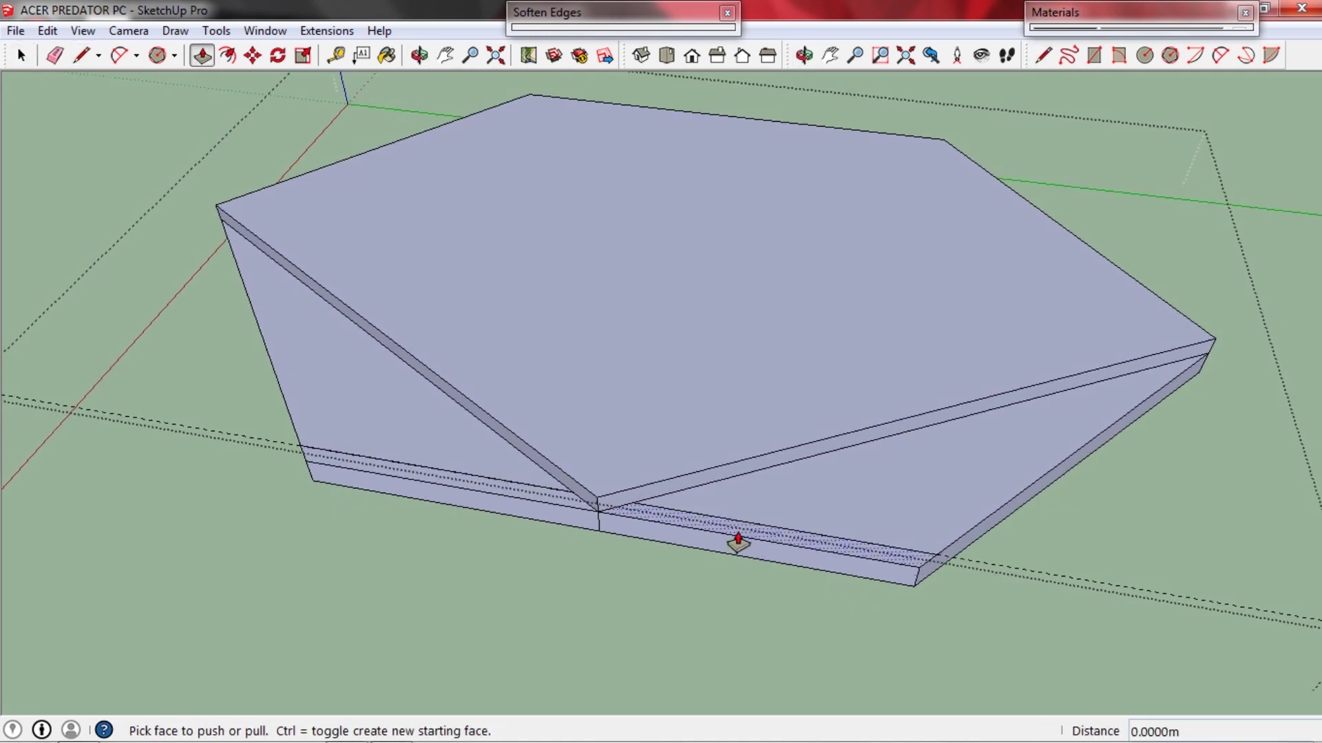
middle_drag(555, 542, 555, 552)
key(space)
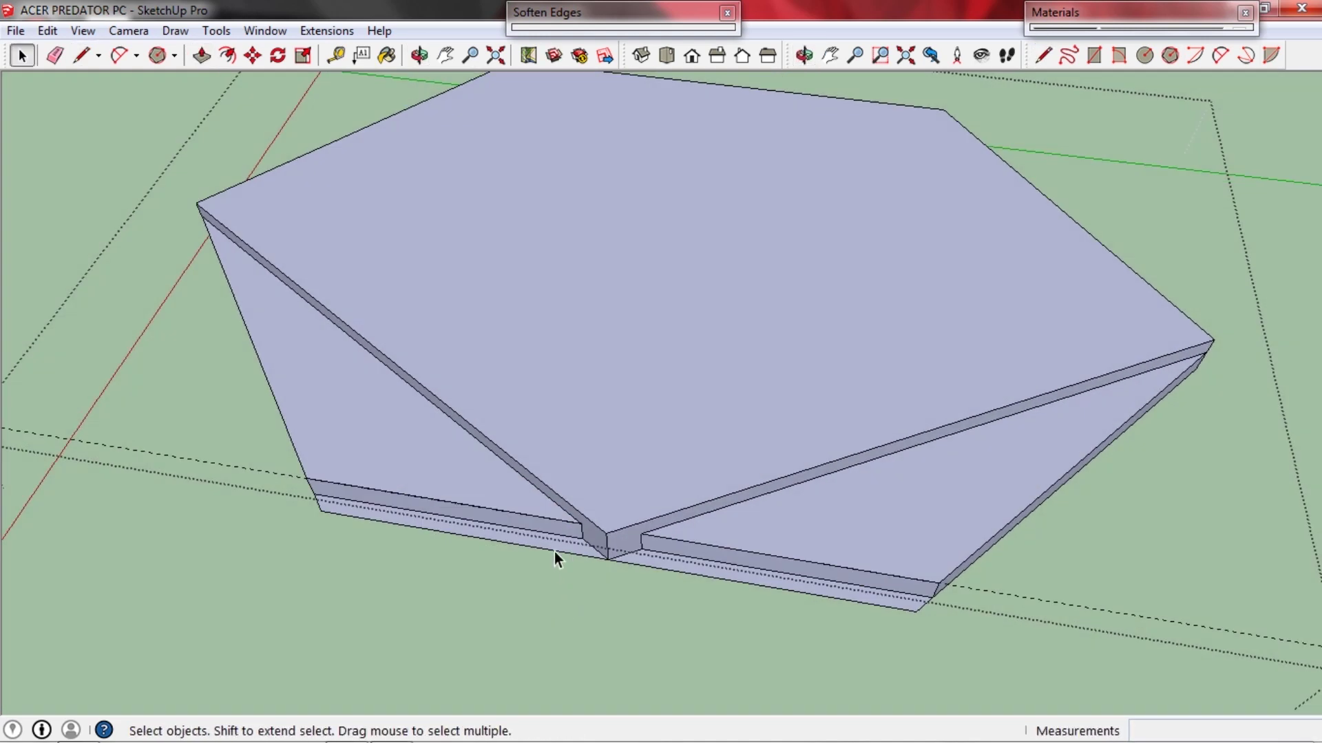
click(675, 573)
scroll(673, 577, down, 1)
Delete the guide line along the base's front edge.
middle_drag(667, 576, 710, 570)
key(space)
click(312, 565)
key(Delete)
middle_drag(527, 475, 577, 457)
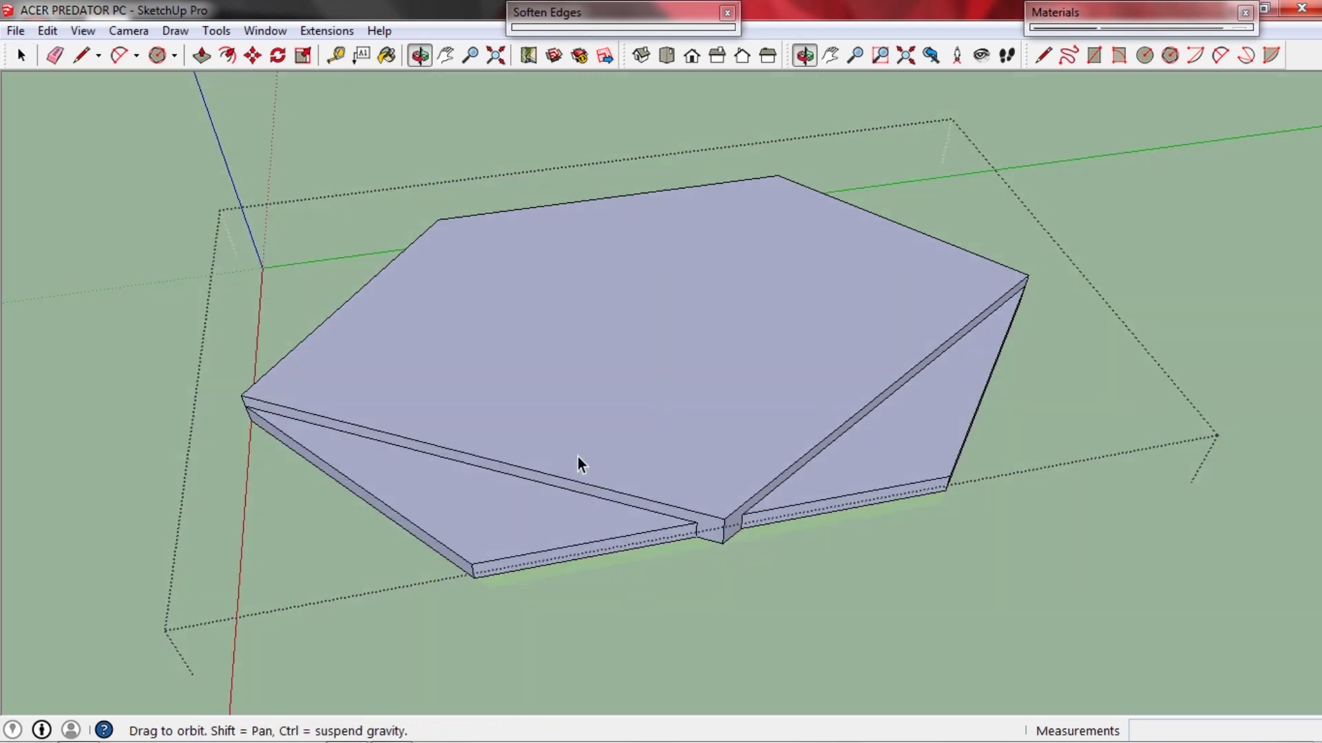
Place a guide line down the middle of the base, from the front tip to the rear edge's midpoint.
middle_drag(712, 460, 648, 477)
scroll(648, 477, down, 1)
key(t)
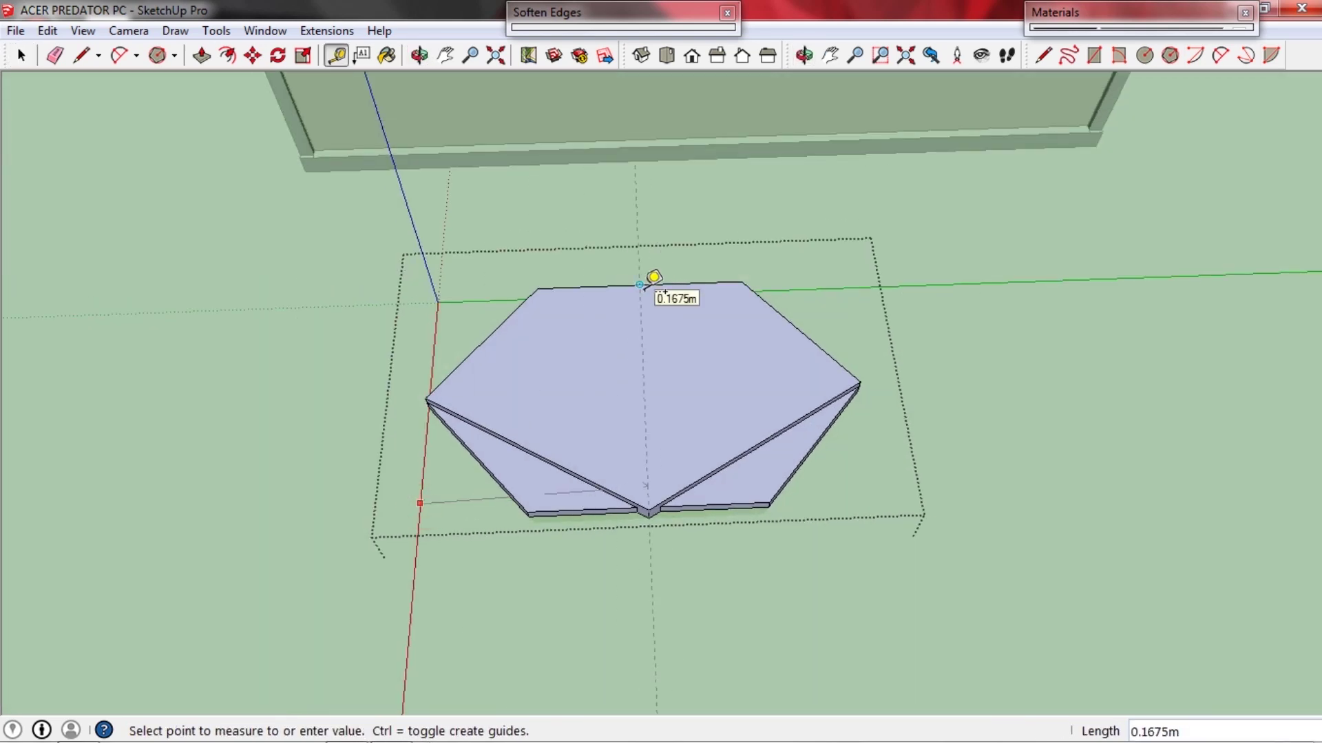
key(space)
Draw a circle with a radius of about 0.05 m centred on the guide line on the base's upper face.
scroll(646, 393, up, 1)
scroll(646, 386, up, 2)
key(c)
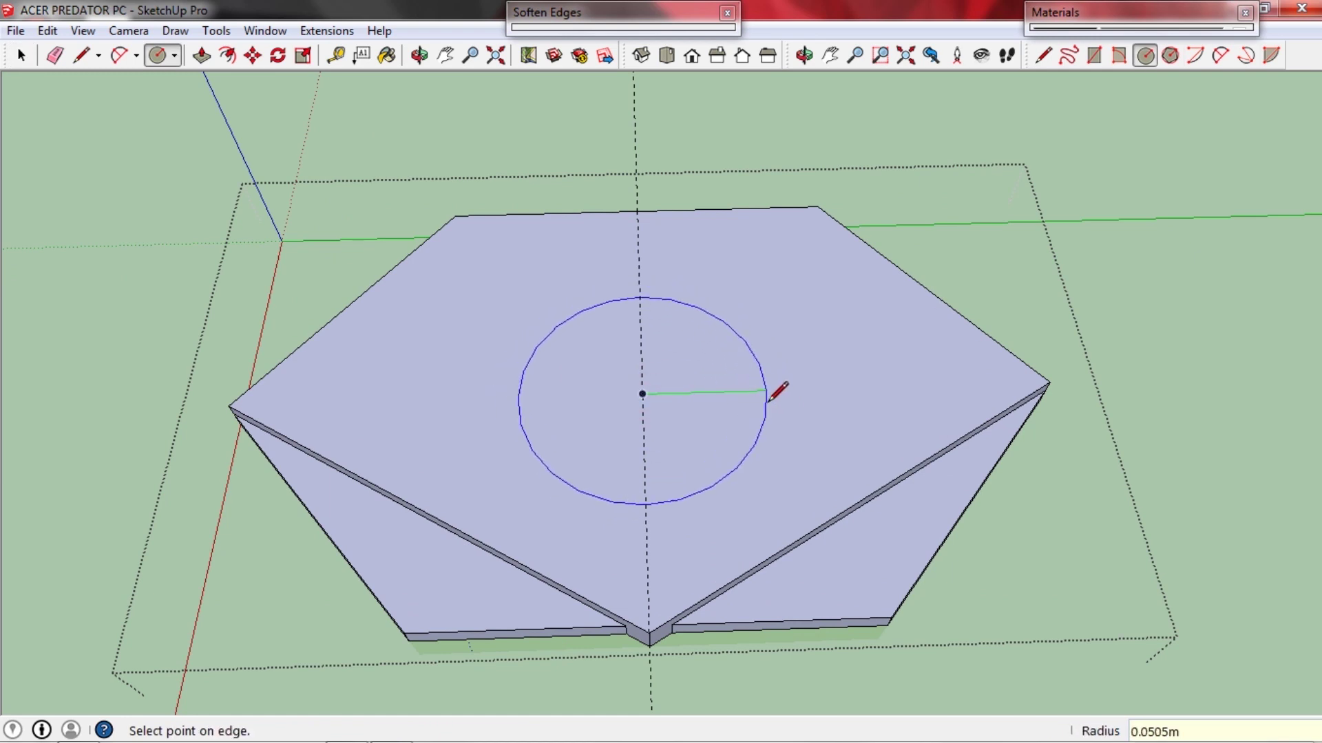
click(768, 400)
Offset the circle's outline inward to form a thin ring.
scroll(696, 358, up, 3)
key(f)
click(632, 361)
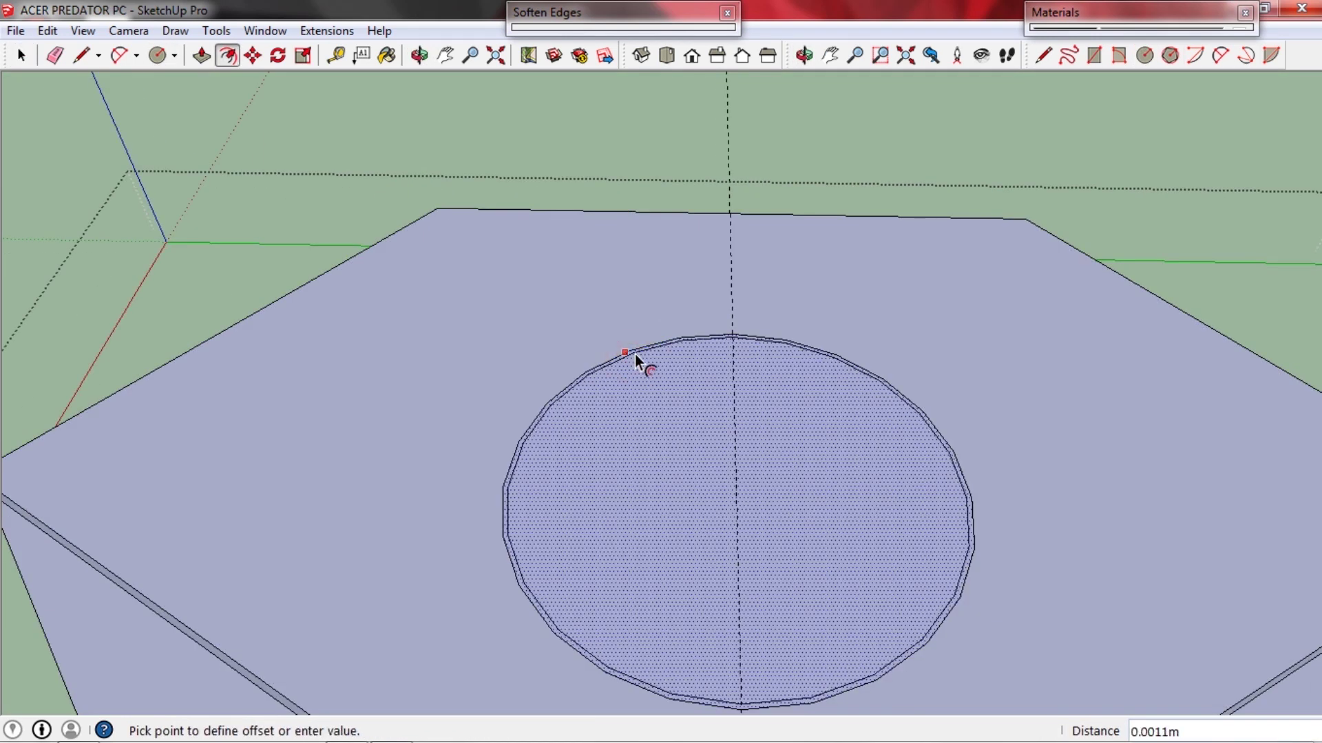
click(643, 355)
Push the thin ring down into the base to form a circular groove.
key(space)
click(531, 299)
scroll(594, 374, up, 3)
middle_drag(594, 374, 600, 368)
key(p)
click(596, 363)
click(596, 373)
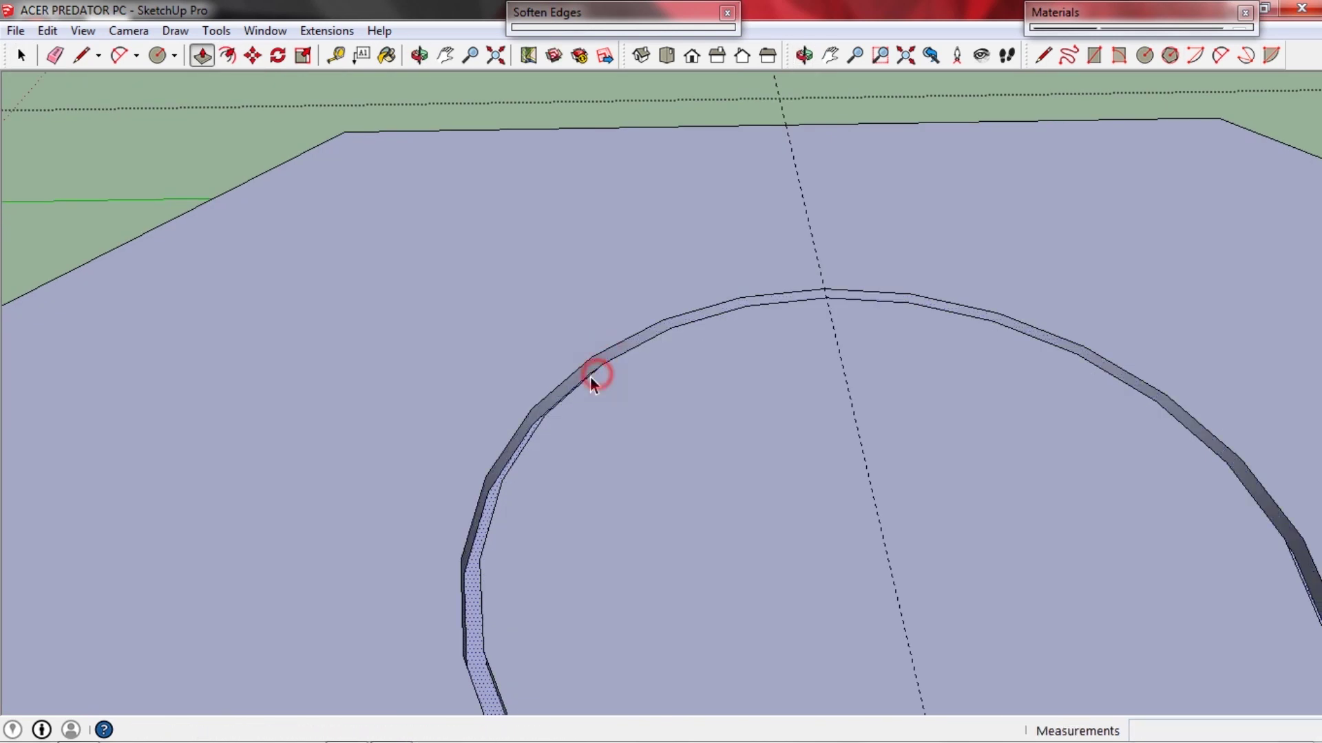
Draw a rectangle about 0.069 m by 0.026 m across the guide line inside the circular groove.
key(space)
scroll(695, 503, down, 3)
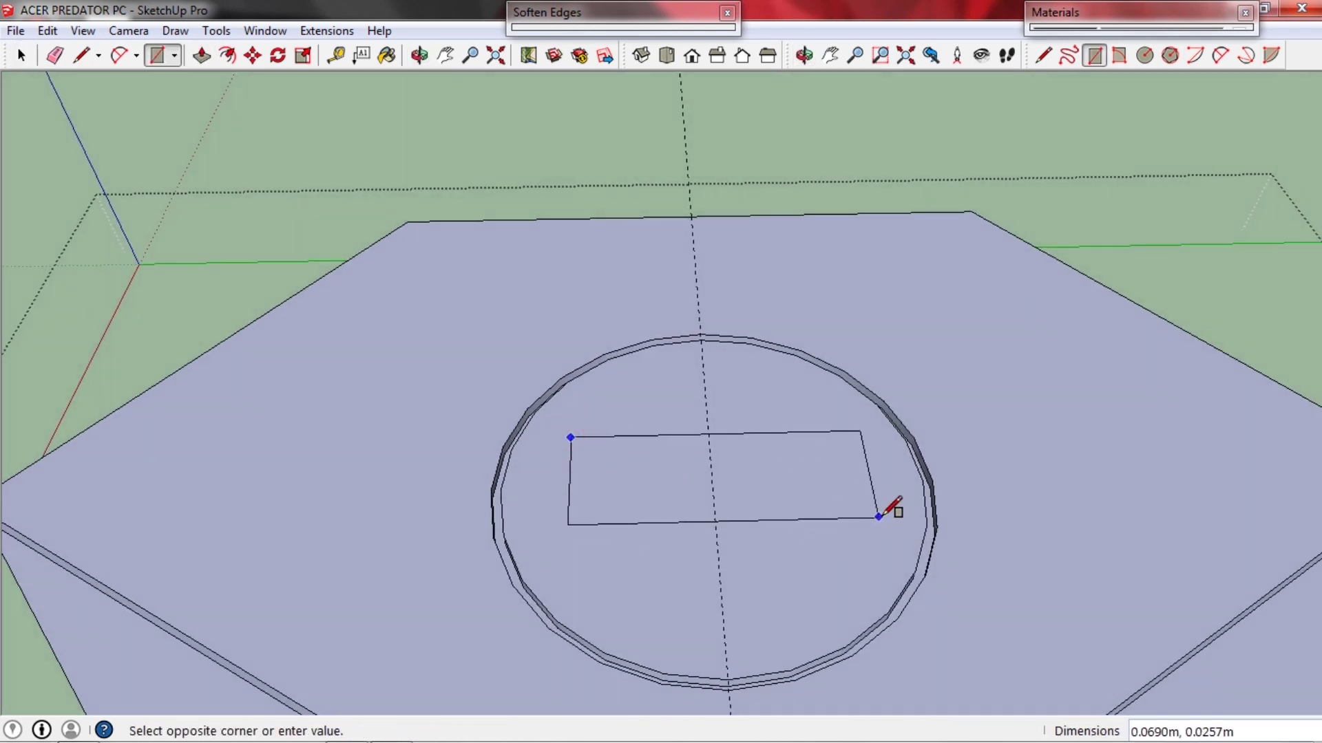
click(893, 518)
key(space)
Move the rectangle so that it is centred on the guide line.
scroll(679, 427, down, 3)
scroll(547, 430, up, 3)
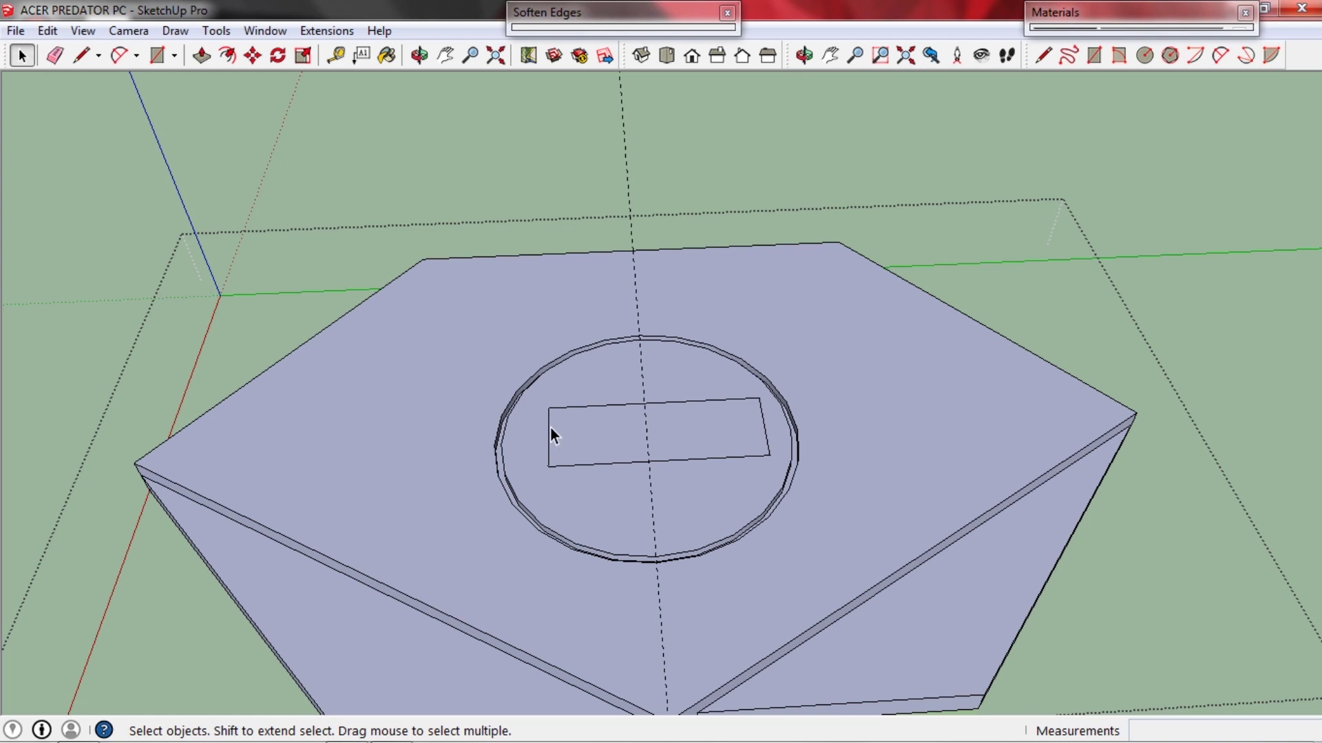
scroll(551, 426, up, 2)
key(m)
key(space)
double_click(720, 430)
scroll(702, 423, up, 5)
key(m)
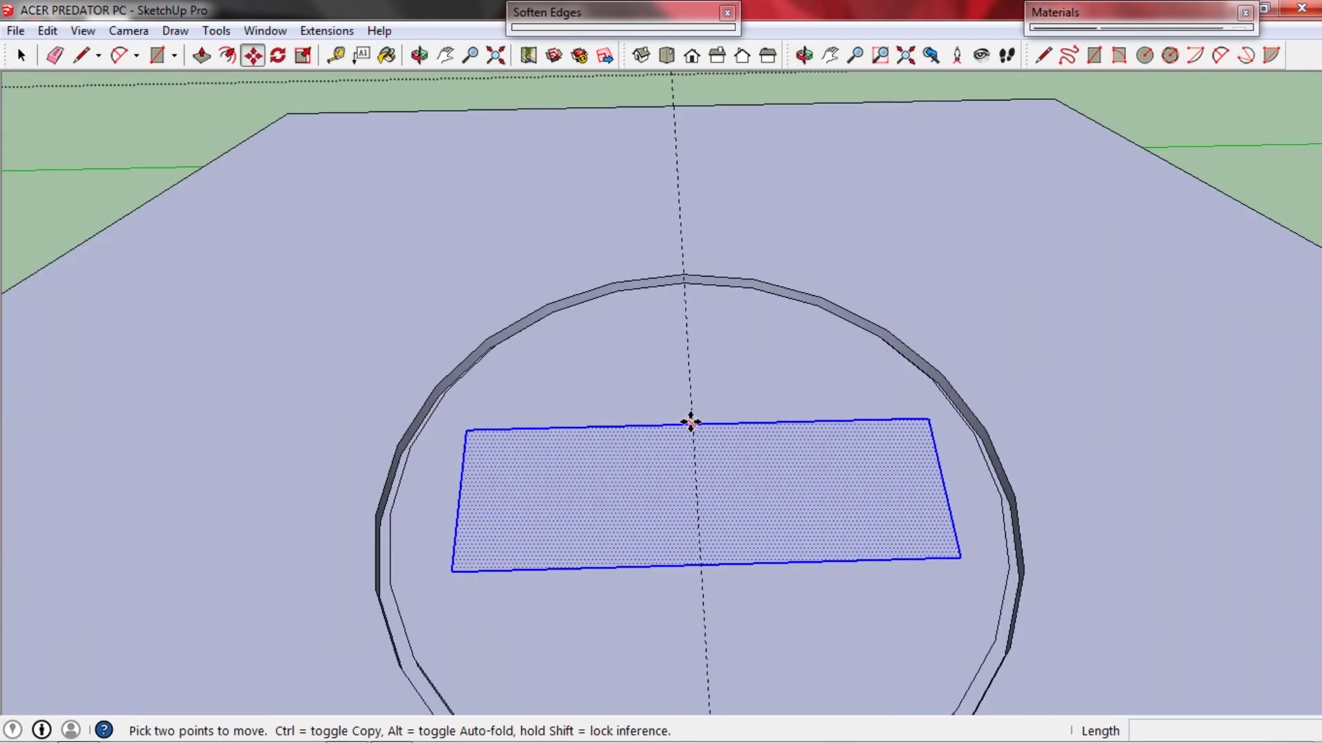
key(space)
click(526, 384)
Pull the rectangle up from the base into a tall upright column.
scroll(529, 412, down, 6)
middle_drag(716, 455, 555, 304)
scroll(596, 422, down, 1)
key(p)
click(593, 420)
click(442, 186)
key(space)
Draw a small rectangle on the upper part of the column's broad face.
scroll(564, 307, up, 3)
key(r)
scroll(575, 309, up, 2)
click(513, 209)
scroll(558, 273, down, 2)
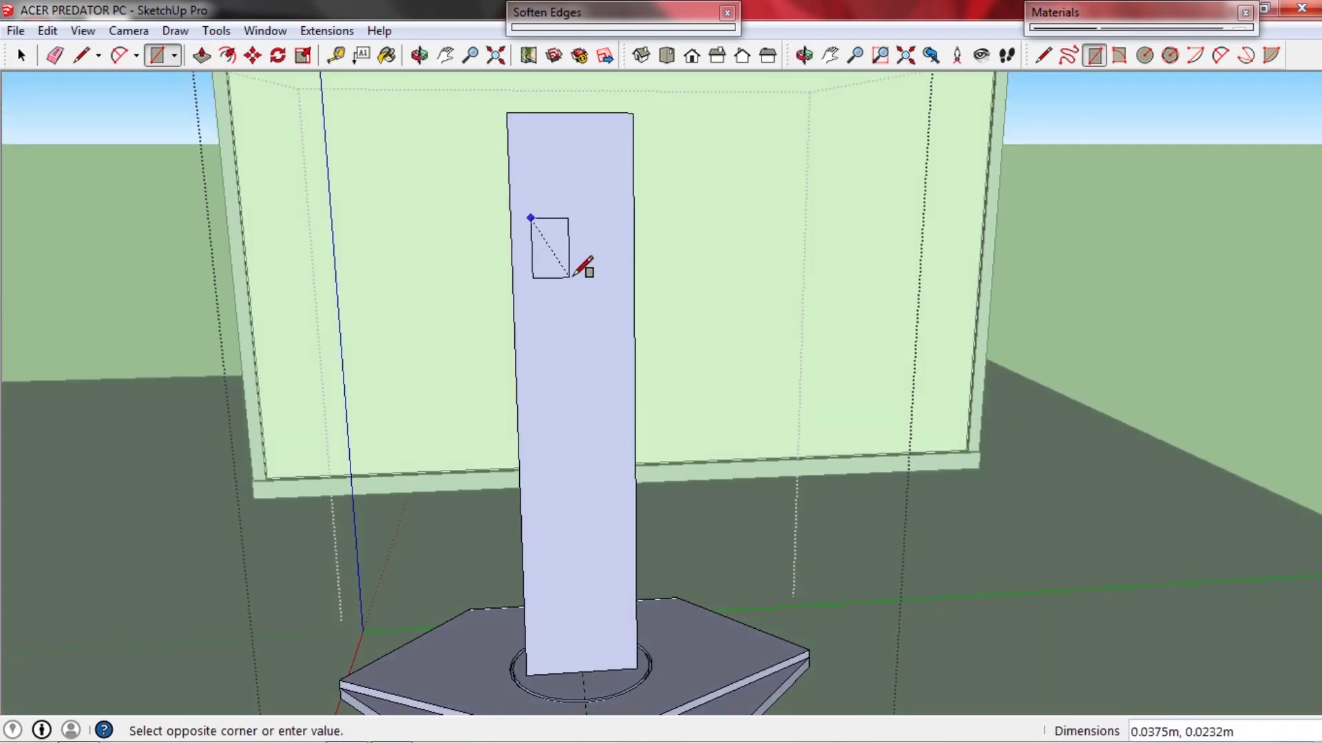
click(620, 291)
Pull the small rectangle outward from the column to form a short arm.
scroll(620, 291, up, 1)
middle_drag(620, 289, 520, 344)
key(space)
scroll(501, 282, up, 2)
click(553, 301)
click(508, 260)
key(space)
Move the whole stand about 0.29 m along the red axis, behind the monitor's curved back.
scroll(557, 283, down, 3)
scroll(521, 341, down, 4)
click(436, 390)
scroll(436, 389, down, 3)
key(m)
click(510, 554)
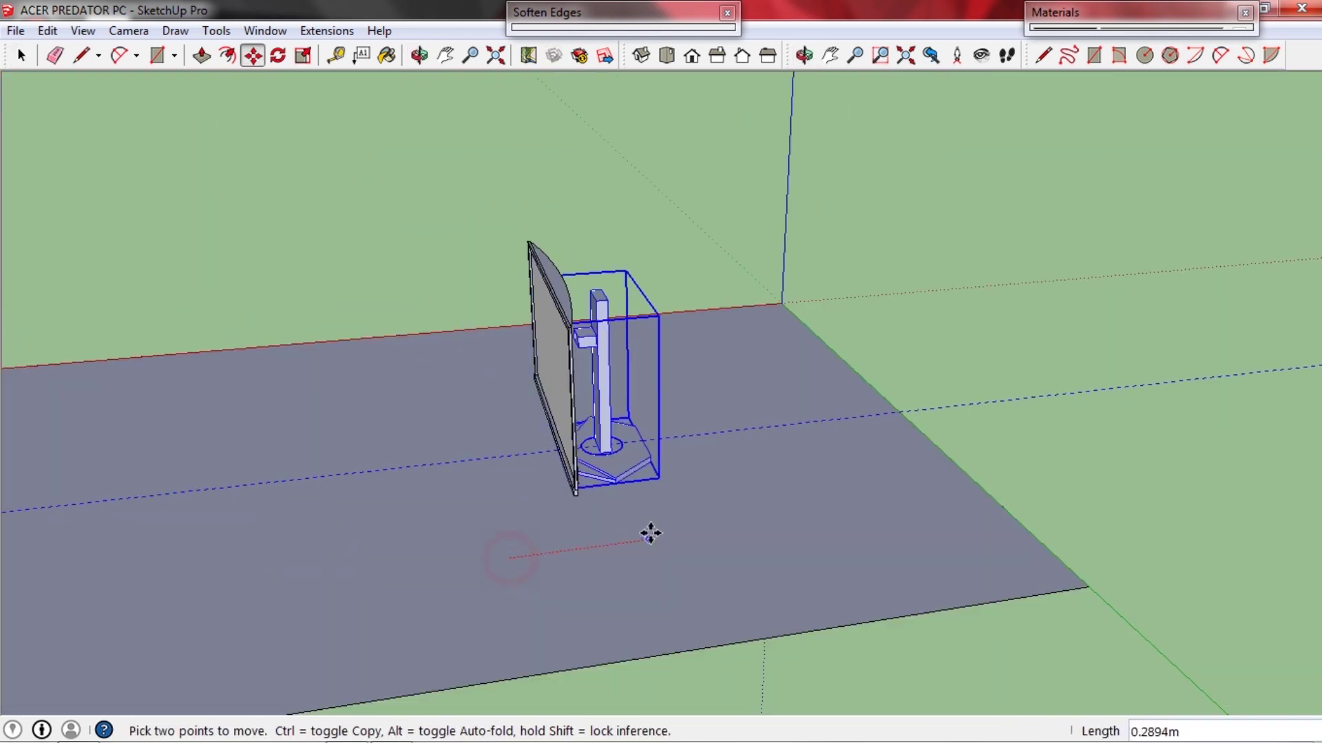
click(664, 532)
key(space)
click(633, 482)
middle_drag(636, 407, 599, 444)
double_click(637, 444)
click(667, 375)
middle_drag(705, 424, 655, 408)
scroll(655, 407, down, 2)
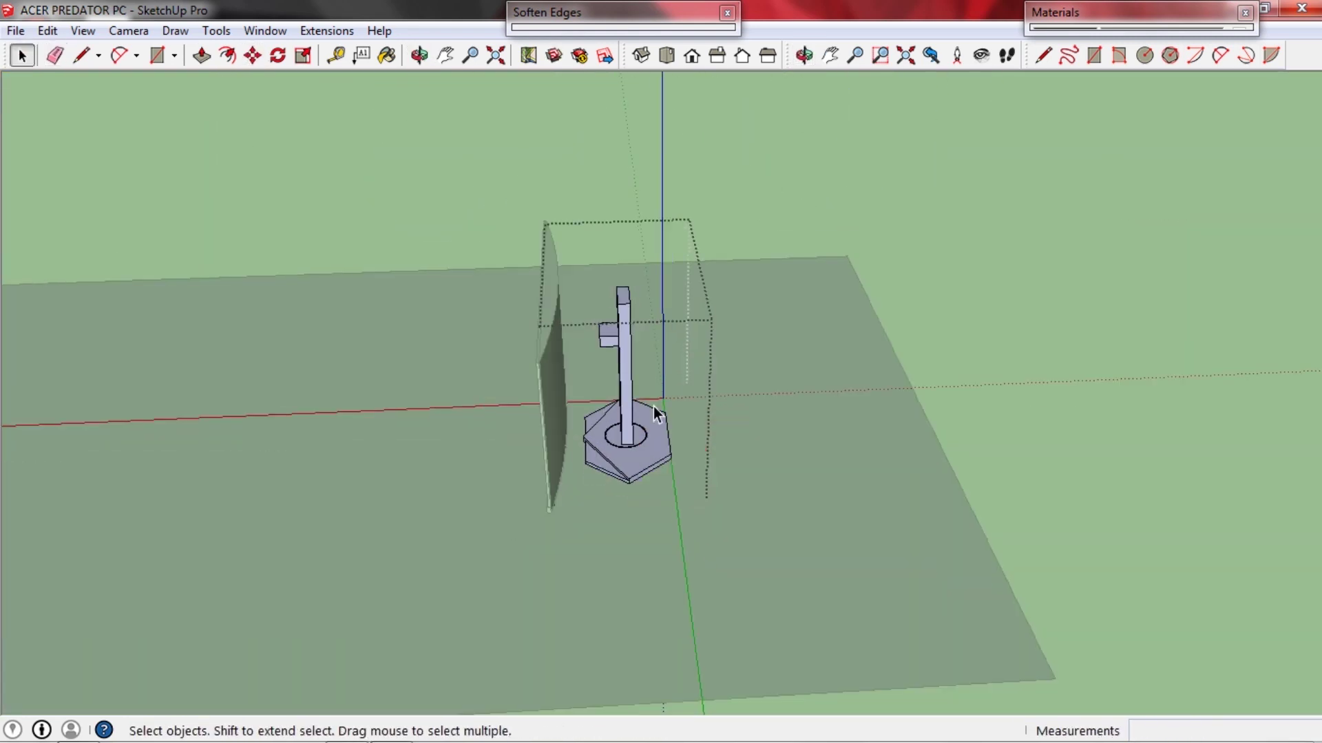
click(737, 406)
Move the stand sideways to line its column up with the middle of the monitor panel.
scroll(637, 365, up, 5)
middle_drag(736, 406, 486, 363)
click(593, 349)
scroll(593, 348, down, 2)
key(m)
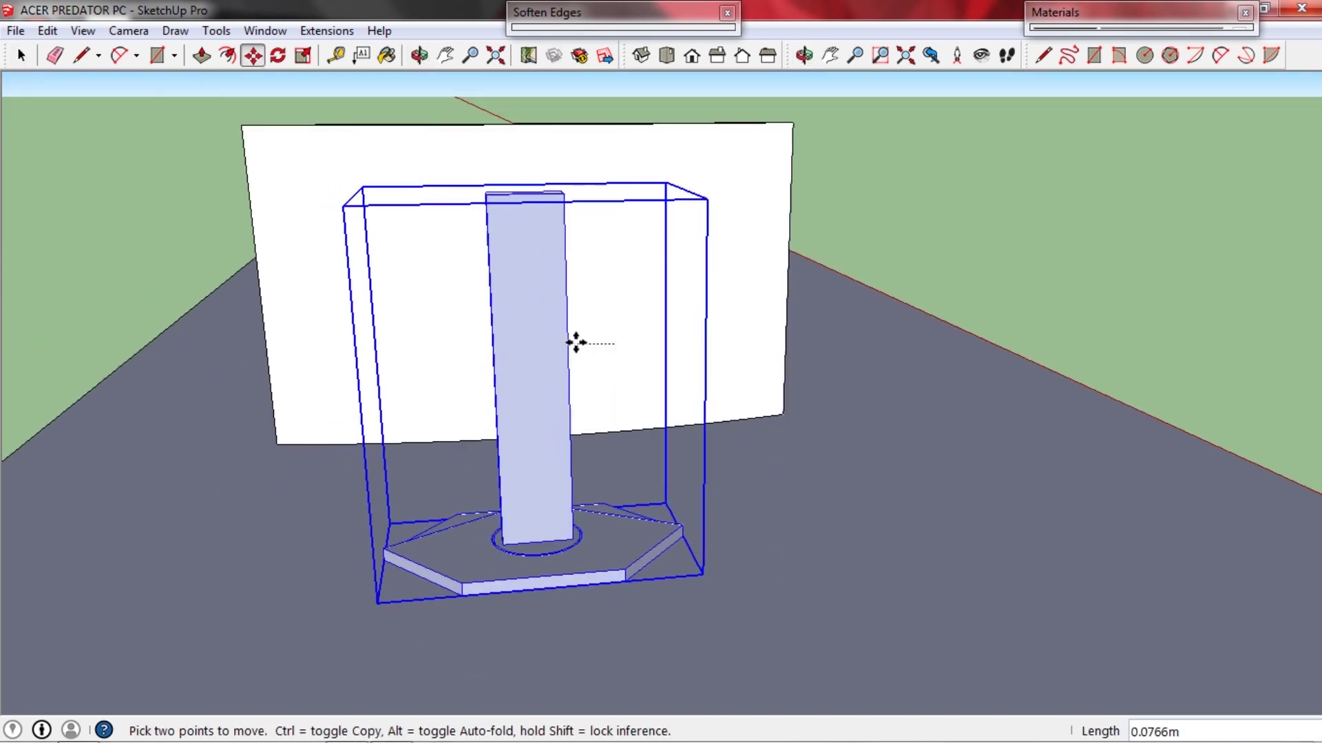
click(877, 614)
click(817, 617)
key(space)
click(854, 537)
Draw a rectangle about 0.024 m by 0.019 m on the arm's side face and make it a group.
middle_drag(798, 386, 1088, 358)
scroll(620, 303, up, 3)
mouse_move(619, 303)
shift+middle_down()
mouse_move(543, 299)
mouse_move(685, 378)
mouse_move(732, 365)
shift+middle_up()
scroll(543, 299, down, 3)
key(e)
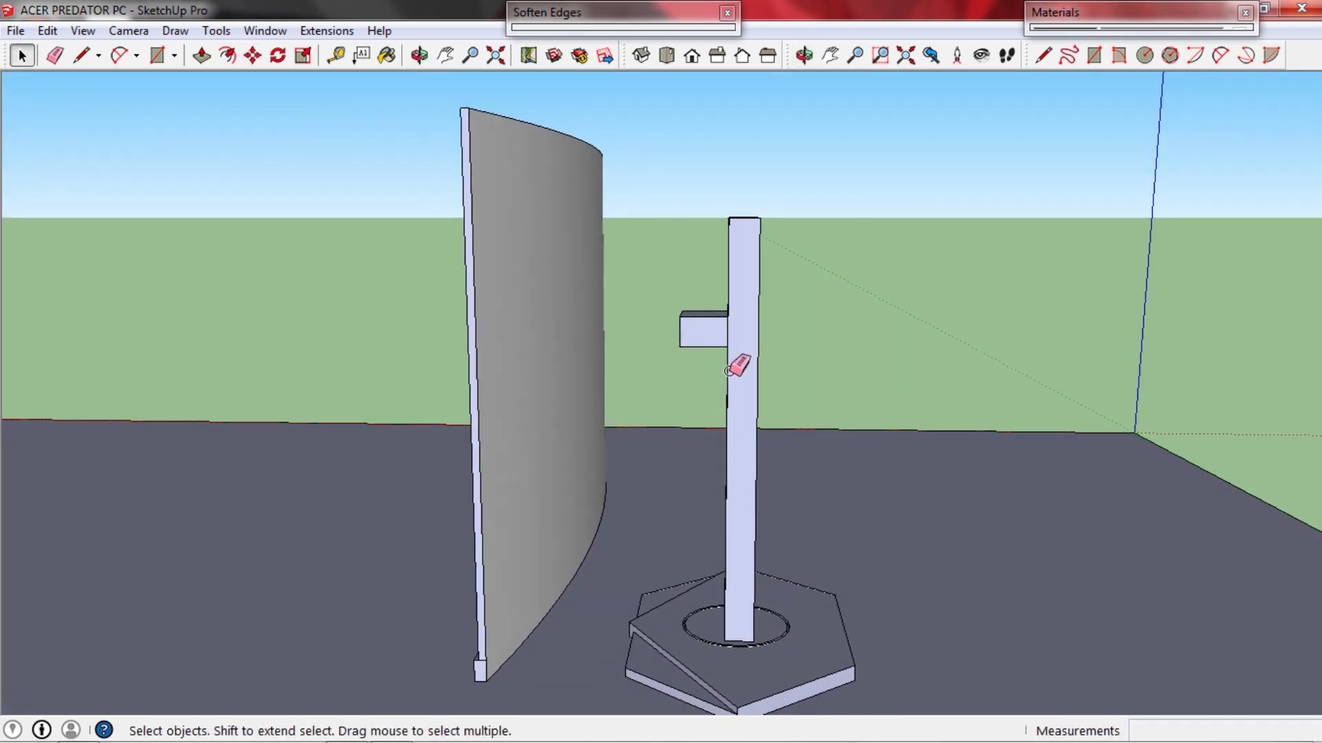
scroll(748, 352, up, 4)
scroll(730, 330, up, 2)
key(r)
click(614, 294)
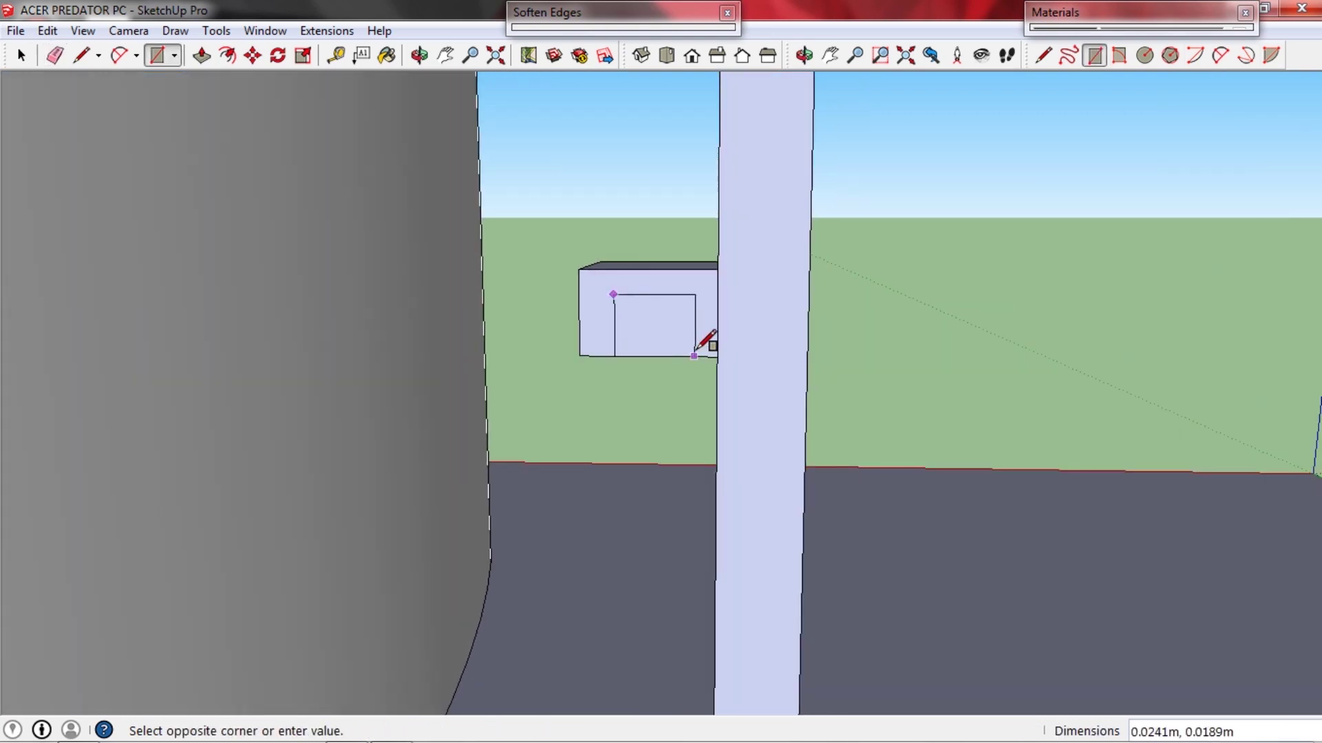
key(g)
Extrude the grouped rectangle into a block across the arm, extending one end by about 0.041 m.
double_click(659, 323)
key(p)
mouse_move(658, 323)
middle_down()
mouse_move(631, 344)
mouse_move(646, 309)
middle_up()
click(647, 227)
middle_drag(709, 251, 717, 494)
drag(717, 494, 546, 521)
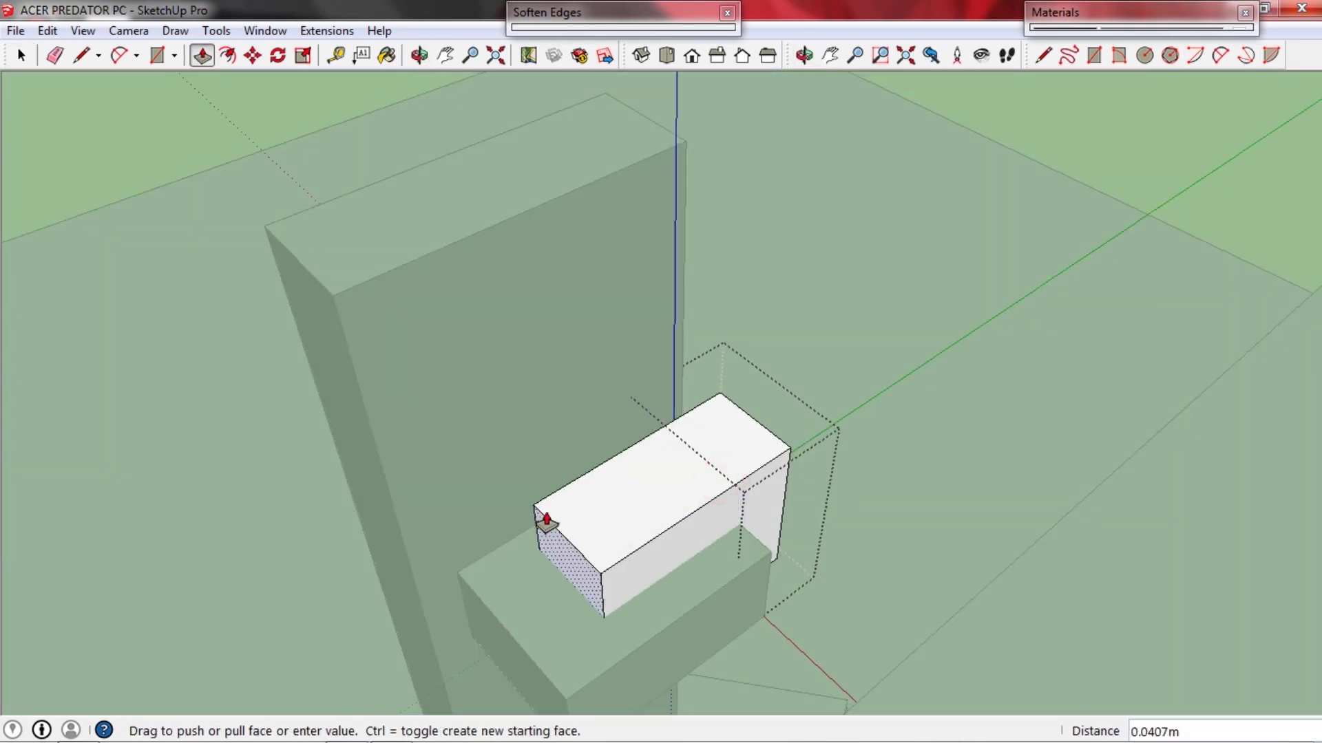
middle_drag(542, 518, 204, 458)
key(space)
Pull the block's side face toward the monitor to deepen the block.
middle_drag(654, 440, 557, 353)
key(p)
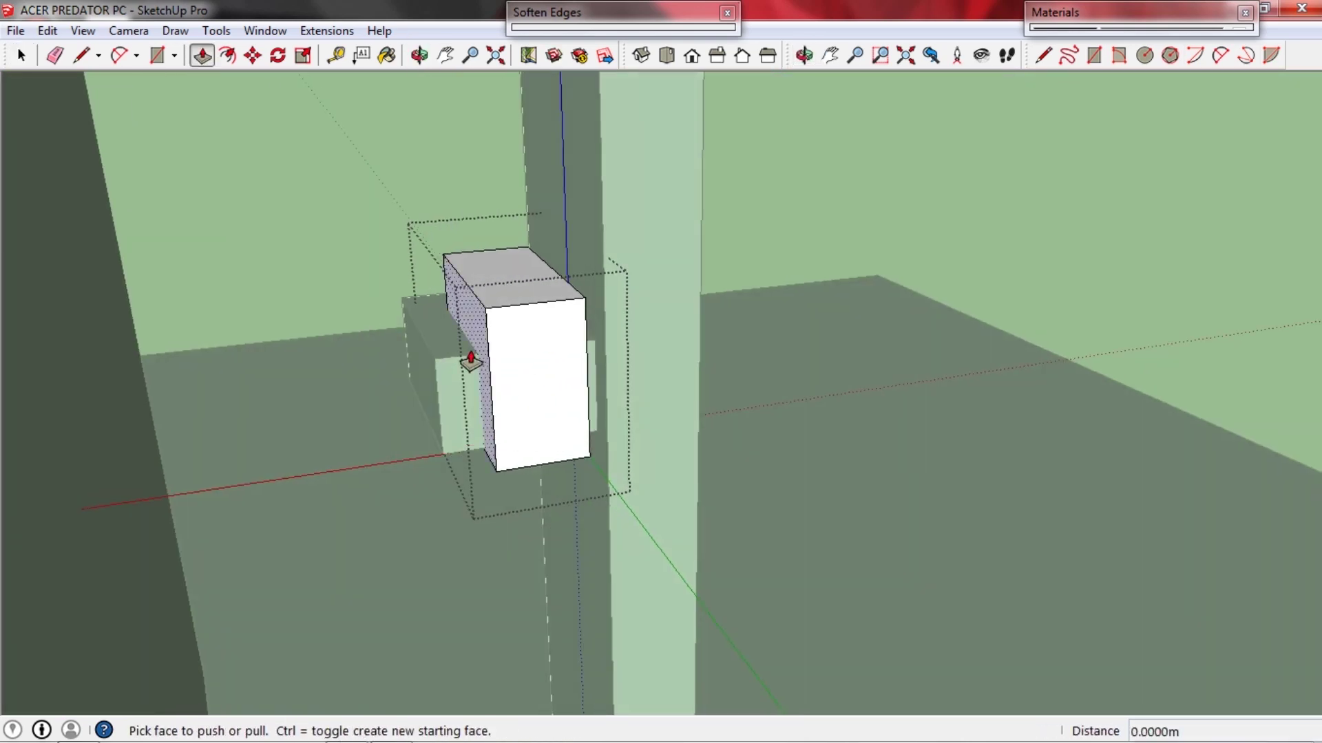
click(469, 358)
middle_drag(344, 378, 460, 318)
Move the block about 0.076 m along the red axis onto the monitor's curved back.
key(space)
key(Escape)
key(m)
click(500, 430)
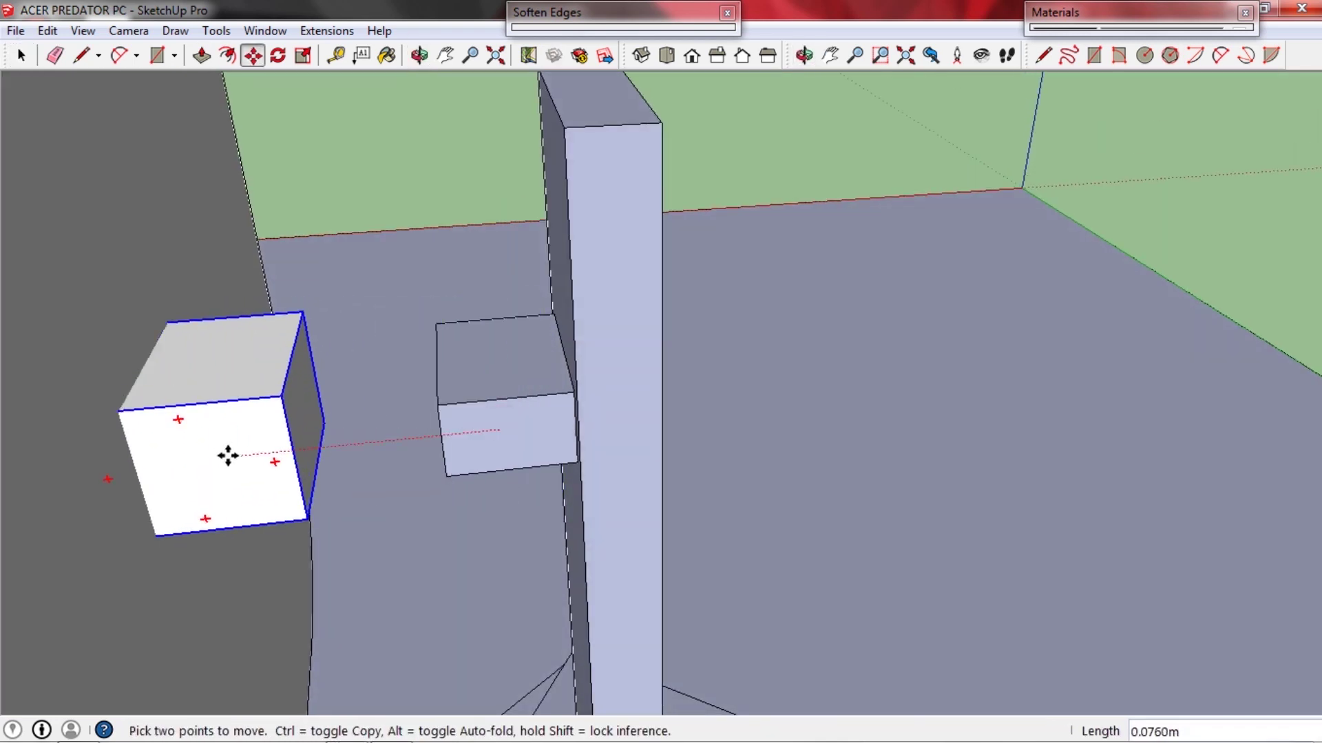
click(230, 456)
middle_drag(317, 451, 561, 374)
Open the block's group and pull its rear face toward the stand.
key(space)
scroll(620, 379, up, 2)
double_click(618, 373)
key(Escape)
double_click(561, 375)
key(p)
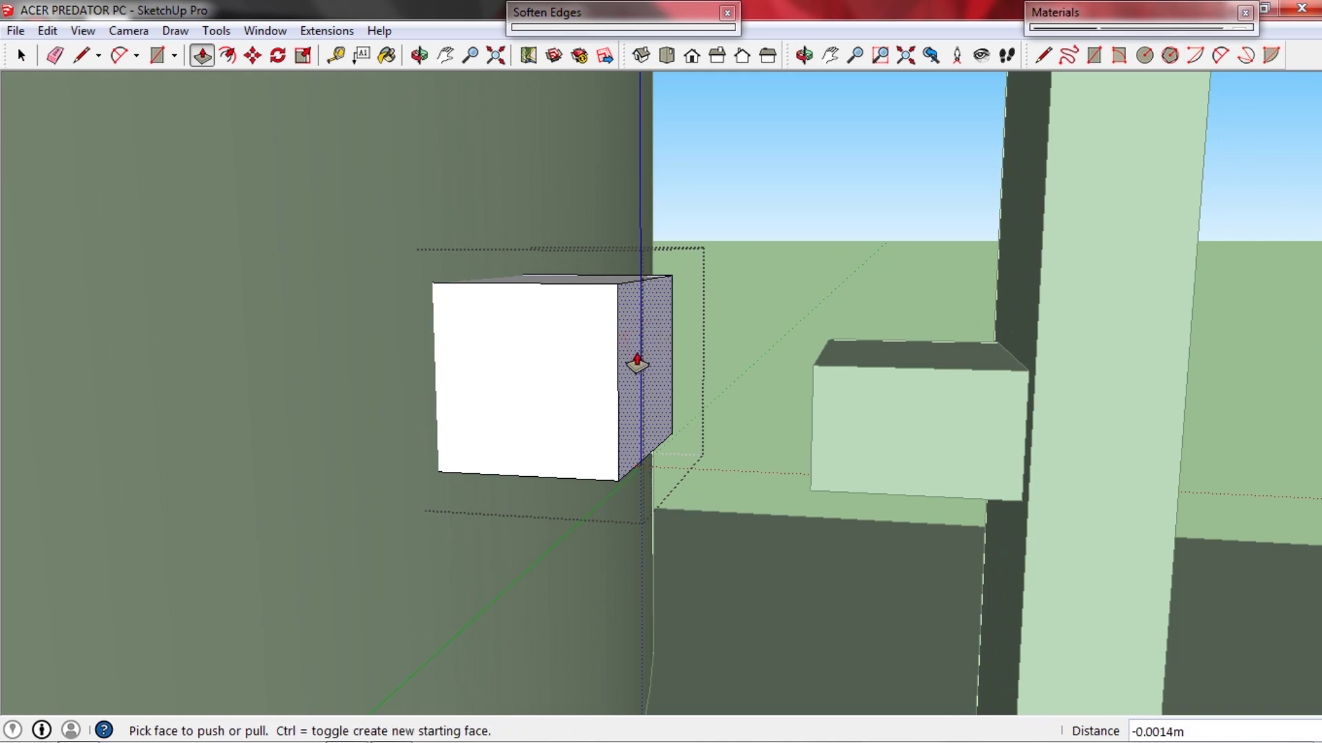
drag(636, 359, 709, 360)
key(space)
Draw a semicircular arc on the block's side face, spanning its upper and lower edges and bulging toward the stand.
drag(644, 351, 688, 386)
middle_drag(642, 380, 681, 302)
key(a)
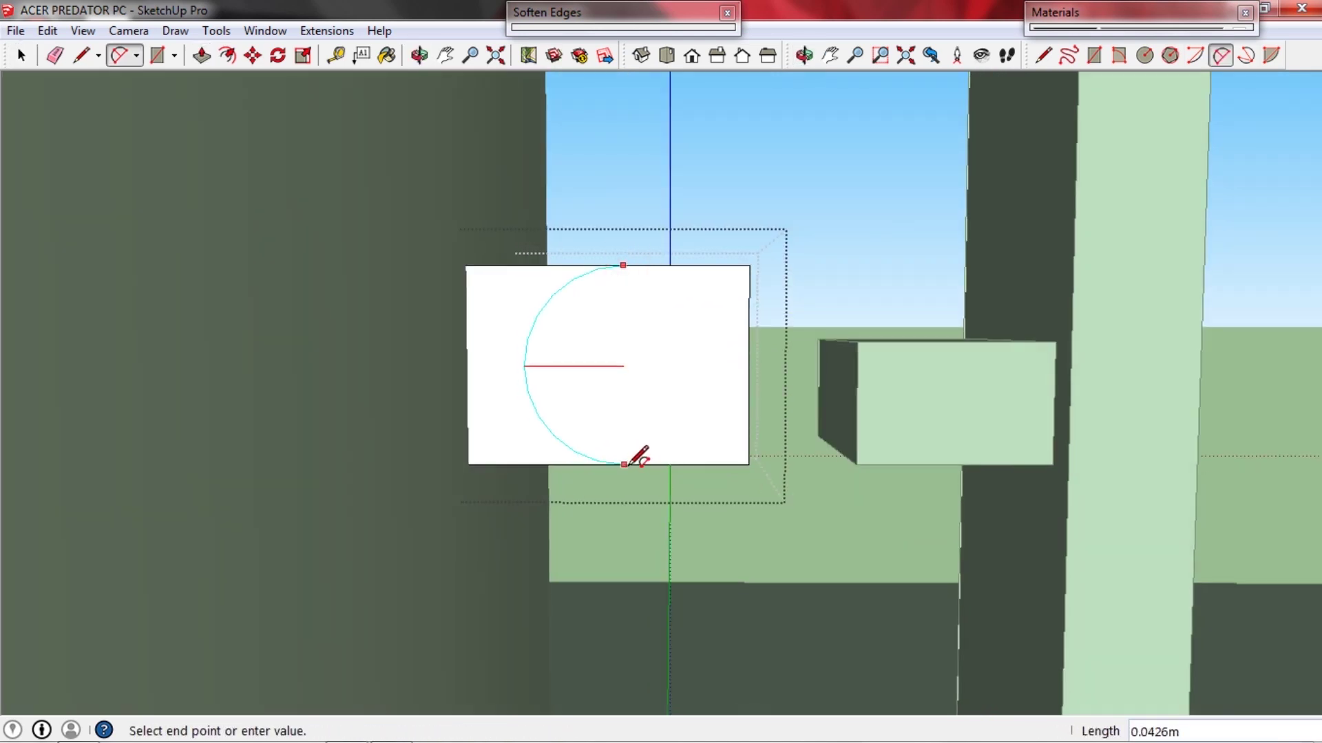
click(724, 390)
Push the area outside the arc through the block to round its rear end.
middle_drag(724, 390, 649, 492)
key(p)
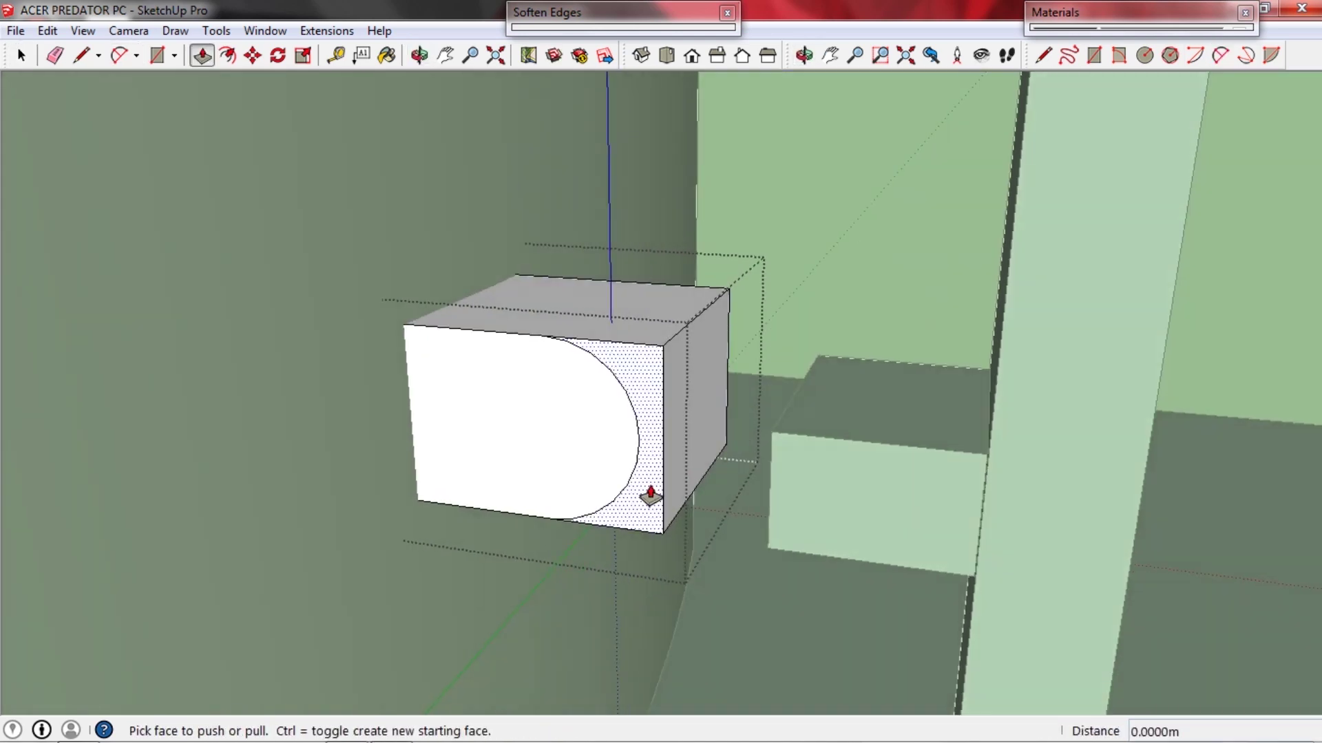
drag(649, 495, 729, 363)
key(space)
Open the stand's group and resize its arm with Push/Pull to fit the rounded bracket.
scroll(796, 399, down, 5)
click(795, 399)
middle_drag(796, 399, 535, 515)
double_click(549, 441)
middle_drag(549, 441, 344, 372)
key(p)
click(575, 375)
middle_drag(580, 388, 809, 440)
click(758, 365)
Move the stand toward the monitor until its arm meets the rounded bracket.
click(778, 378)
key(m)
click(1051, 514)
click(969, 518)
Shift the stand sideways to centre its arm on the rounded bracket.
middle_drag(969, 518, 654, 674)
scroll(593, 382, up, 4)
click(601, 430)
click(620, 427)
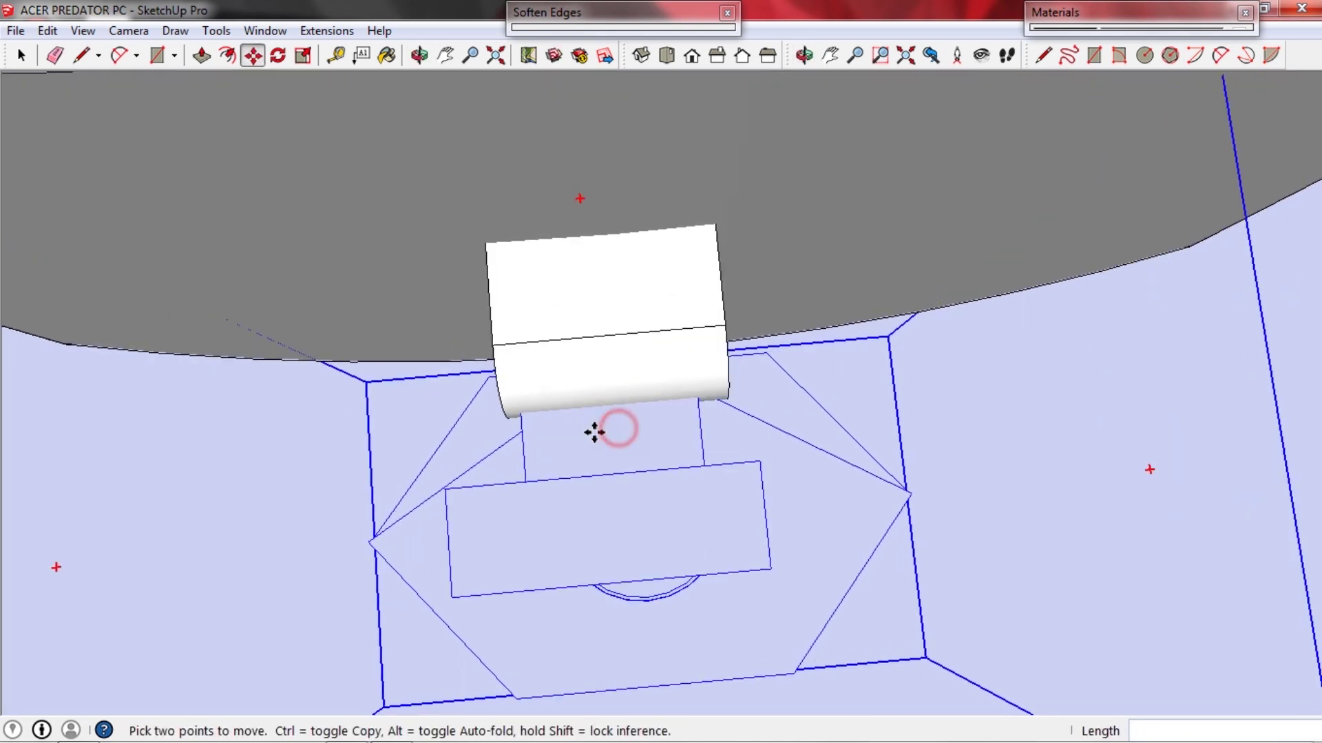
scroll(601, 429, up, 3)
click(608, 426)
scroll(425, 241, up, 3)
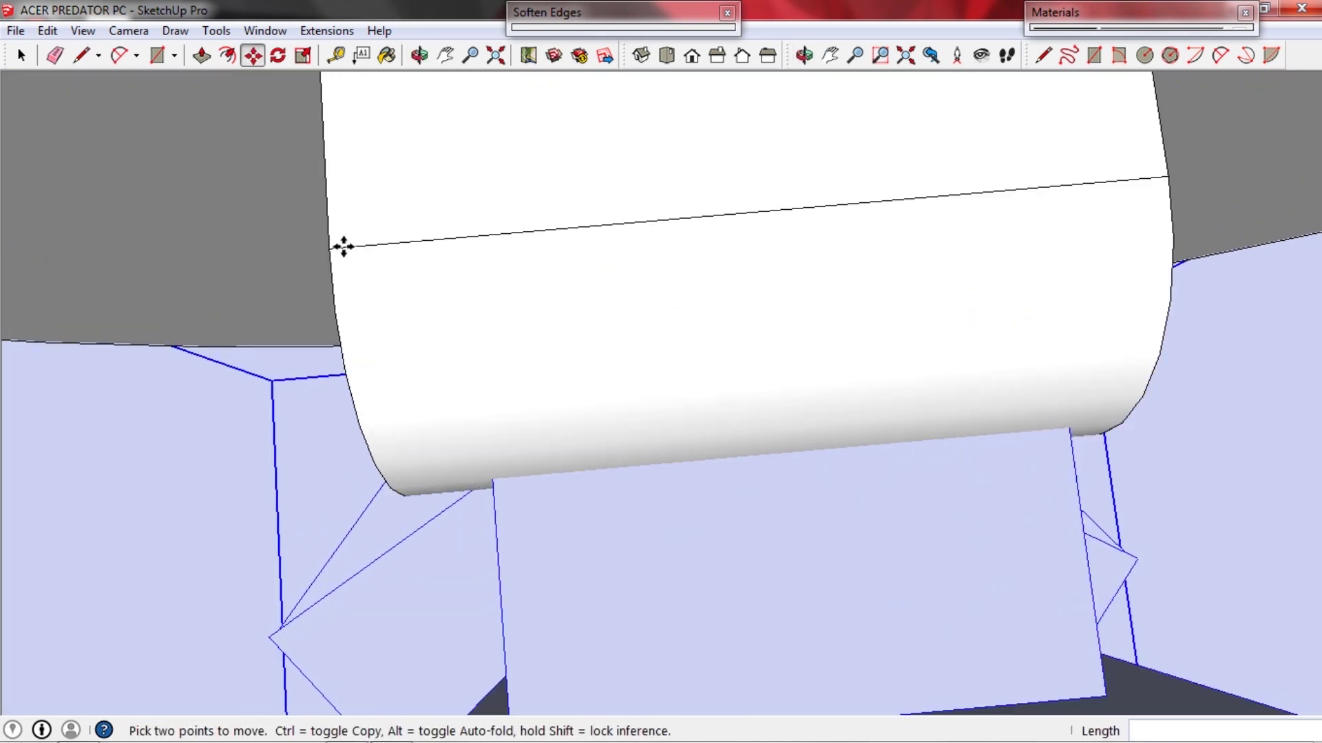
click(340, 248)
scroll(378, 263, down, 4)
key(space)
click(378, 263)
middle_drag(378, 262, 808, 316)
click(808, 316)
Inside the stand's group, select the arm and raise it about 0.009 m to align with the bracket.
scroll(807, 325, down, 5)
shift+middle_drag(799, 379, 892, 286)
double_click(879, 295)
scroll(838, 277, up, 2)
drag(743, 225, 976, 352)
key(m)
scroll(888, 318, up, 4)
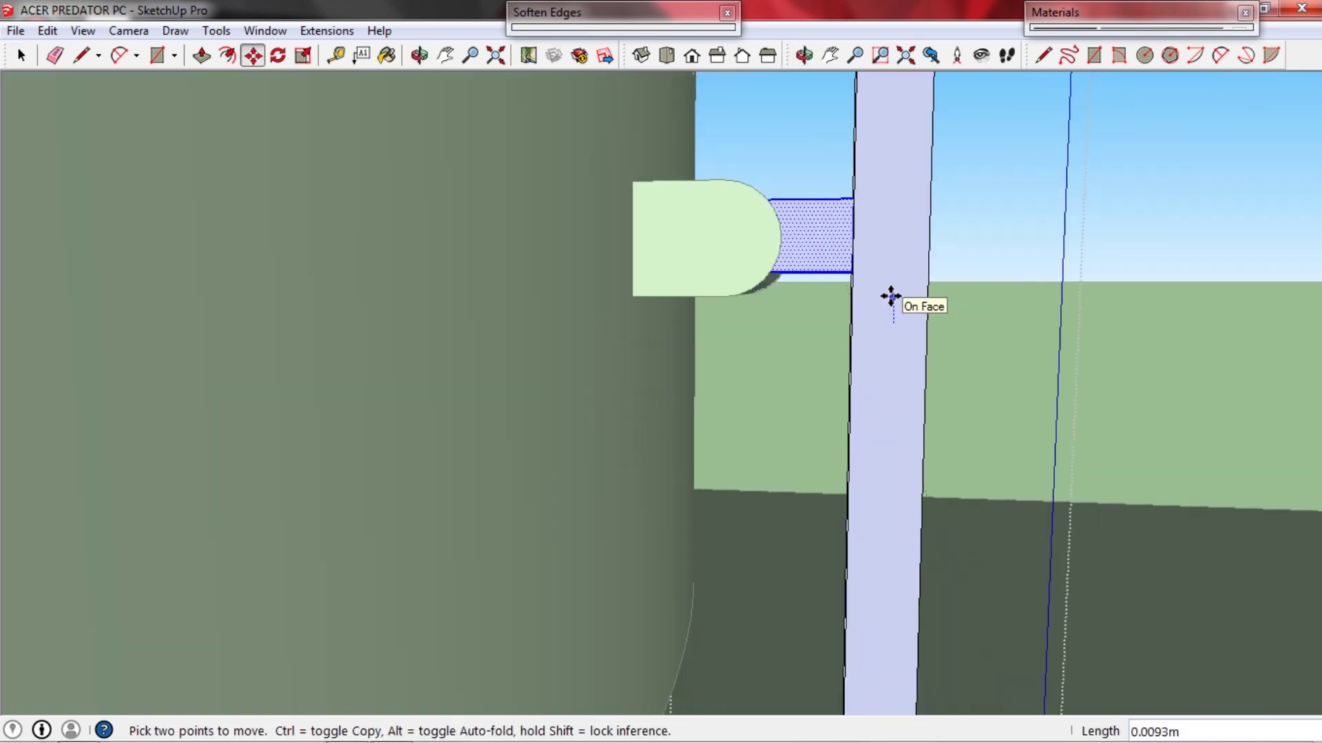
click(890, 297)
key(space)
Move the stand about 0.0135 m closer to the monitor so the arm seats against the bracket.
scroll(835, 297, down, 4)
click(855, 289)
key(m)
scroll(858, 330, up, 4)
click(862, 327)
click(828, 327)
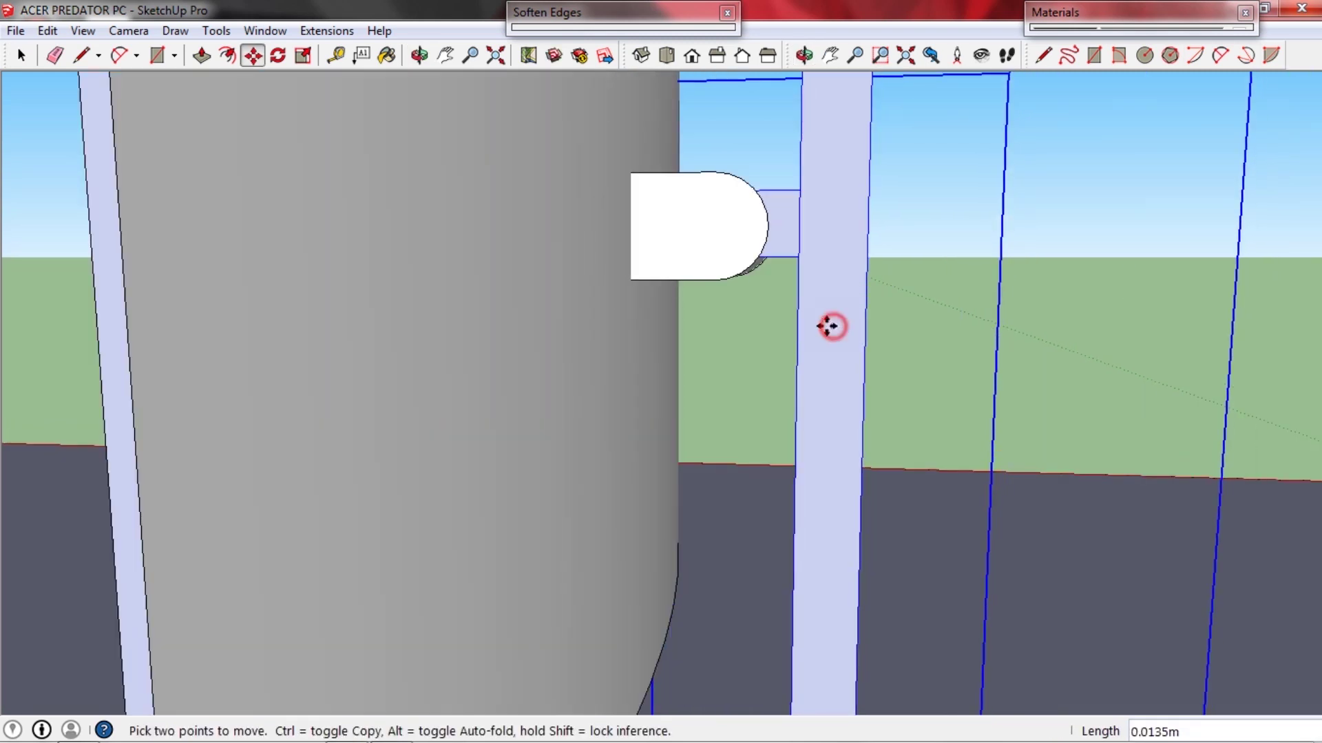
scroll(828, 326, down, 2)
Nudge the stand slightly downward relative to the bracket.
middle_drag(828, 326, 818, 298)
scroll(817, 298, up, 2)
click(819, 297)
key(space)
scroll(831, 329, up, 2)
key(m)
click(827, 190)
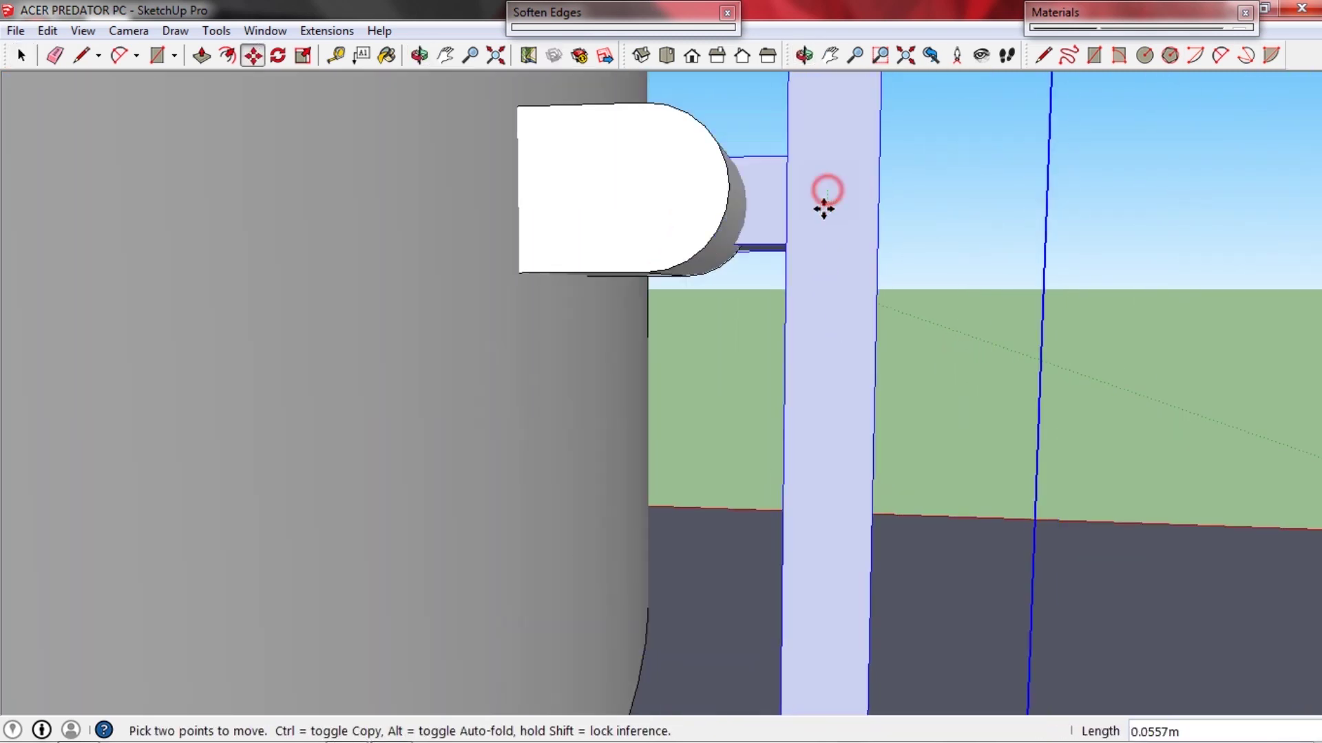
click(824, 208)
Move the monitor panel and its bracket together by about 0.005 m to fit the stand.
key(space)
scroll(795, 241, down, 2)
click(815, 292)
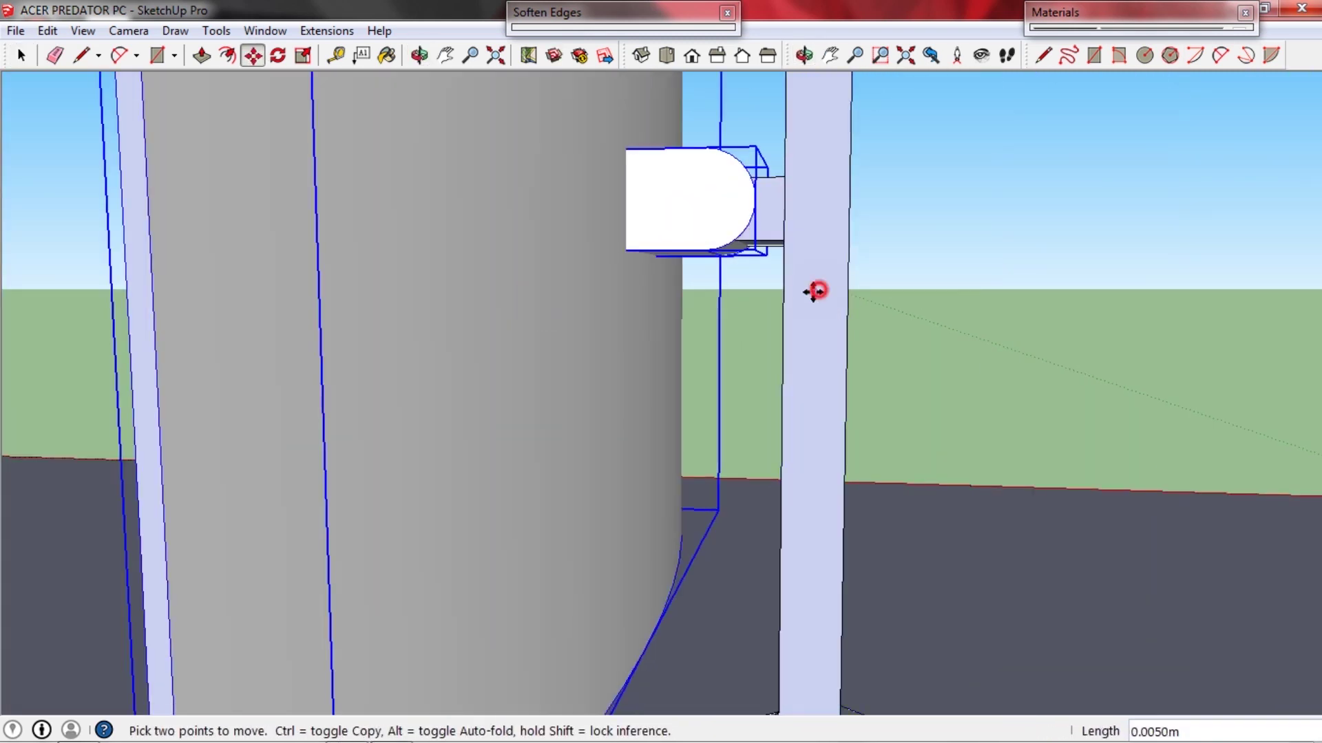
key(space)
scroll(815, 293, down, 5)
click(869, 303)
middle_drag(854, 306, 805, 640)
scroll(745, 393, down, 3)
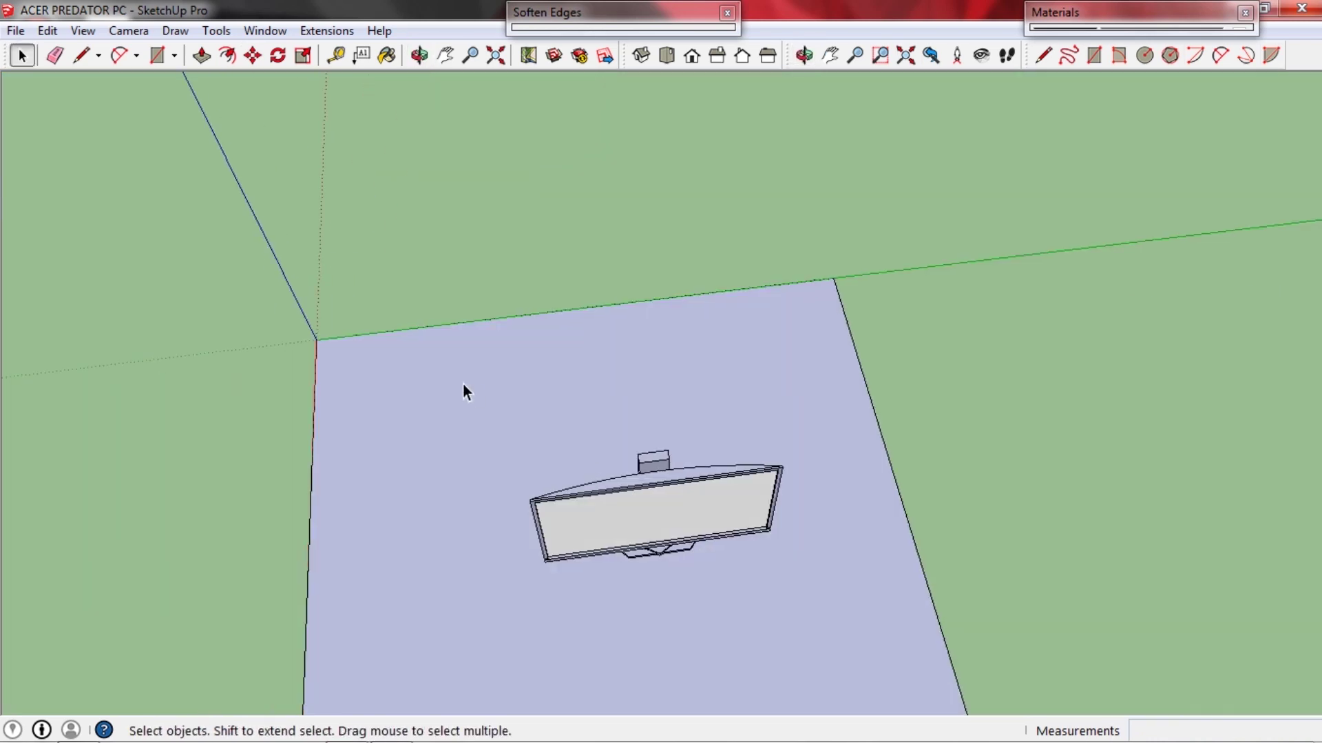
Move the side edge of the ground plane outward by about 0.43 m to widen the surface beside the monitor.
scroll(463, 384, down, 2)
middle_drag(592, 406, 592, 317)
click(820, 416)
middle_drag(820, 418, 747, 458)
key(m)
click(740, 460)
click(863, 464)
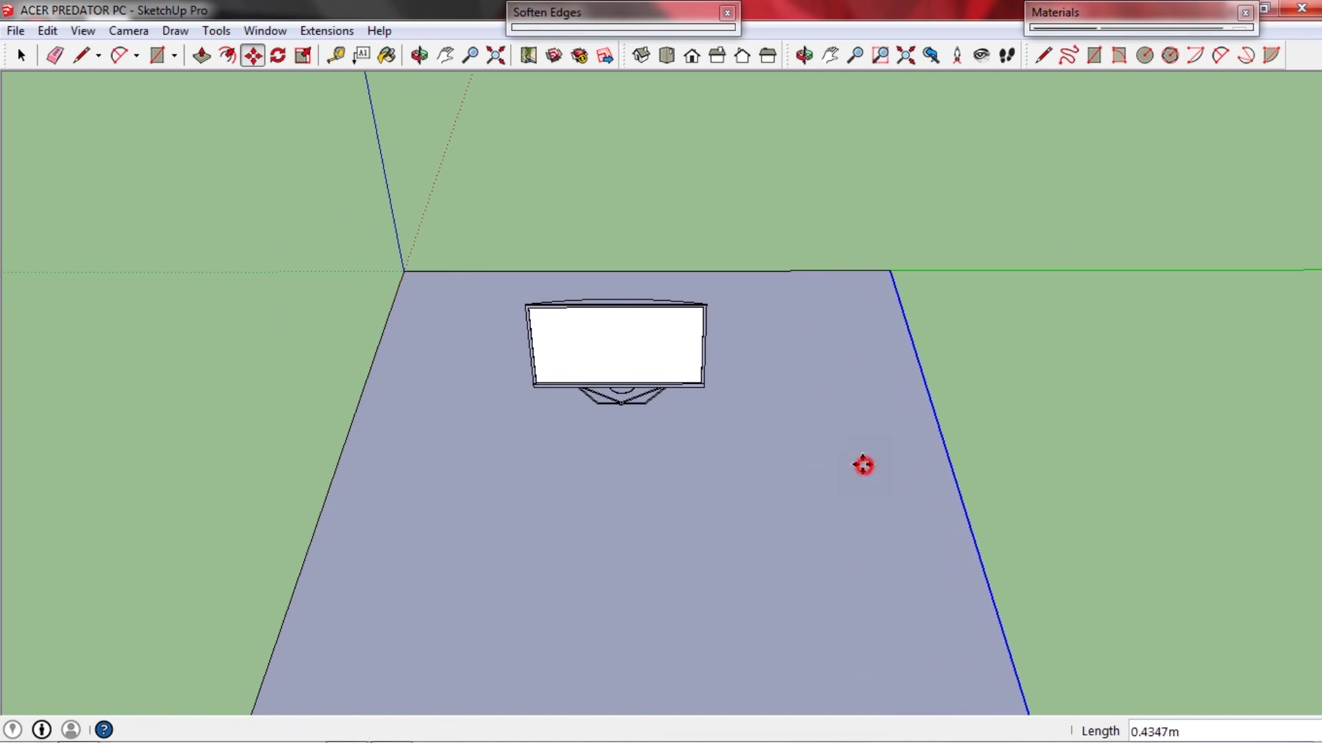
key(space)
click(967, 441)
middle_drag(894, 427, 695, 344)
scroll(601, 315, up, 4)
middle_drag(603, 318, 657, 324)
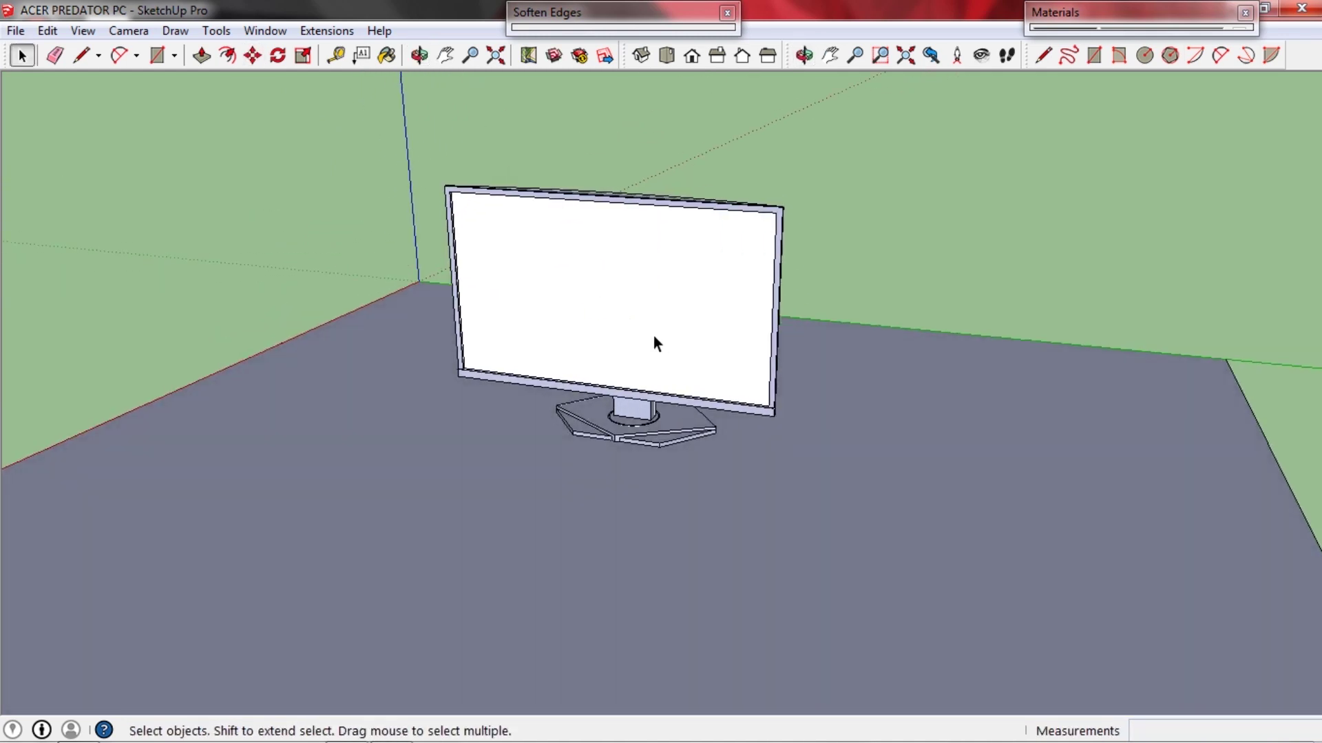
Draw a rectangle with a 0.45 m side on the ground plane in front of the monitor for the PC tower.
scroll(655, 343, down, 3)
middle_drag(656, 432, 619, 530)
key(r)
click(474, 530)
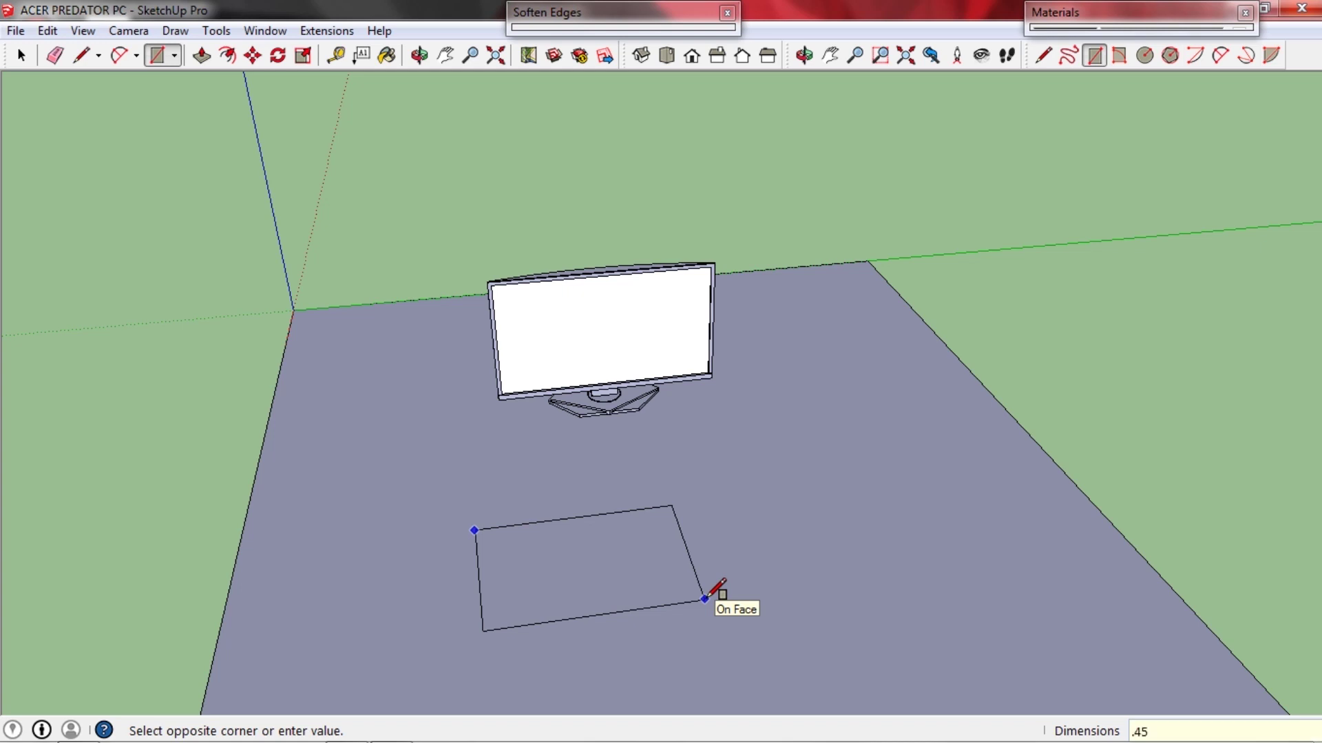
mouse_move(627, 550)
middle_down()
mouse_move(447, 491)
mouse_move(415, 377)
mouse_move(533, 408)
mouse_move(575, 448)
mouse_move(649, 324)
mouse_move(496, 336)
middle_up()
scroll(446, 488, up, 2)
click(445, 488)
Open the rectangle's group for editing and extrude the face 0.18 m into a box.
double_click(416, 376)
scroll(533, 408, up, 1)
key(f)
scroll(489, 375, up, 1)
key(p)
click(576, 448)
text(.18)
key(Return)
Offset the box's top face inward about 0.012 m, shift the inset flush with one edge and raise it about 0.0105 m as a bevel.
key(f)
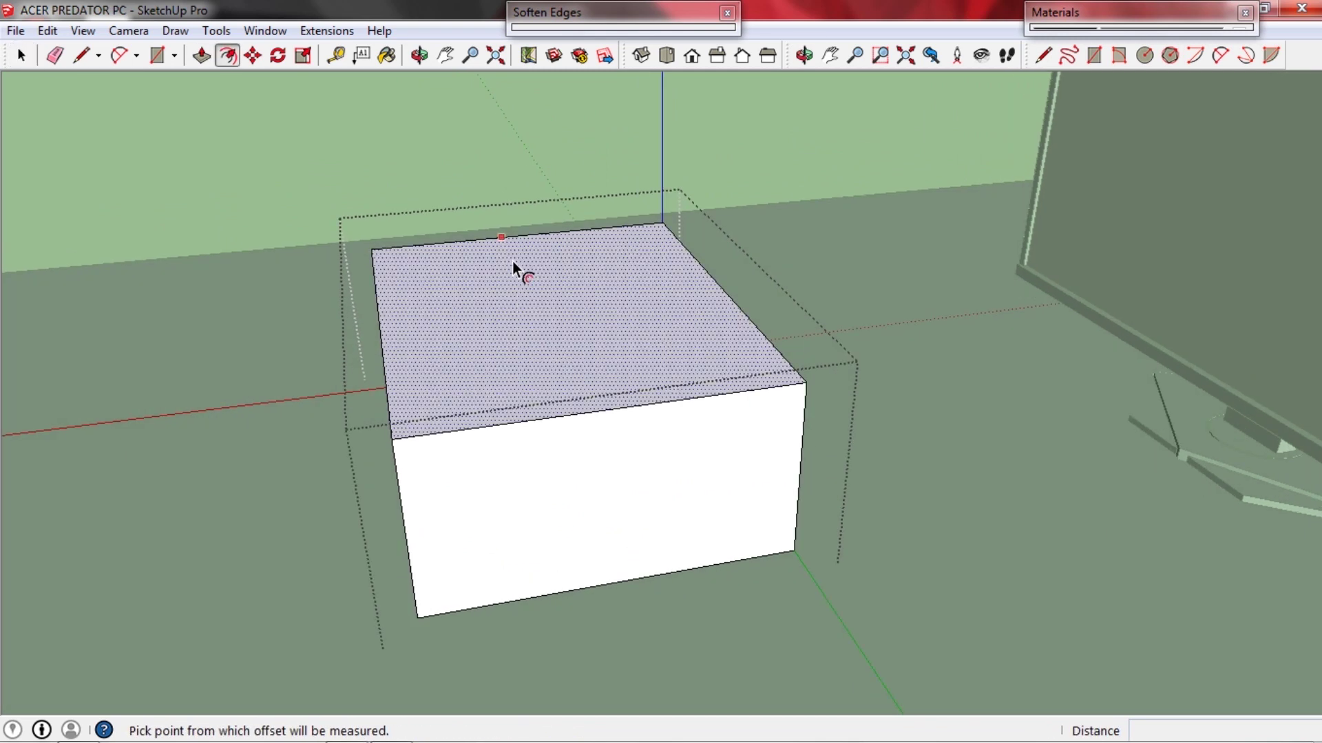
click(512, 263)
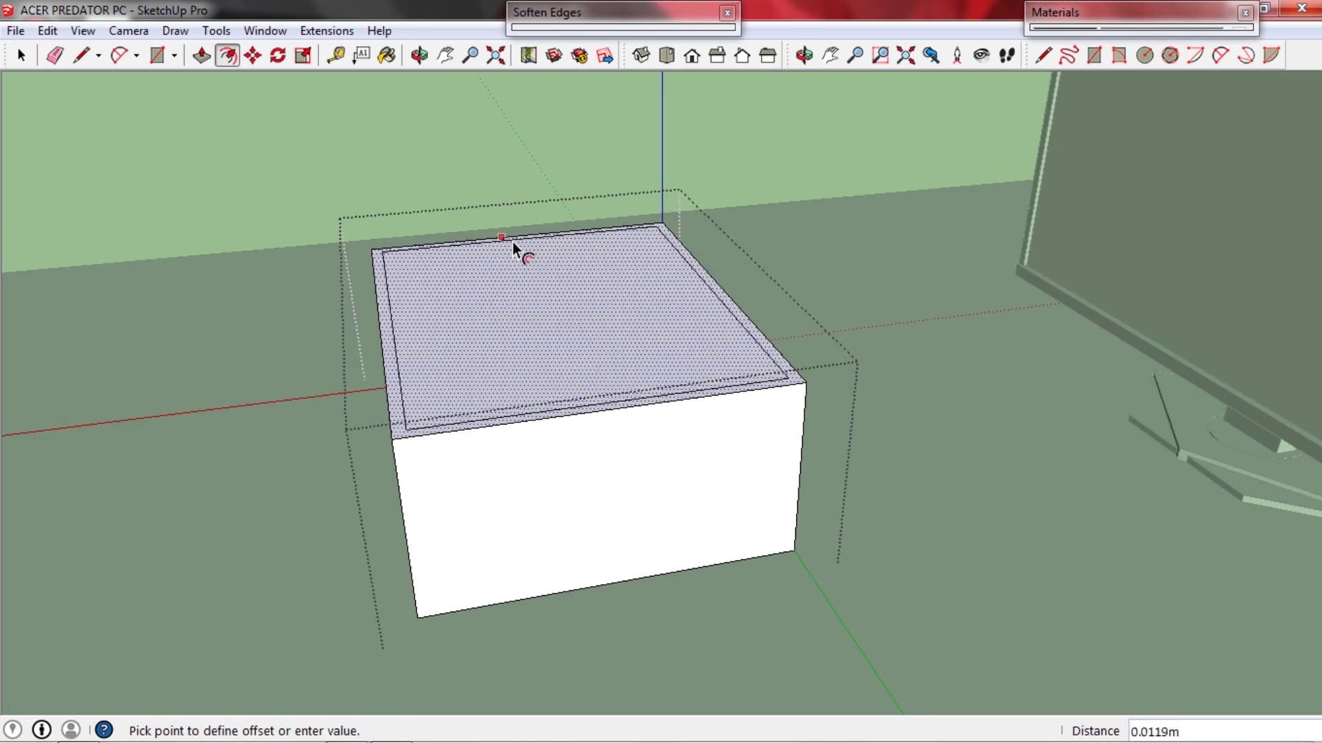
click(512, 241)
key(space)
key(m)
scroll(406, 431, up, 2)
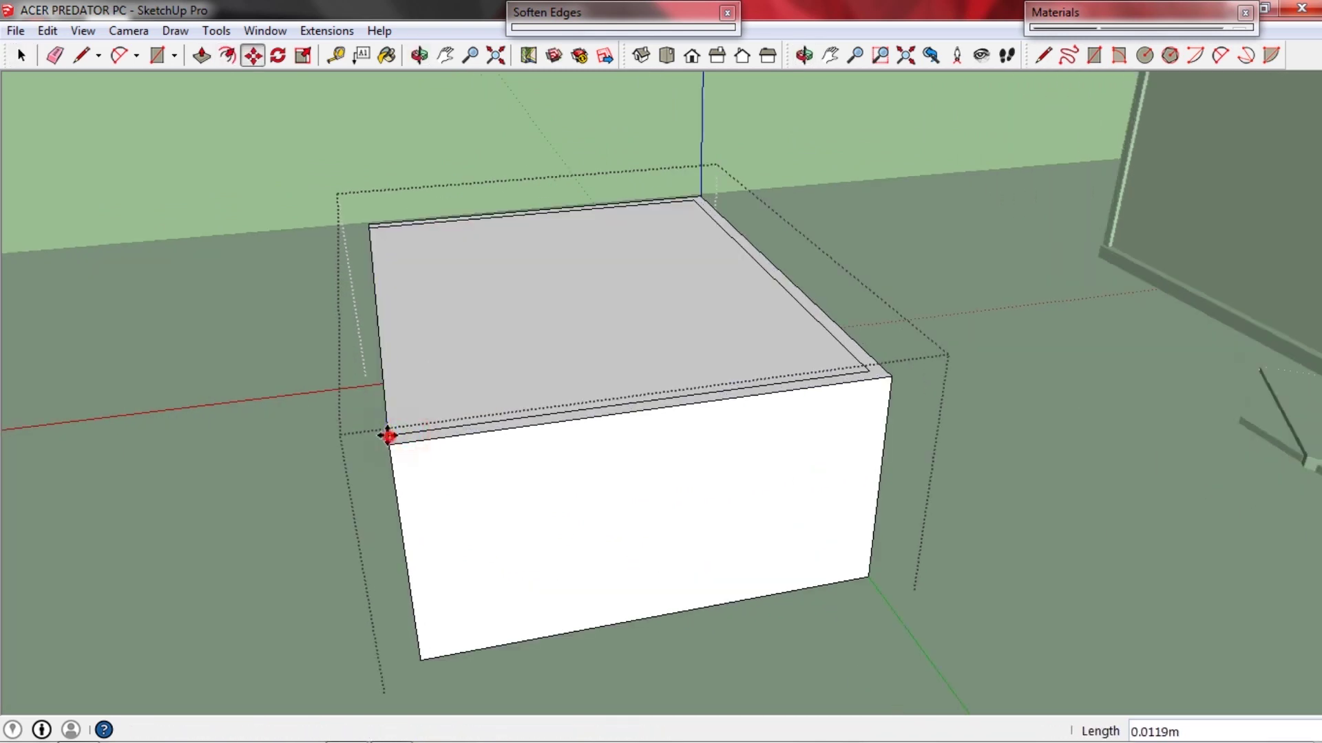
middle_drag(388, 436, 608, 358)
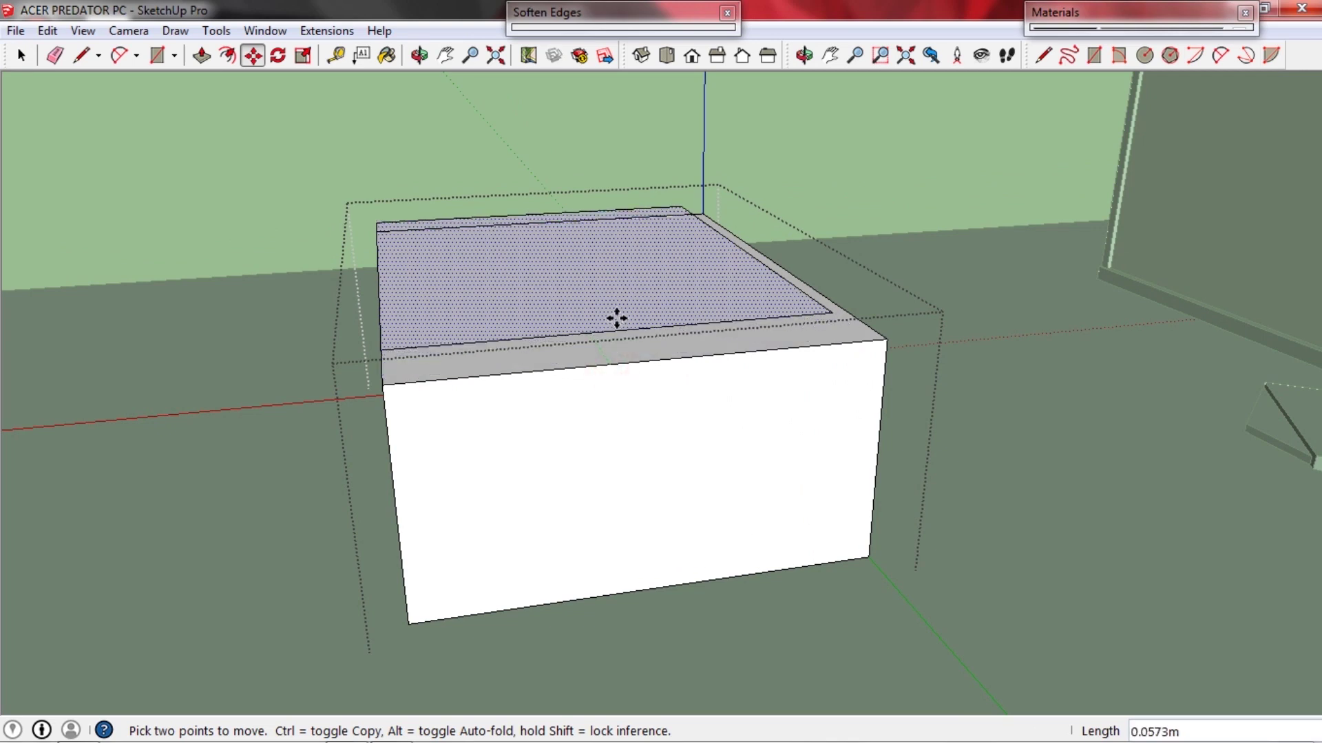
click(641, 352)
scroll(554, 242, up, 1)
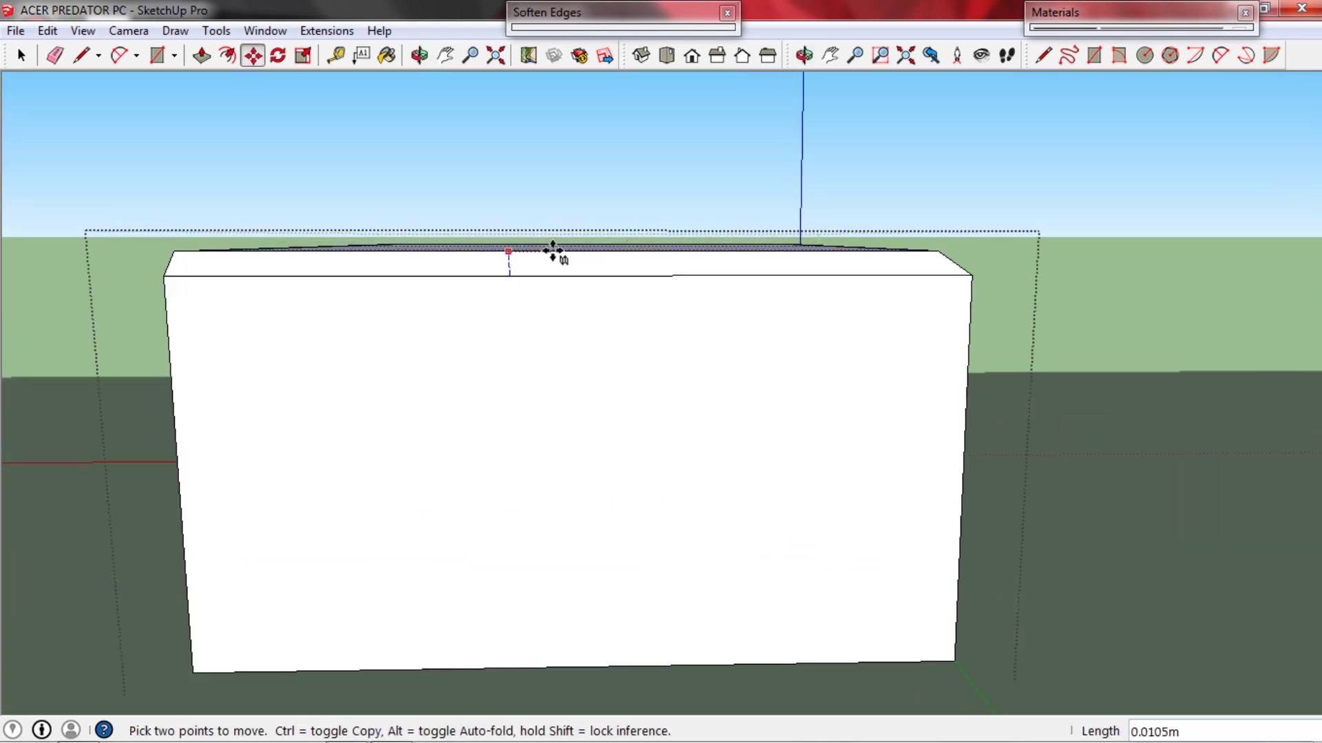
Leave the group and raise the whole box above the ground plane.
middle_drag(553, 254, 661, 311)
key(space)
click(640, 371)
key(m)
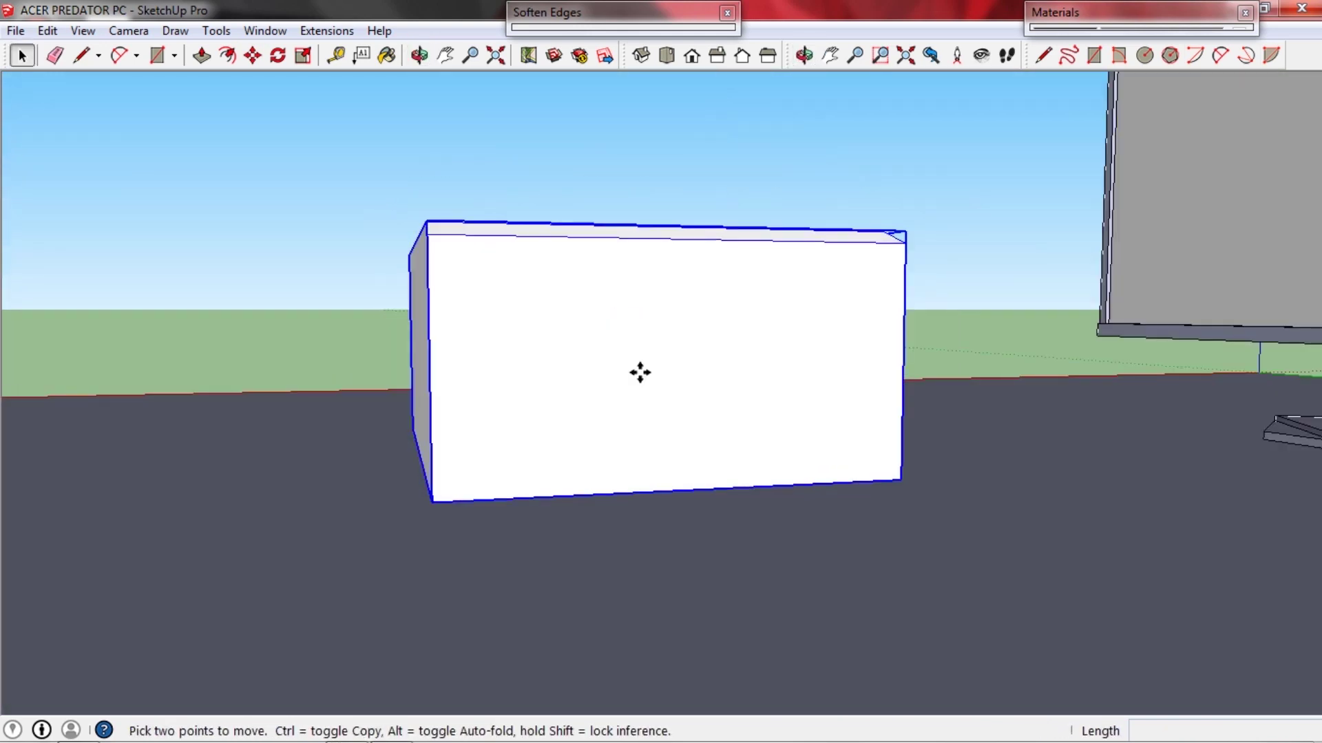
click(640, 372)
key(ctrl)
click(646, 296)
key(space)
Inside the box's group, copy the bevelled top below the box and flip the copy along the blue direction.
middle_drag(656, 455, 596, 259)
key(m)
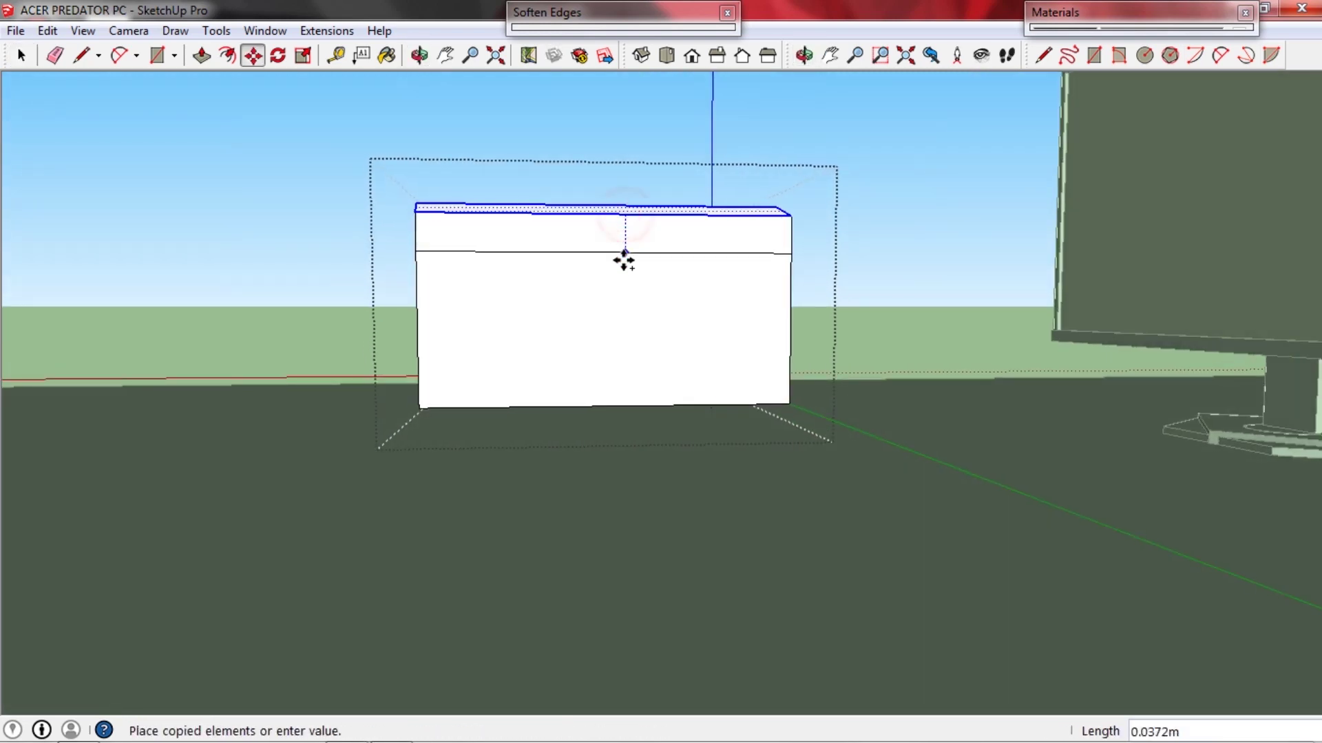
key(space)
right_click(638, 438)
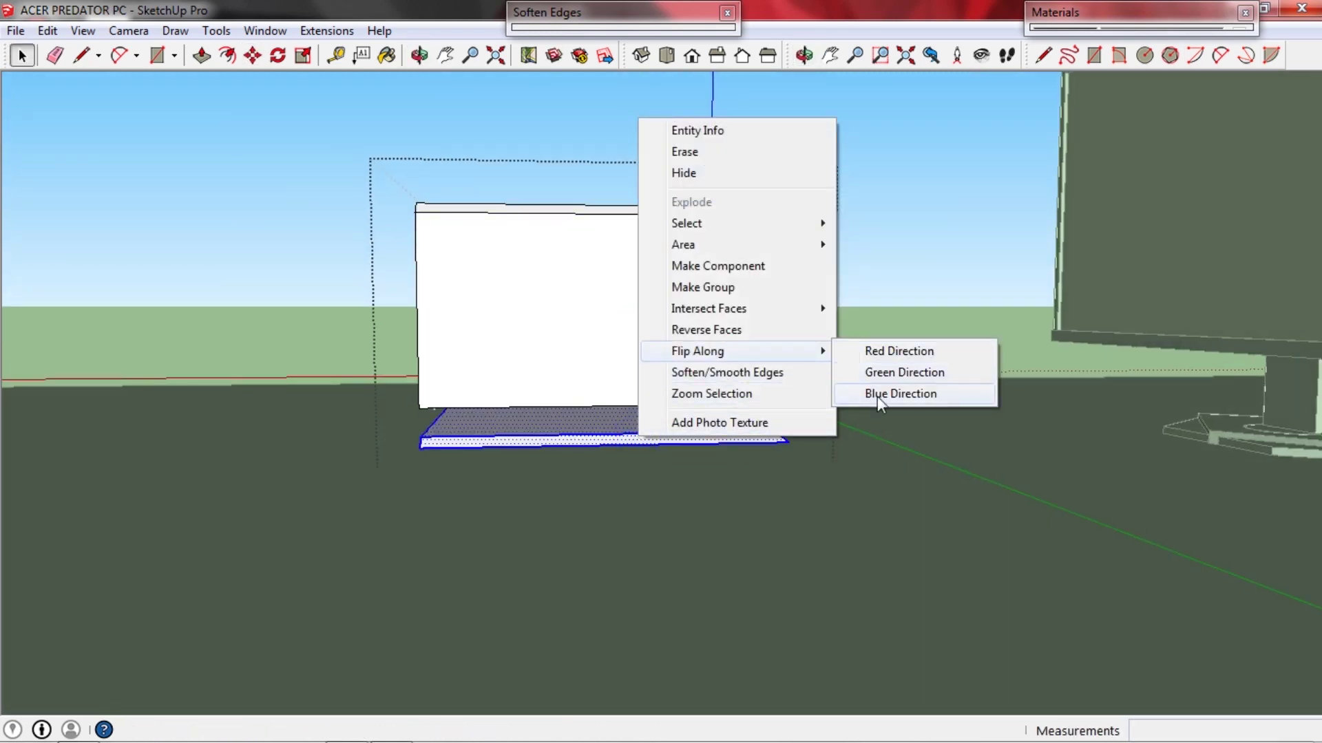
click(877, 397)
Move the flipped bevel up so its corner meets the lower corner of the box.
middle_drag(528, 441, 600, 439)
scroll(516, 438, up, 2)
key(m)
click(524, 439)
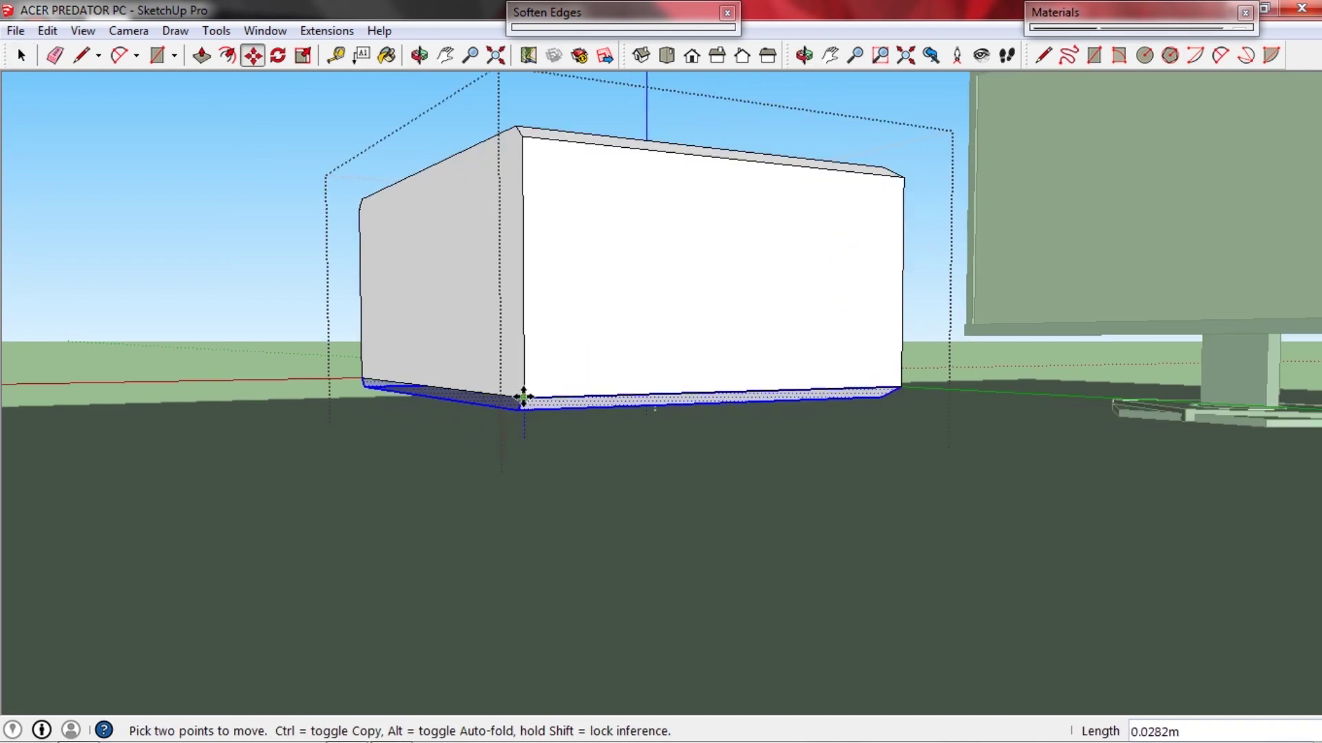
click(523, 397)
Draw a 0.45 m line along the joint between the box and the lower bevel on the side face.
key(space)
scroll(581, 406, up, 2)
key(l)
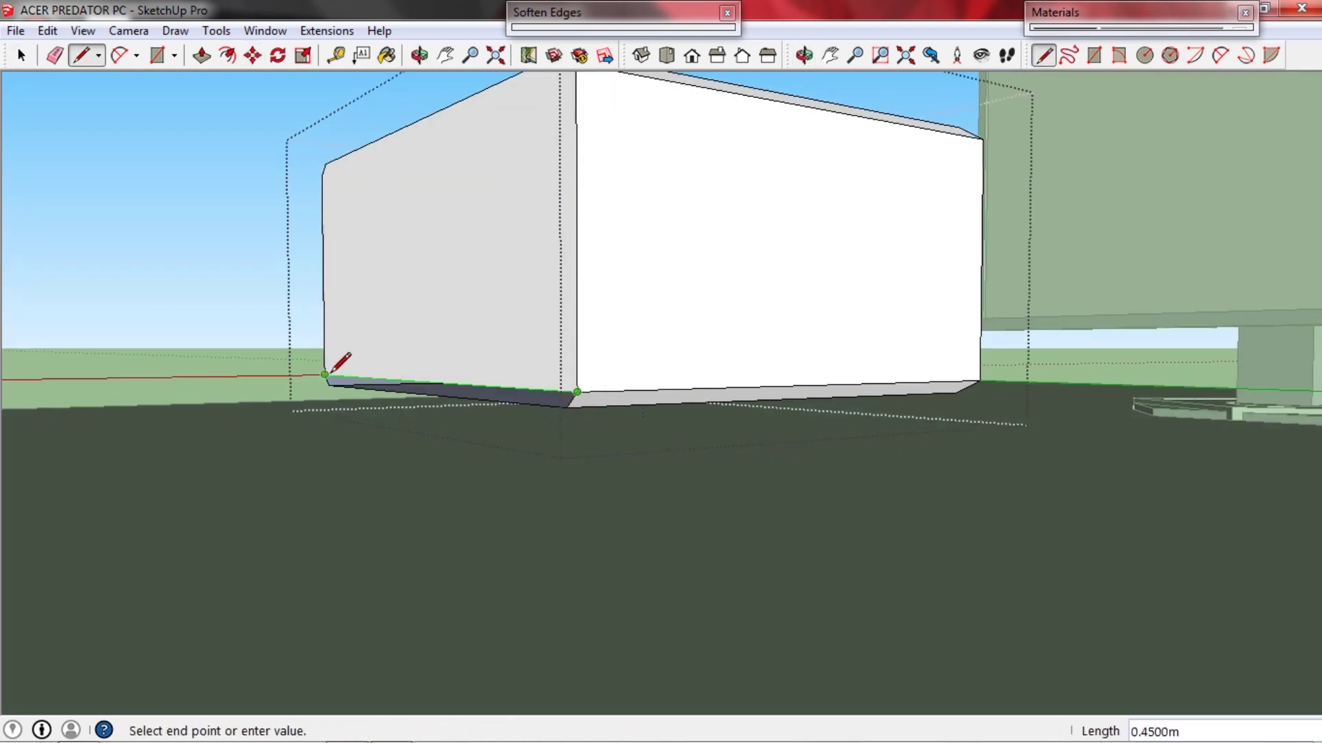
click(324, 375)
middle_drag(646, 387, 306, 406)
key(space)
scroll(452, 371, down, 2)
middle_drag(451, 372, 638, 307)
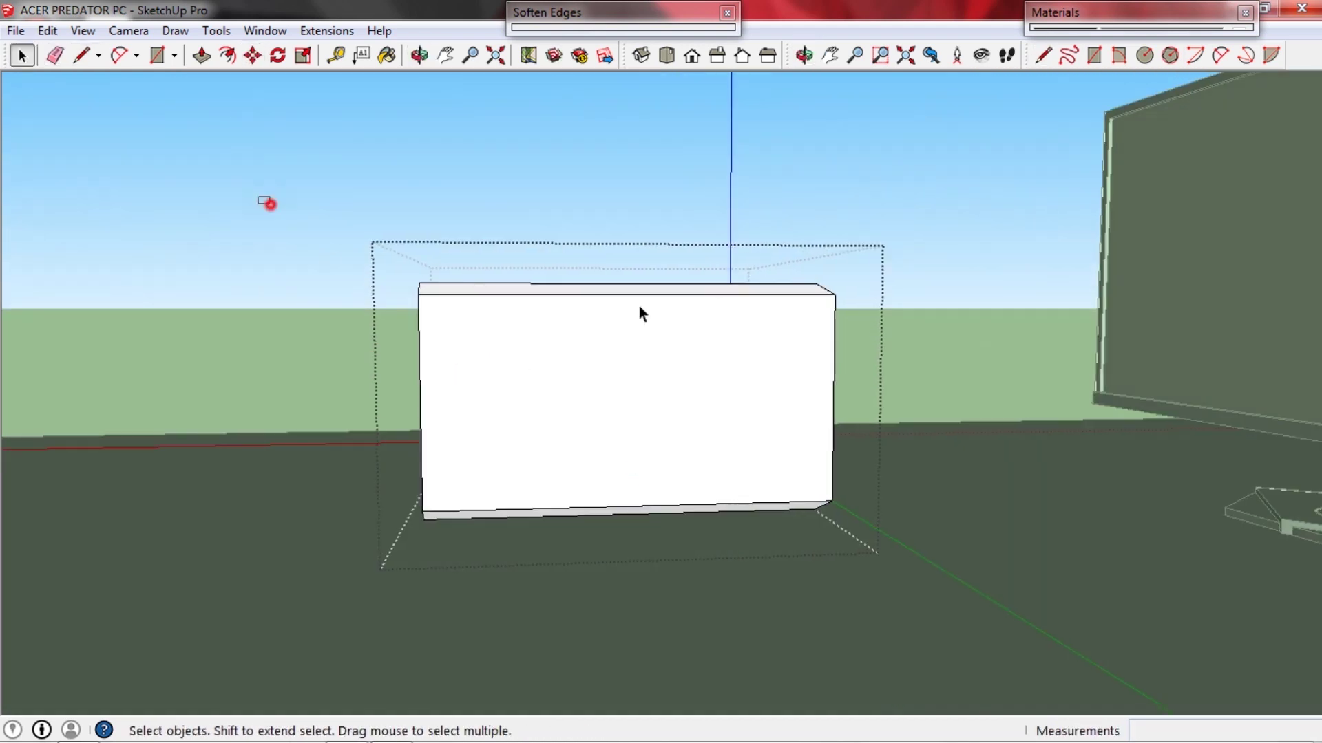
Select the bevelled top of the box and lower it to reduce the box's thickness.
drag(270, 204, 866, 307)
middle_drag(606, 359, 768, 337)
key(m)
click(581, 272)
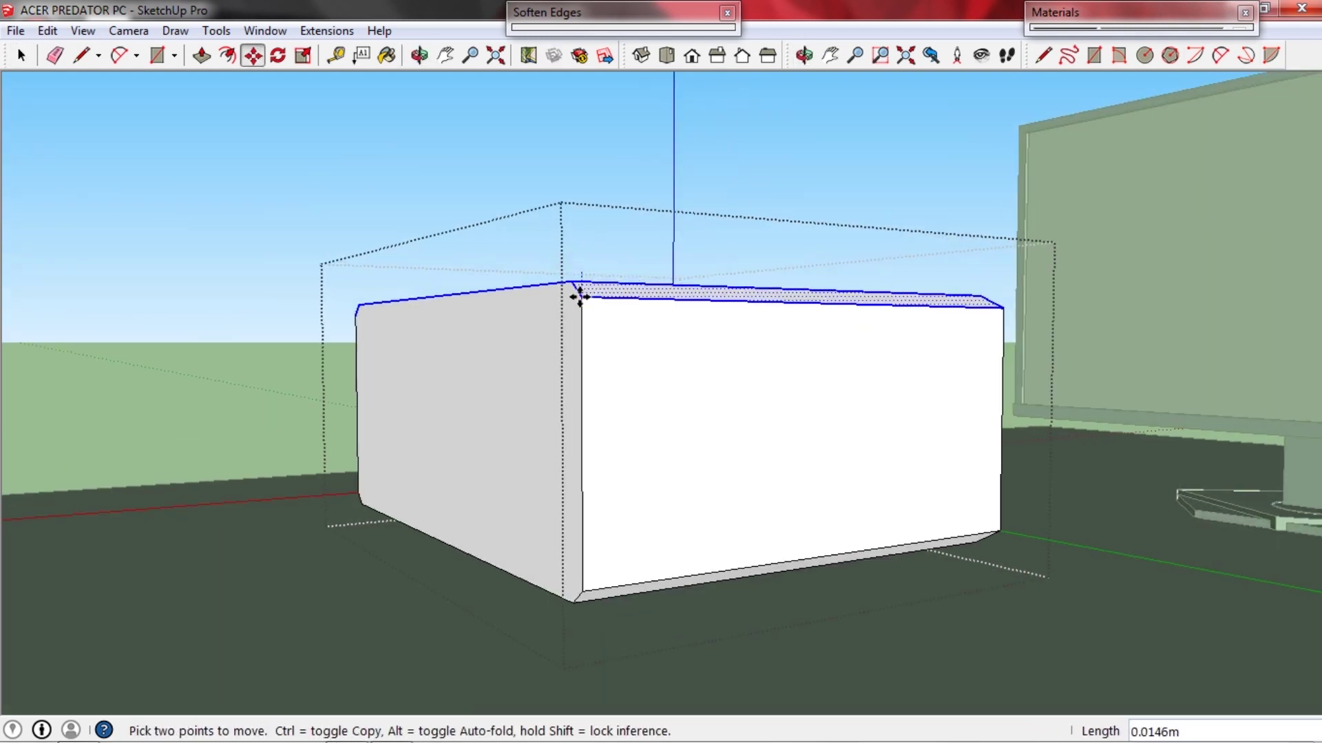
click(580, 315)
key(space)
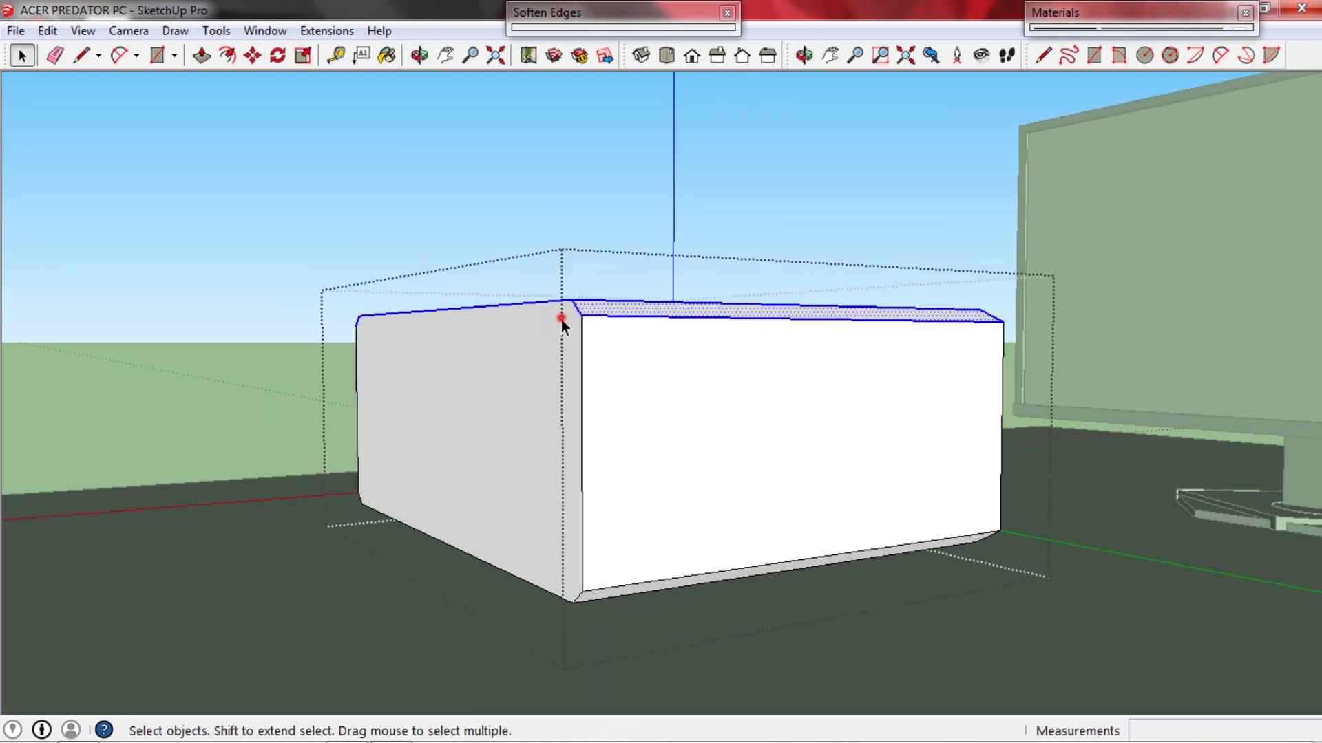
Leave the group and rotate the box 90 degrees so it stands upright as a tower.
middle_drag(561, 320, 458, 352)
scroll(585, 444, down, 2)
key(Escape)
click(585, 444)
middle_drag(585, 444, 614, 414)
click(712, 458)
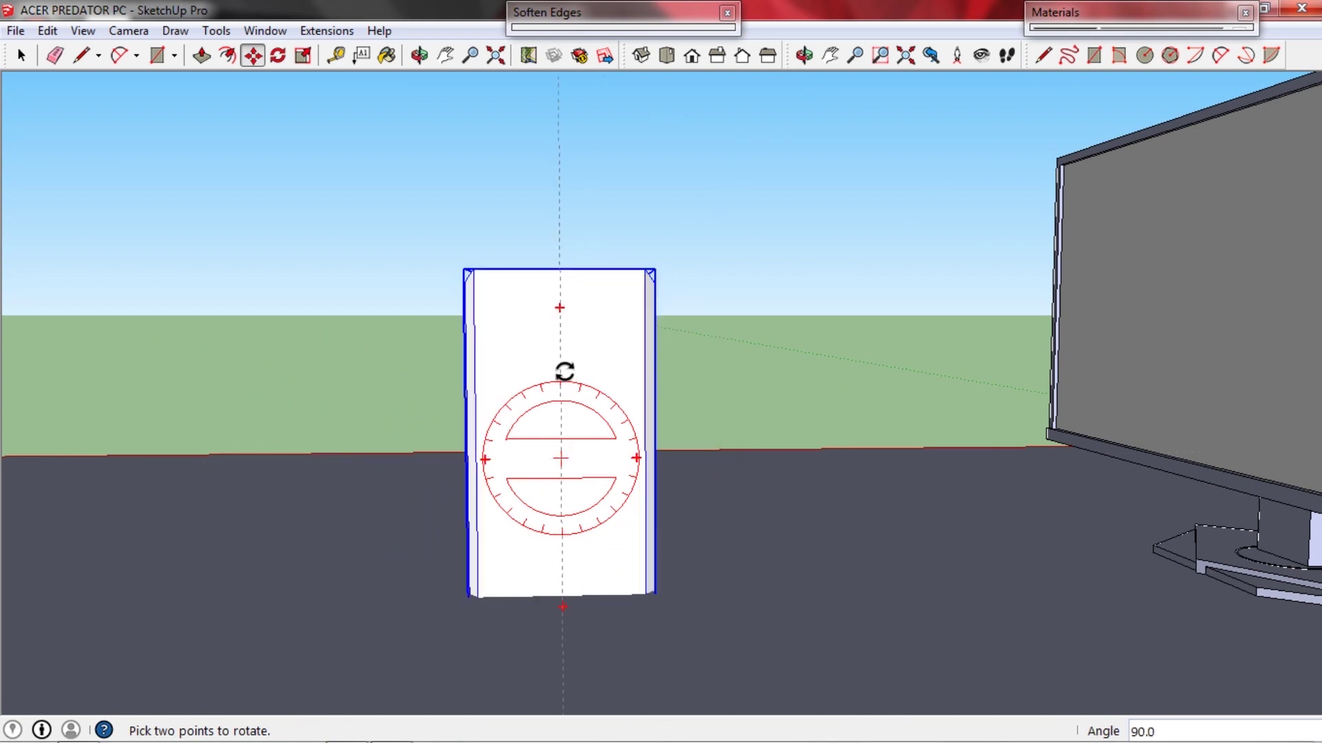
click(565, 372)
Adjust the upright tower vertically until it rests on the ground plane.
click(584, 515)
click(581, 431)
click(579, 552)
click(582, 593)
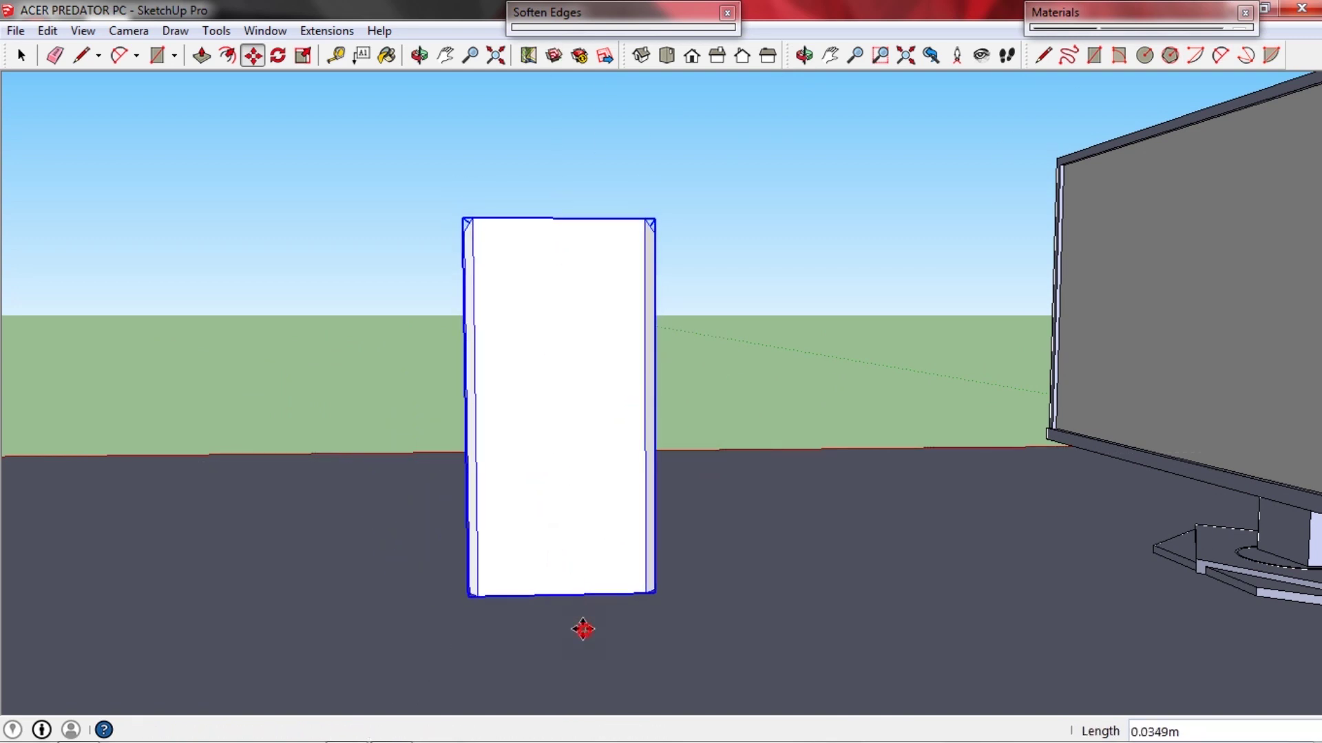
key(space)
Inside the tower's group, draw a diagonal line across the front face from an upper corner to the opposite edge.
mouse_move(584, 440)
middle_down()
mouse_move(700, 497)
mouse_move(784, 463)
mouse_move(606, 384)
mouse_move(534, 333)
mouse_move(534, 345)
mouse_move(690, 195)
middle_up()
double_click(701, 497)
key(l)
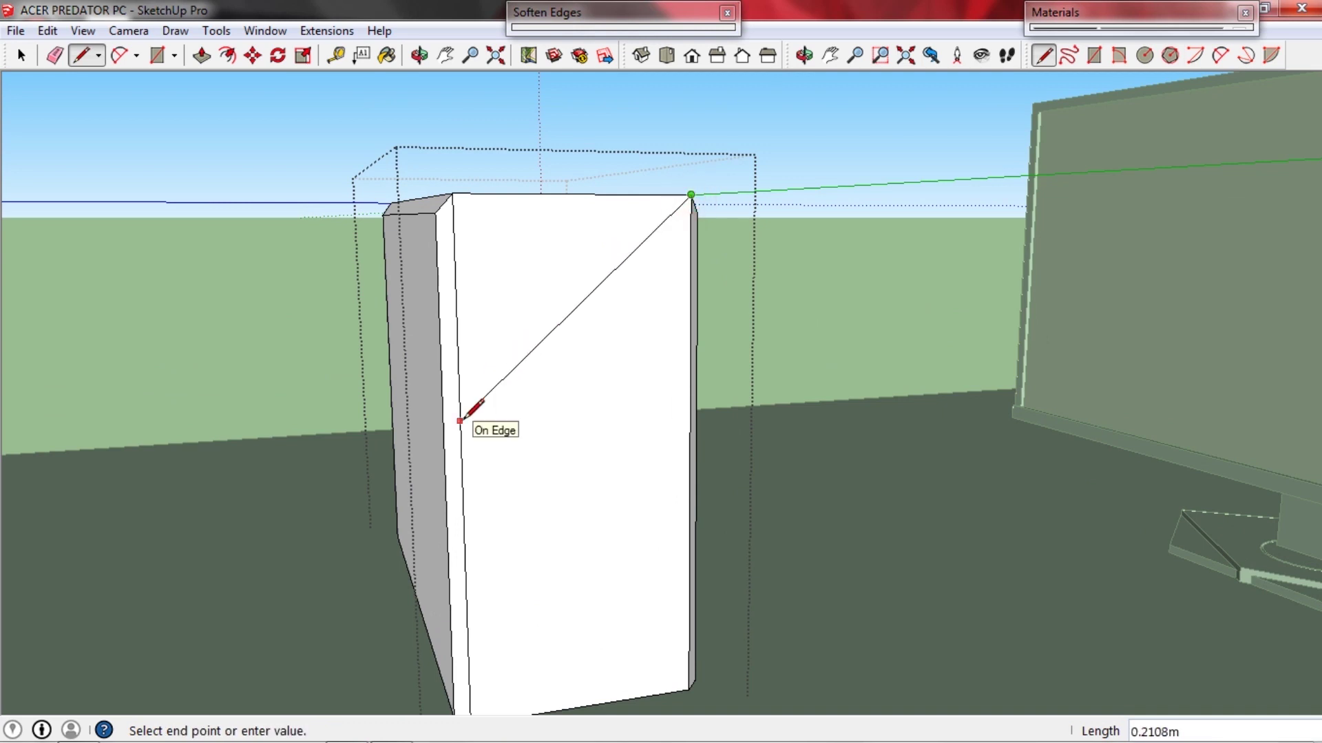
key(space)
Try to offset the front face's upper triangle inward by about 0.0033 m.
middle_drag(544, 421, 459, 367)
scroll(354, 155, up, 1)
key(f)
click(448, 176)
scroll(448, 176, up, 1)
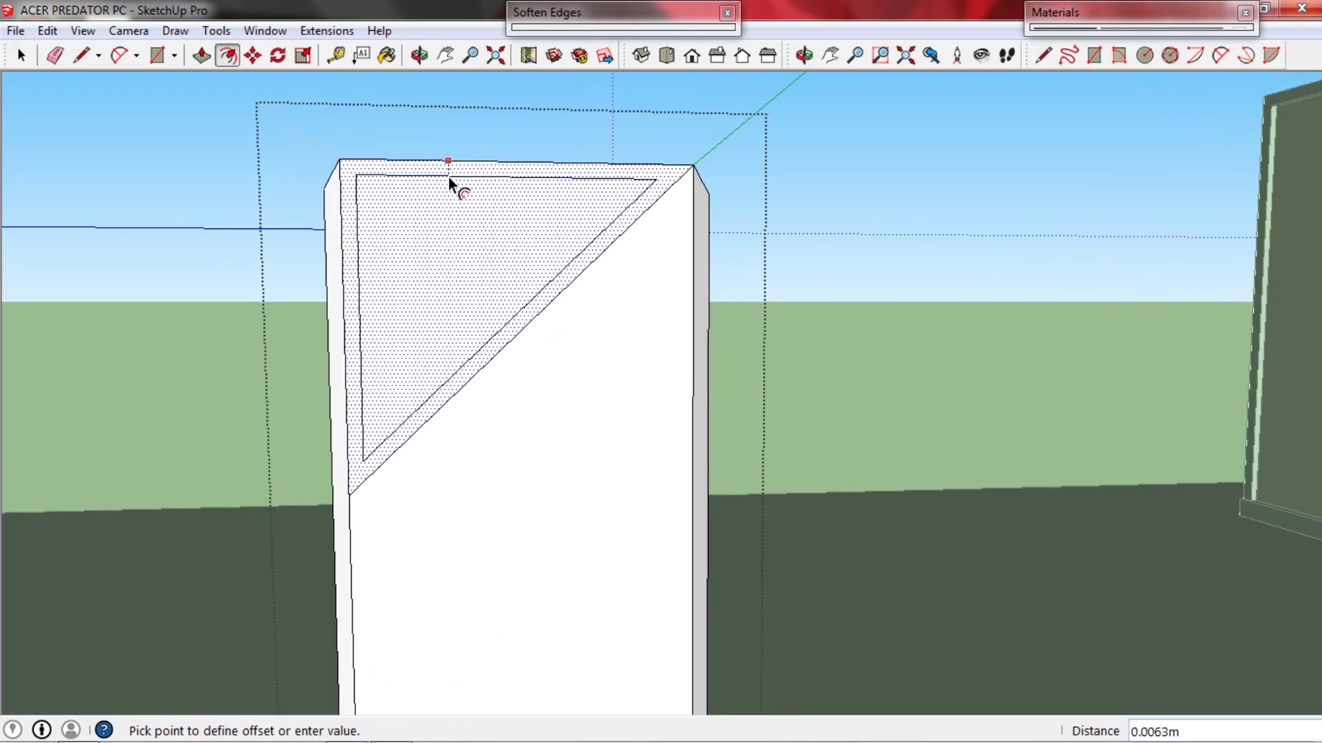
click(448, 170)
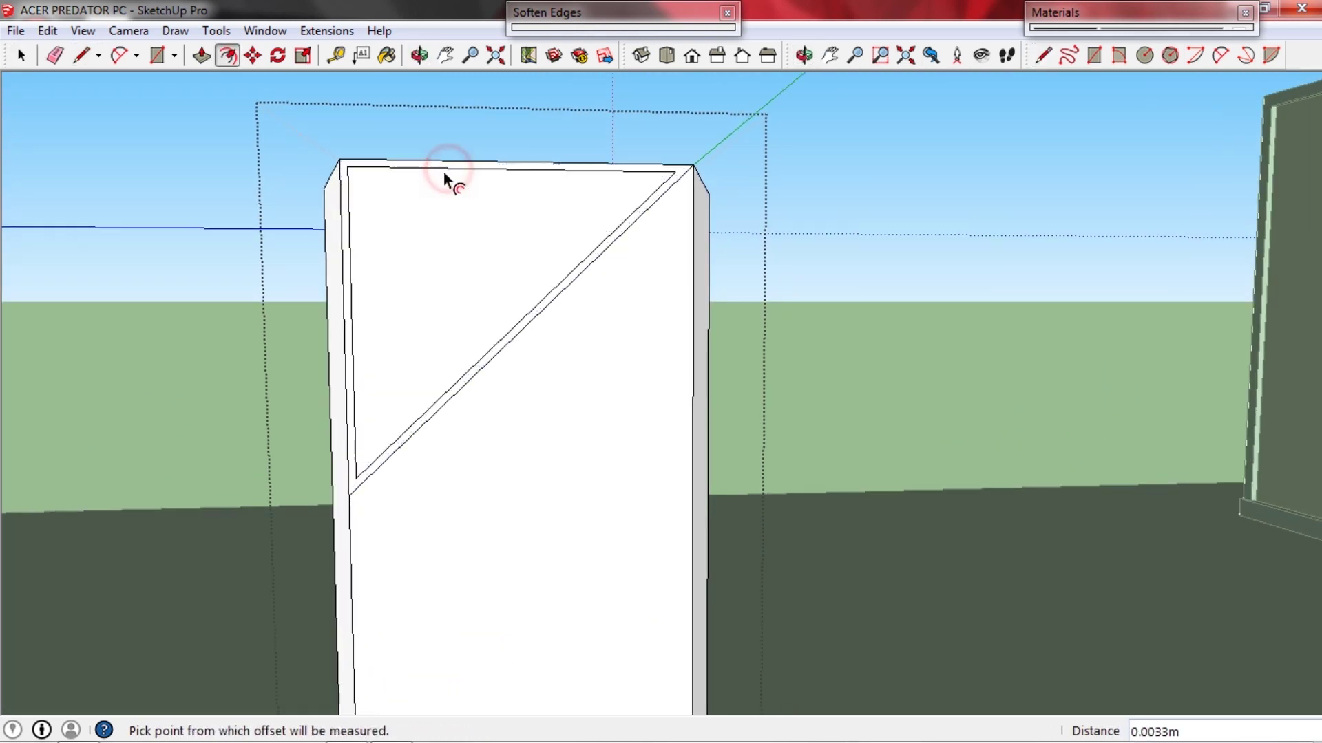
Undo the offset of the front triangle.
key(space)
middle_drag(443, 172, 606, 269)
drag(1078, 311, 1074, 316)
middle_drag(1073, 316, 1008, 299)
mouse_move(482, 237)
middle_down()
mouse_move(491, 221)
mouse_move(551, 238)
mouse_move(502, 258)
mouse_move(560, 281)
mouse_move(528, 280)
mouse_move(475, 311)
middle_up()
key(ctrl+z)
Paint the triangular front face with the 0136_Charcoal colour.
click(502, 257)
key(b)
click(1068, 86)
click(476, 268)
Push/Pull the triangle by 10 mm with a new starting face.
key(space)
key(p)
click(452, 322)
key(ctrl)
text(10mm)
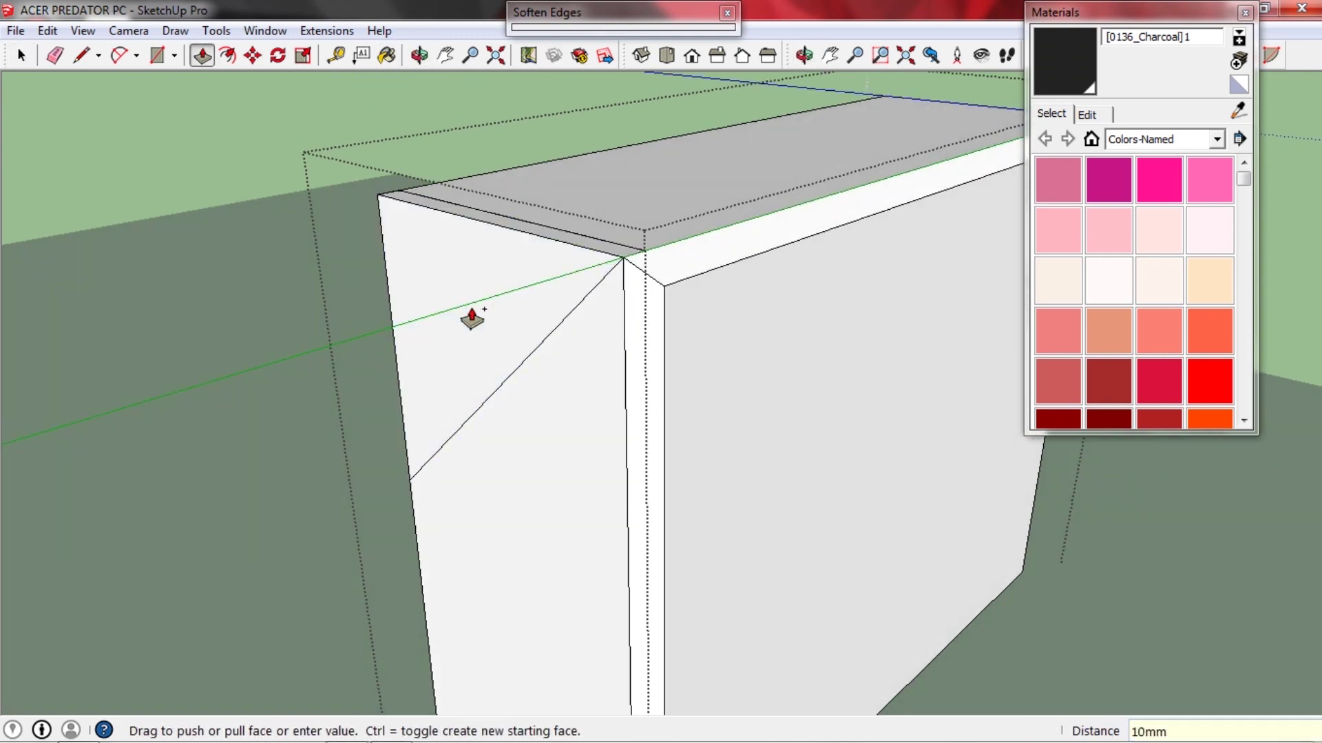
key(Return)
key(space)
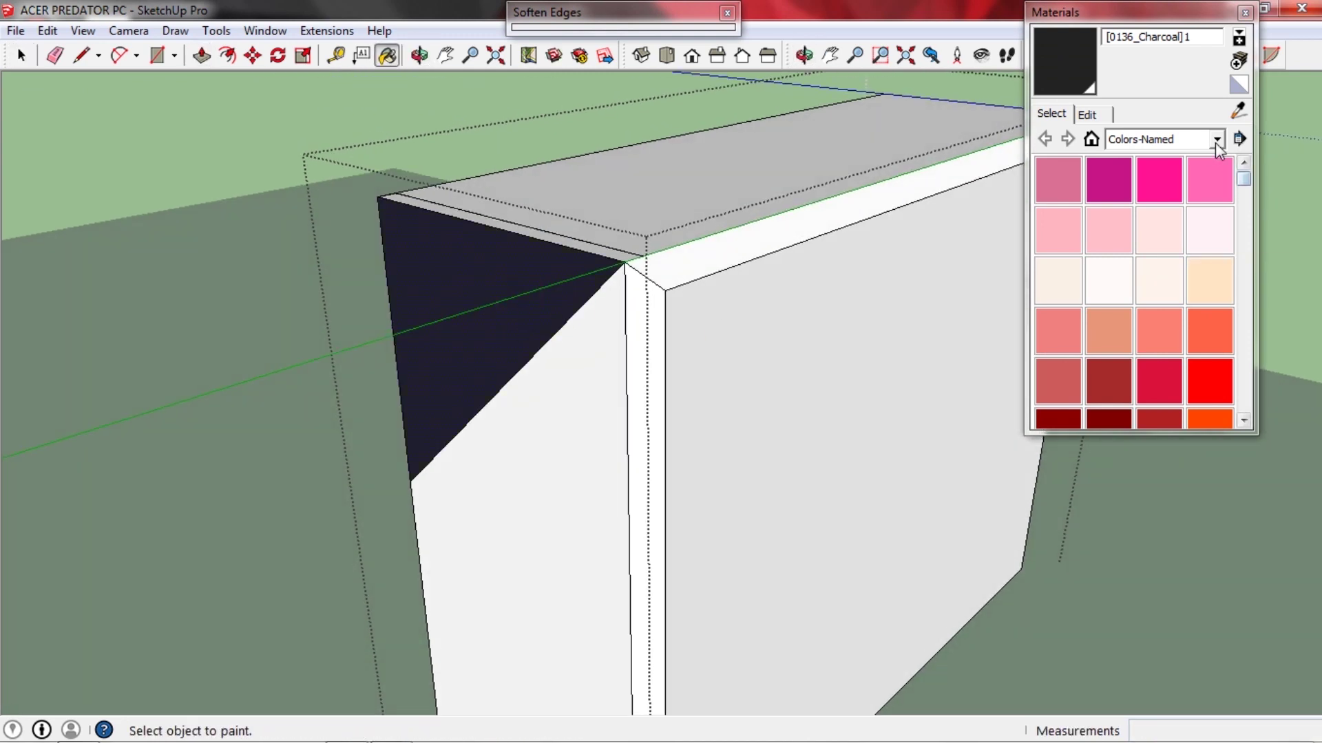
Apply the Fencing_Mesh_Blue material from the Fencing collection to the triangle.
click(1217, 139)
scroll(1188, 289, up, 2)
scroll(1188, 289, down, 2)
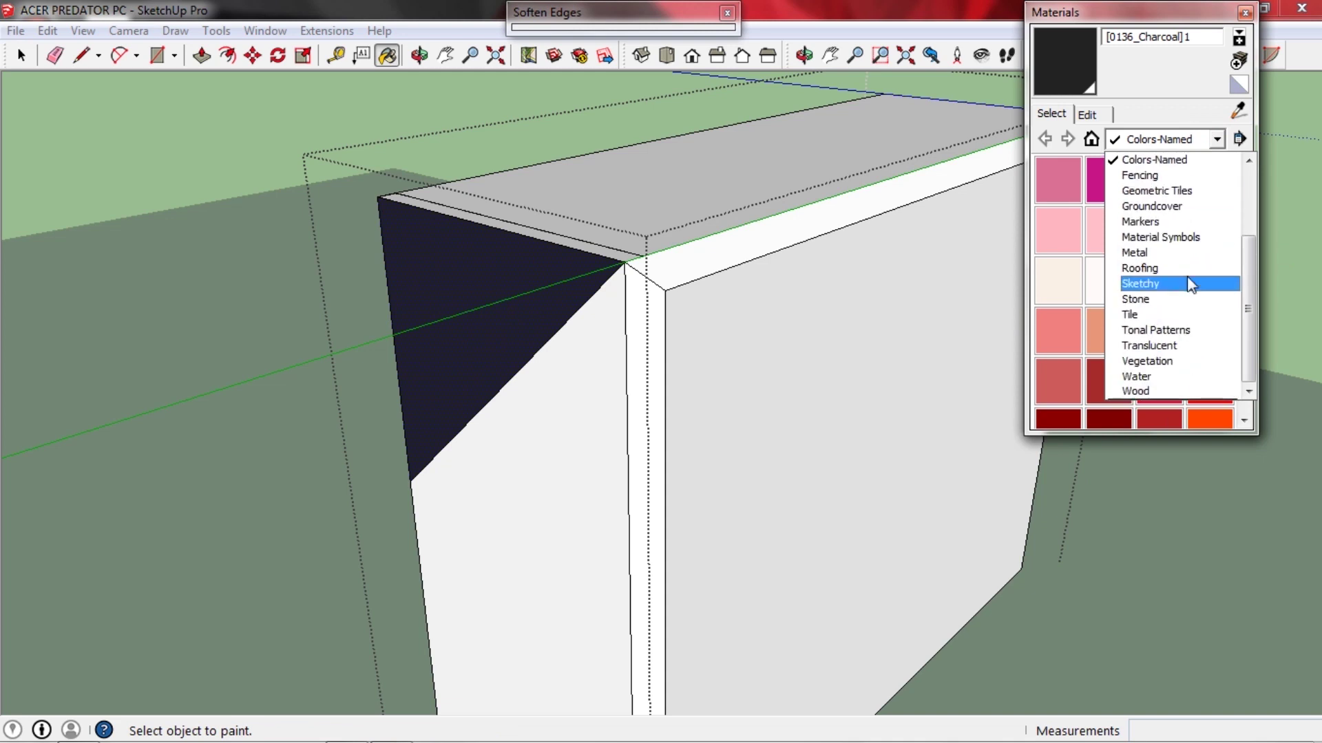
click(1147, 260)
click(606, 312)
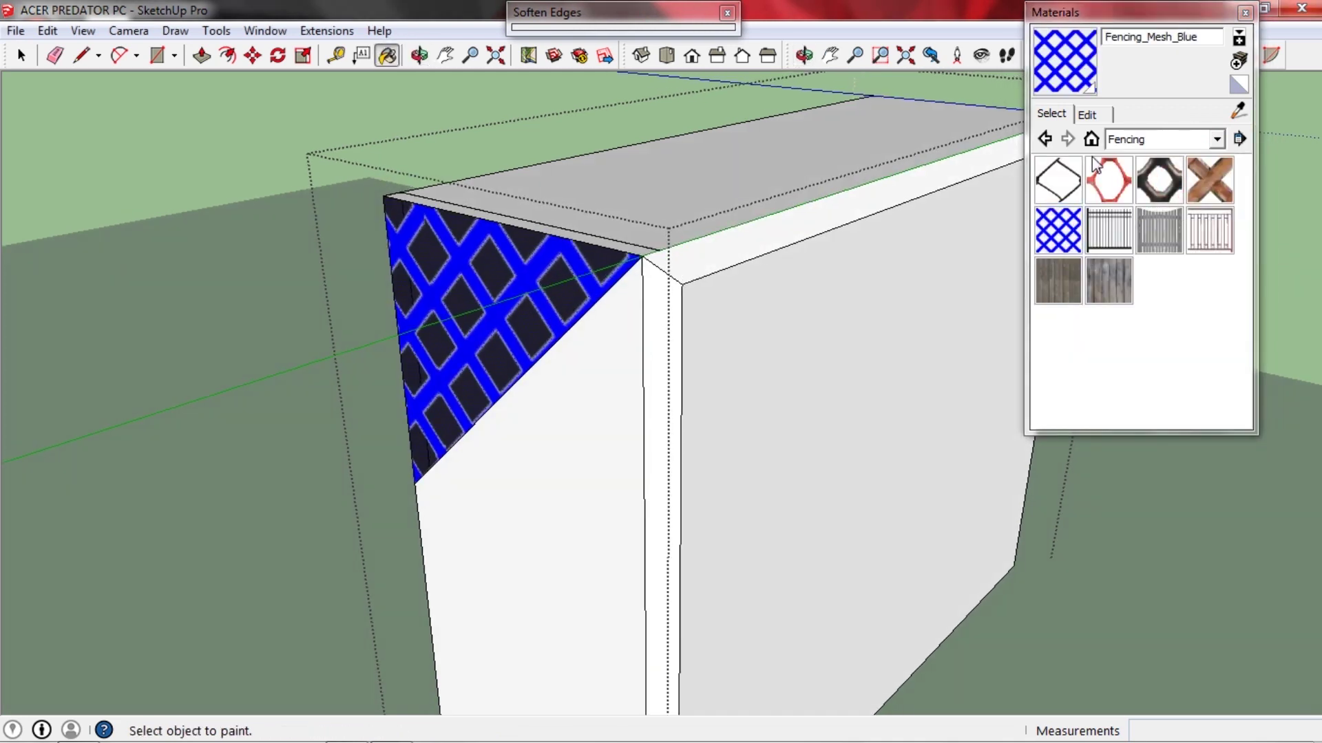
Reduce the mesh material's texture size to 0.0170 m.
click(1086, 114)
click(1082, 337)
key(BackSpace)
text(8270m)
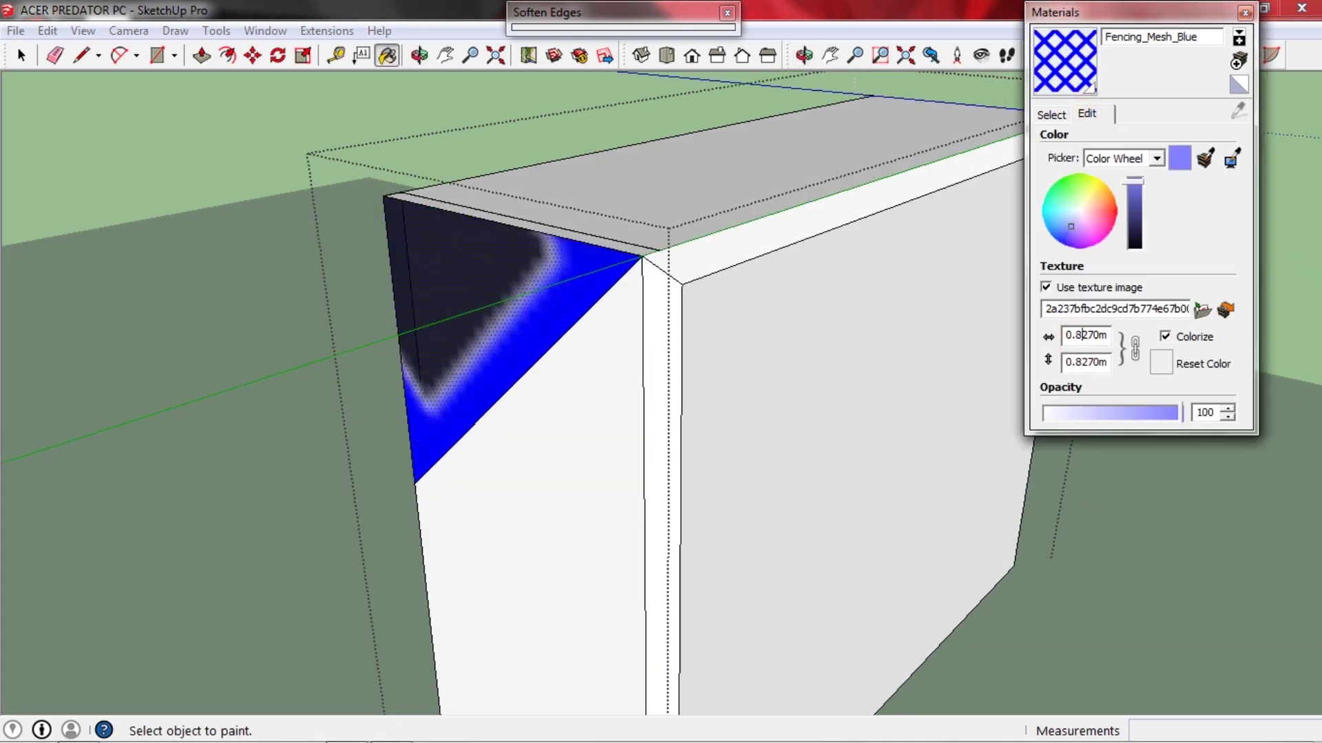
key(BackSpace)
text(0)
mouse_move(482, 426)
middle_down()
mouse_move(699, 392)
mouse_move(773, 340)
mouse_move(695, 357)
middle_up()
click(1087, 338)
key(BackSpace)
text(1)
middle_drag(799, 350, 879, 385)
Darken the mesh material to a blackish grey and finish editing the material.
drag(1143, 194, 1146, 267)
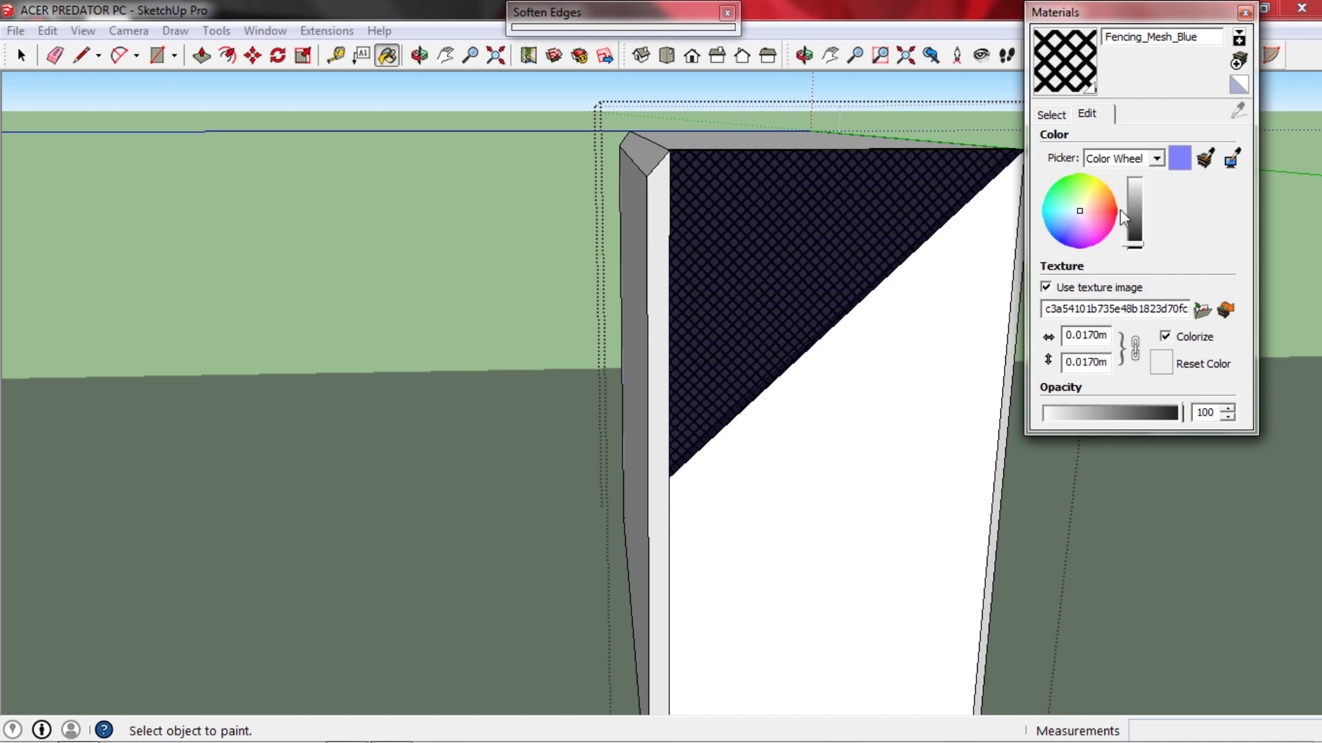
click(1134, 223)
click(1046, 121)
middle_drag(696, 372, 877, 380)
key(space)
middle_drag(901, 462, 723, 482)
click(1144, 14)
middle_drag(606, 406, 720, 403)
scroll(757, 468, up, 2)
scroll(720, 403, down, 4)
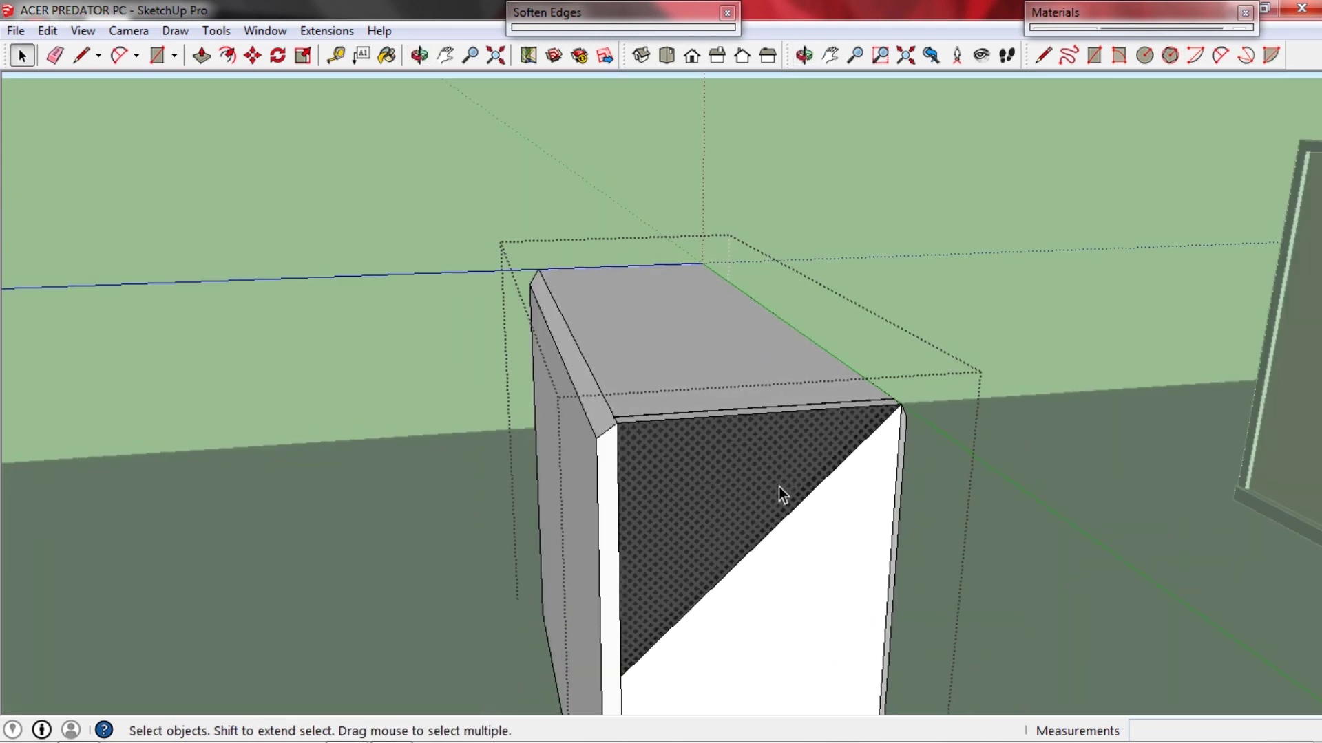
Draw a narrow vertical rectangle of about 0.112 by 0.008 m on the tower's front face below the mesh.
middle_drag(778, 486, 625, 318)
triple_click(626, 318)
scroll(626, 320, down, 1)
shift+middle_drag(605, 364, 652, 311)
key(r)
scroll(746, 301, up, 2)
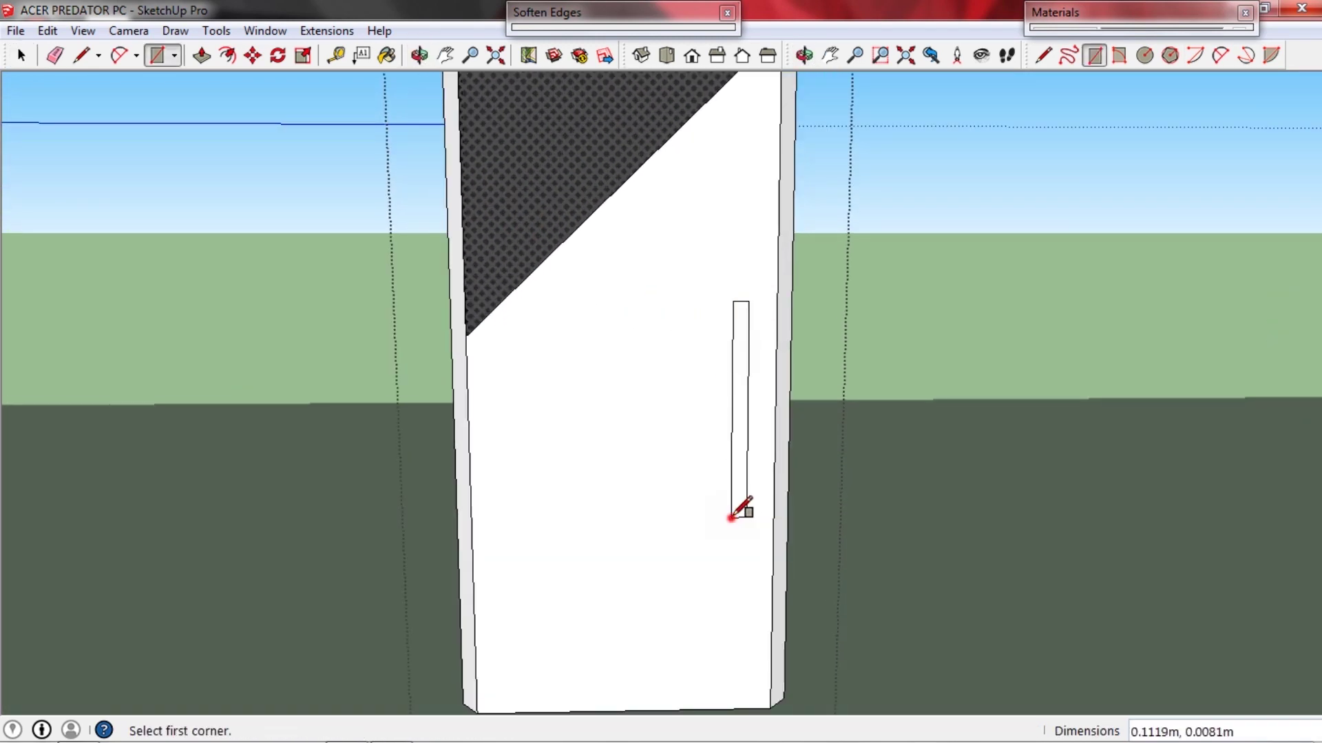
Offset the narrow rectangle inward by about 0.0008 m to form a thin frame.
middle_drag(740, 475, 757, 464)
scroll(765, 385, up, 1)
key(space)
click(758, 367)
key(f)
scroll(755, 362, up, 6)
click(762, 212)
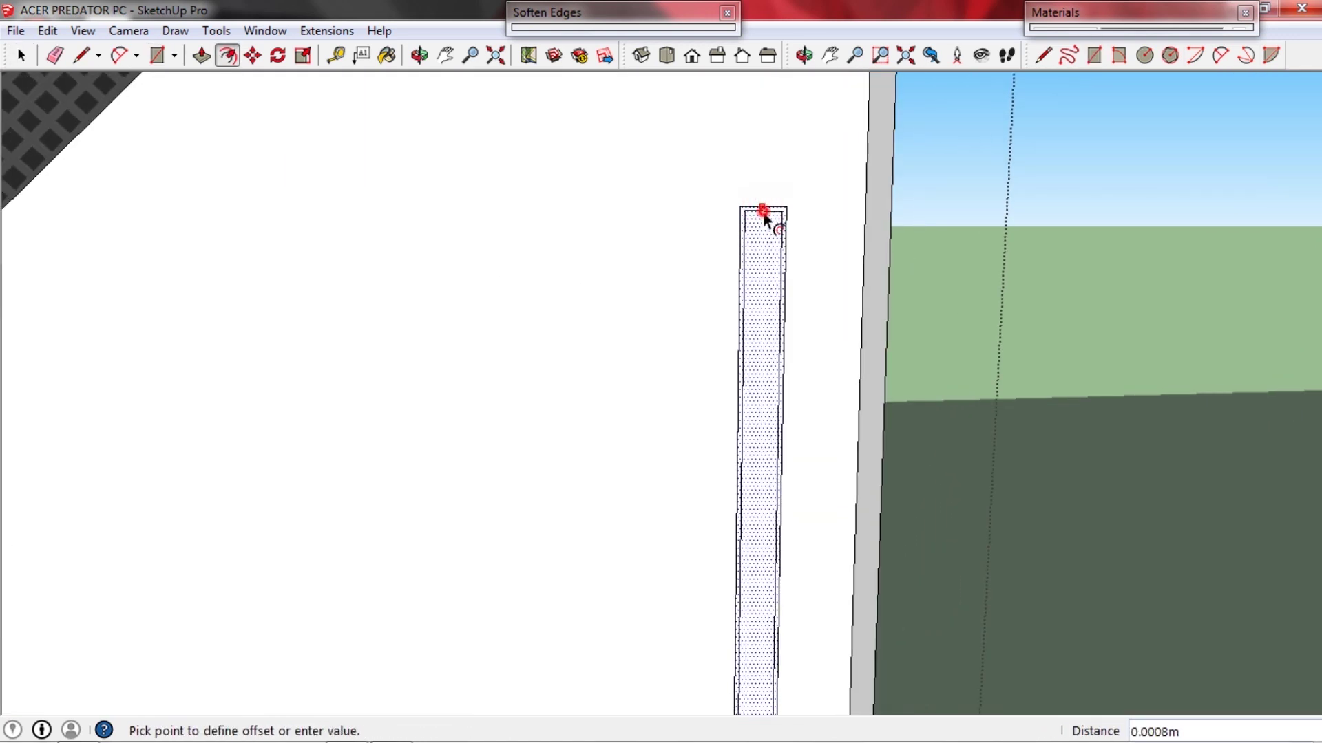
click(762, 213)
Push the face inside the thin frame inward by about 0.0009 m.
middle_drag(792, 258, 846, 345)
key(p)
scroll(785, 251, up, 3)
click(759, 155)
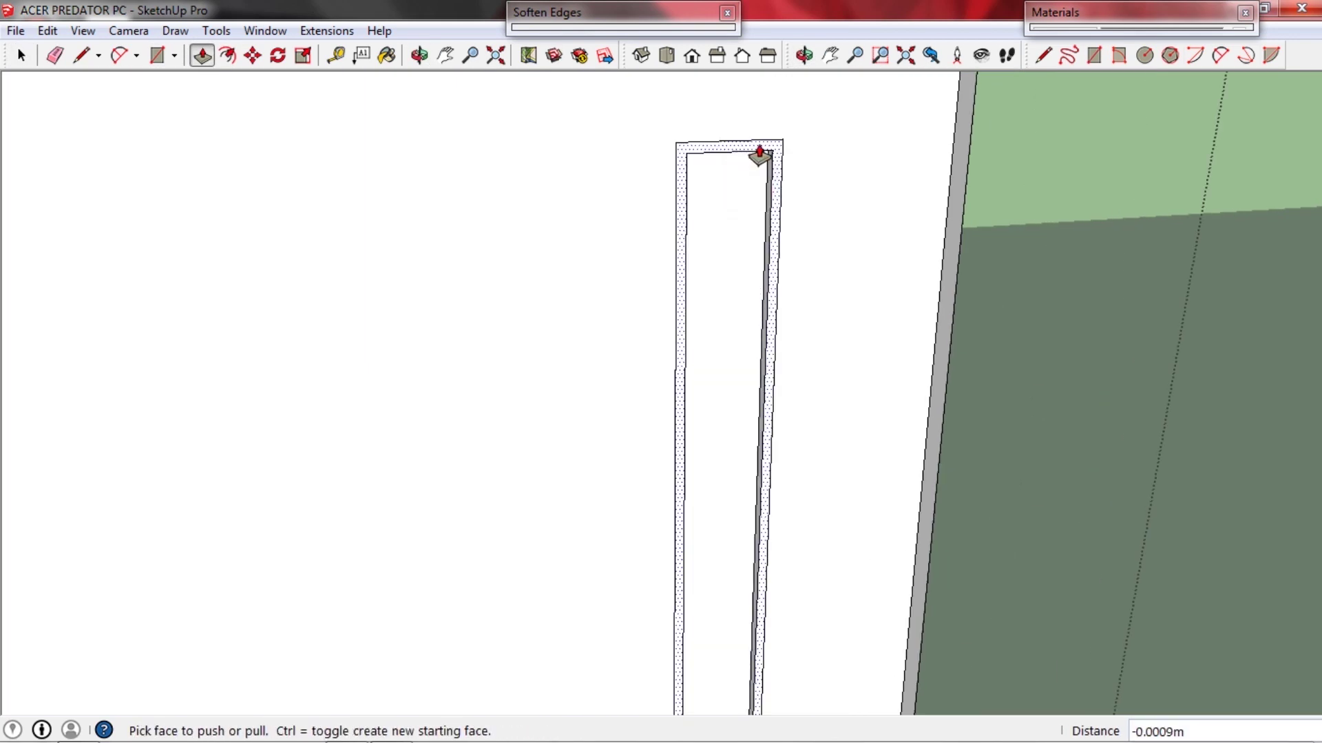
Draw a small upright rectangle on the tower's front face beside the long recessed slot.
key(space)
scroll(796, 357, down, 8)
middle_drag(702, 304, 694, 238)
key(r)
scroll(678, 265, up, 2)
click(679, 196)
click(707, 275)
key(space)
Offset the small rectangle slightly inward to form a thin frame.
scroll(716, 303, down, 5)
mouse_move(720, 310)
middle_down()
mouse_move(820, 417)
mouse_move(689, 376)
mouse_move(650, 322)
mouse_move(716, 363)
mouse_move(696, 366)
middle_up()
scroll(689, 375, up, 2)
scroll(688, 374, up, 5)
scroll(648, 318, up, 5)
key(f)
scroll(648, 317, up, 2)
click(663, 277)
click(671, 278)
key(space)
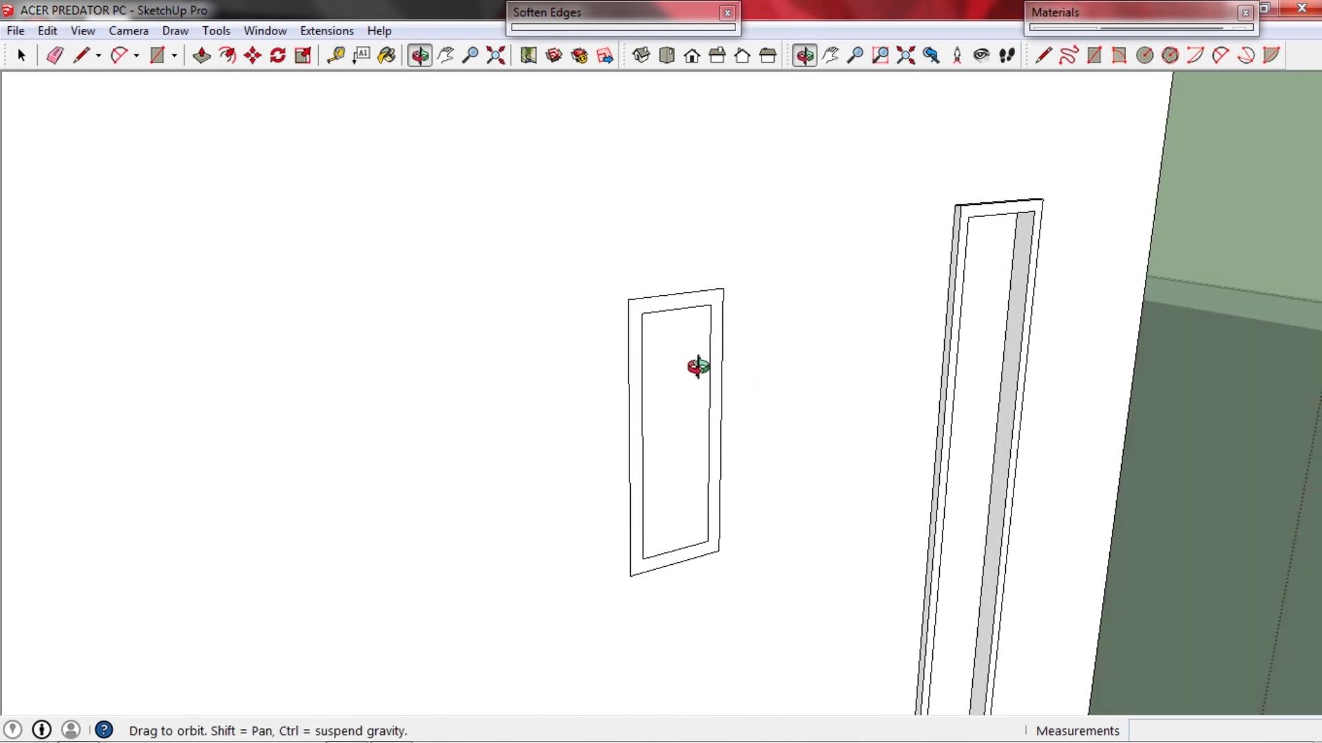
Offset the frame's inner rectangle inward again to outline a narrow tongue for the port.
scroll(654, 379, up, 2)
scroll(653, 372, up, 3)
key(f)
click(709, 288)
click(711, 296)
key(space)
Move the innermost rectangle sideways towards the long slot, keeping it inside the frame.
middle_drag(711, 306, 590, 344)
double_click(659, 362)
scroll(649, 347, up, 3)
key(m)
click(655, 348)
click(693, 348)
key(space)
scroll(647, 369, down, 3)
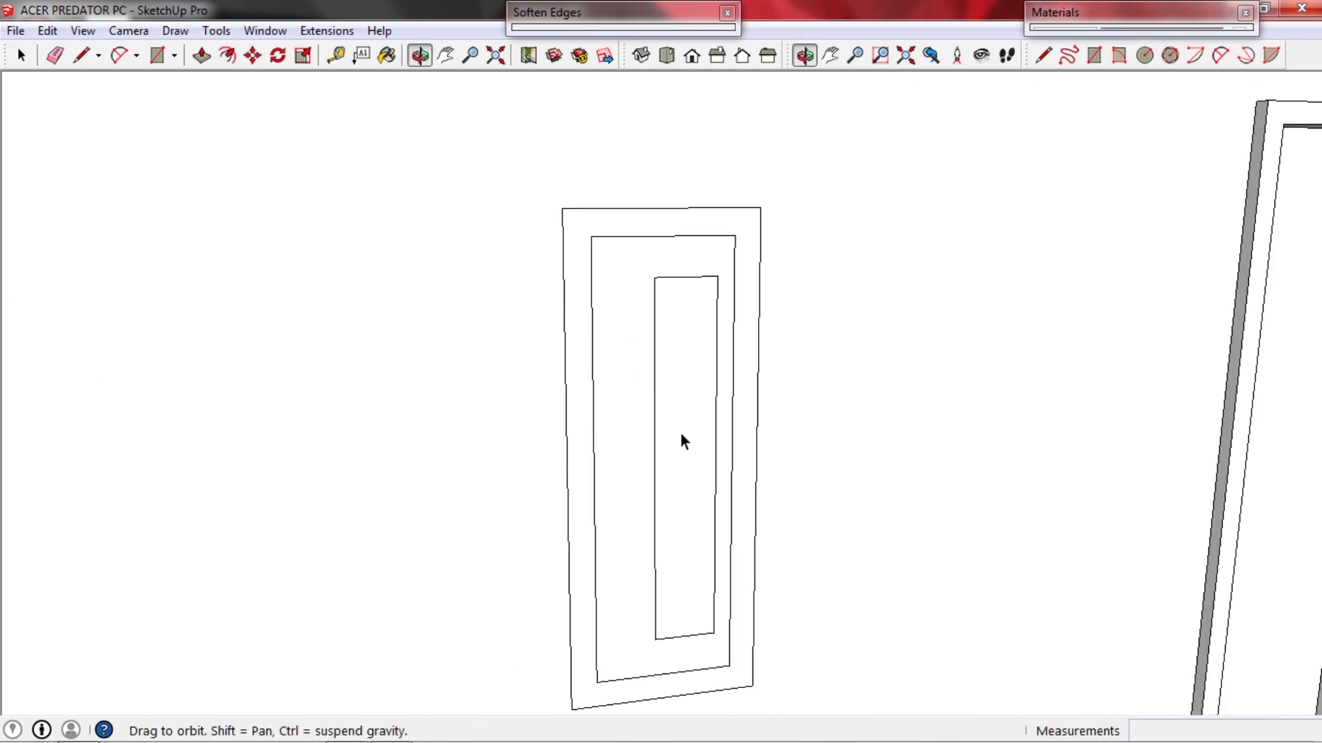
Pull the port's outer frame out from the front face by about 0.0001 m.
middle_drag(685, 440, 716, 475)
key(p)
middle_drag(674, 326, 661, 289)
scroll(682, 283, up, 3)
drag(684, 282, 691, 274)
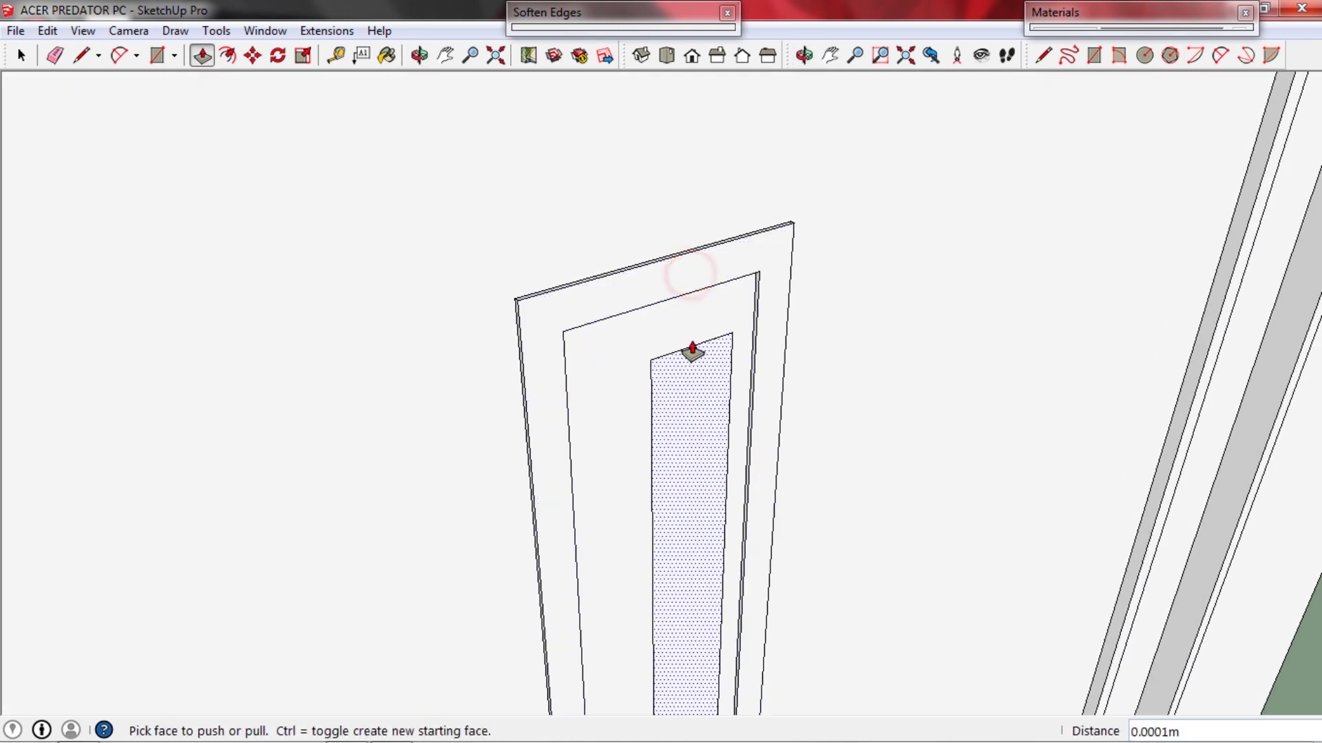
Push the area around the port's tongue inward by about 0.0013 m.
drag(696, 348, 704, 331)
click(647, 340)
click(603, 347)
middle_drag(602, 347, 596, 289)
click(595, 288)
click(570, 272)
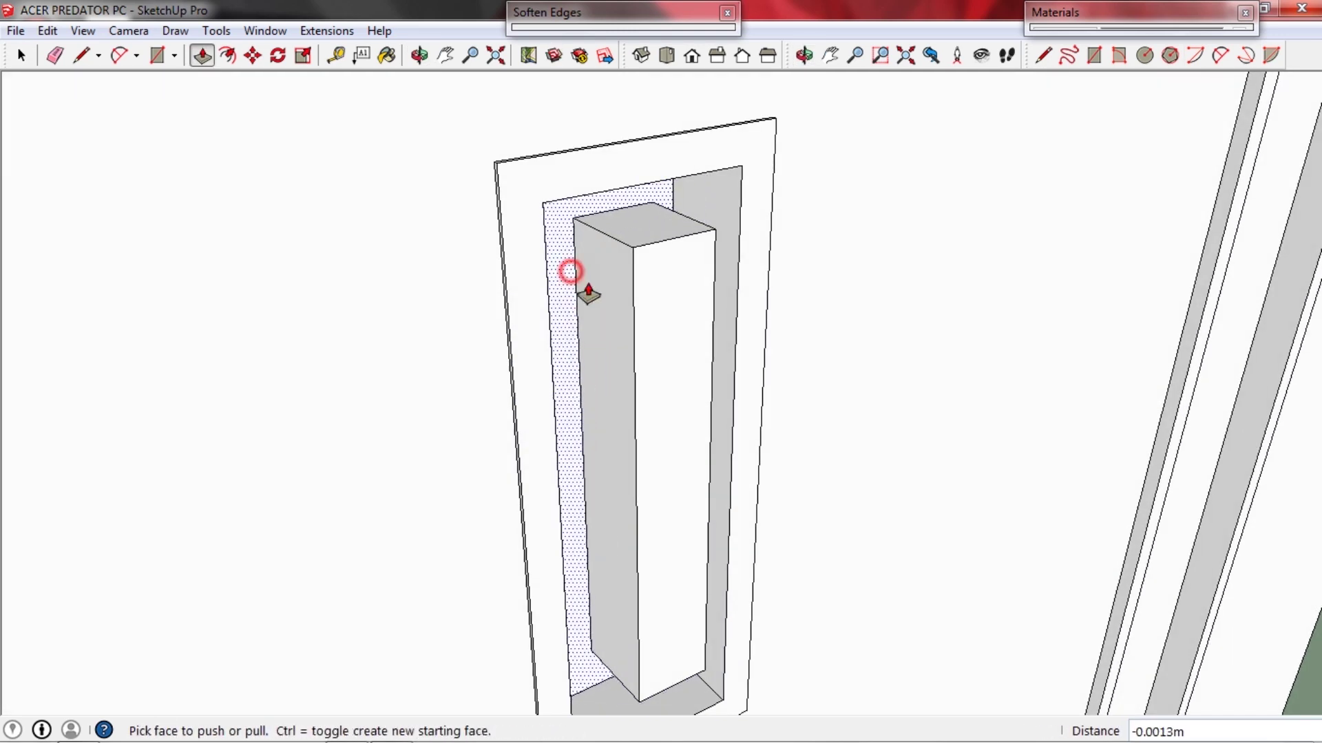
Push the tongue block back until it is flush with the floor of the port recess.
click(679, 320)
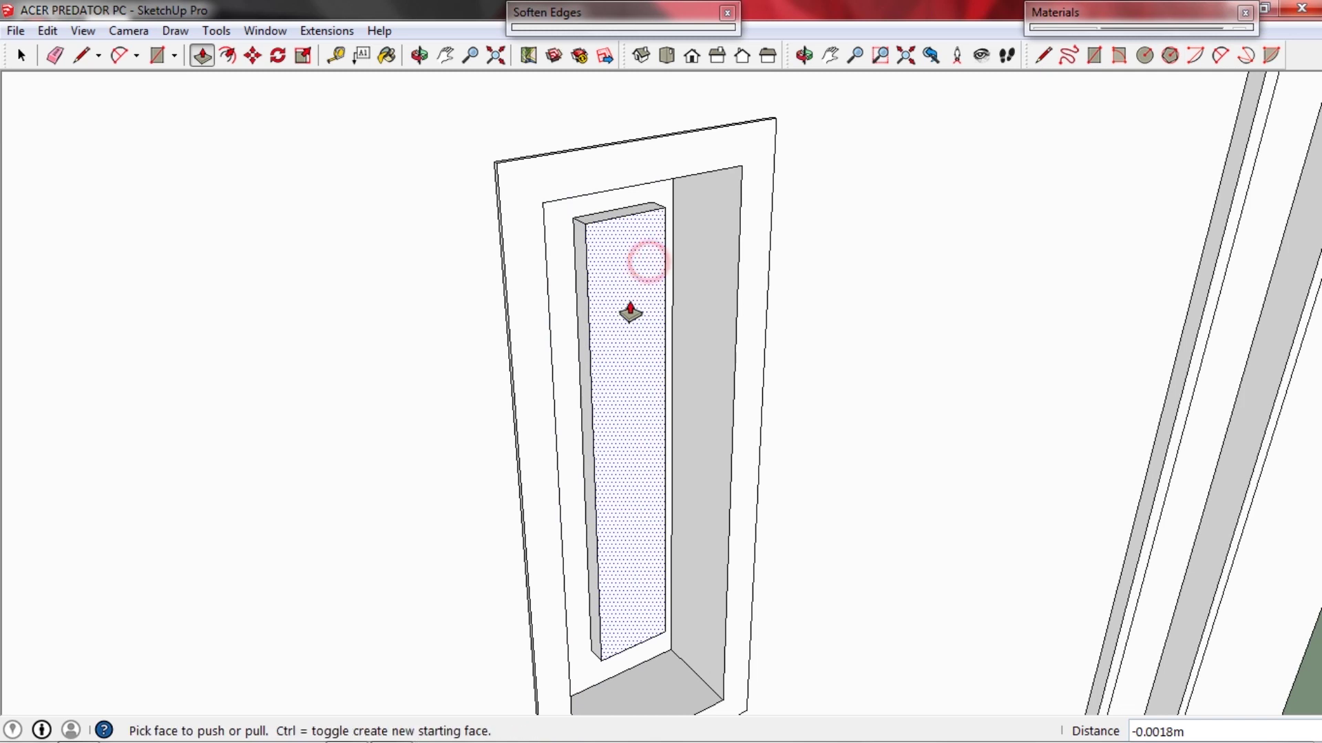
scroll(630, 305, down, 1)
click(629, 304)
key(space)
scroll(638, 328, down, 1)
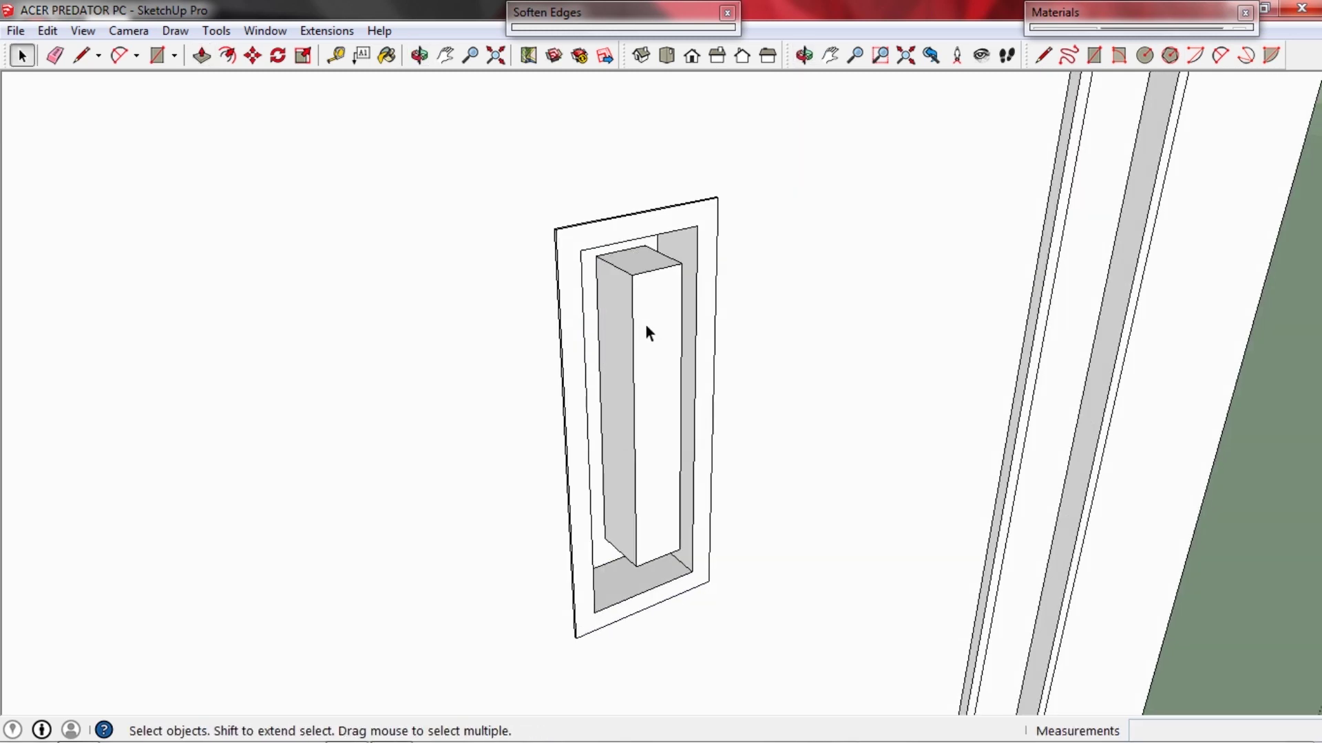
key(p)
scroll(645, 328, up, 1)
click(628, 249)
click(623, 237)
Paint the tongue rectangle with blue Color_I01 and pull it out about 0.0007 m.
key(b)
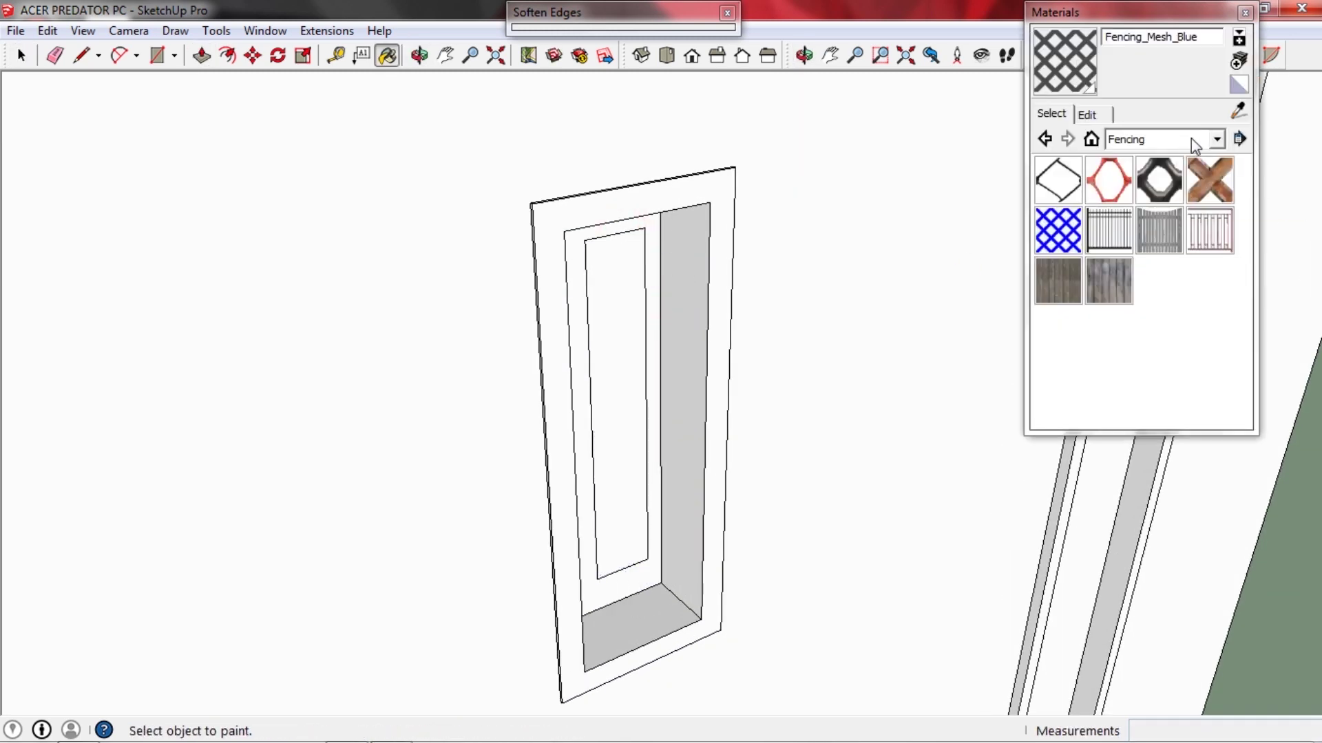
click(1215, 139)
click(1168, 252)
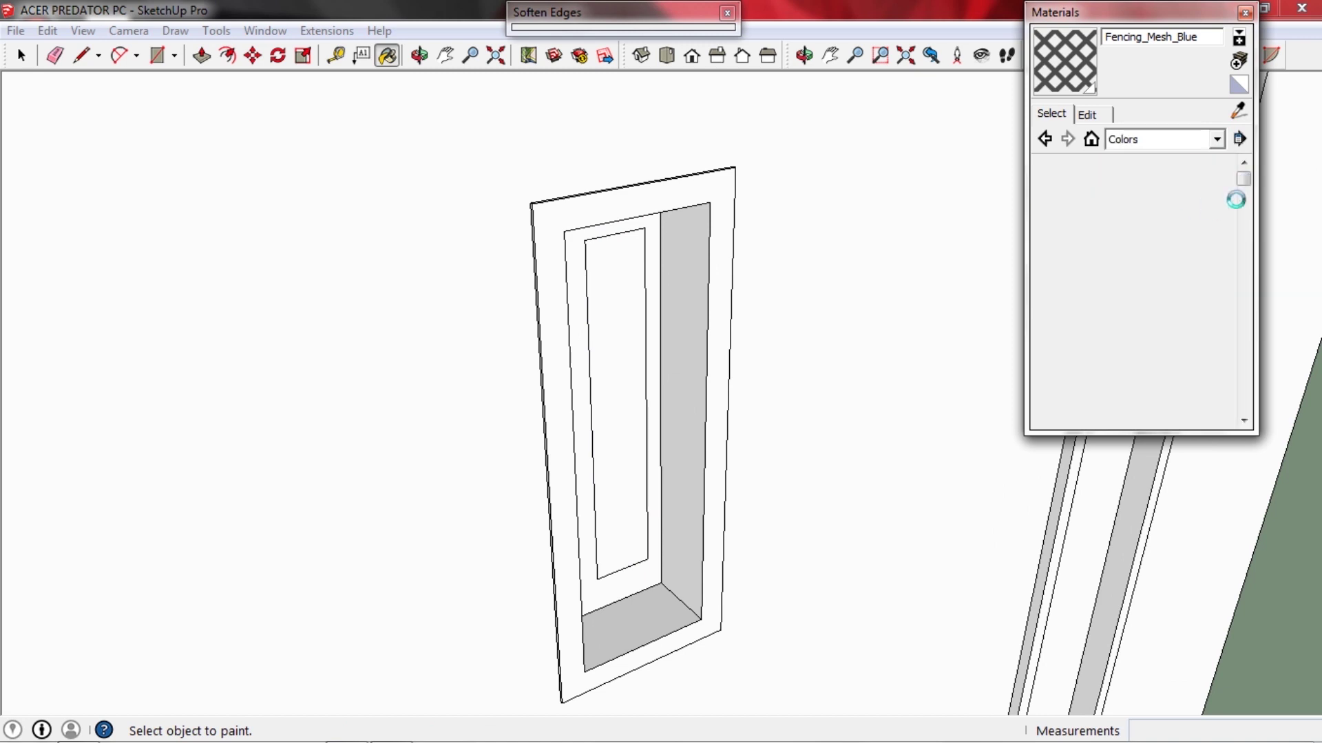
drag(1243, 179, 1244, 329)
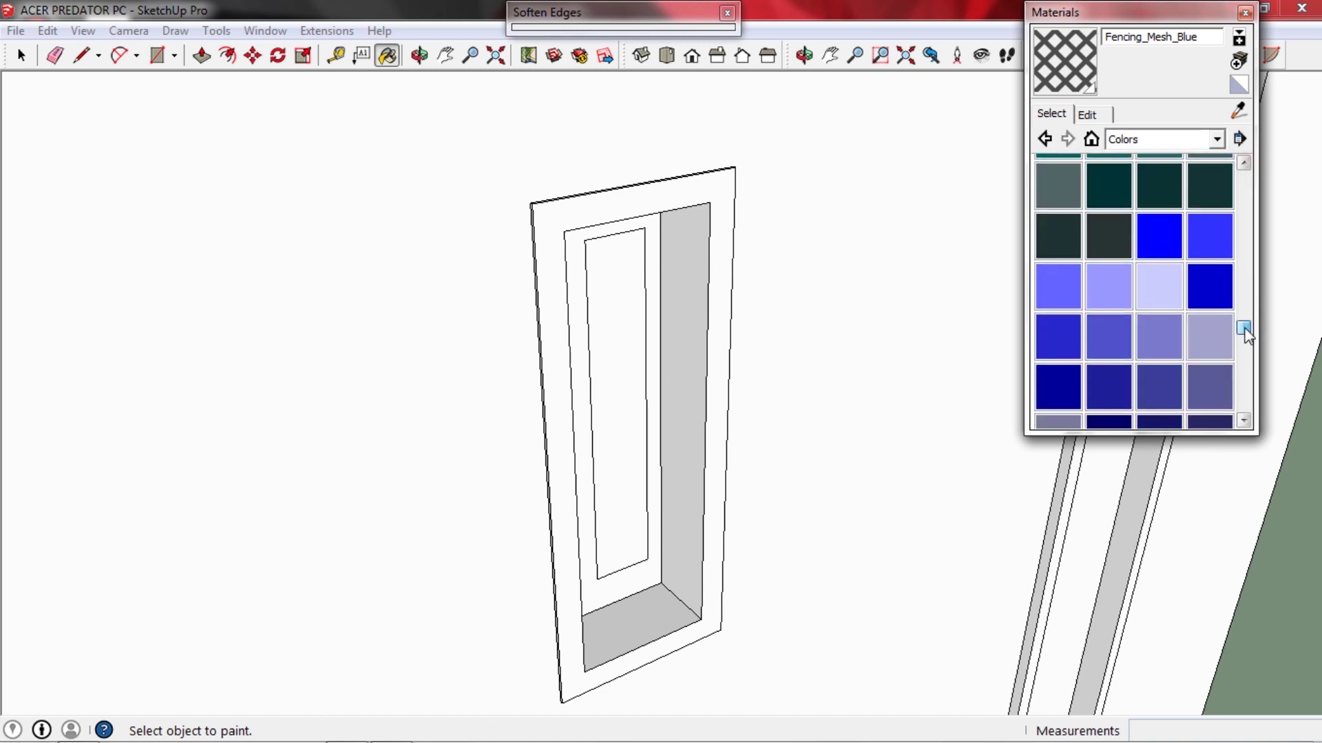
click(1171, 241)
click(625, 325)
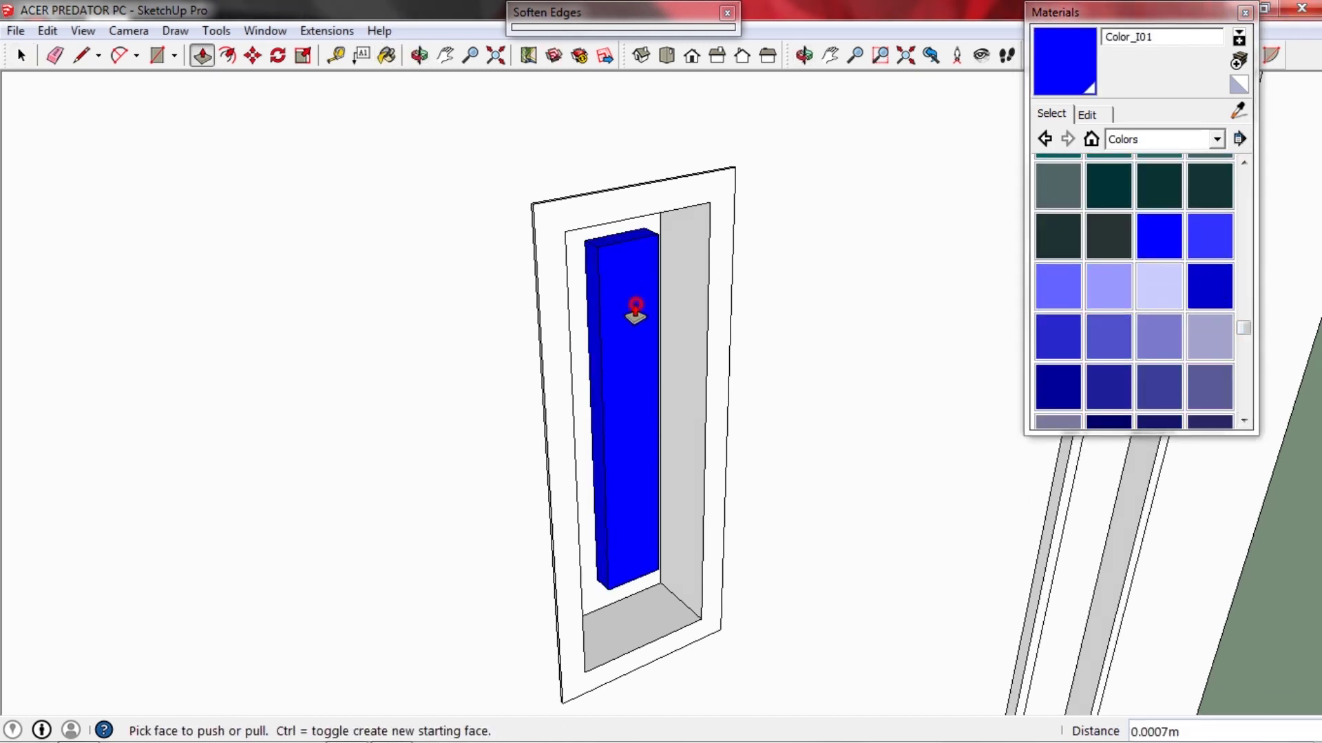
key(space)
scroll(640, 322, down, 4)
middle_drag(733, 342, 733, 304)
scroll(733, 304, down, 2)
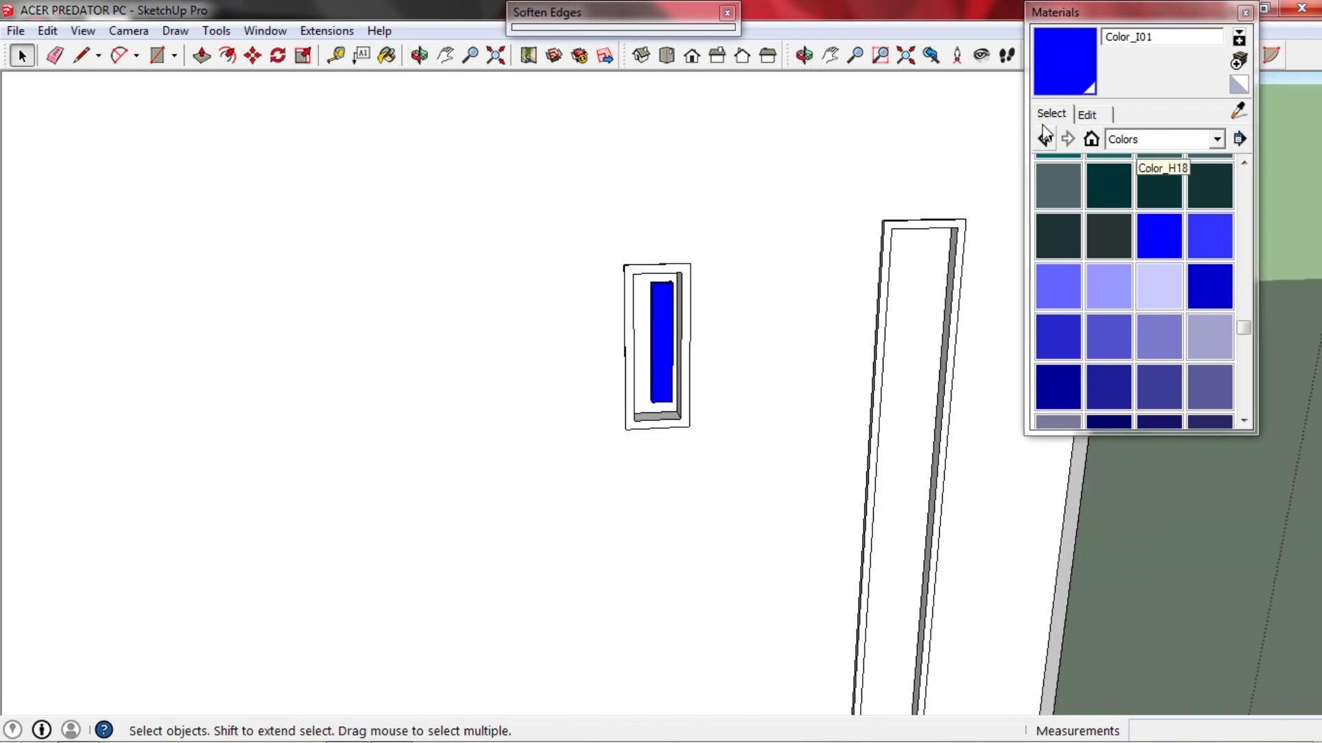
Select the whole blue port and copy it straight down by about 0.0288 m.
click(1157, 18)
scroll(715, 426, down, 4)
double_click(715, 367)
drag(594, 271, 737, 432)
scroll(785, 437, up, 3)
key(m)
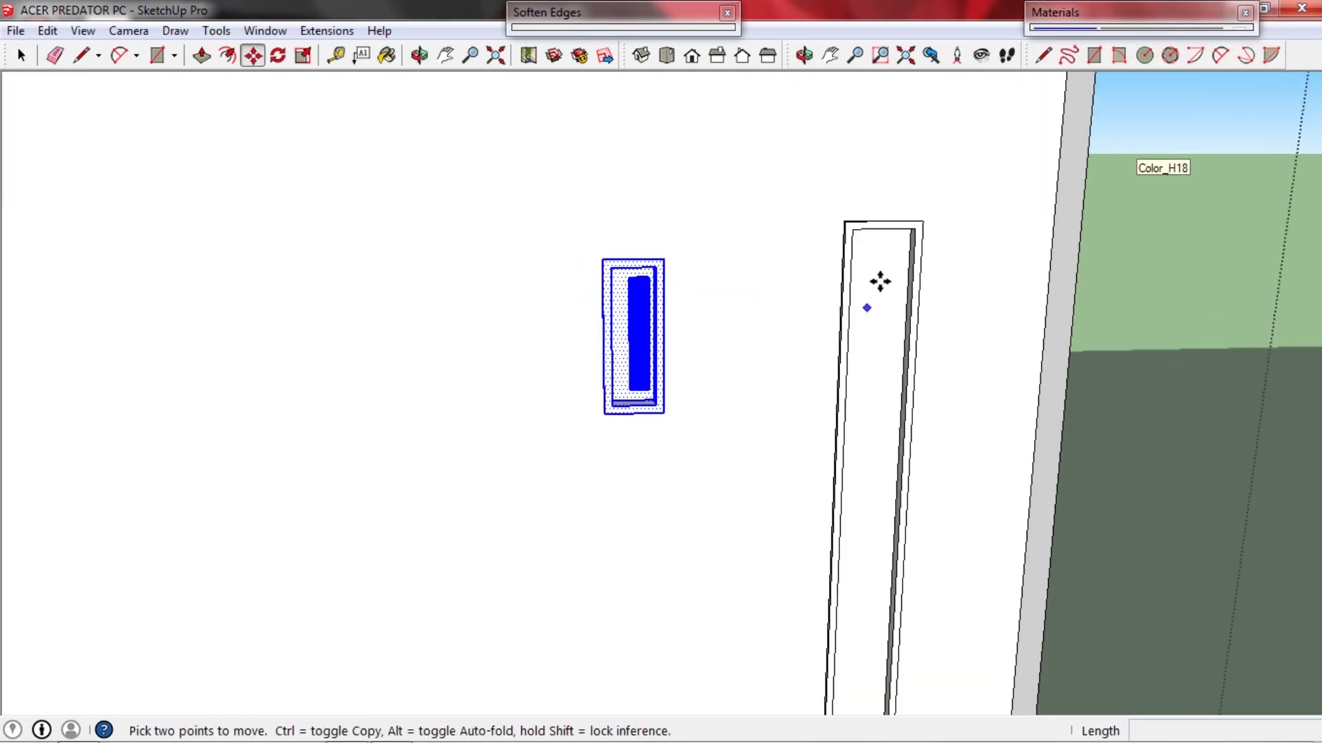
click(848, 220)
key(ctrl)
scroll(830, 451, down, 1)
shift+middle_drag(830, 451, 824, 335)
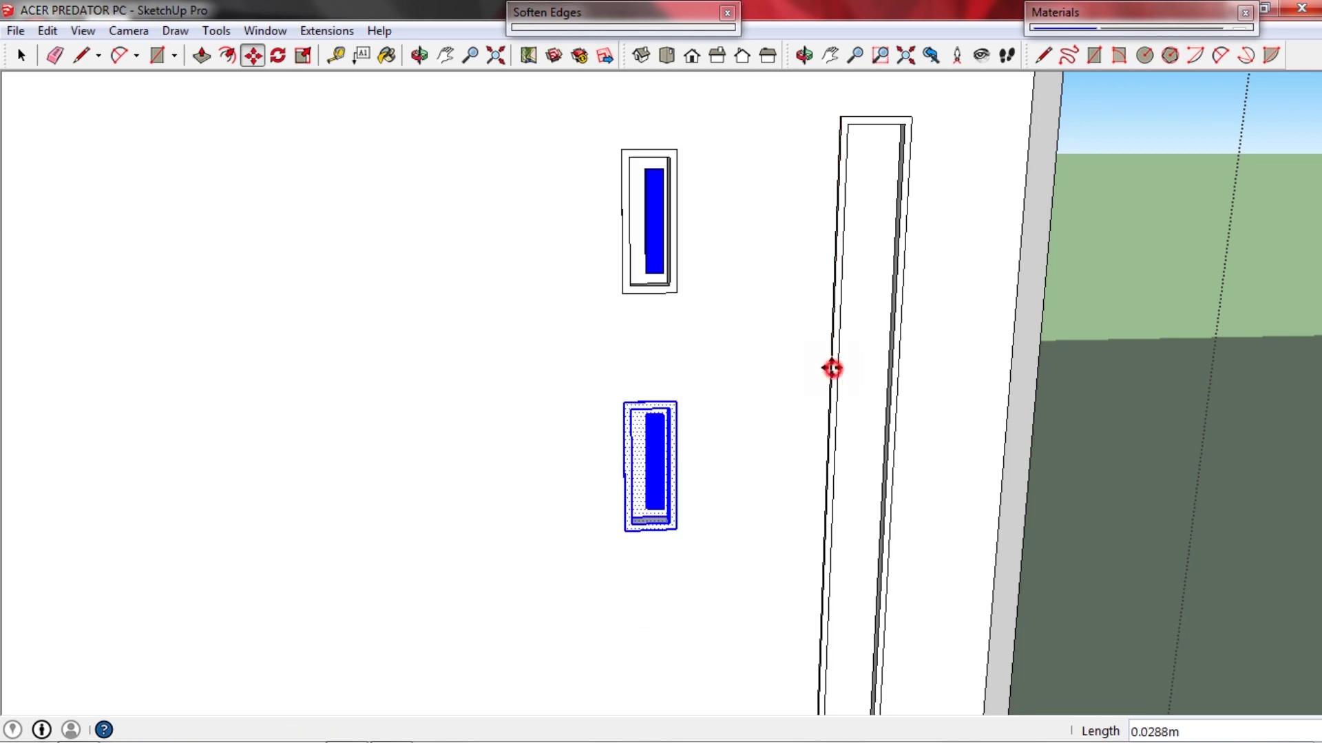
click(832, 368)
key(space)
Draw a small circle on the front face below the lower blue port.
scroll(706, 464, down, 4)
scroll(707, 464, down, 3)
middle_drag(707, 464, 738, 402)
scroll(738, 407, up, 5)
key(c)
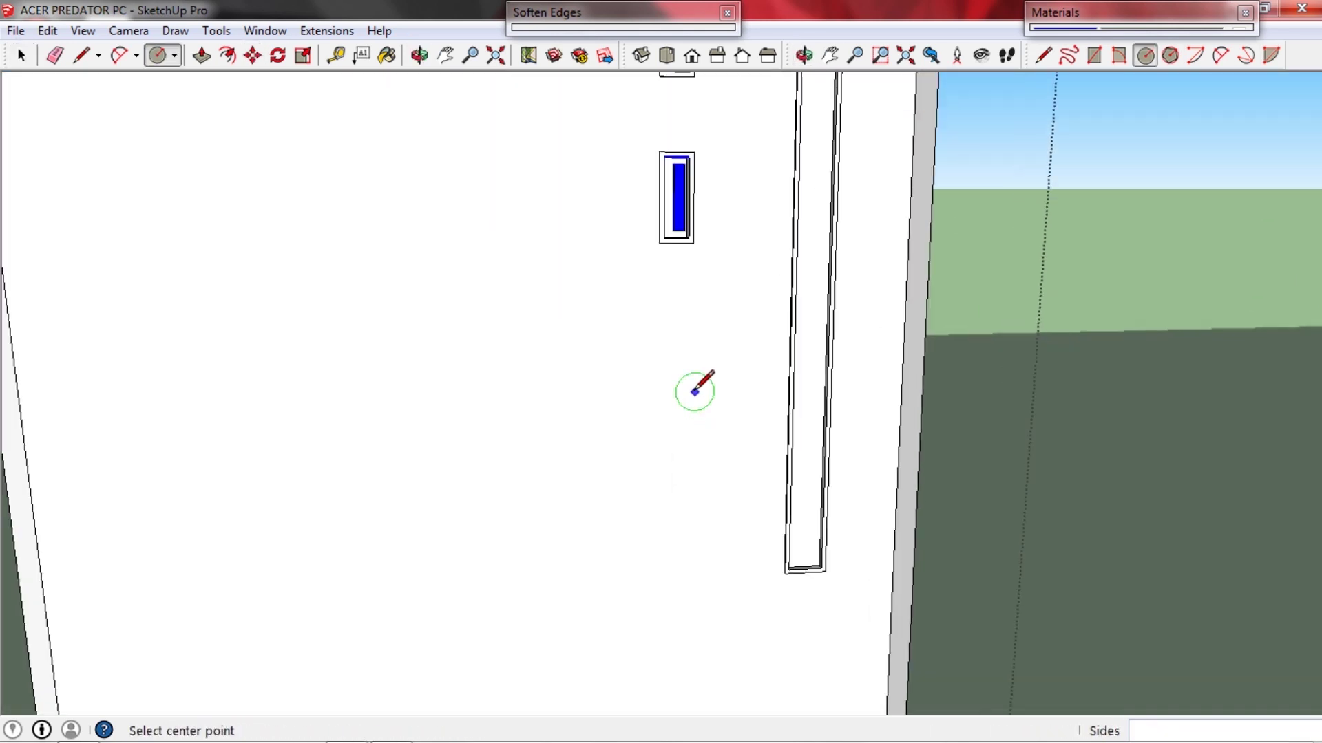
click(668, 373)
scroll(679, 355, up, 1)
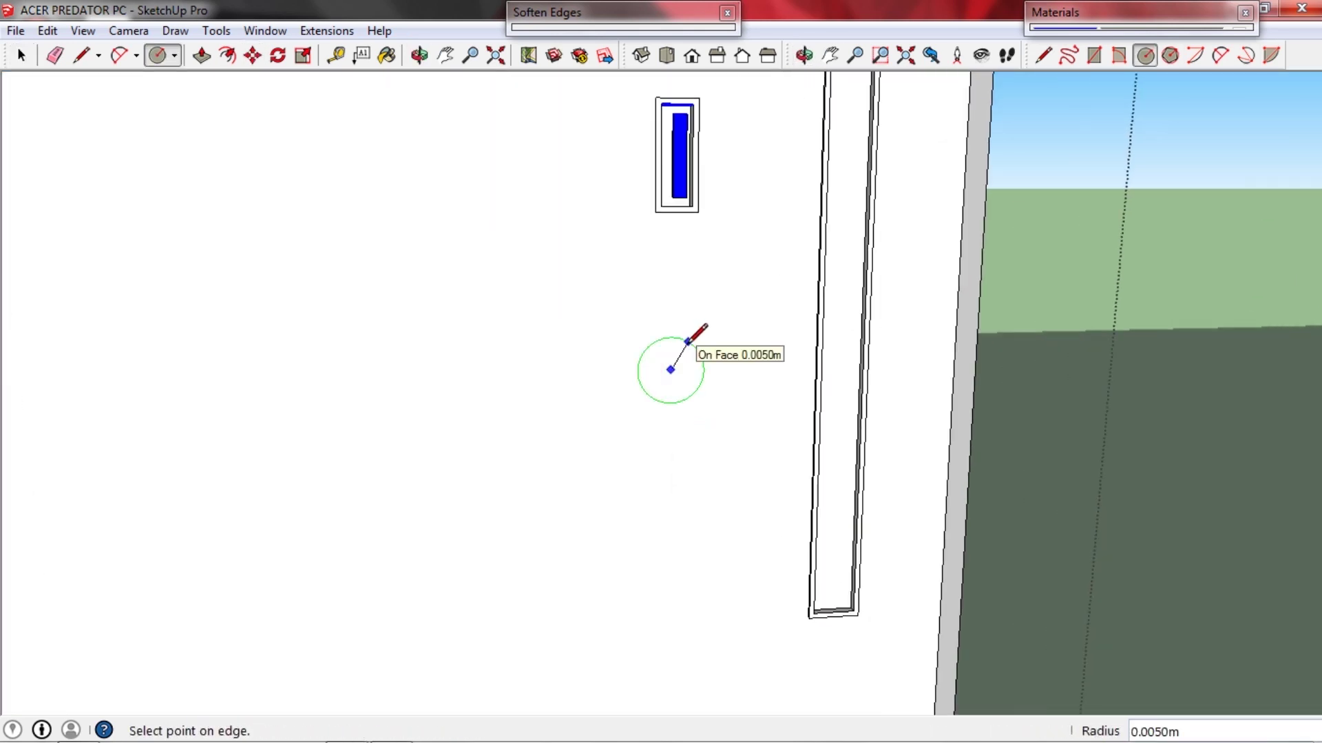
scroll(688, 352, up, 2)
click(688, 355)
key(space)
Offset the small circle inward by about 0.0005 m to form a ring.
scroll(679, 419, down, 2)
middle_drag(679, 419, 735, 449)
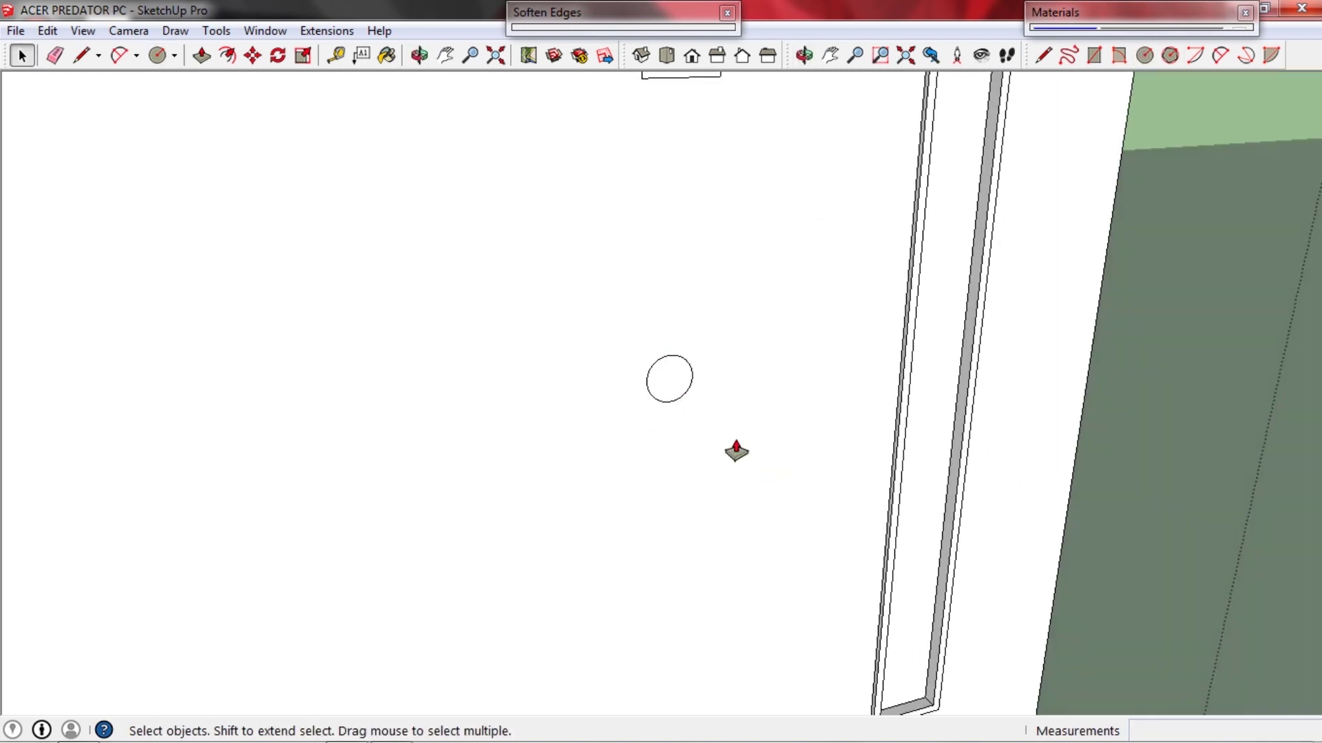
key(p)
scroll(649, 382, up, 3)
scroll(651, 353, up, 1)
key(f)
click(664, 307)
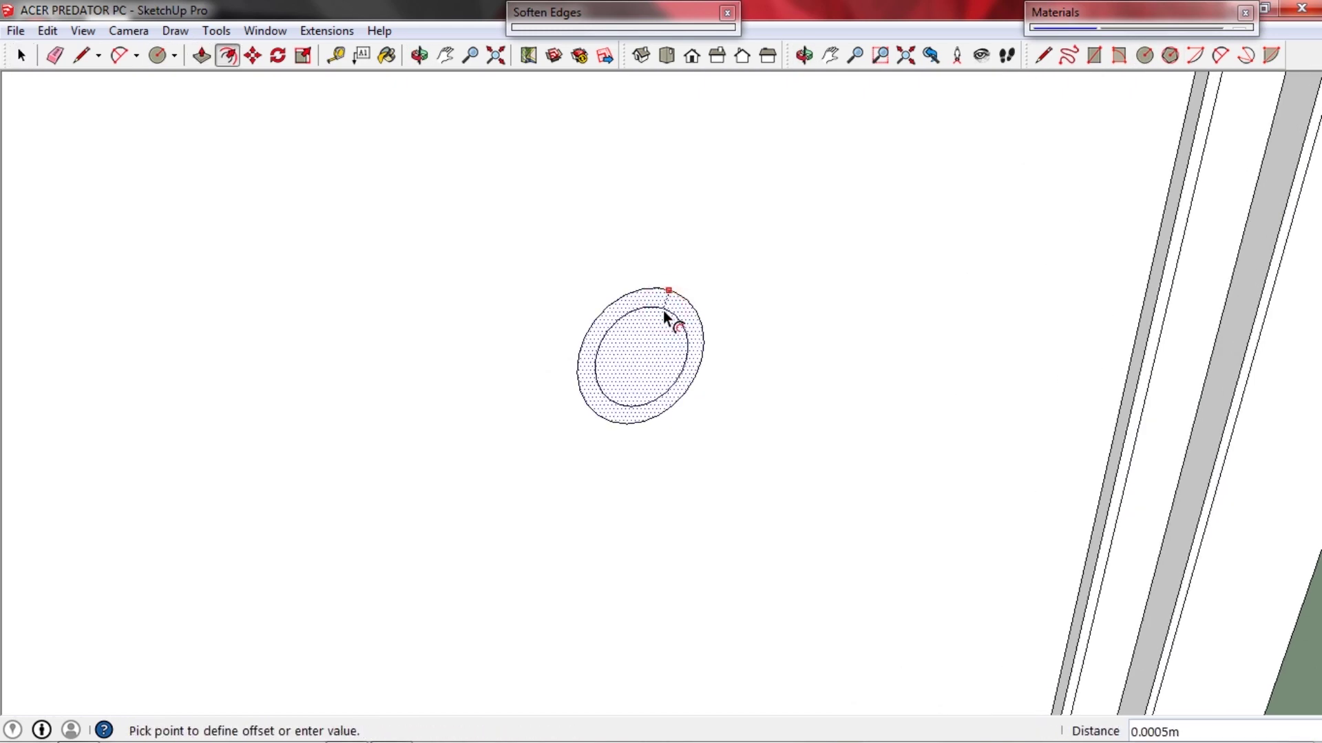
click(663, 312)
key(space)
Pull the ring out about 0.0001 m and push the inner disc inward to form a round recess.
scroll(722, 383, up, 1)
key(p)
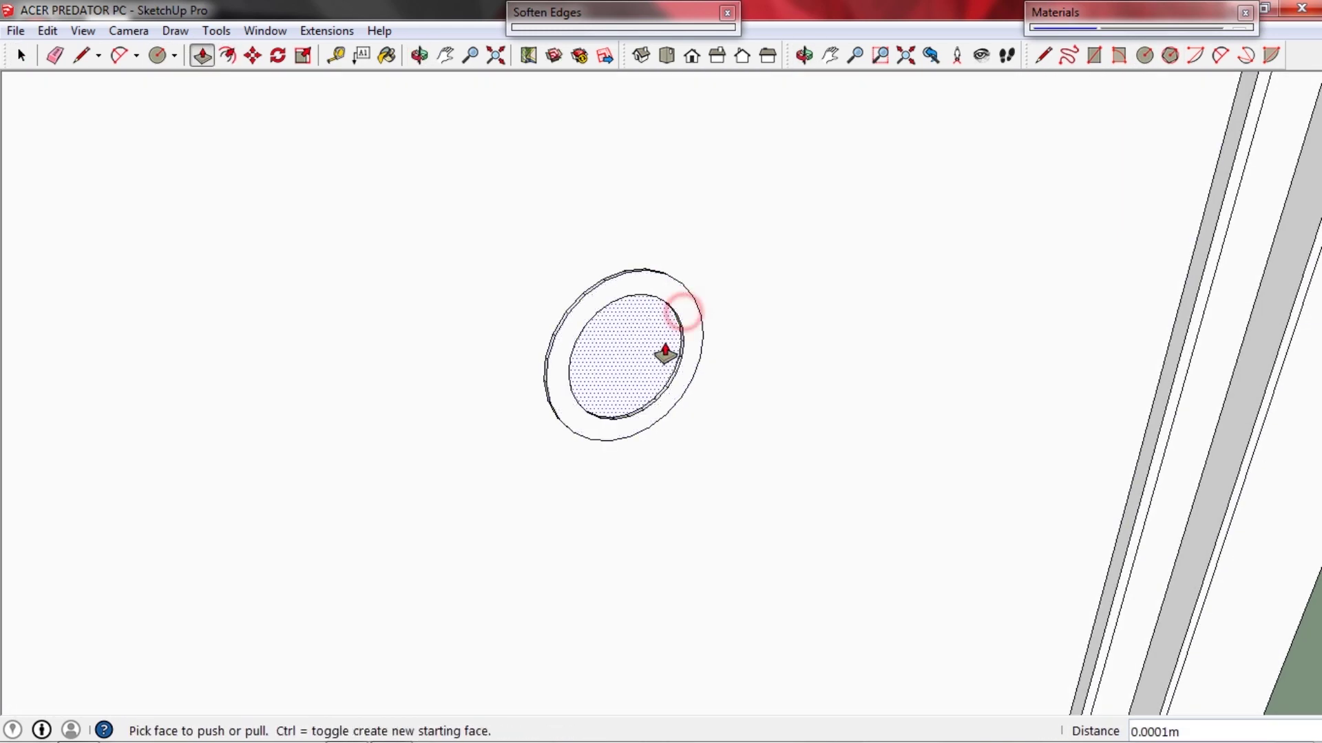
scroll(625, 358, down, 2)
middle_drag(624, 358, 567, 316)
scroll(690, 390, down, 1)
key(space)
Paint the inside of the round recess with green Color_G06.
key(b)
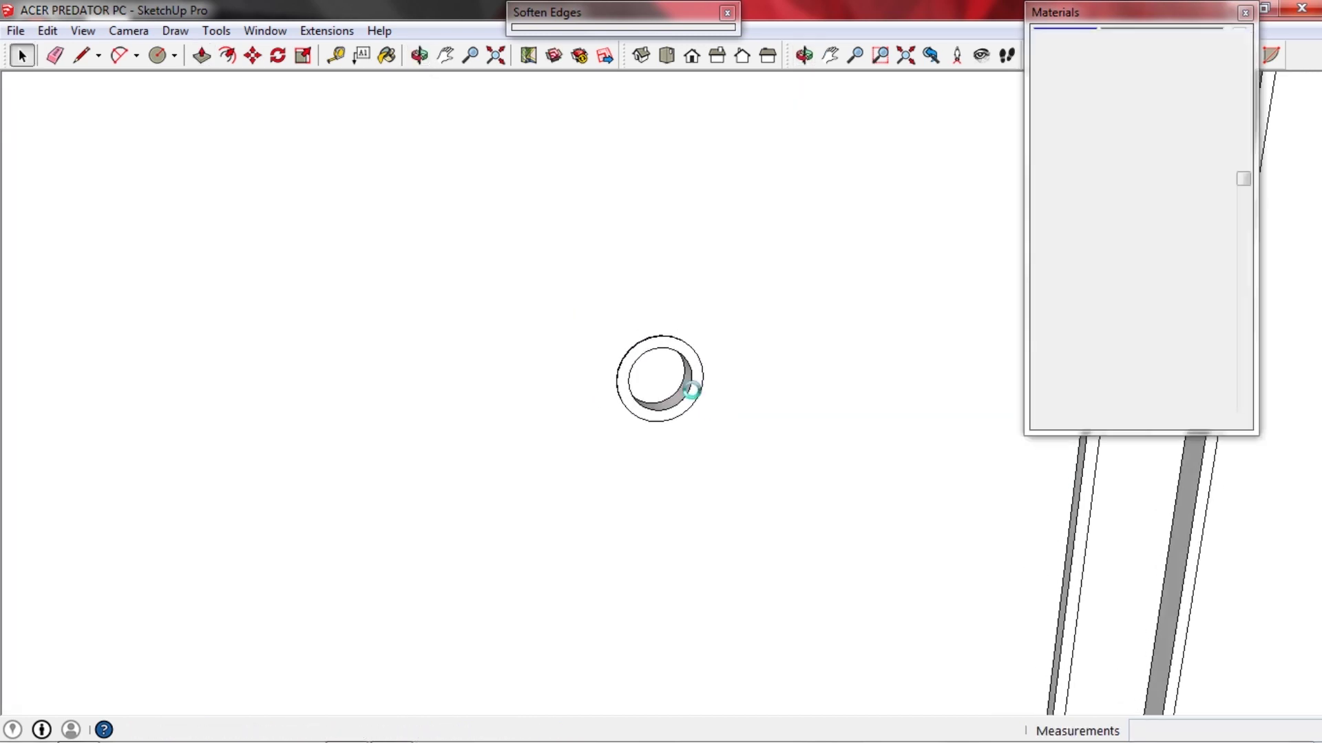
click(1104, 278)
scroll(685, 354, up, 2)
drag(1243, 180, 1243, 296)
click(1109, 292)
middle_drag(773, 380, 782, 375)
scroll(657, 393, up, 2)
click(651, 390)
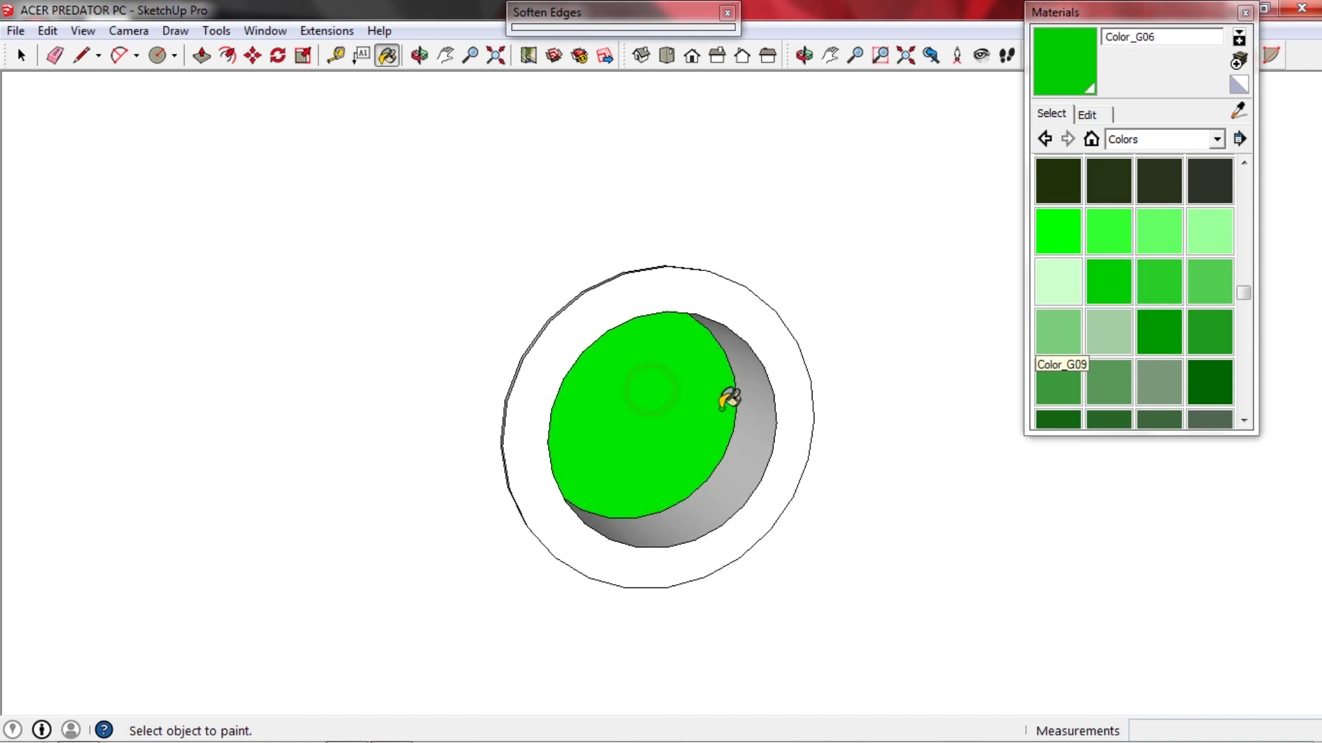
scroll(750, 427, down, 4)
key(space)
Try to copy the green round button upward and undo the copy.
scroll(763, 442, down, 1)
drag(625, 337, 837, 552)
scroll(826, 419, down, 3)
key(m)
middle_drag(837, 543, 853, 331)
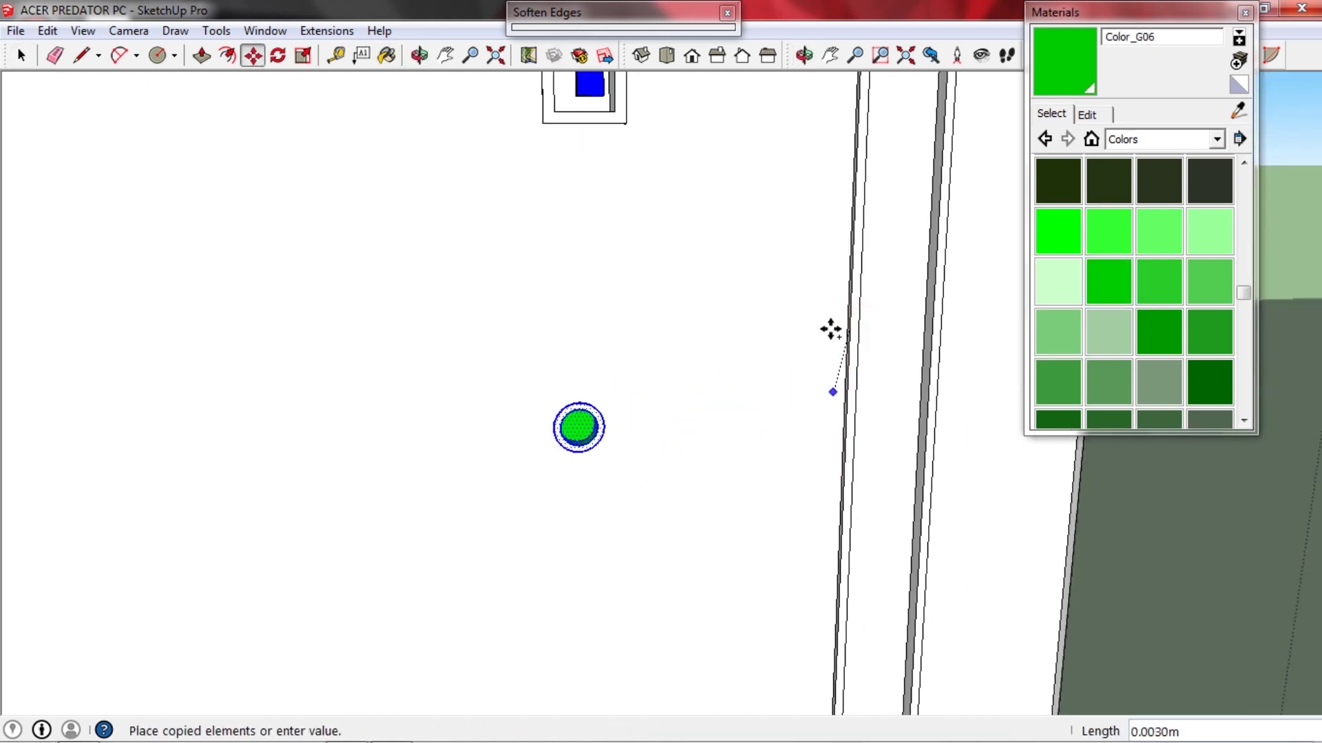
middle_drag(549, 481, 601, 372)
key(space)
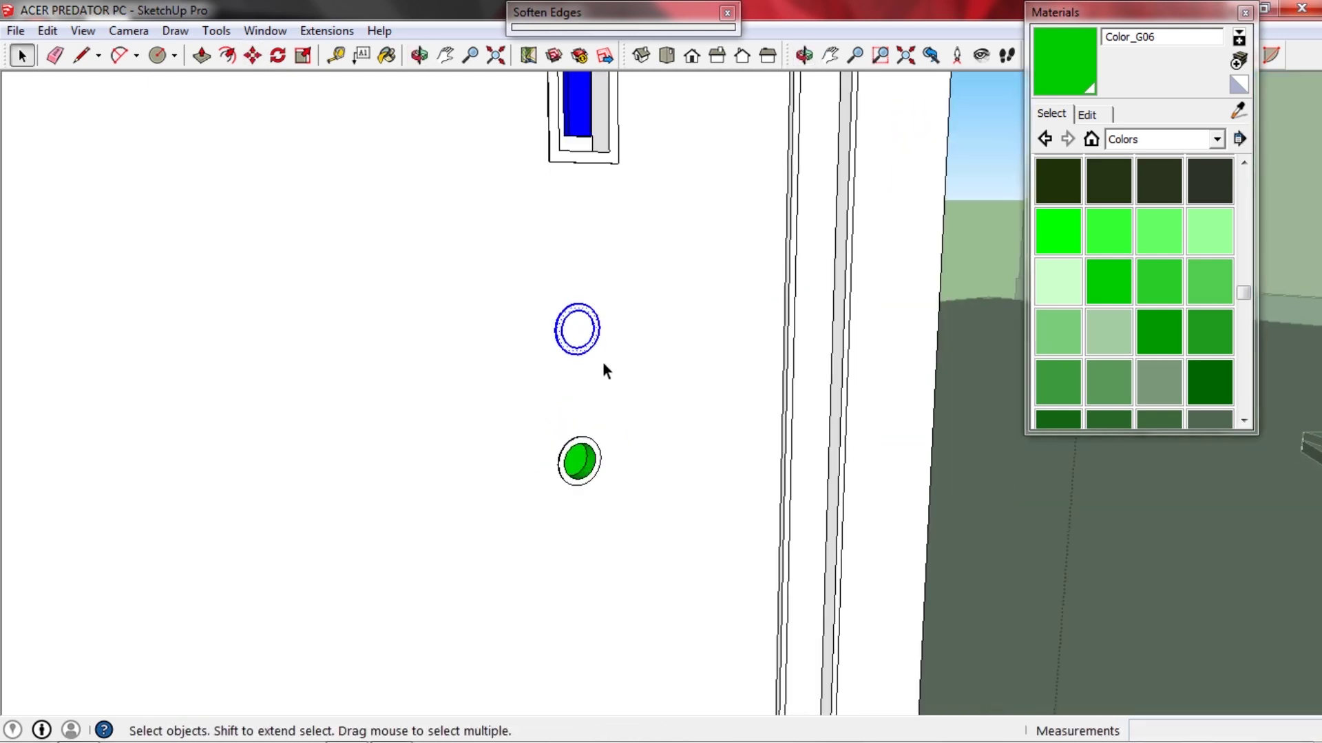
scroll(594, 349, up, 4)
click(585, 309)
key(Delete)
key(ctrl+z)
key(ctrl+z)
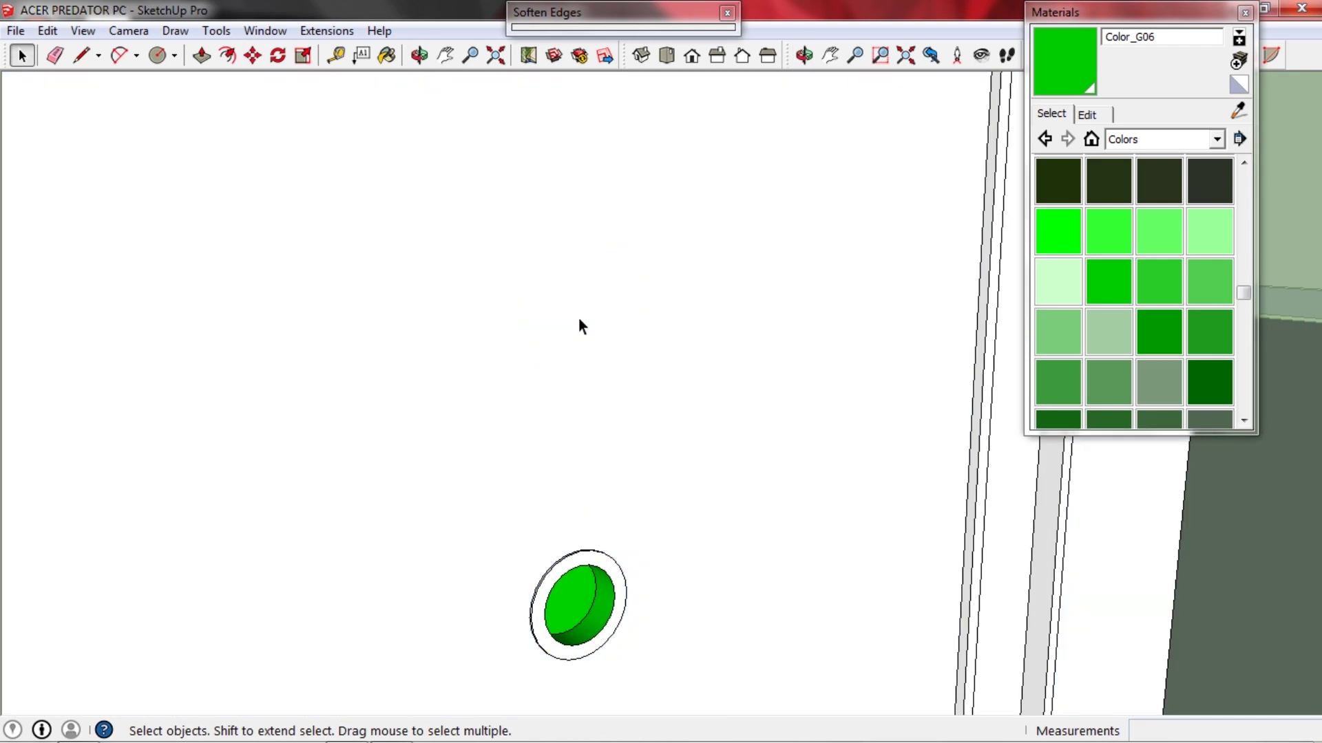
Select the complete green button and copy it straight up towards the ports.
middle_drag(468, 475, 403, 344)
drag(399, 345, 641, 565)
scroll(815, 504, up, 1)
key(m)
click(958, 473)
key(ctrl)
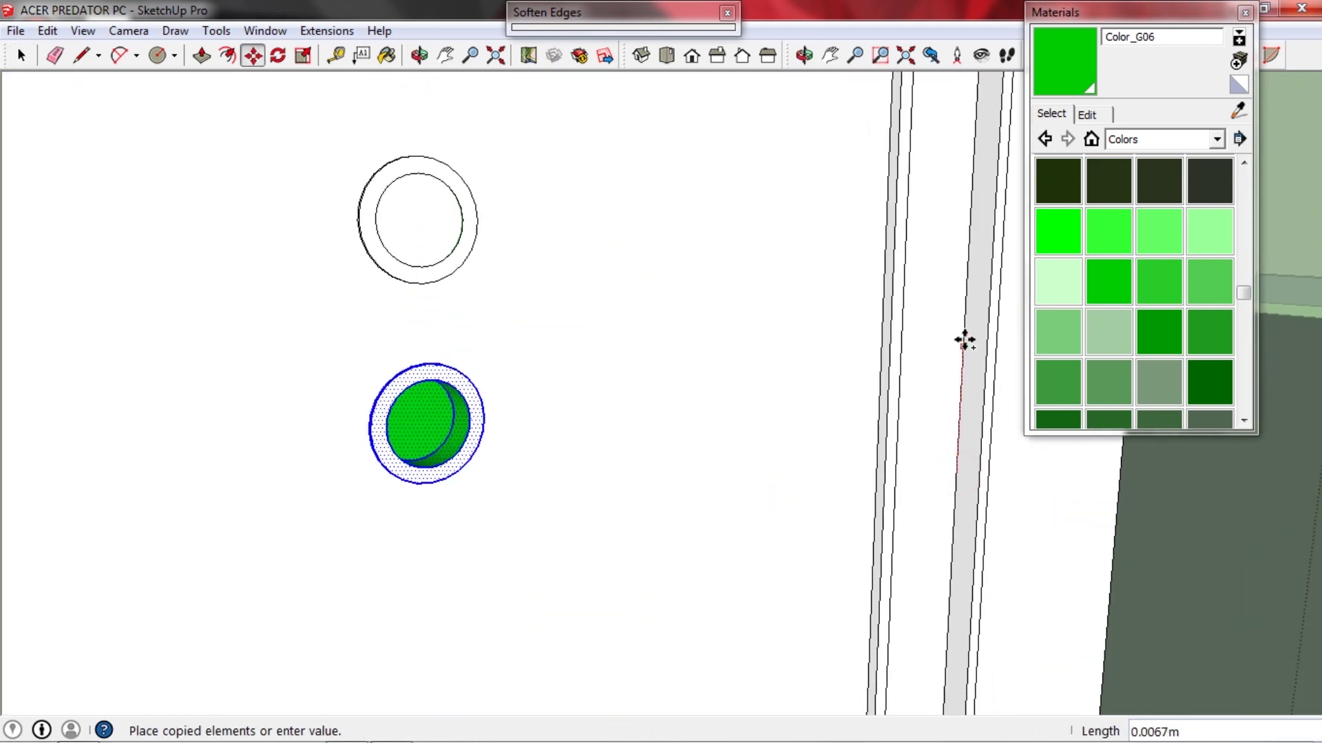
click(966, 288)
key(space)
click(629, 534)
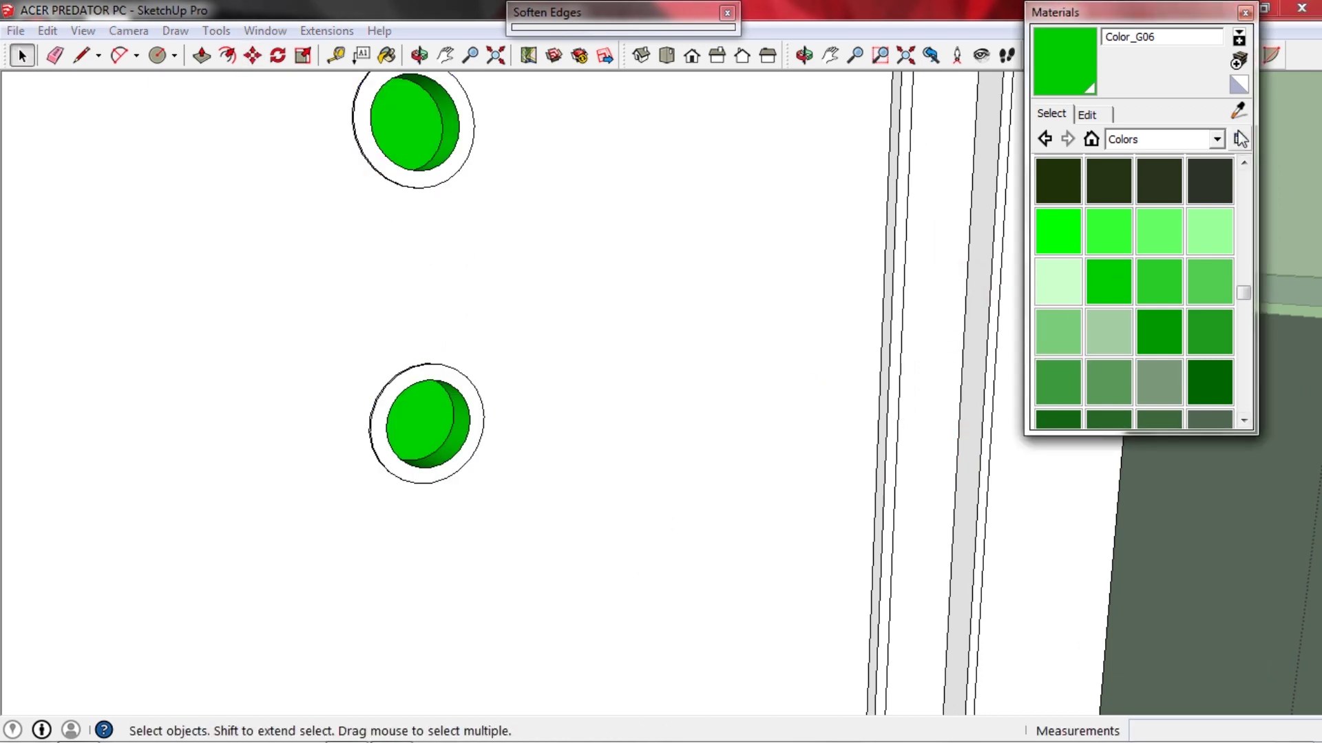
Paint the inside of the lower round button with red Color_A01.
click(1217, 139)
mouse_move(1243, 292)
mouse_down()
mouse_move(1245, 391)
mouse_move(1244, 178)
mouse_up()
click(1159, 280)
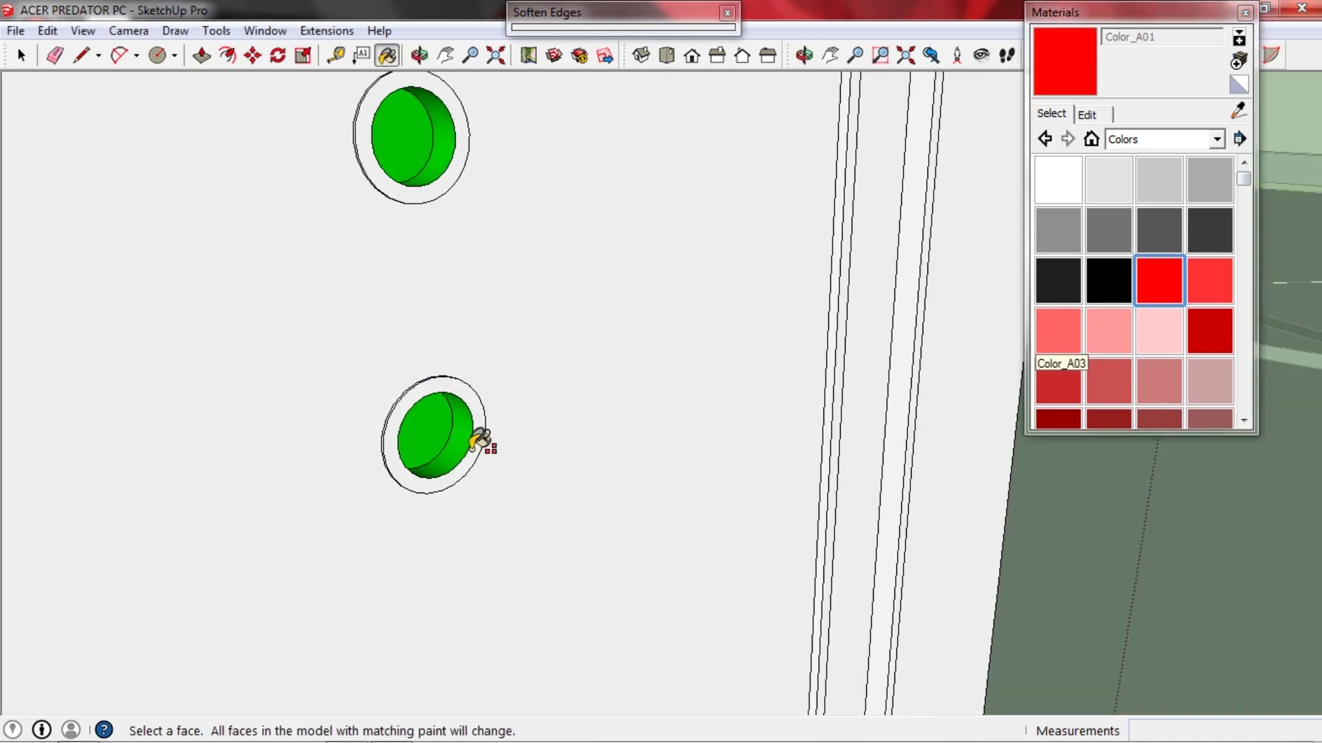
scroll(469, 444, up, 3)
click(466, 434)
click(405, 426)
scroll(548, 415, down, 6)
key(space)
scroll(510, 323, down, 5)
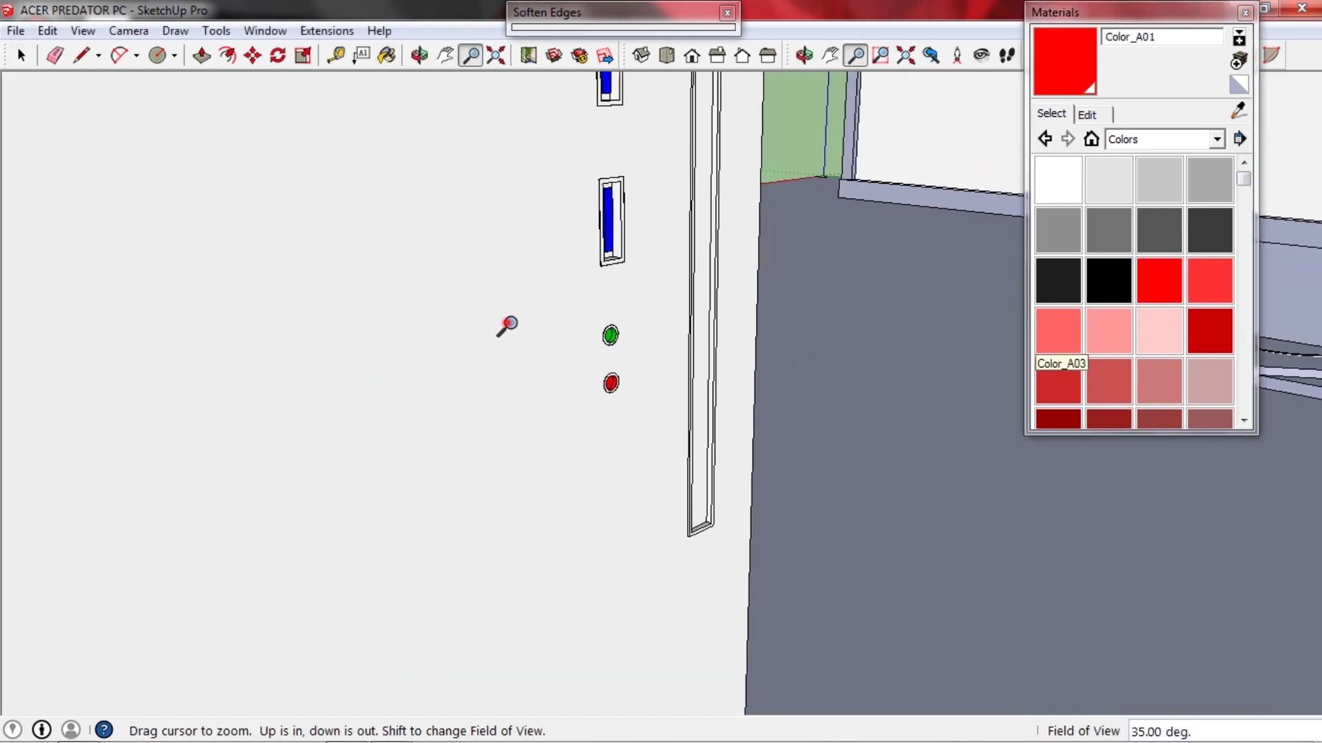
scroll(511, 322, down, 5)
middle_drag(510, 323, 626, 292)
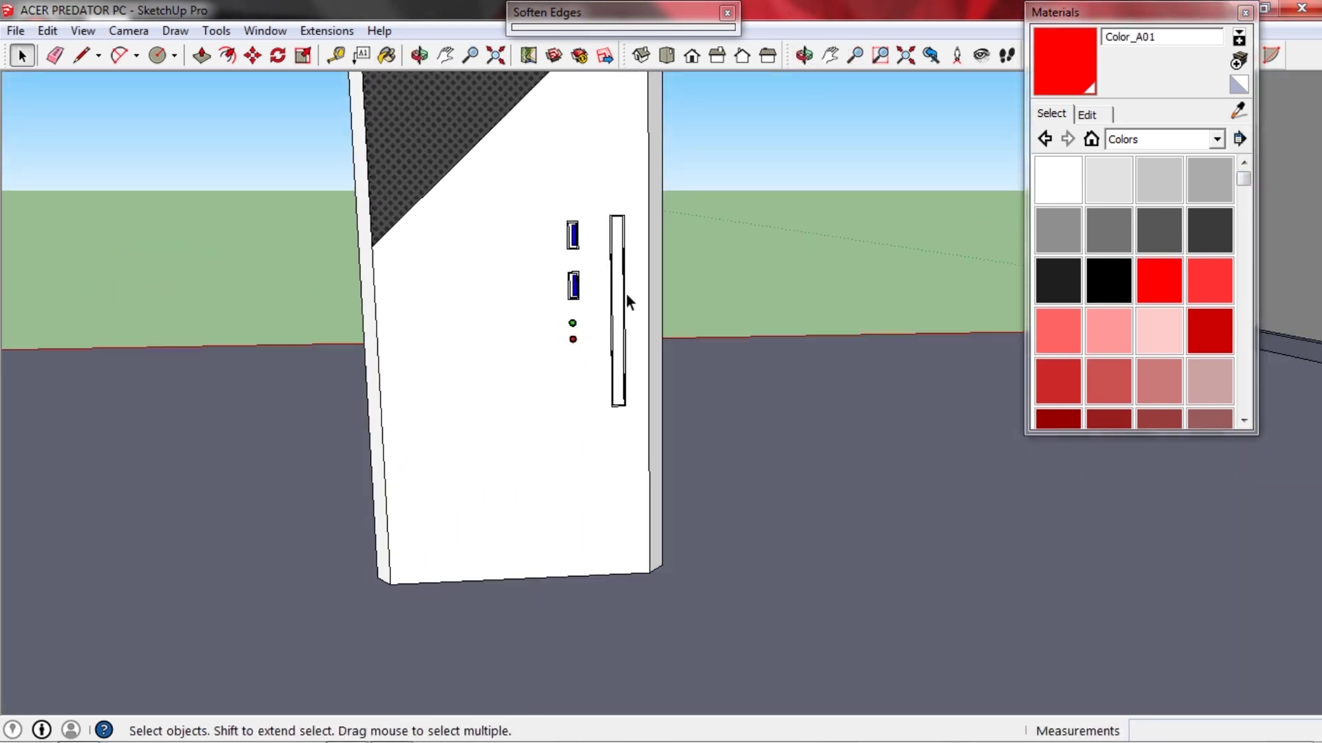
Open the tower group for editing and add a diagonal guide line across the front face's lower corner.
scroll(625, 292, up, 4)
triple_click(547, 232)
click(611, 361)
scroll(611, 364, down, 4)
middle_drag(609, 499, 606, 481)
scroll(571, 374, up, 1)
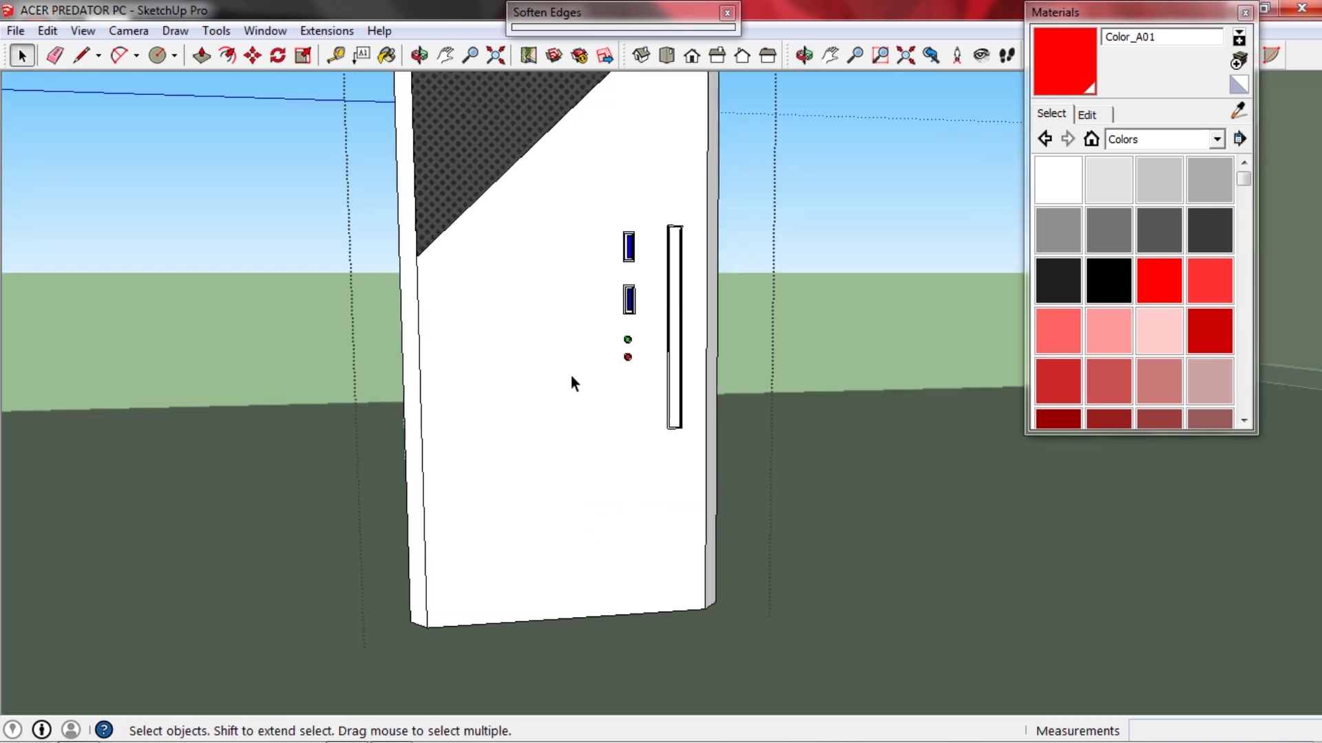
key(space)
scroll(637, 528, down, 5)
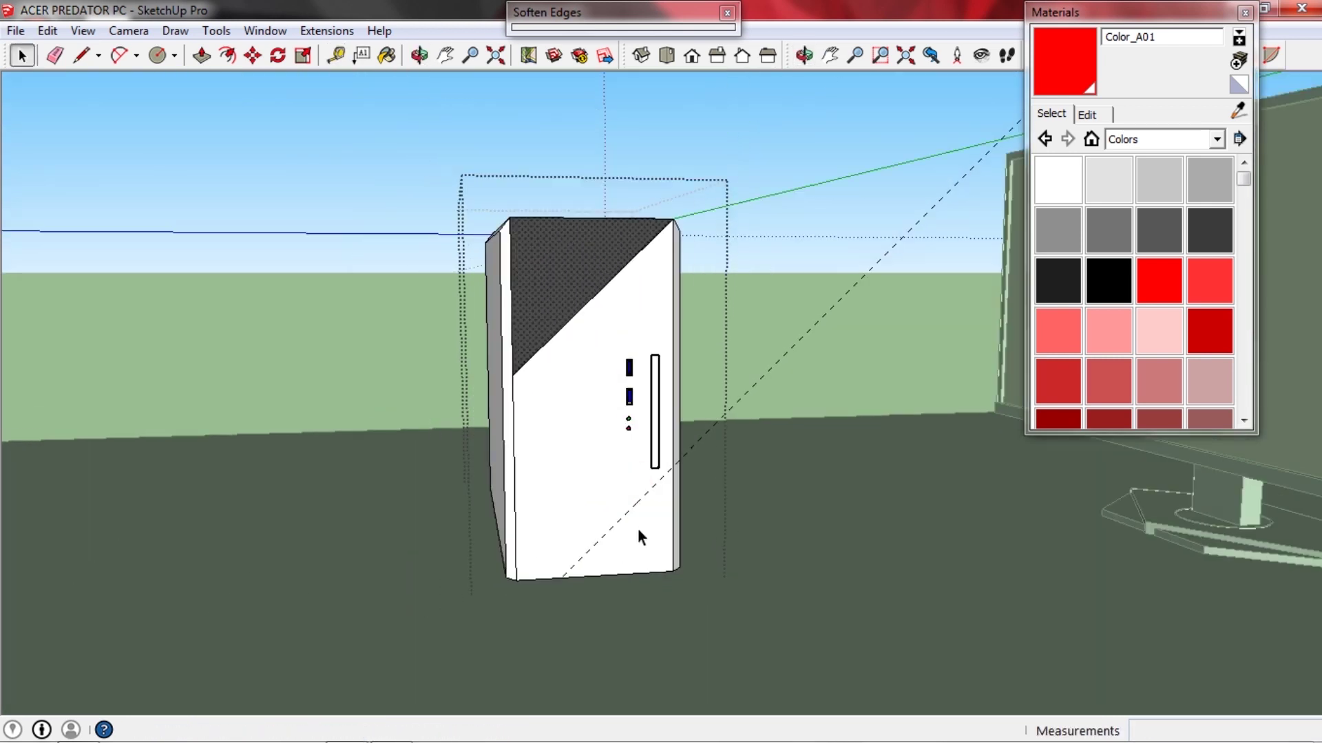
Draw a line along the diagonal guide to separate a triangular face at the front's lower corner.
scroll(637, 527, up, 6)
click(610, 527)
key(l)
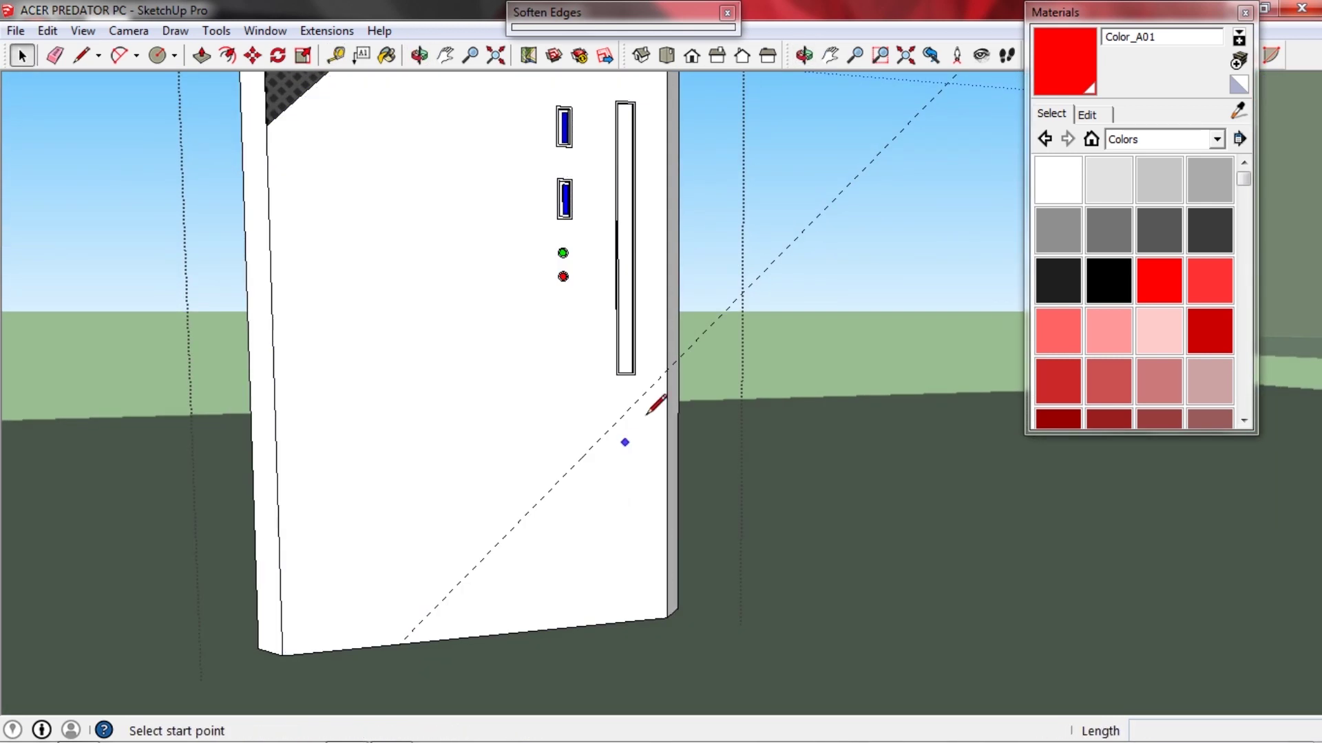
middle_drag(417, 626, 405, 641)
click(402, 646)
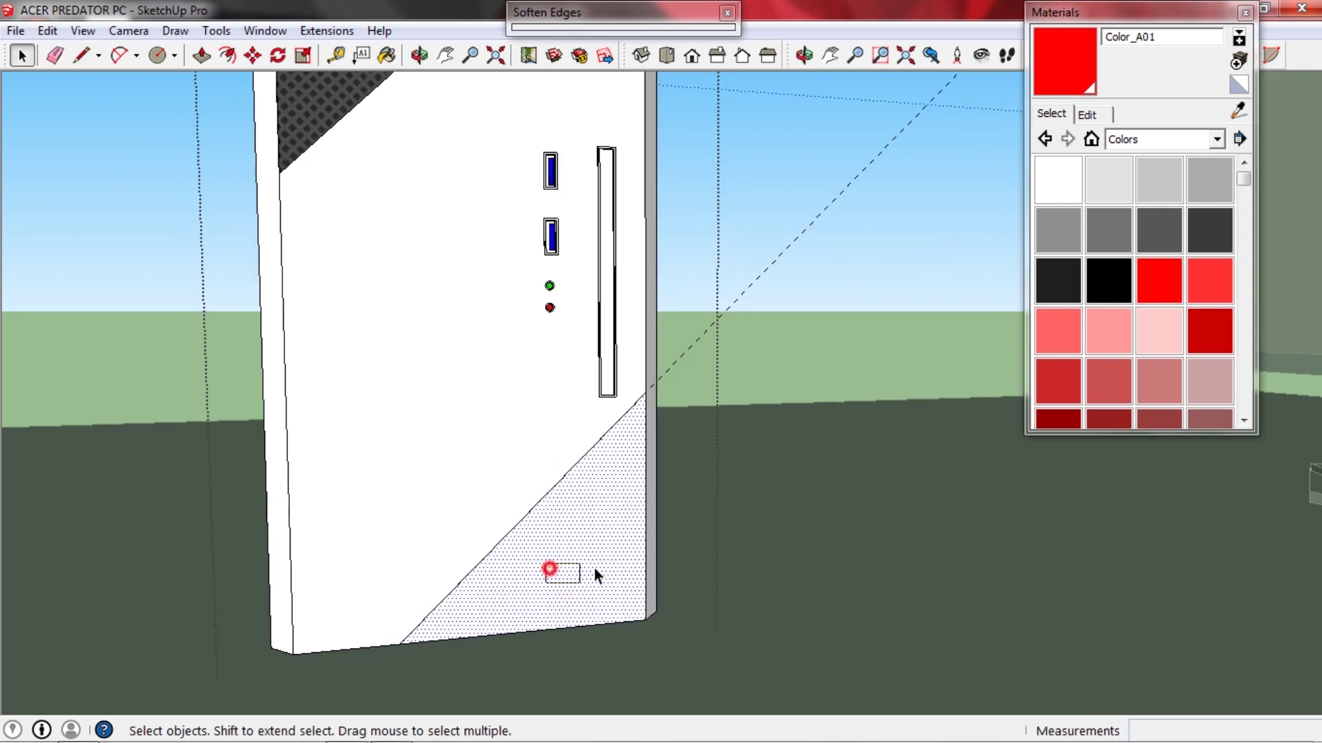
Paint the lower triangular face with Metal_Corrogated_Shiny and open that material for editing.
click(1216, 139)
click(1180, 271)
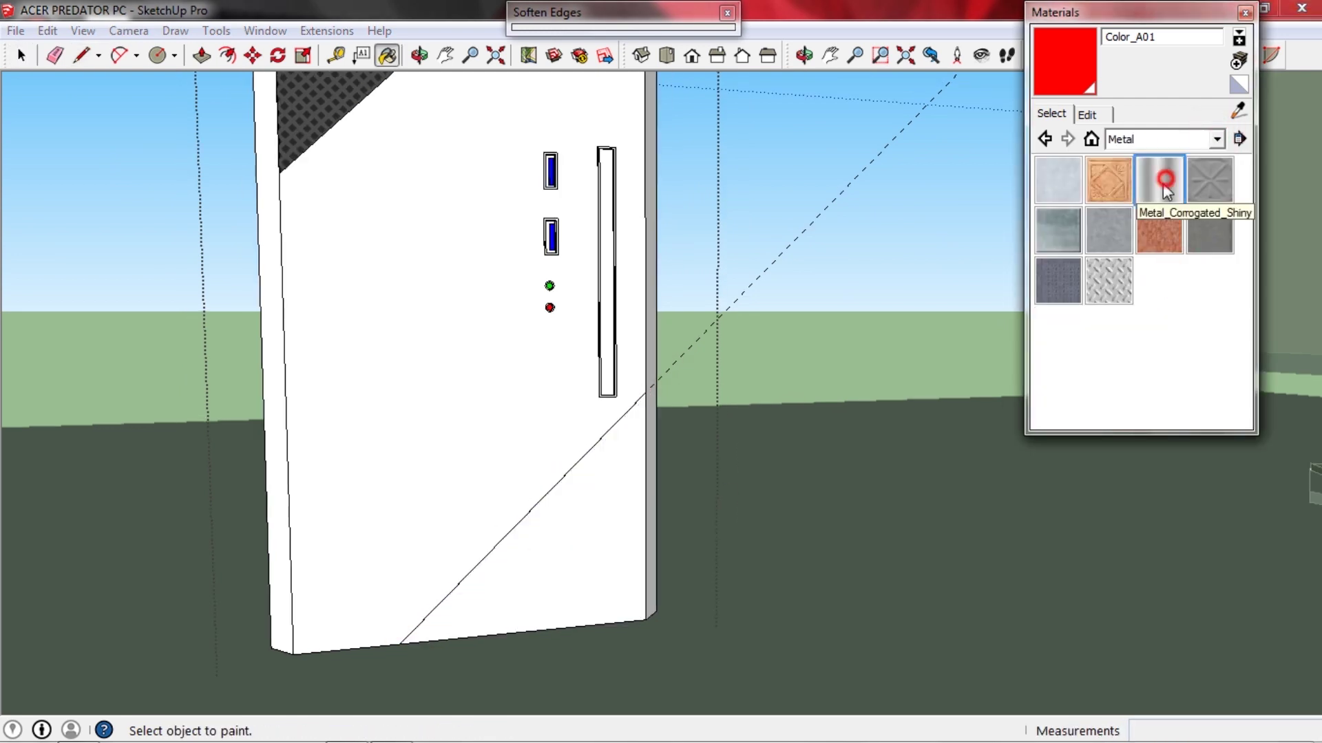
click(1158, 181)
click(587, 521)
click(1088, 114)
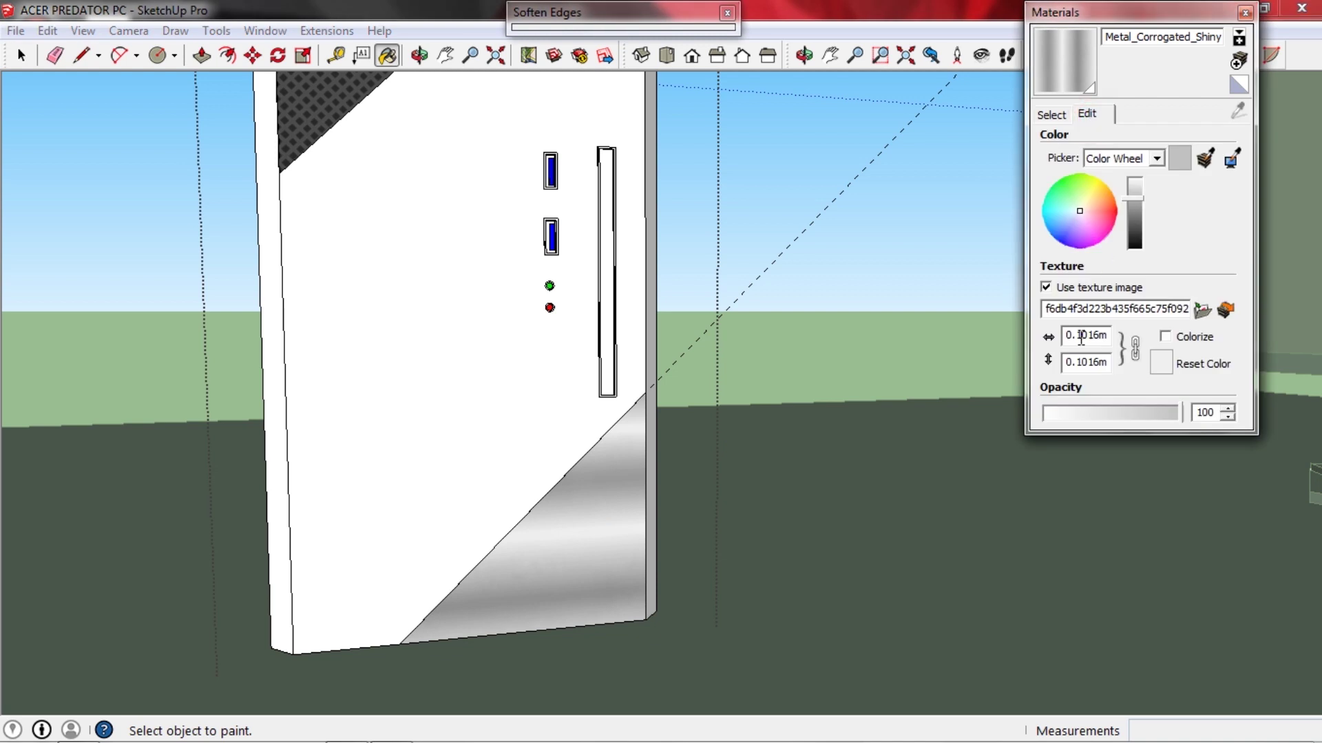
Set the Metal_Corrogated_Shiny texture width to 0.2016 m and exit the tower group.
click(1083, 335)
key(BackSpace)
text(2)
key(Return)
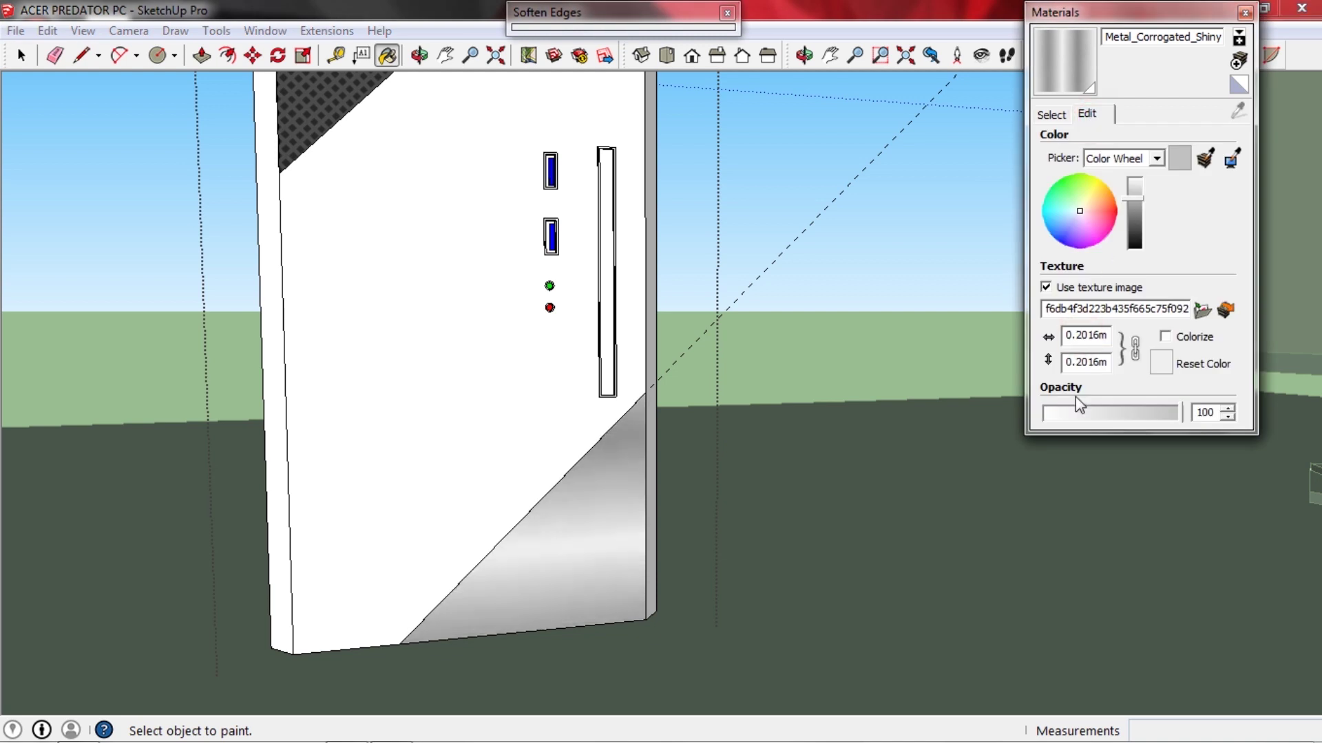
key(space)
scroll(826, 413, down, 5)
mouse_move(826, 413)
middle_down()
mouse_move(818, 392)
mouse_move(861, 448)
mouse_move(894, 427)
mouse_move(416, 523)
mouse_move(531, 413)
mouse_move(571, 439)
middle_up()
click(1129, 14)
Paint the whole tower group with 0136_Charcoal from the Colors-Named materials.
key(b)
click(1050, 114)
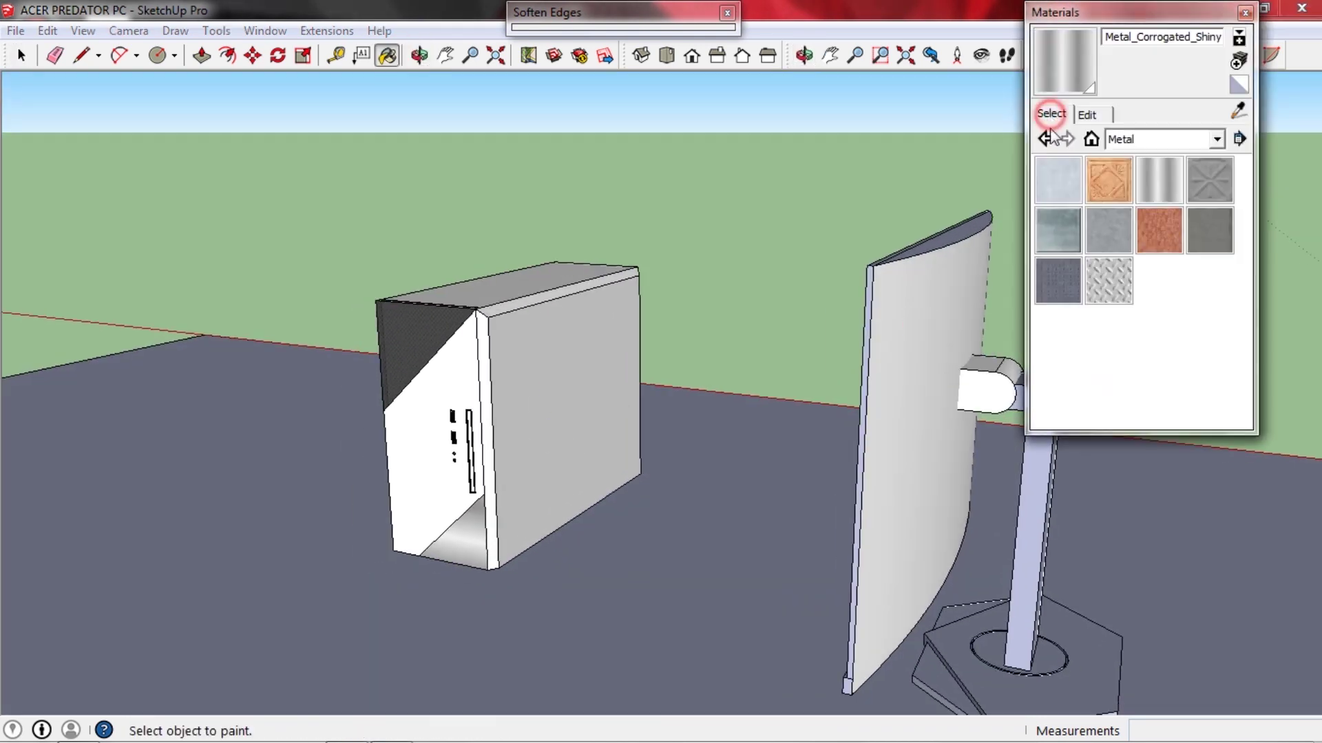
click(1217, 139)
scroll(1184, 275, up, 2)
scroll(1196, 311, down, 3)
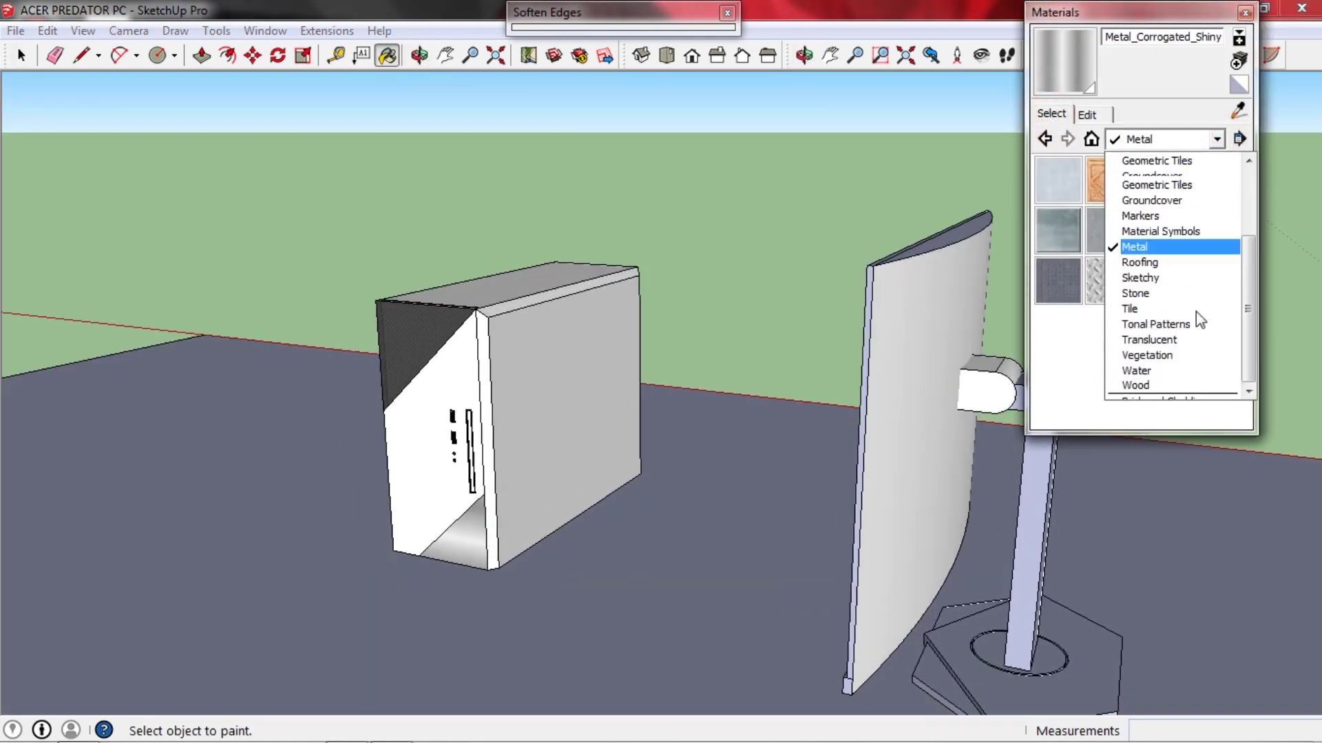
click(1178, 162)
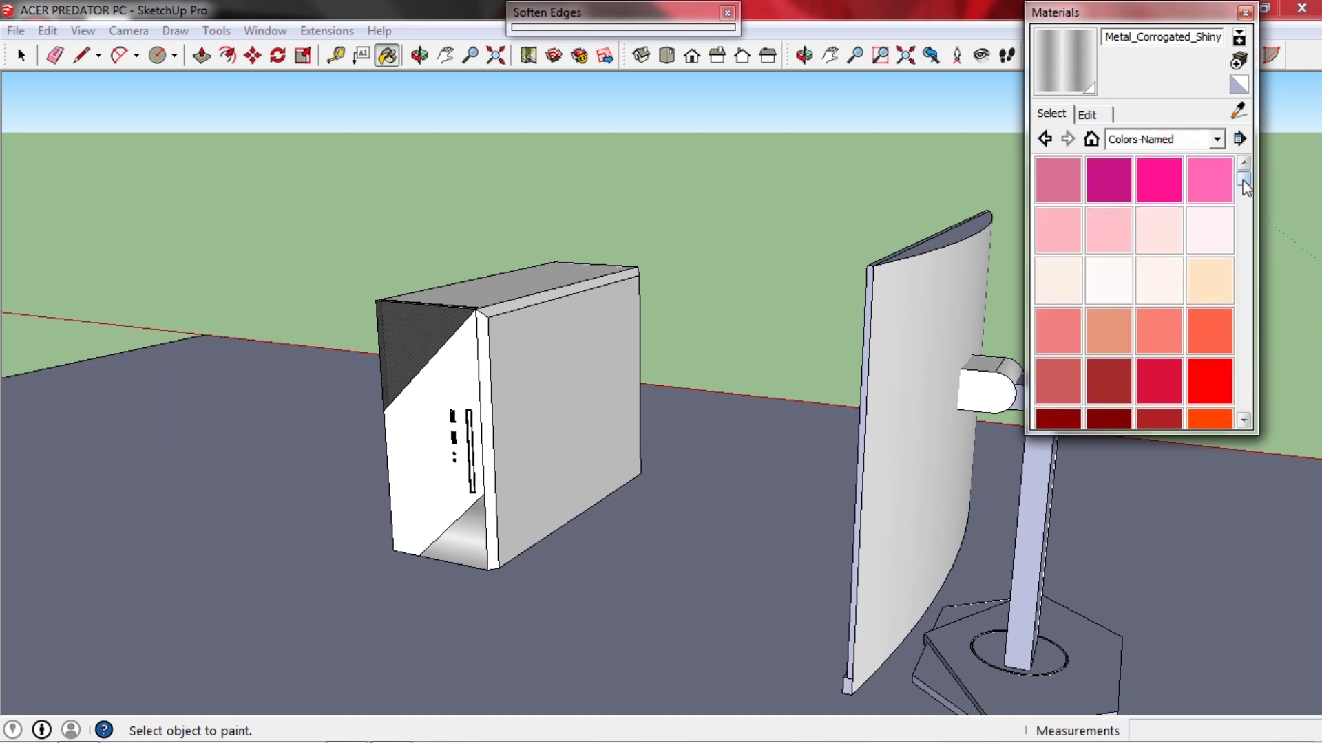
scroll(1106, 385, down, 5)
click(609, 417)
middle_drag(507, 442, 593, 427)
key(space)
click(1163, 14)
Open the tower group and draw a three-sided polygon with a radius of about 0.03 m below the mesh on the front face.
scroll(523, 337, up, 3)
scroll(527, 344, up, 2)
click(558, 357)
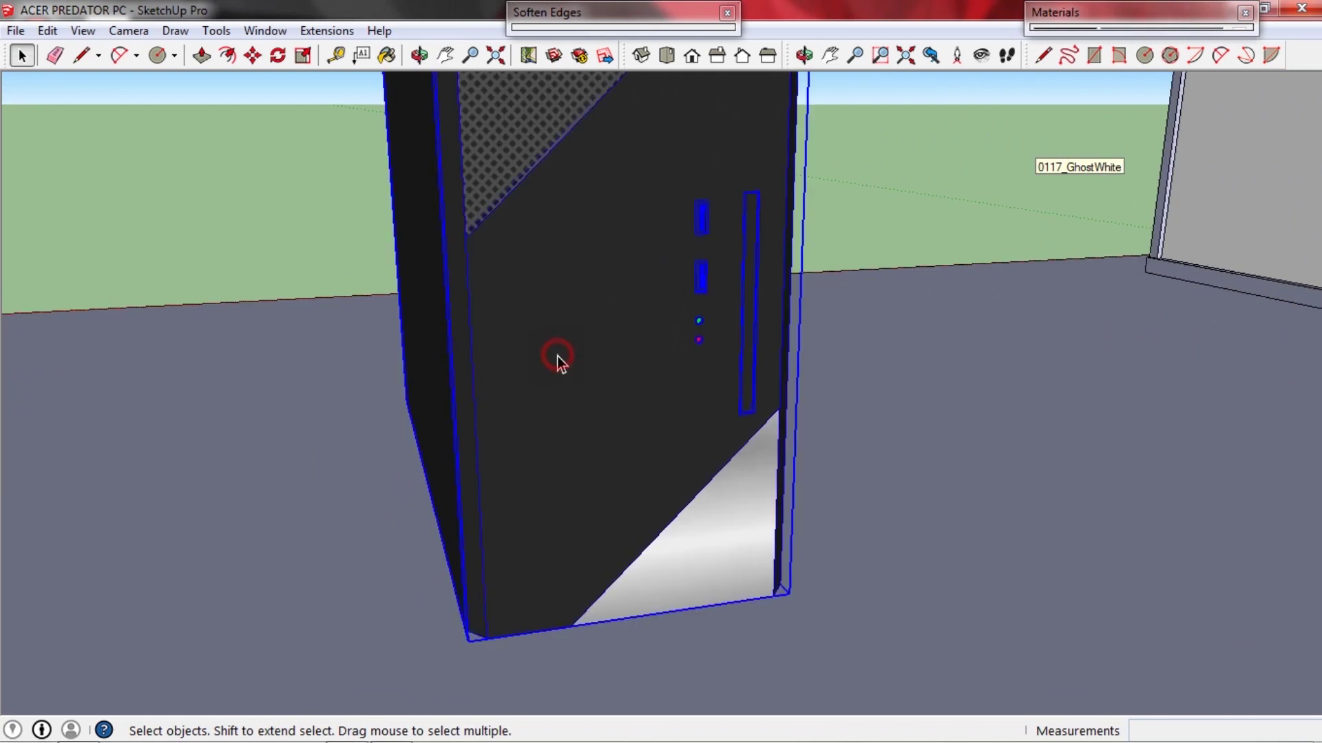
double_click(646, 330)
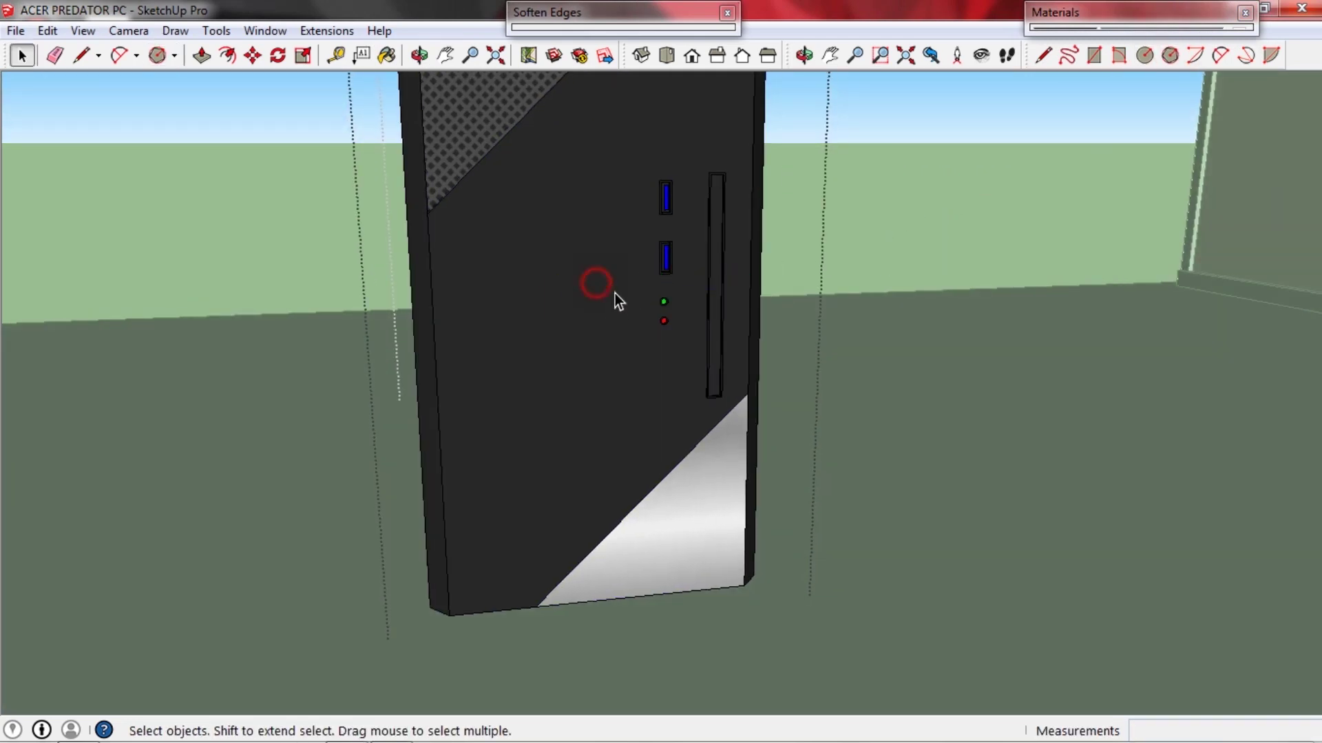
click(1172, 56)
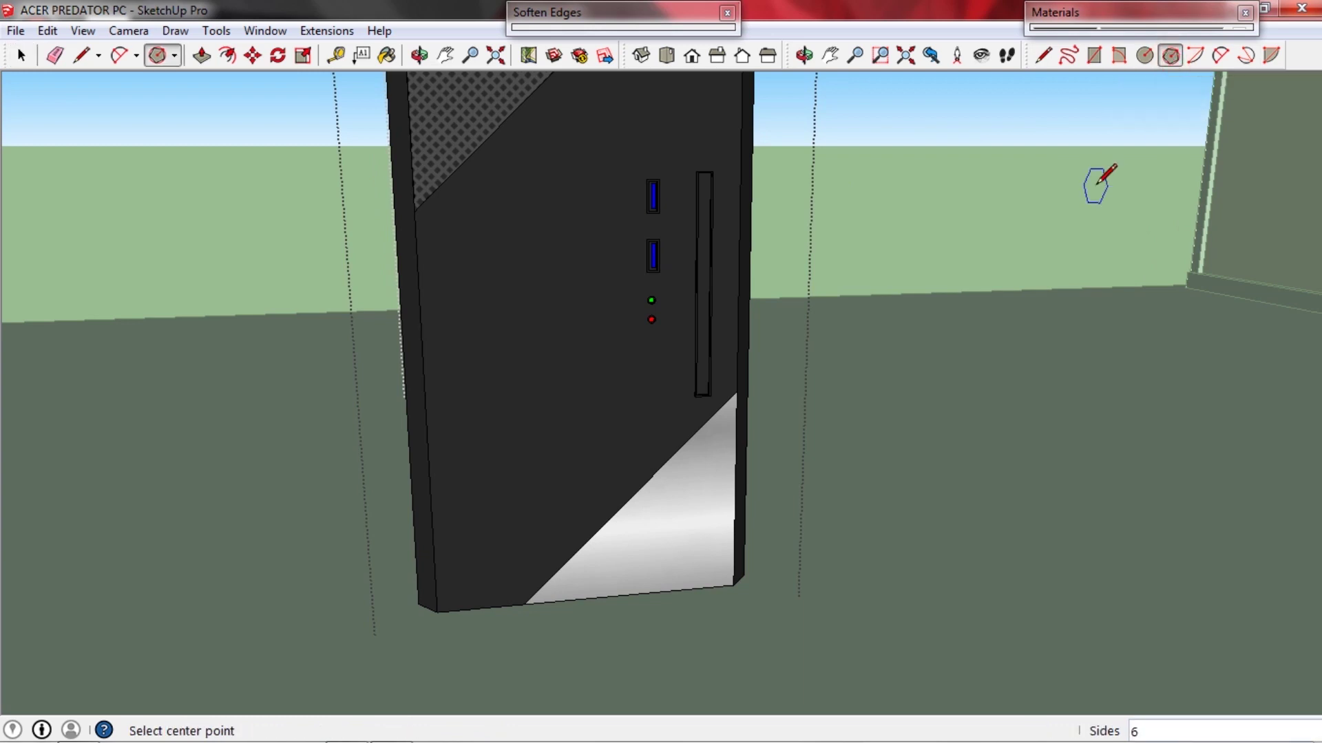
scroll(566, 249, up, 2)
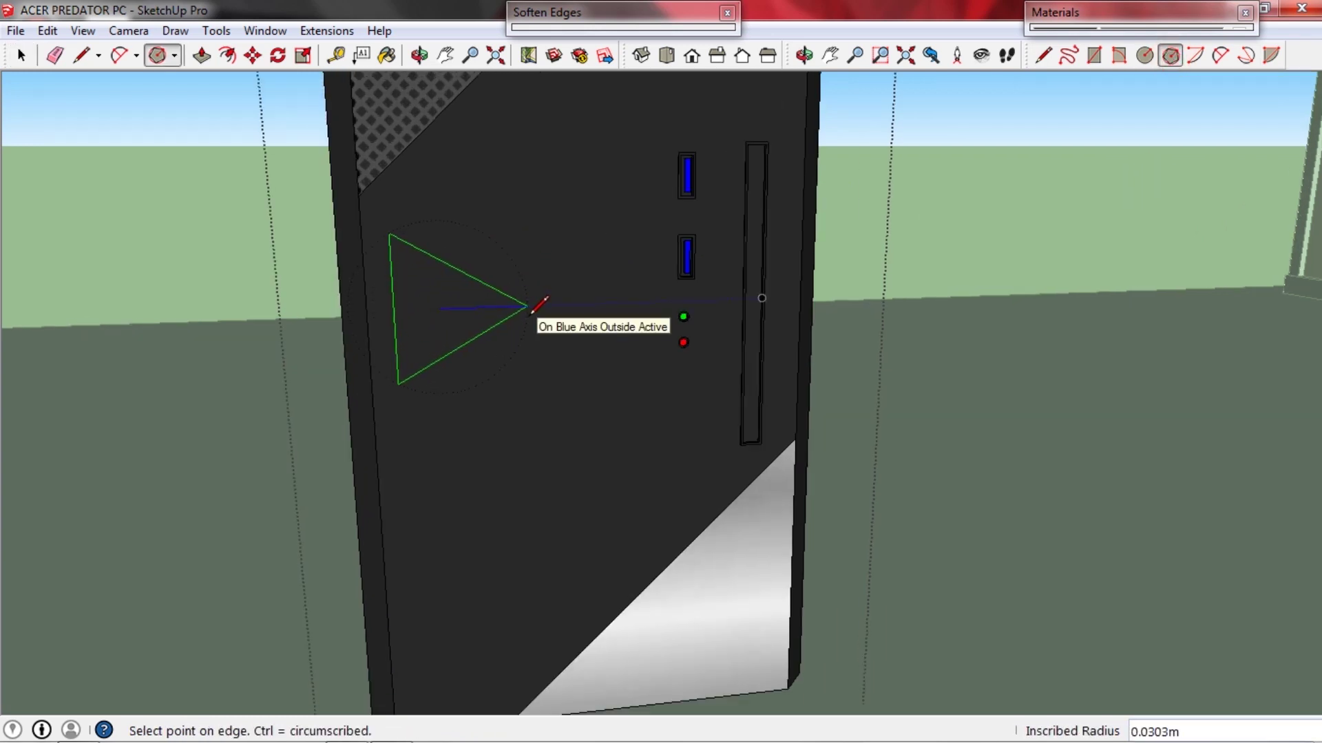
click(529, 314)
middle_drag(528, 314, 449, 276)
key(space)
scroll(497, 270, down, 2)
Copy the triangle straight down the front face, leaving a gap between the two.
double_click(496, 263)
scroll(494, 263, up, 2)
key(m)
scroll(497, 290, down, 1)
key(ctrl)
click(497, 287)
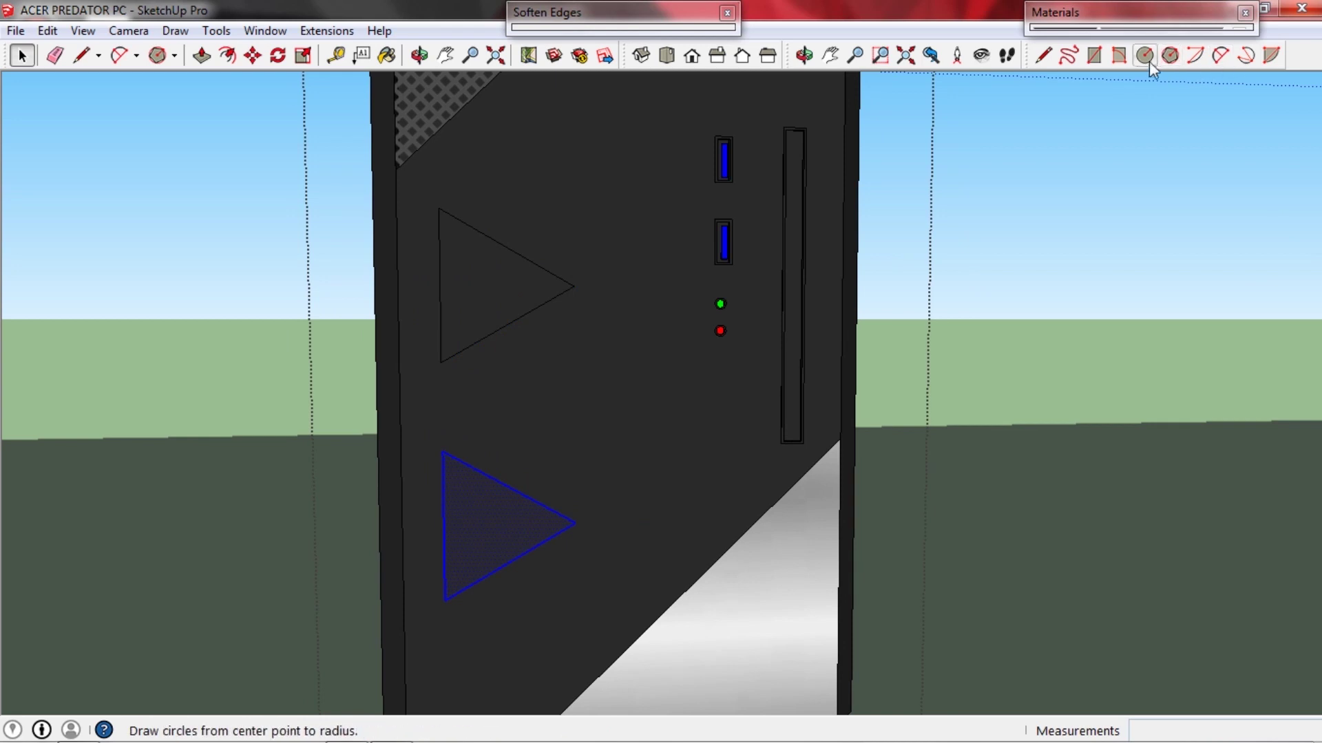
Draw a smaller triangle pointing the opposite way between the two large triangles on the front face.
click(1170, 55)
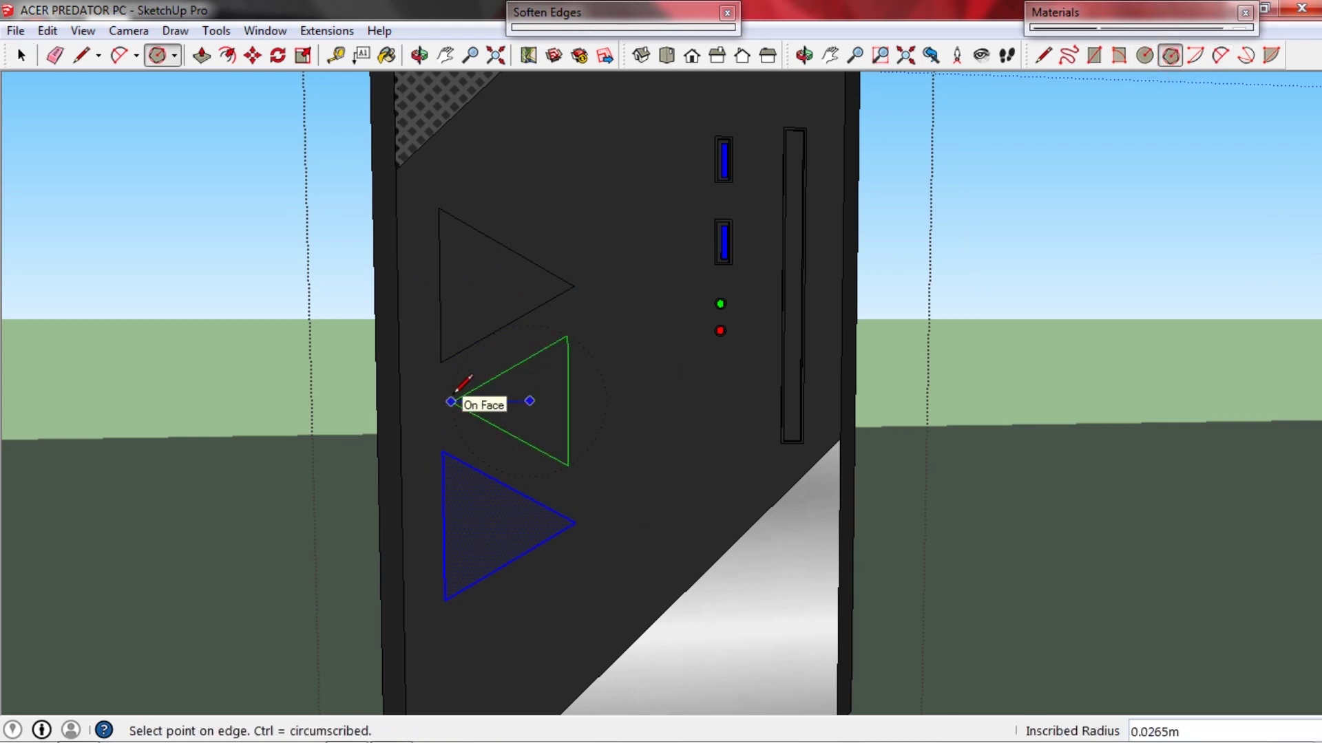
key(space)
scroll(468, 382, down, 2)
click(310, 454)
Move the small middle triangle sideways toward the front face's nearby outer edge.
scroll(310, 455, up, 2)
double_click(629, 359)
scroll(638, 358, up, 3)
key(m)
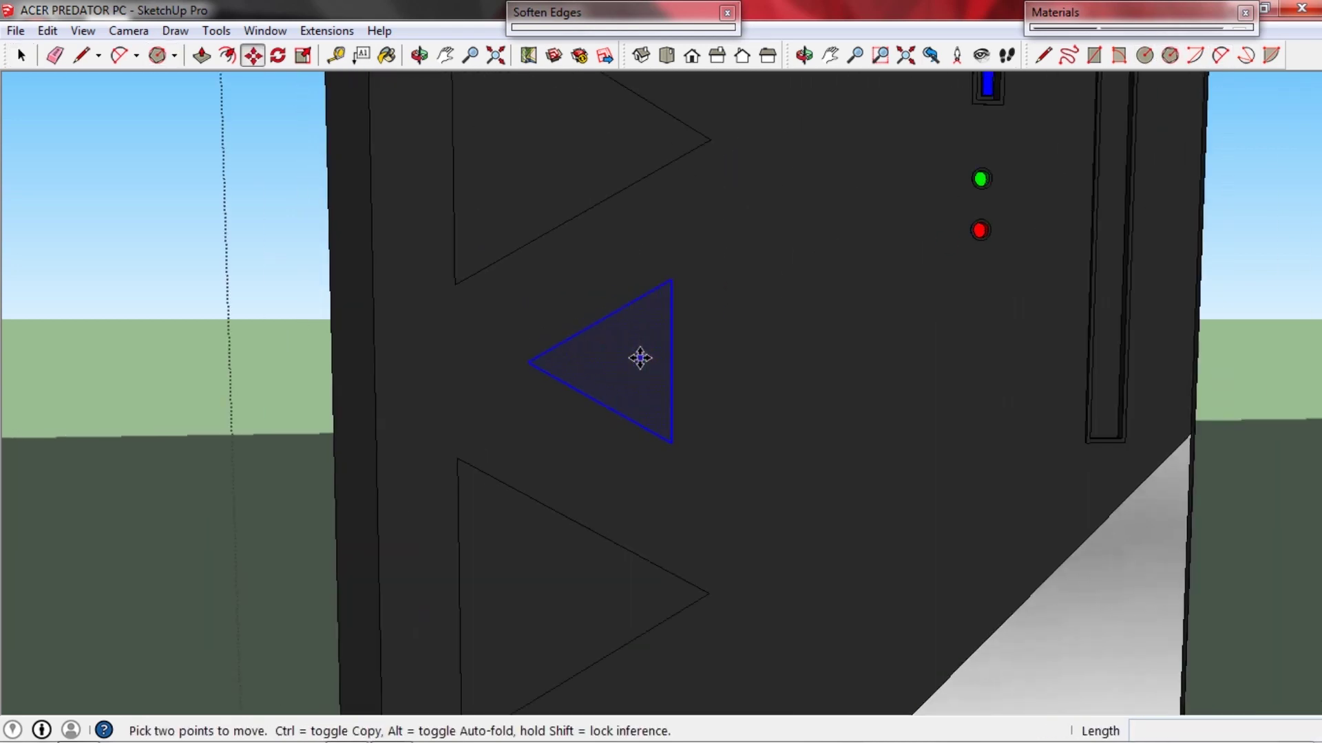
click(524, 359)
key(space)
scroll(522, 360, down, 3)
scroll(513, 465, up, 2)
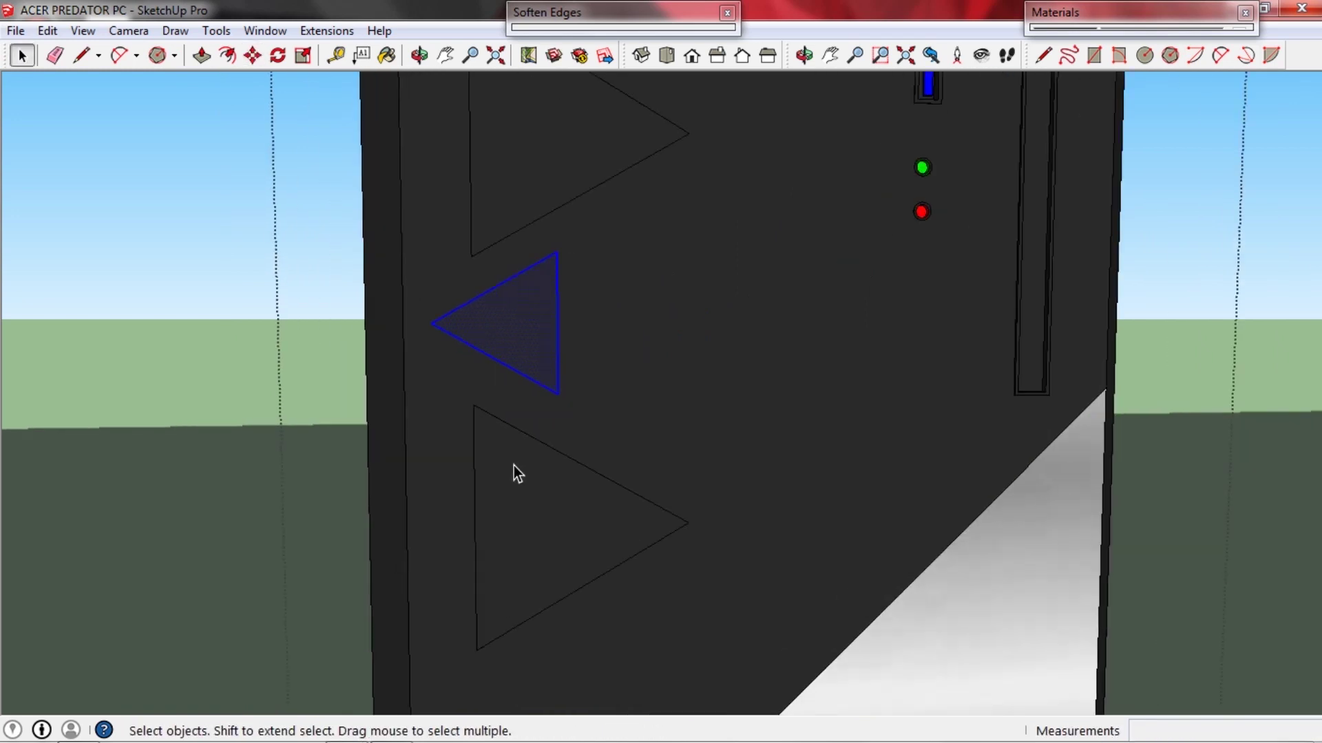
Move the lower large triangle slightly up toward the small middle triangle.
double_click(517, 465)
scroll(552, 460, up, 1)
key(m)
scroll(530, 501, up, 1)
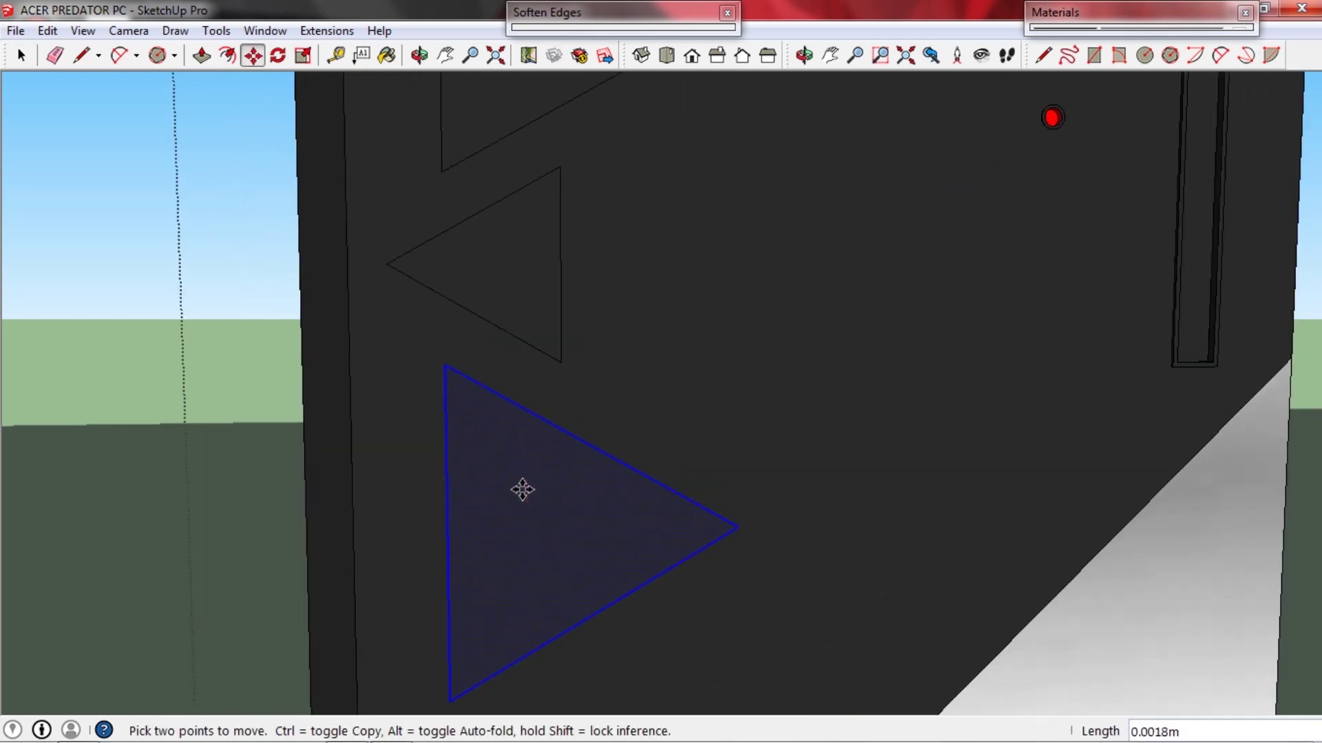
click(523, 490)
key(space)
scroll(581, 396, down, 5)
middle_drag(581, 390, 788, 403)
click(799, 414)
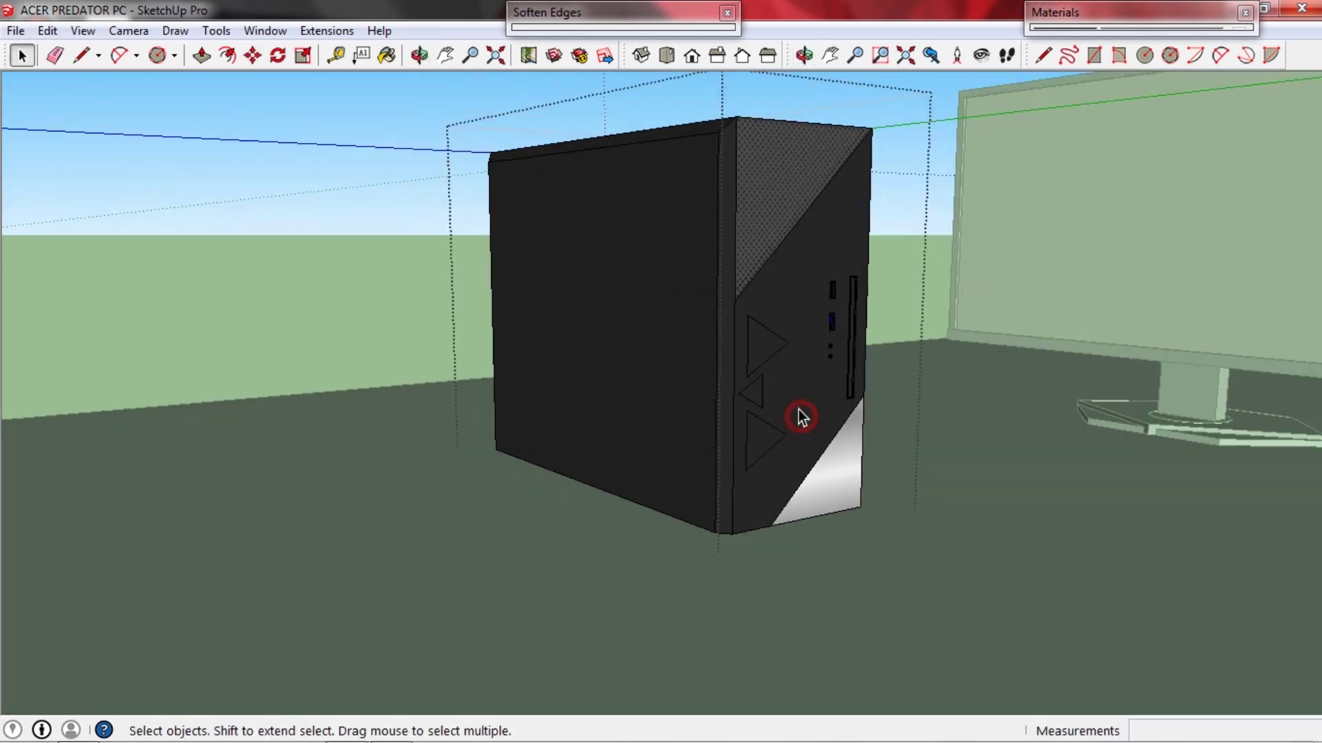
scroll(792, 399, up, 3)
middle_drag(677, 398, 689, 343)
scroll(695, 343, up, 3)
key(p)
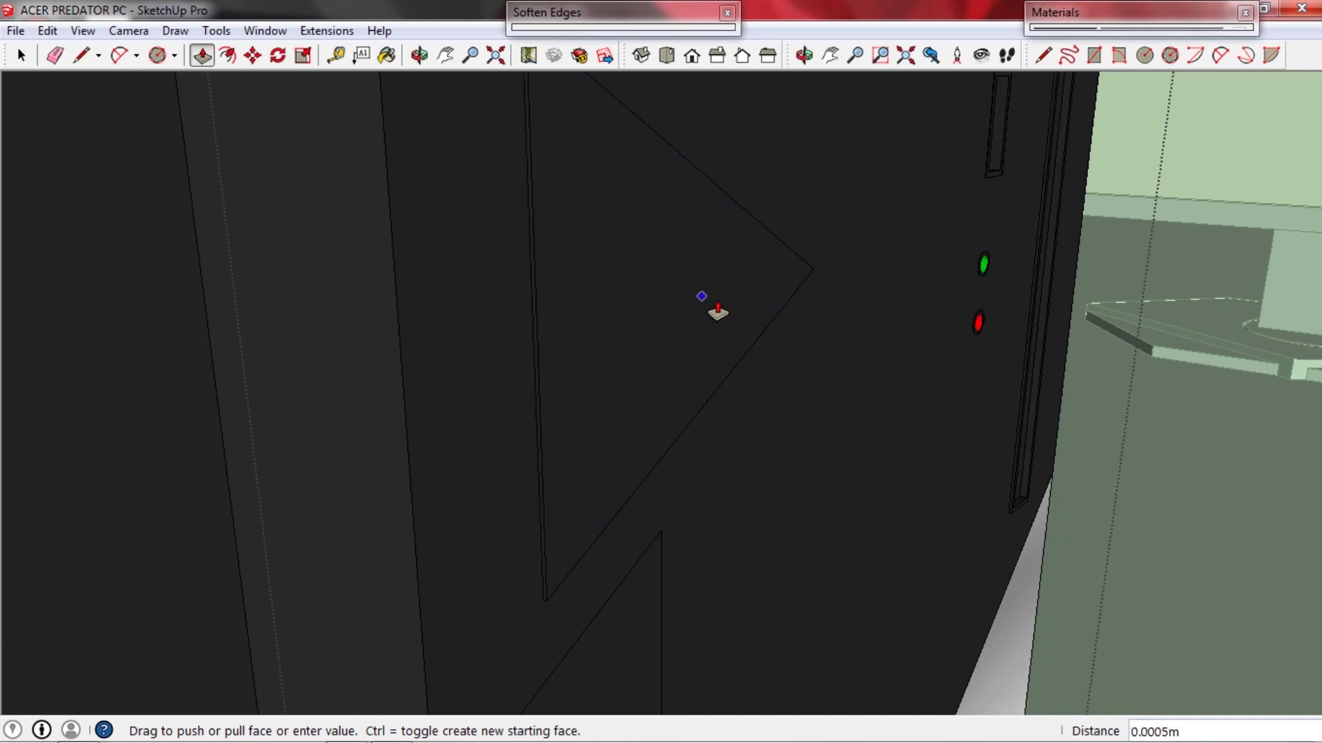
scroll(695, 332, down, 2)
key(p)
scroll(675, 326, down, 3)
Paint the three front triangles with 0020_Red.
key(b)
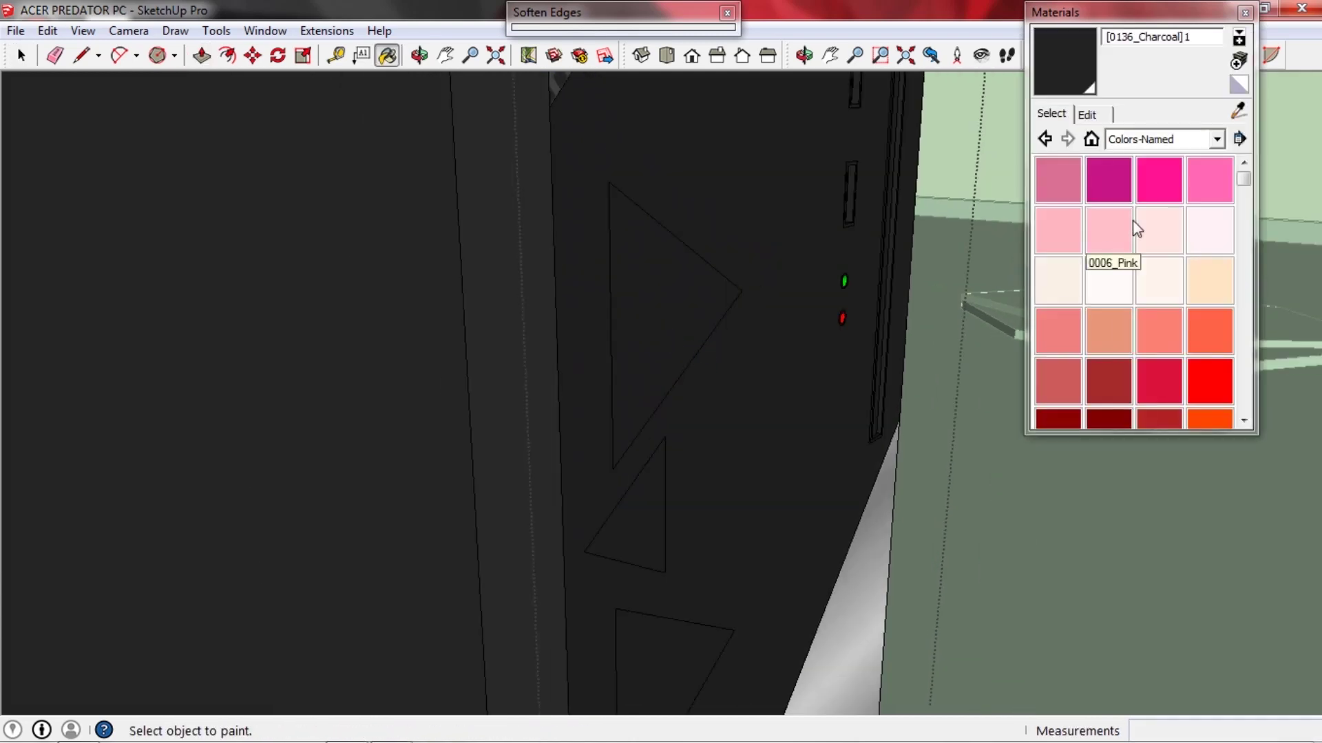
click(1210, 380)
click(671, 344)
click(643, 495)
shift+middle_drag(644, 495, 621, 368)
click(629, 534)
Extrude the upper and middle red triangles about 0.0012 m out of the front face.
key(p)
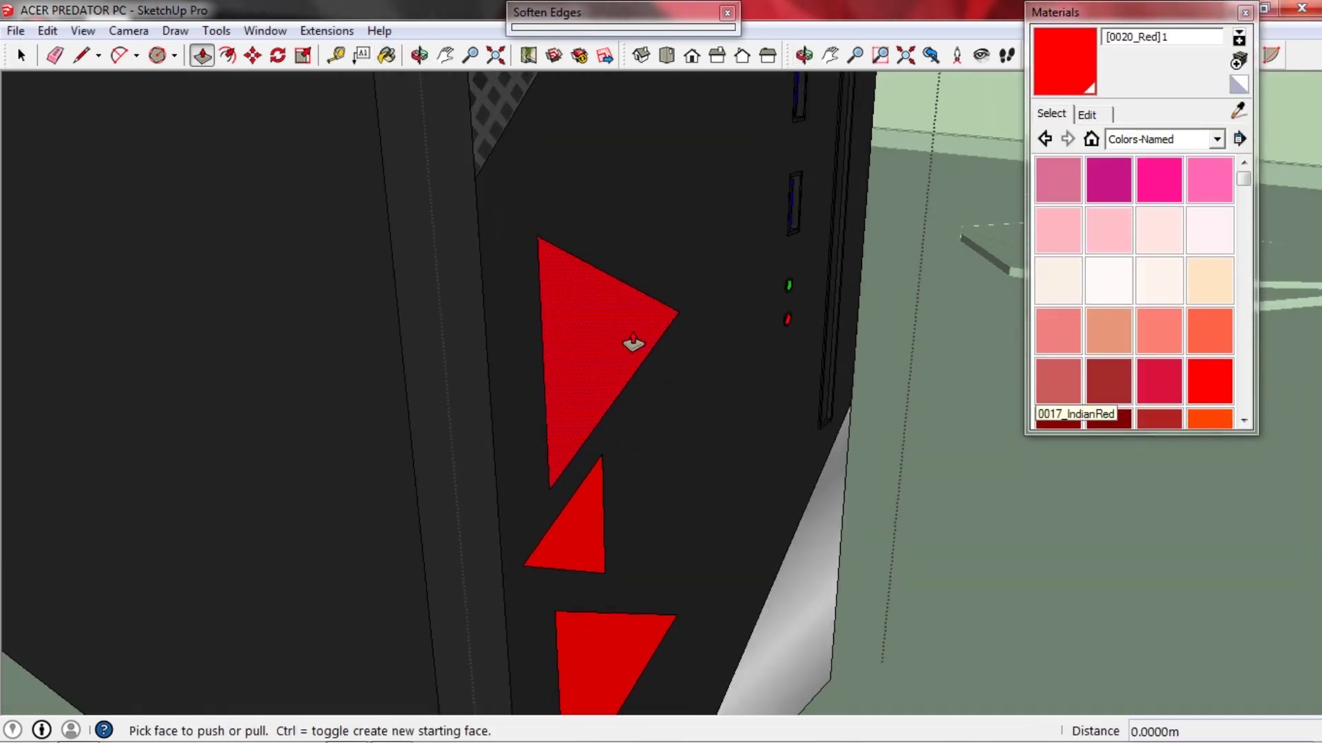
scroll(628, 345, up, 3)
click(569, 346)
scroll(585, 358, down, 4)
scroll(601, 491, up, 2)
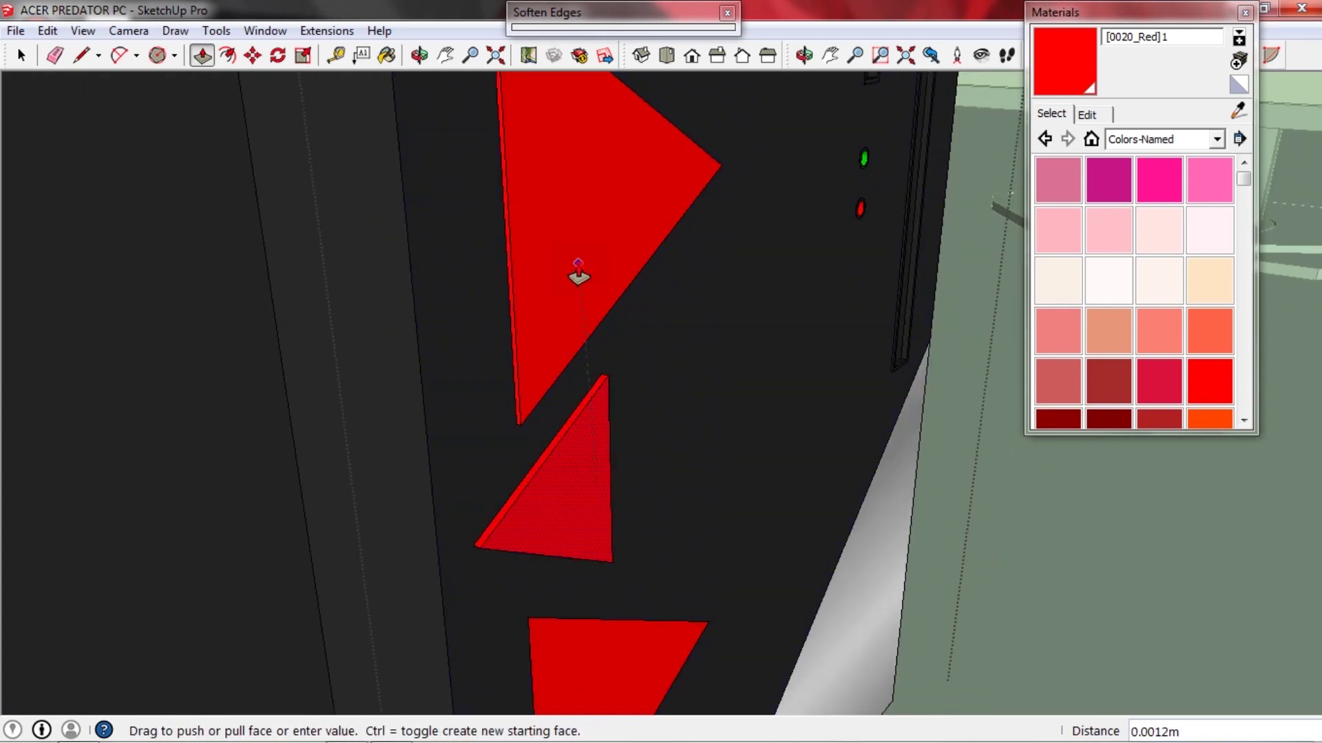
click(578, 263)
Extrude the lower red triangle to the same depth as the other two, undoing the mistaken push/pull.
shift+middle_drag(598, 658, 620, 481)
click(620, 469)
click(615, 329)
key(ctrl+z)
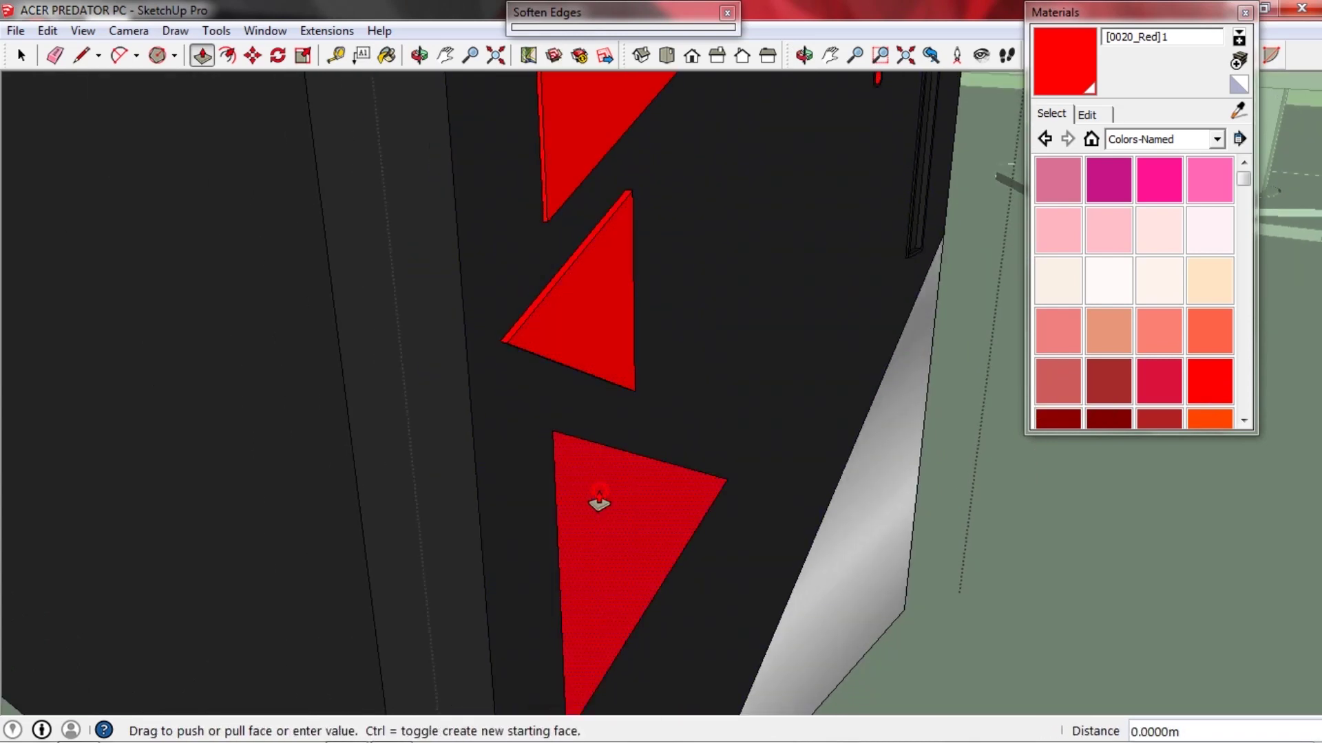
scroll(686, 365, down, 1)
click(1183, 12)
Draw a large triangle pointing to the rear on the tower's side panel and shift it into position.
scroll(453, 308, down, 7)
middle_drag(452, 308, 682, 262)
scroll(619, 247, up, 4)
middle_drag(689, 319, 722, 317)
triple_click(656, 241)
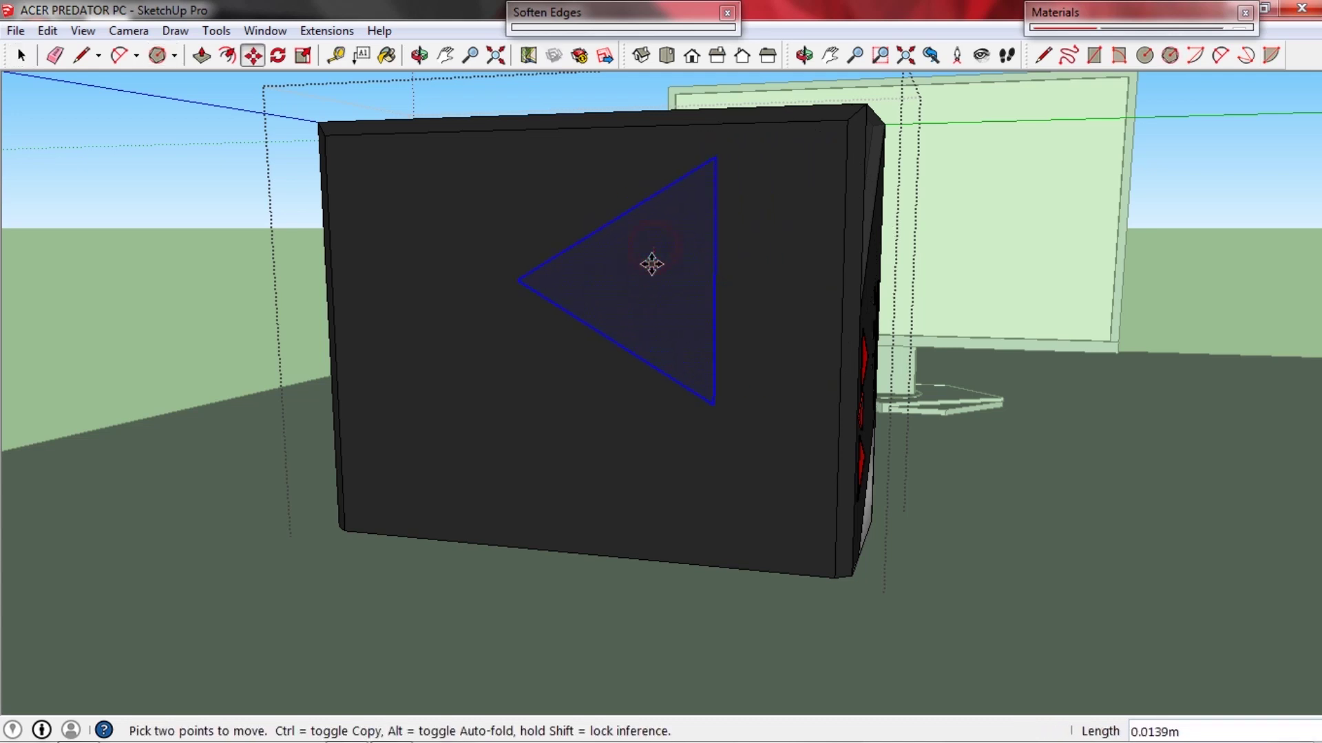
middle_drag(636, 262, 655, 304)
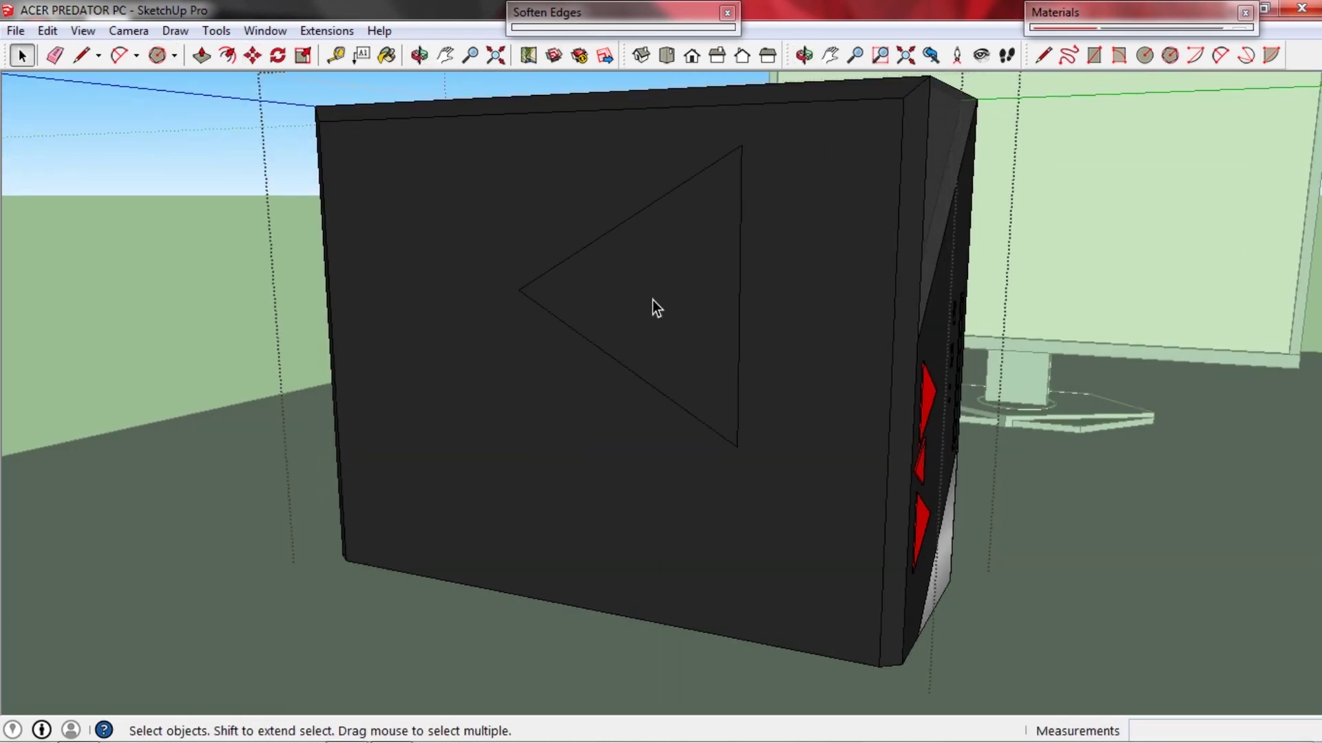
Offset the side panel triangle outward about 0.006 m to form a frame around it.
scroll(689, 309, up, 2)
click(724, 315)
key(f)
scroll(661, 282, up, 2)
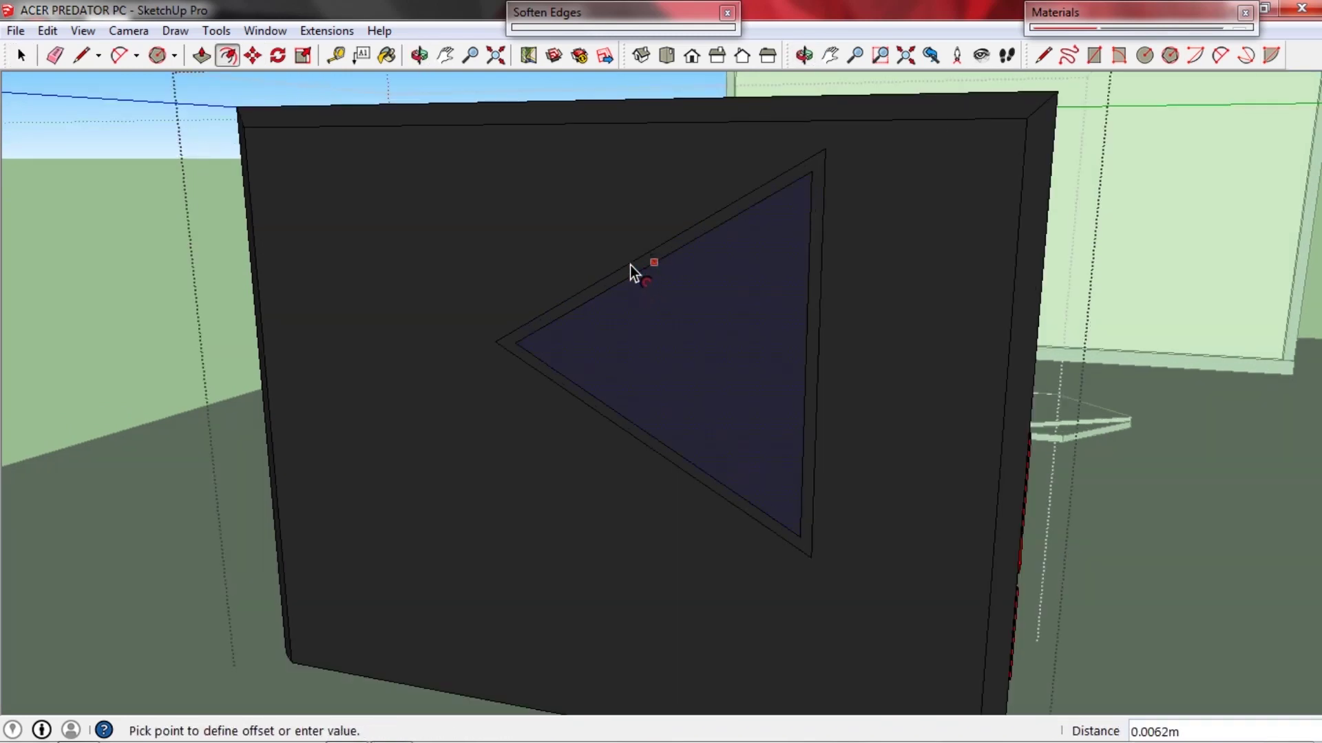
click(630, 265)
Paint the inner triangle of the side panel with Translucent_Glass_Blue to make a window.
middle_drag(630, 266, 658, 320)
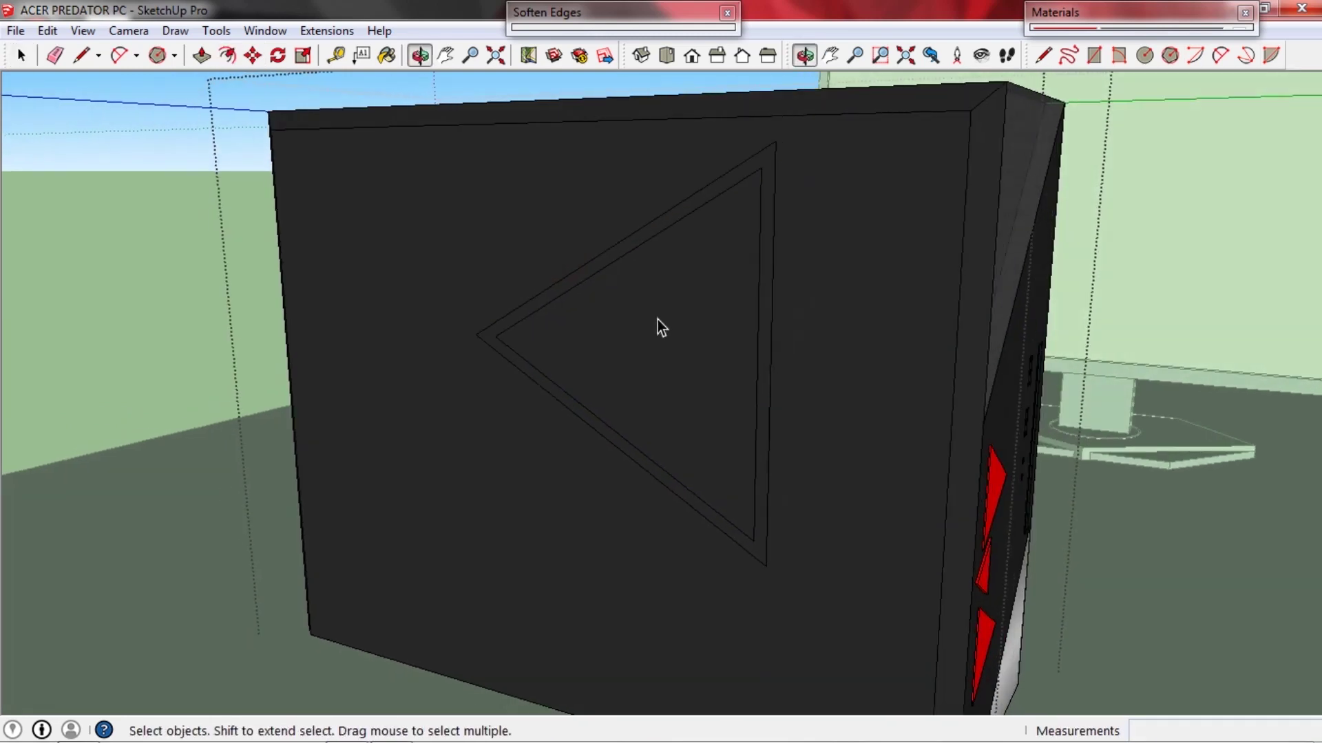
double_click(678, 342)
key(b)
mouse_move(1241, 183)
mouse_down()
mouse_move(1244, 314)
mouse_move(1244, 218)
mouse_up()
click(1218, 141)
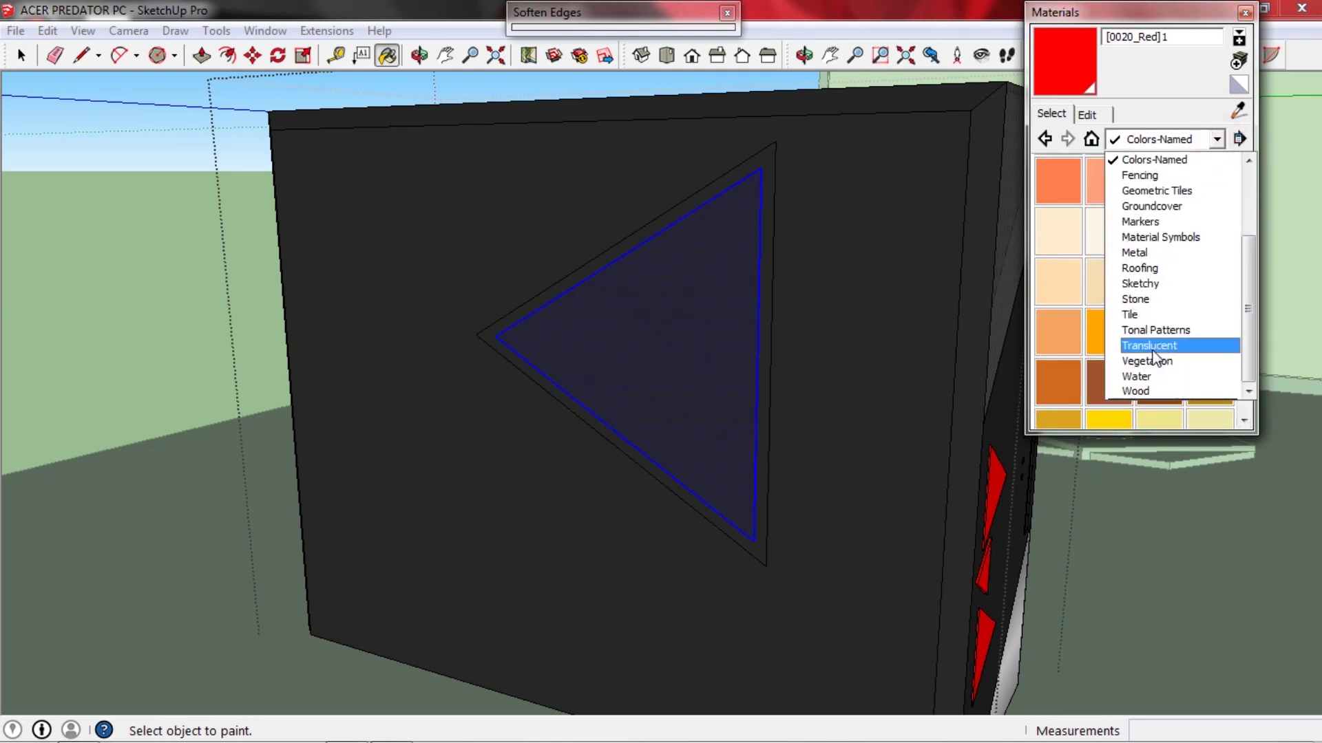
click(1165, 347)
click(696, 316)
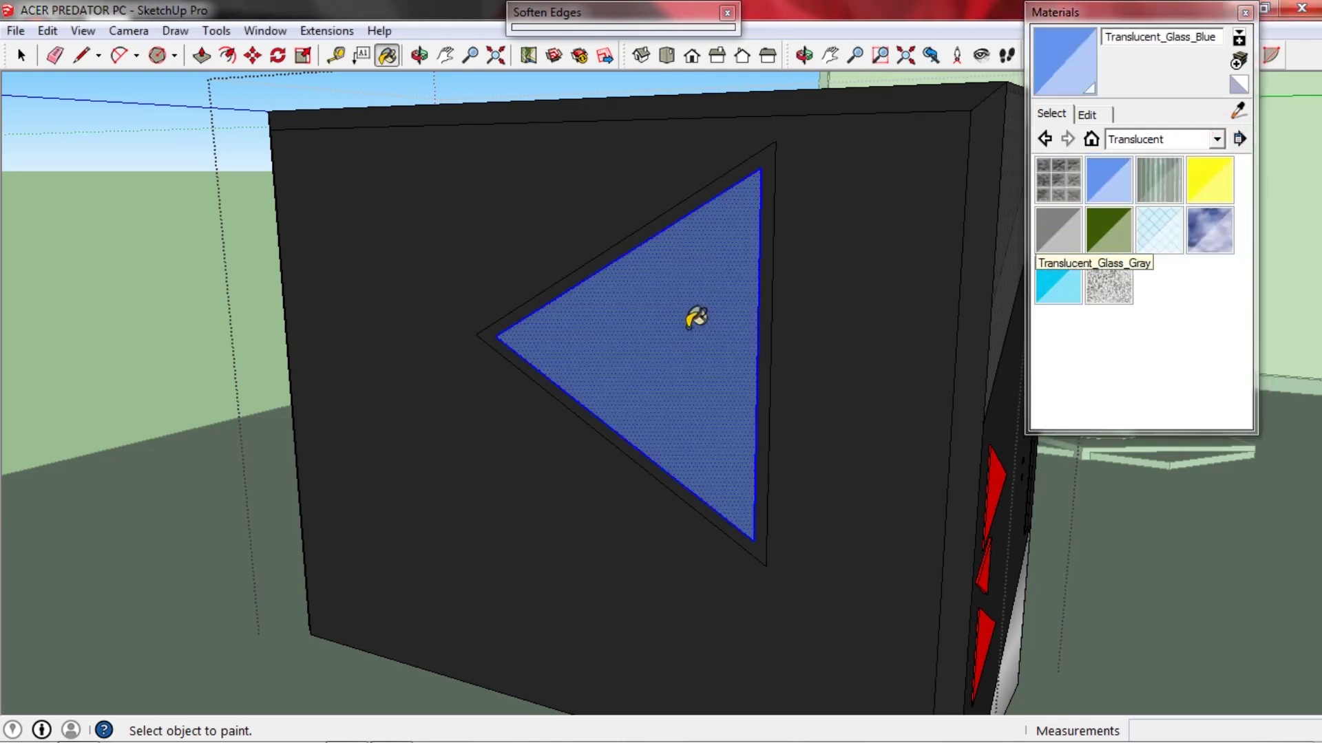
middle_drag(696, 316, 519, 374)
click(1086, 113)
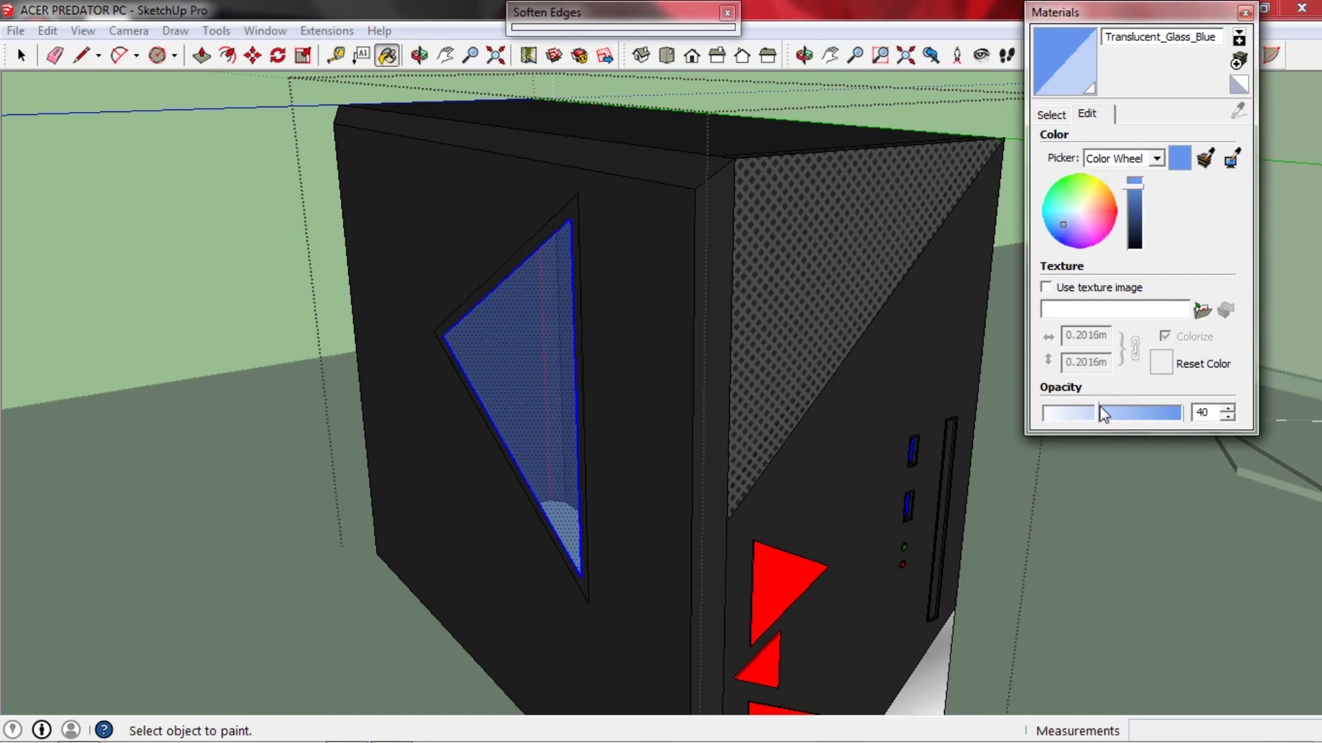
click(1190, 16)
key(space)
middle_drag(689, 327, 755, 286)
click(745, 319)
key(p)
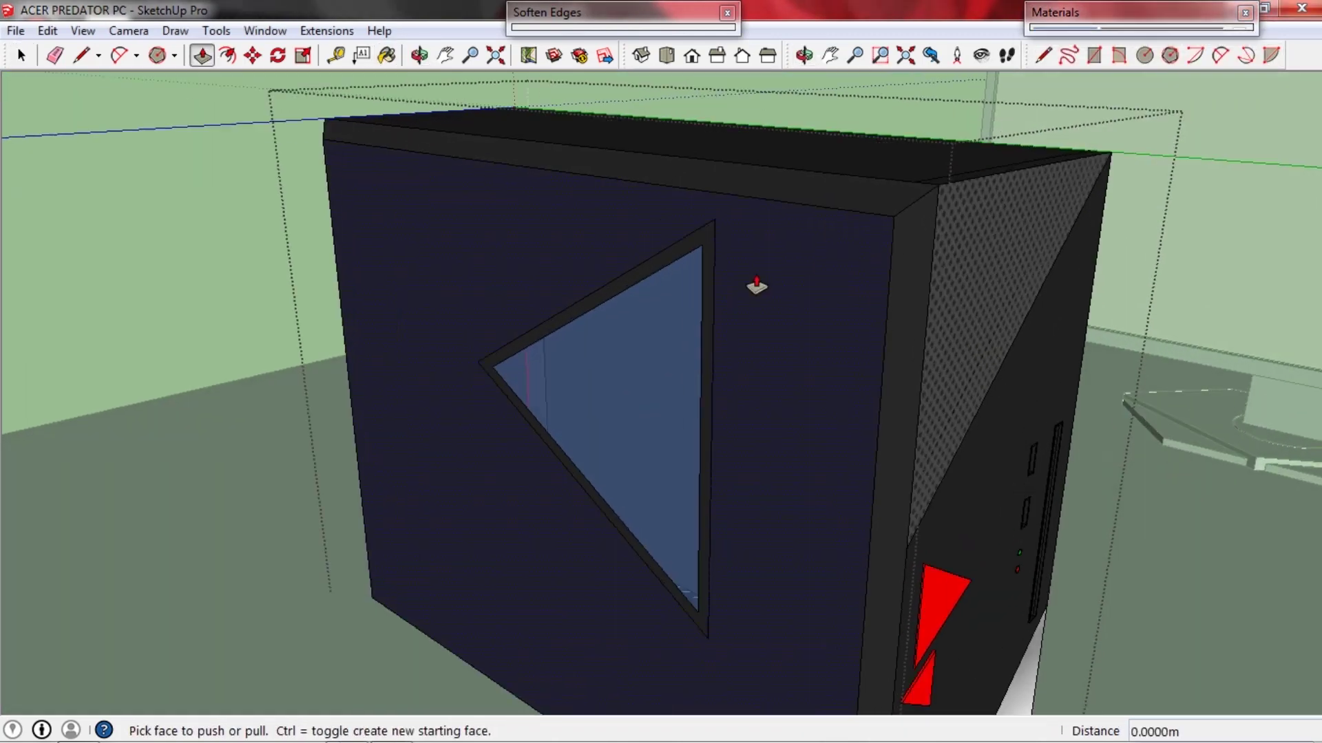
scroll(730, 283, up, 3)
Paint the frame around the triangular side window with the 0020_Red already used on the front triangles.
key(b)
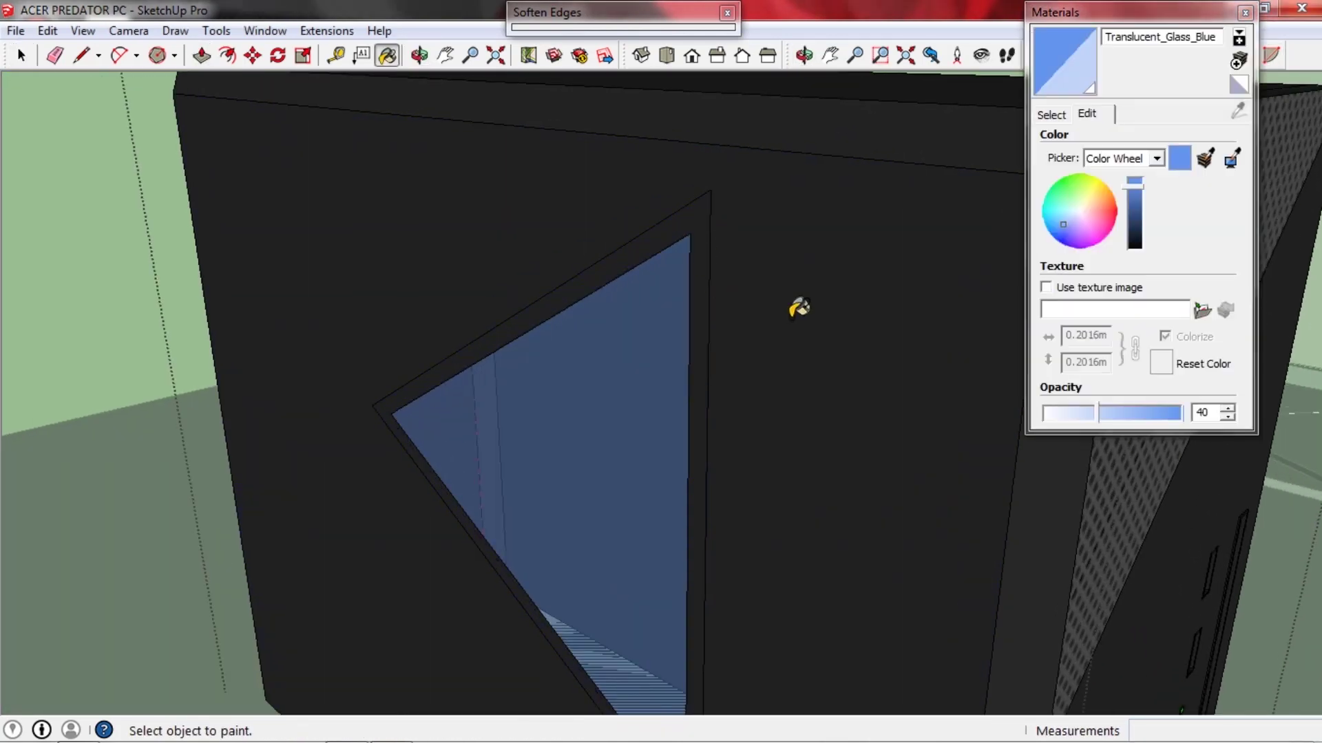
click(1060, 117)
click(1217, 139)
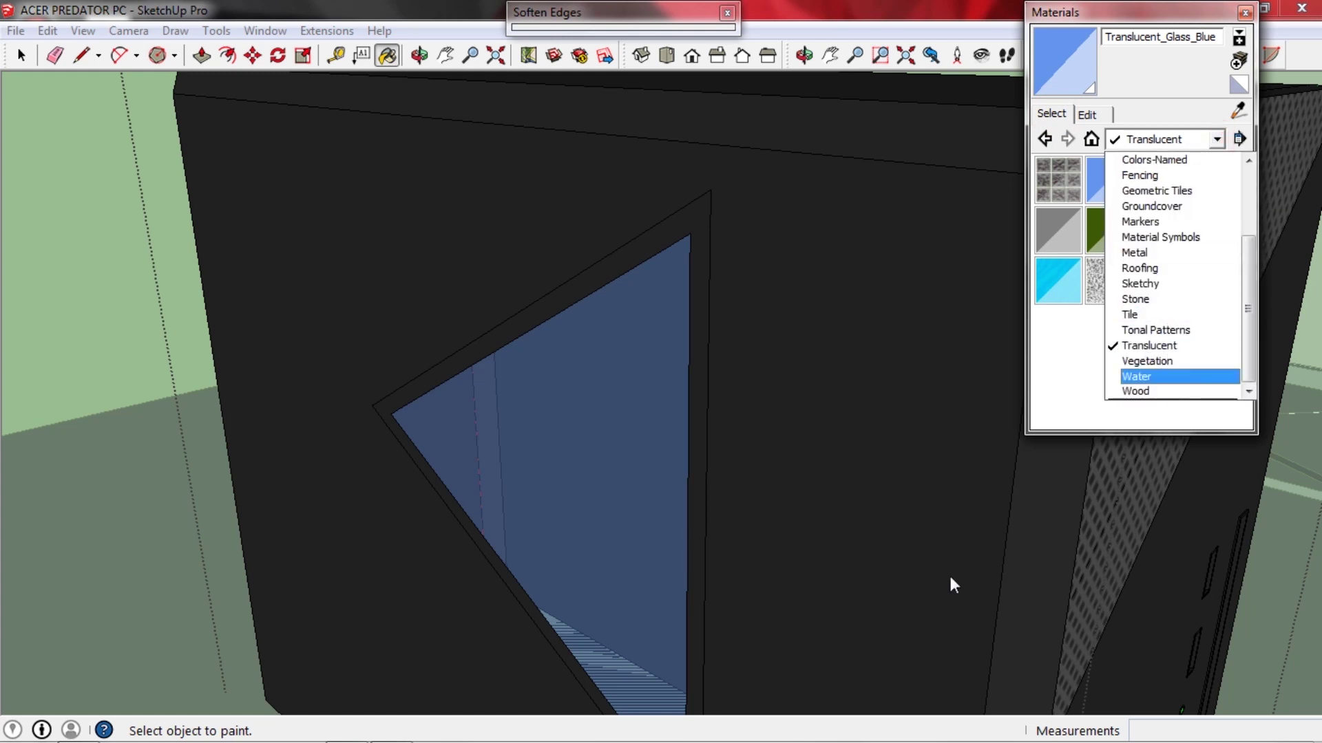
click(1117, 7)
scroll(1004, 548, down, 2)
middle_drag(1064, 663, 1015, 641)
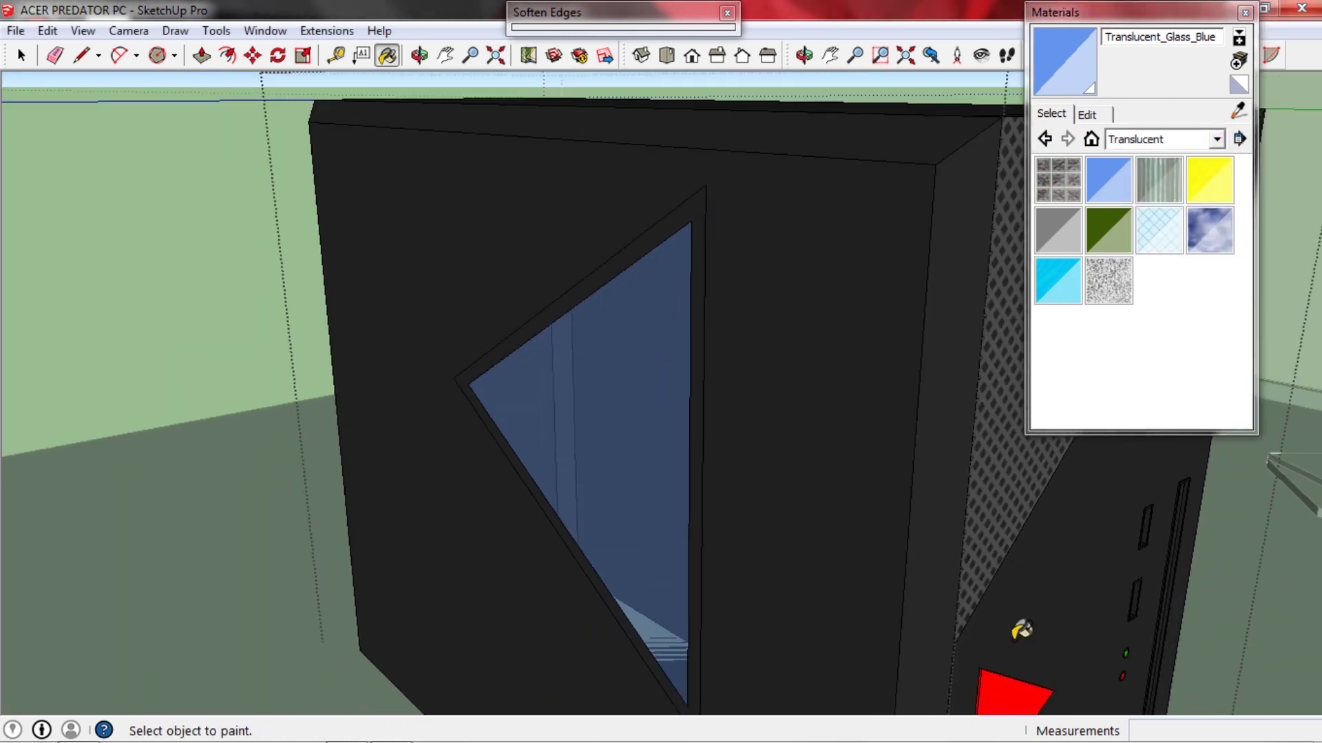
scroll(697, 227, up, 2)
Extrude the red window frame about 0.0008 m.
key(p)
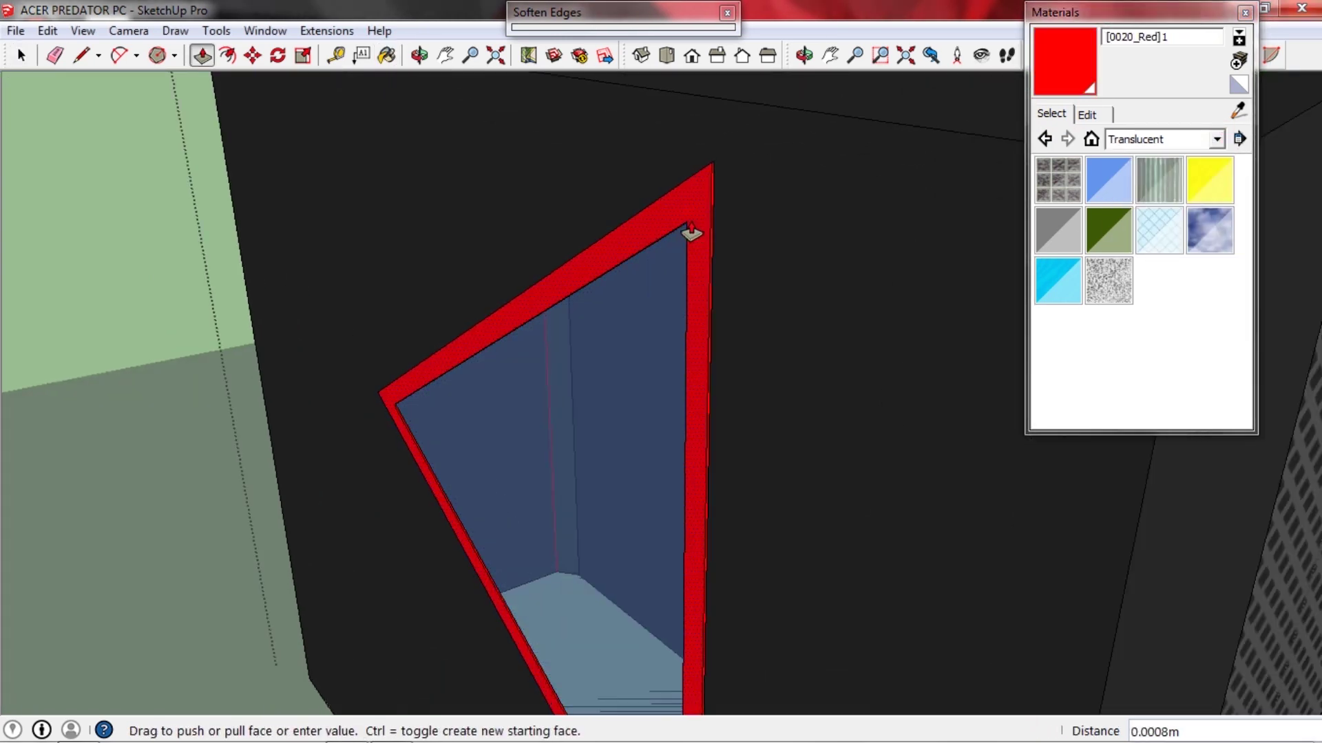
click(1126, 12)
middle_drag(836, 406, 906, 352)
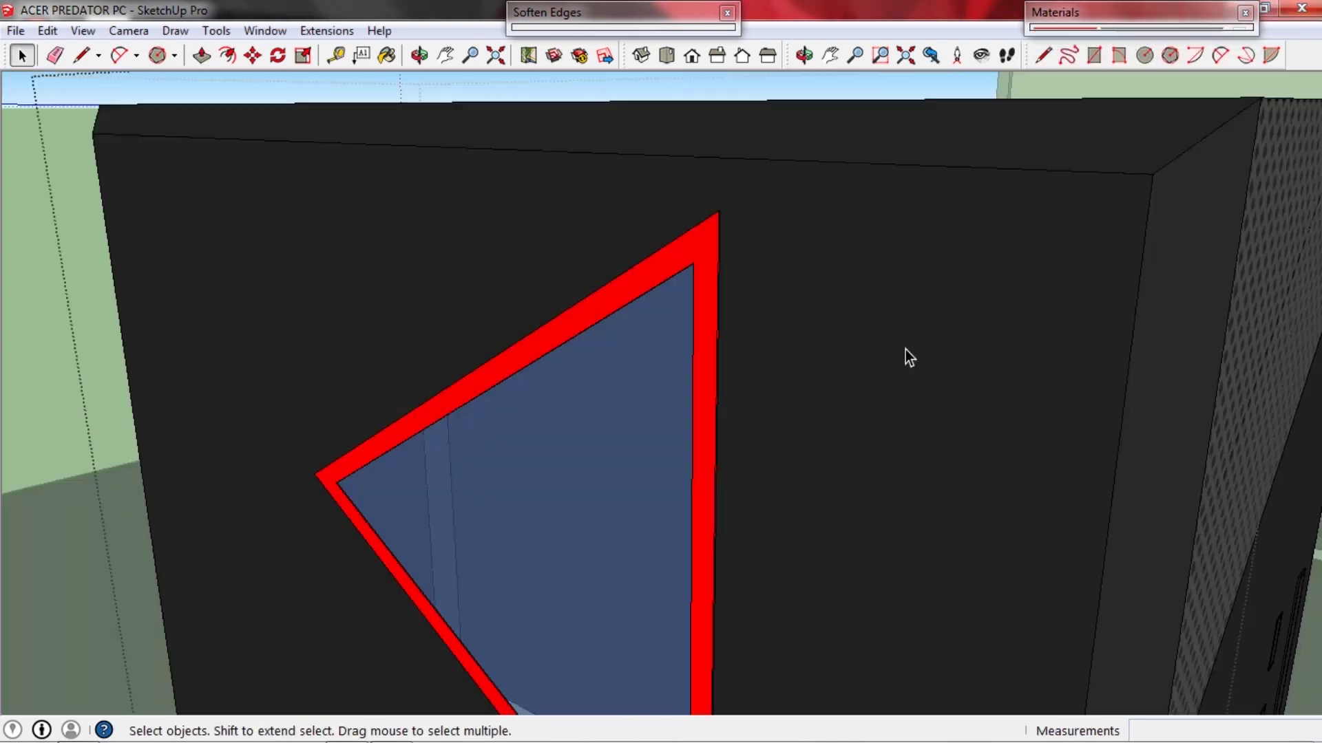
Offset the outline of the inner side wall inward, seen through the tower's open rear.
scroll(906, 352, down, 4)
middle_drag(677, 437, 803, 369)
scroll(891, 410, up, 2)
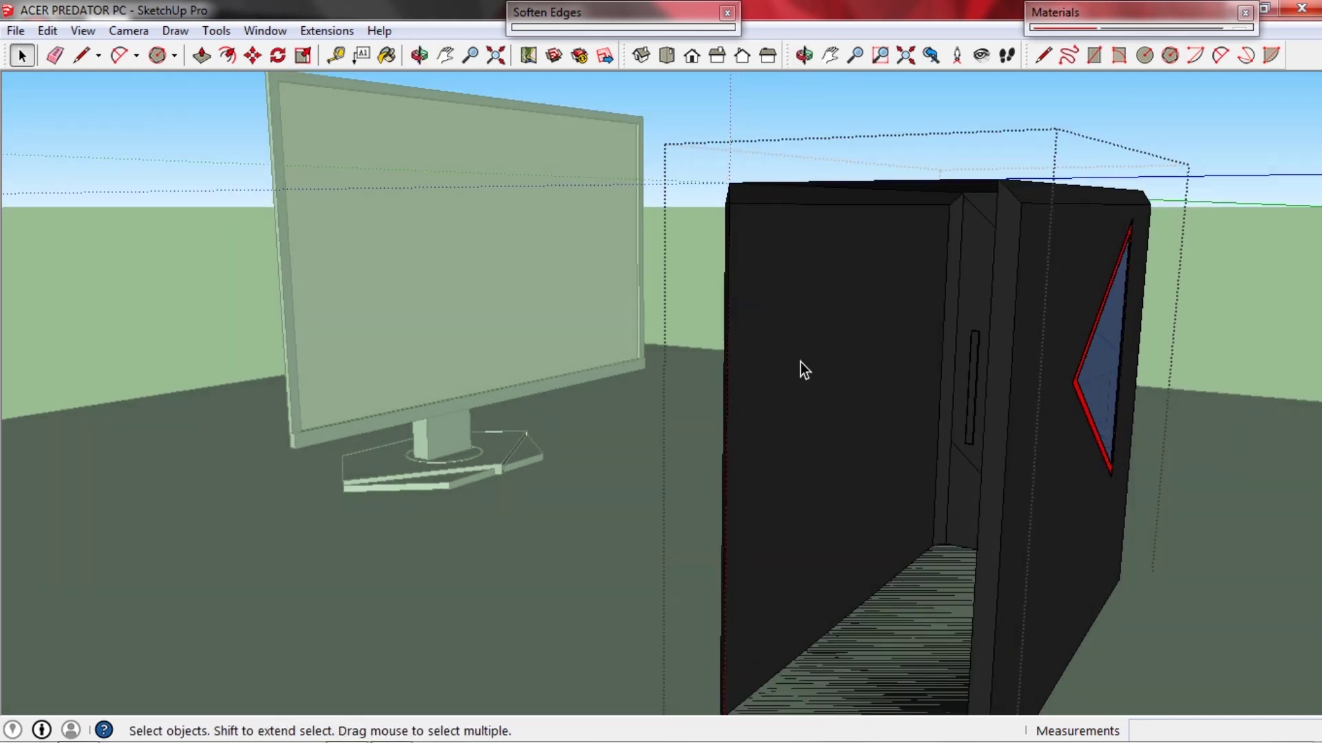
key(f)
click(801, 186)
middle_drag(811, 305, 812, 204)
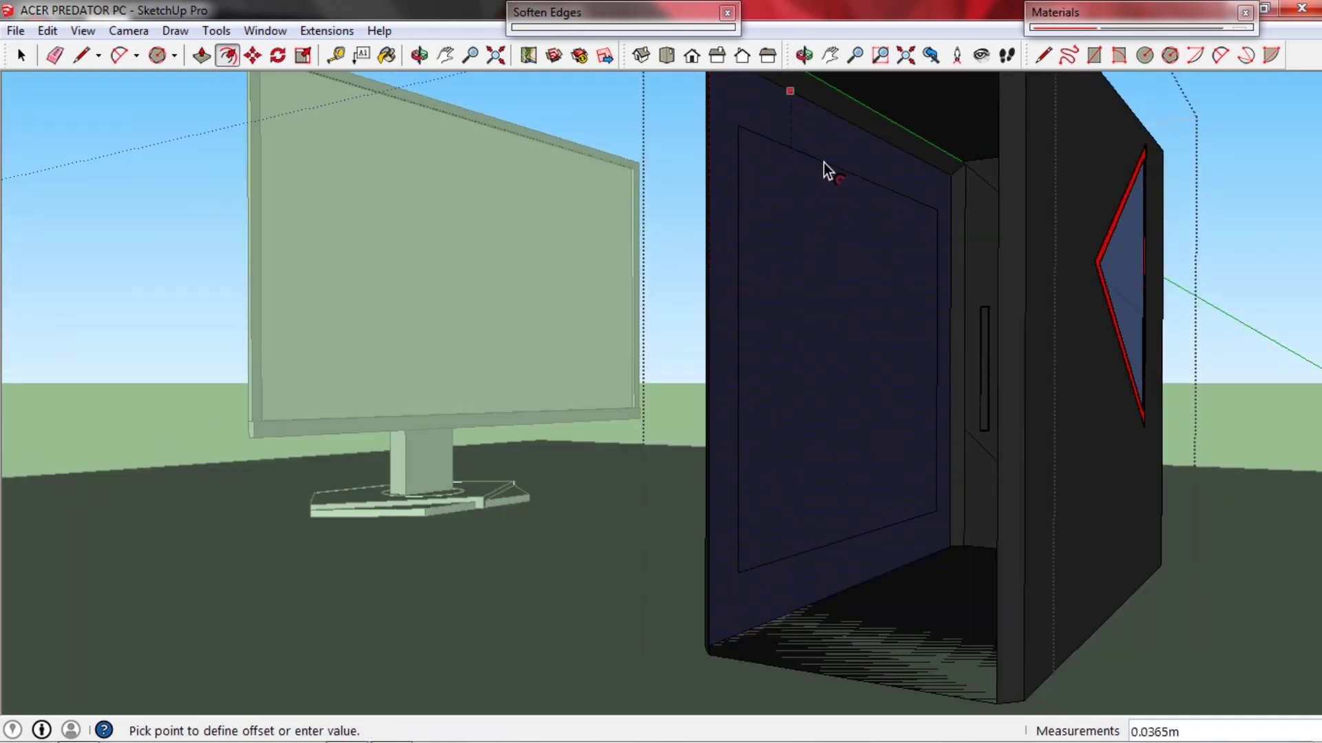
click(825, 133)
key(space)
drag(825, 164, 920, 244)
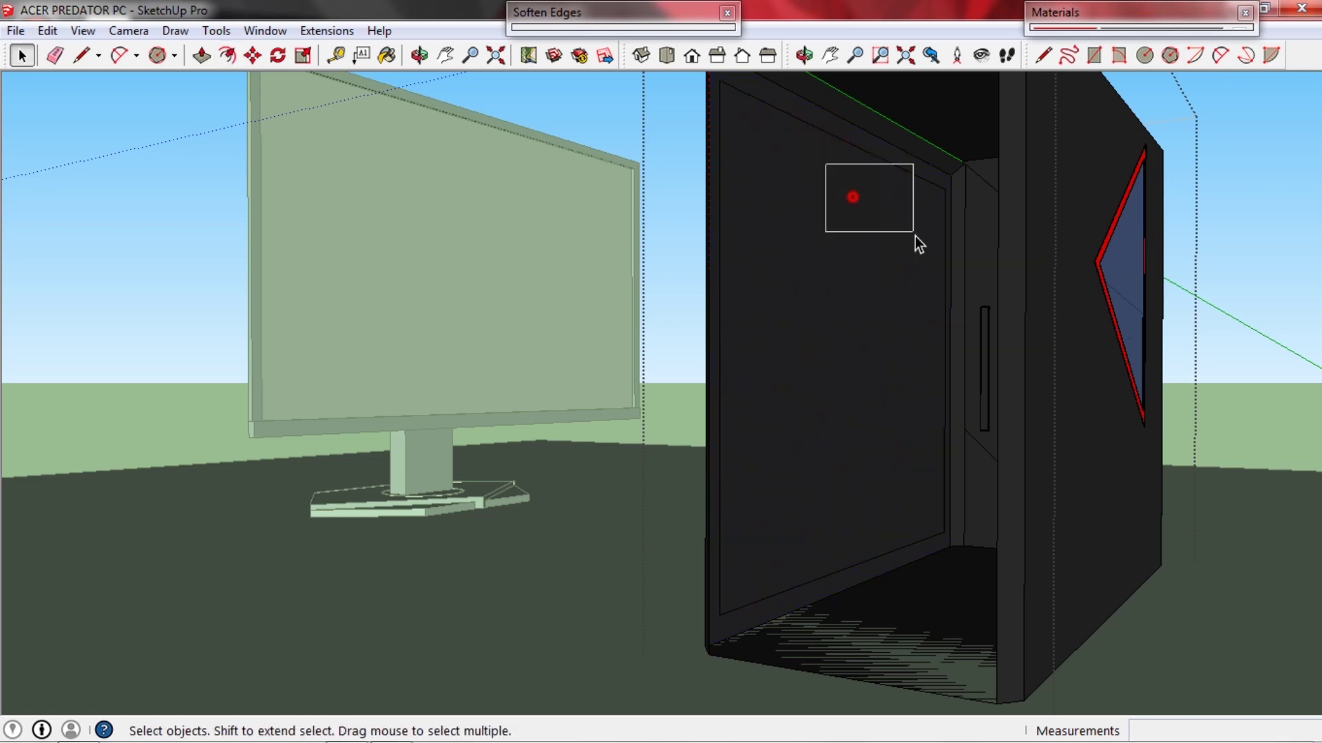
Push/pull the inset panel of the tower's inner side wall and delete the leftover face.
key(p)
click(859, 278)
middle_drag(915, 237, 1130, 351)
click(901, 281)
key(space)
double_click(1023, 348)
key(Delete)
Paint the inner side wall panel with 0011_Seashell from the Colors-Named library.
mouse_move(1024, 347)
middle_down()
mouse_move(784, 369)
mouse_move(771, 355)
mouse_move(776, 368)
middle_up()
scroll(771, 356, down, 2)
key(b)
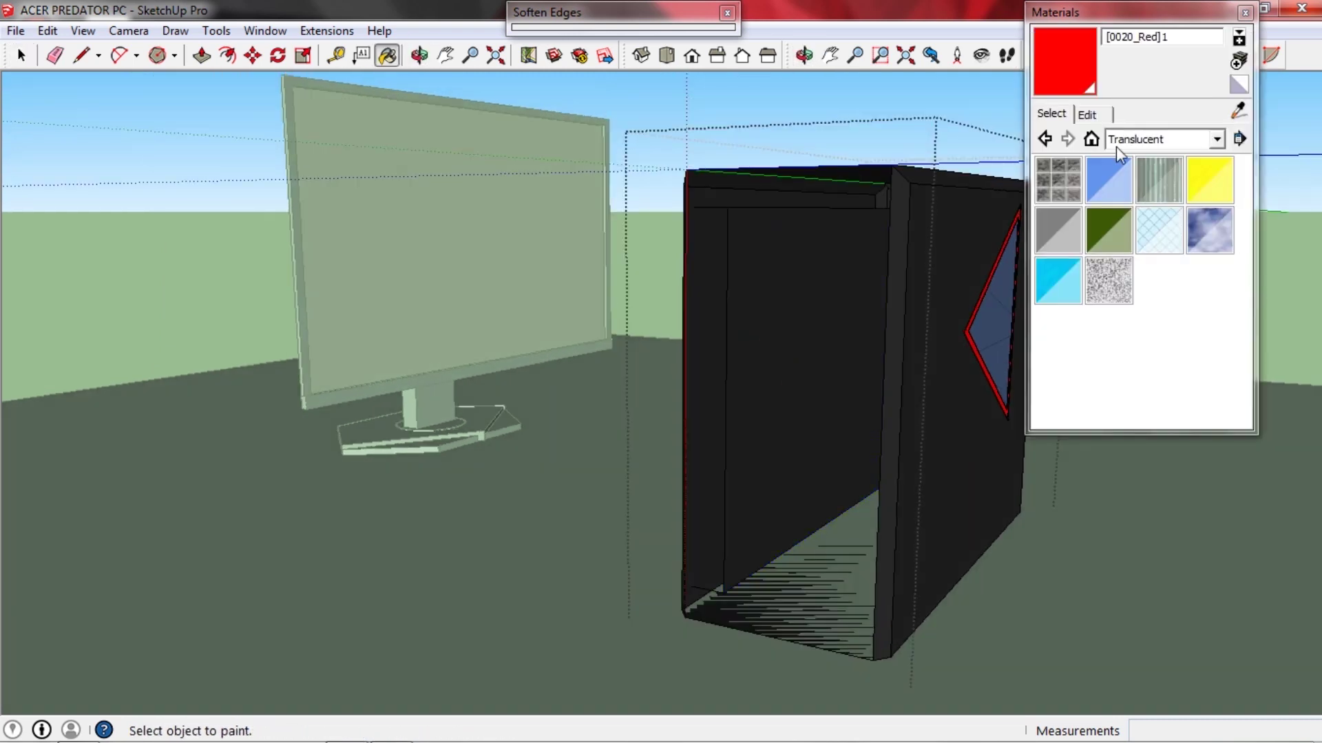
click(1217, 139)
click(1143, 166)
click(1159, 280)
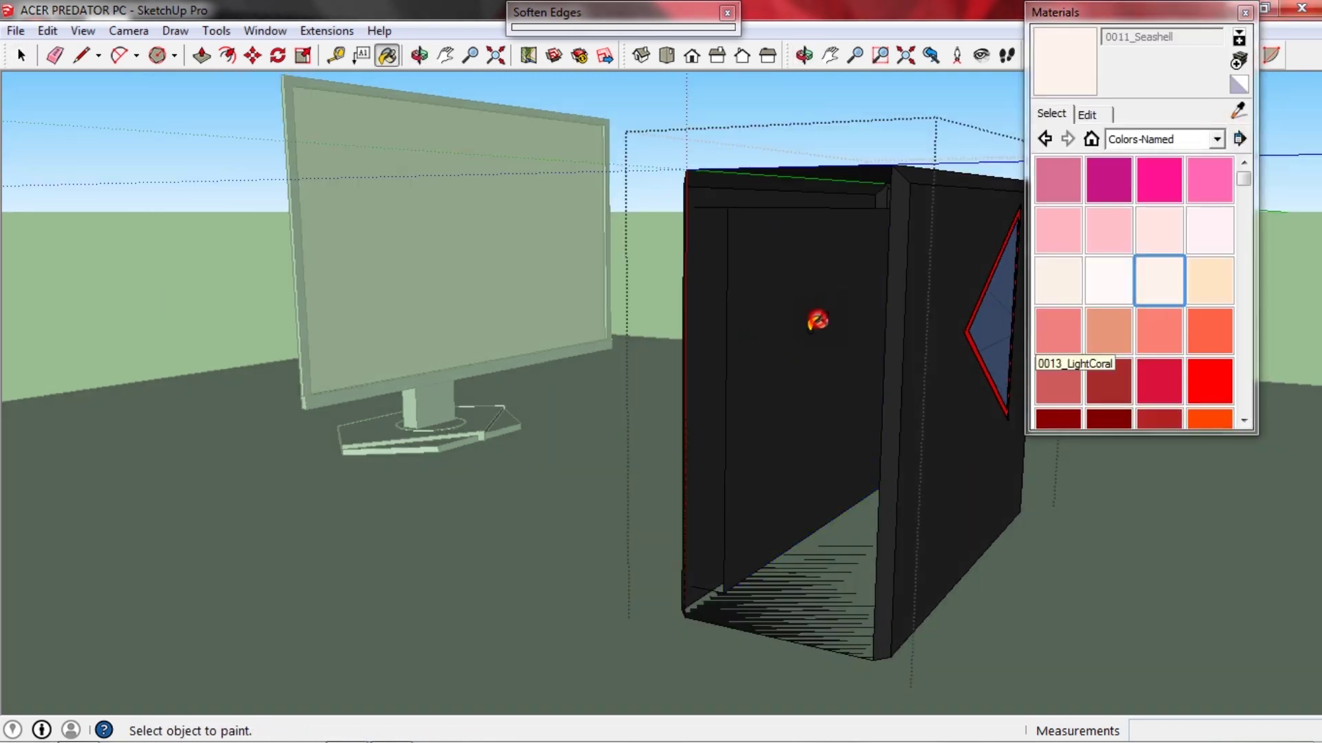
click(815, 307)
Give the Seashell material the placa-me-gigabyte-z370-aorus motherboard picture from the ASUS_X008D photo folder as its texture image.
middle_drag(815, 307, 894, 302)
click(1090, 114)
click(1204, 304)
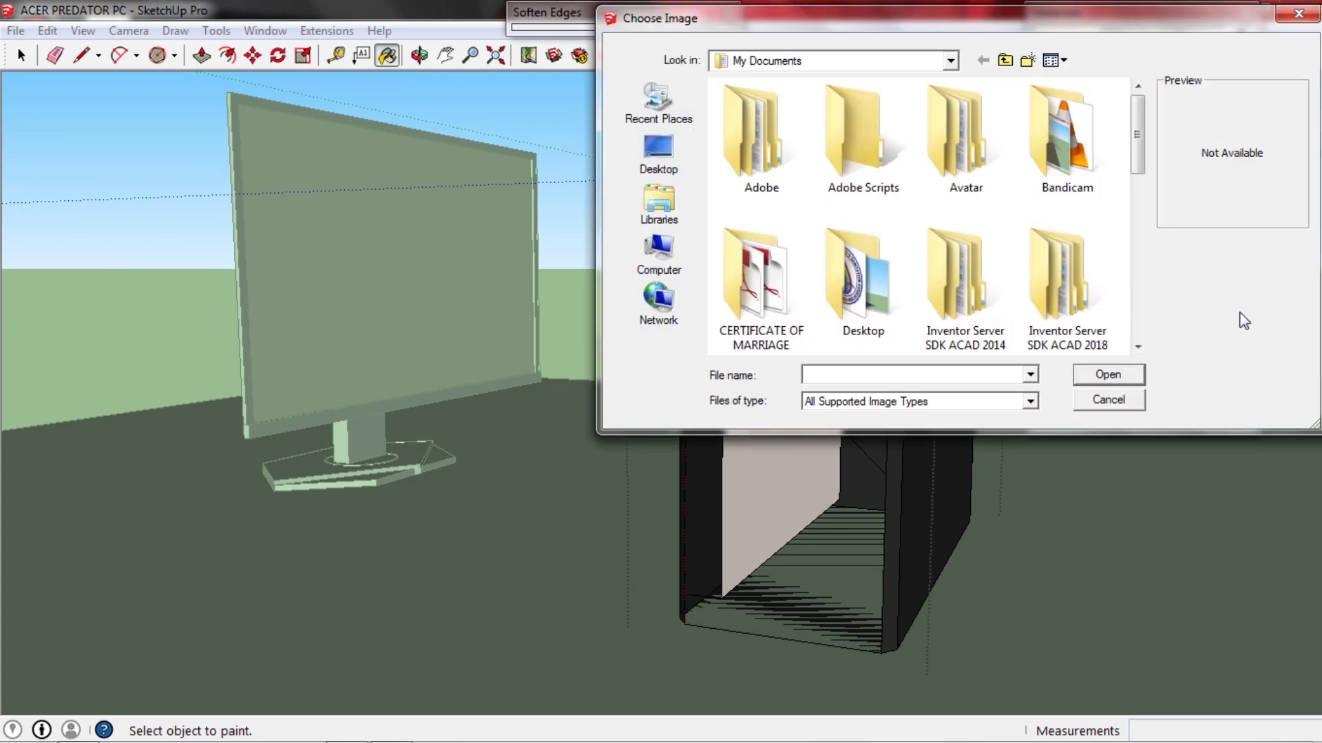
click(659, 254)
double_click(752, 173)
double_click(790, 111)
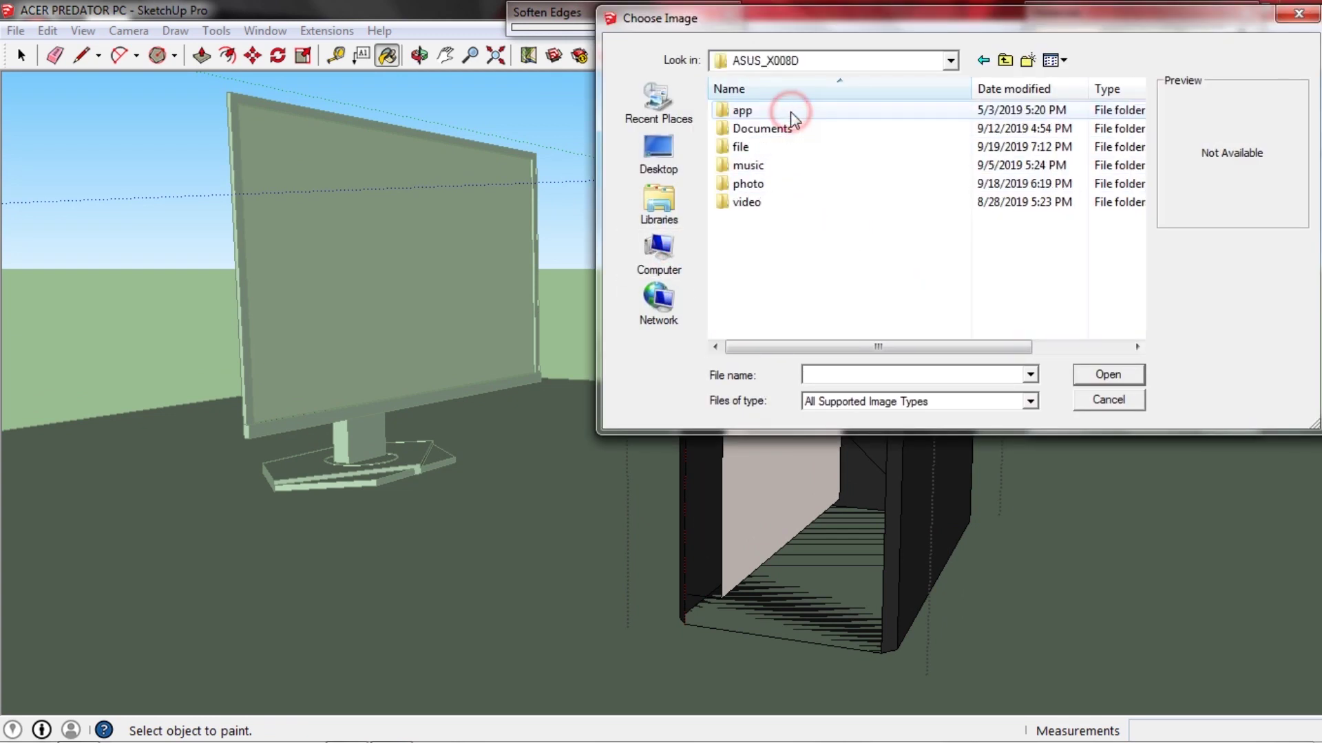
double_click(808, 182)
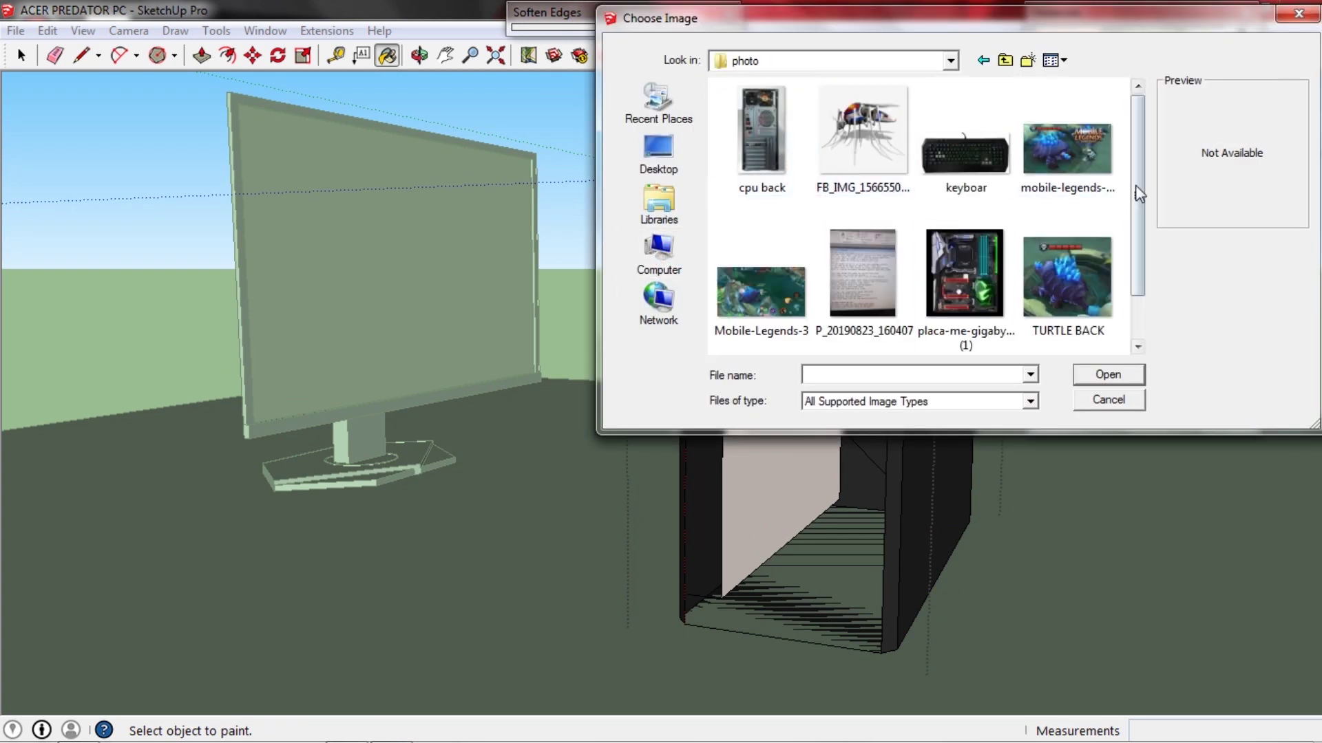
scroll(1139, 194, down, 2)
click(984, 231)
click(1117, 375)
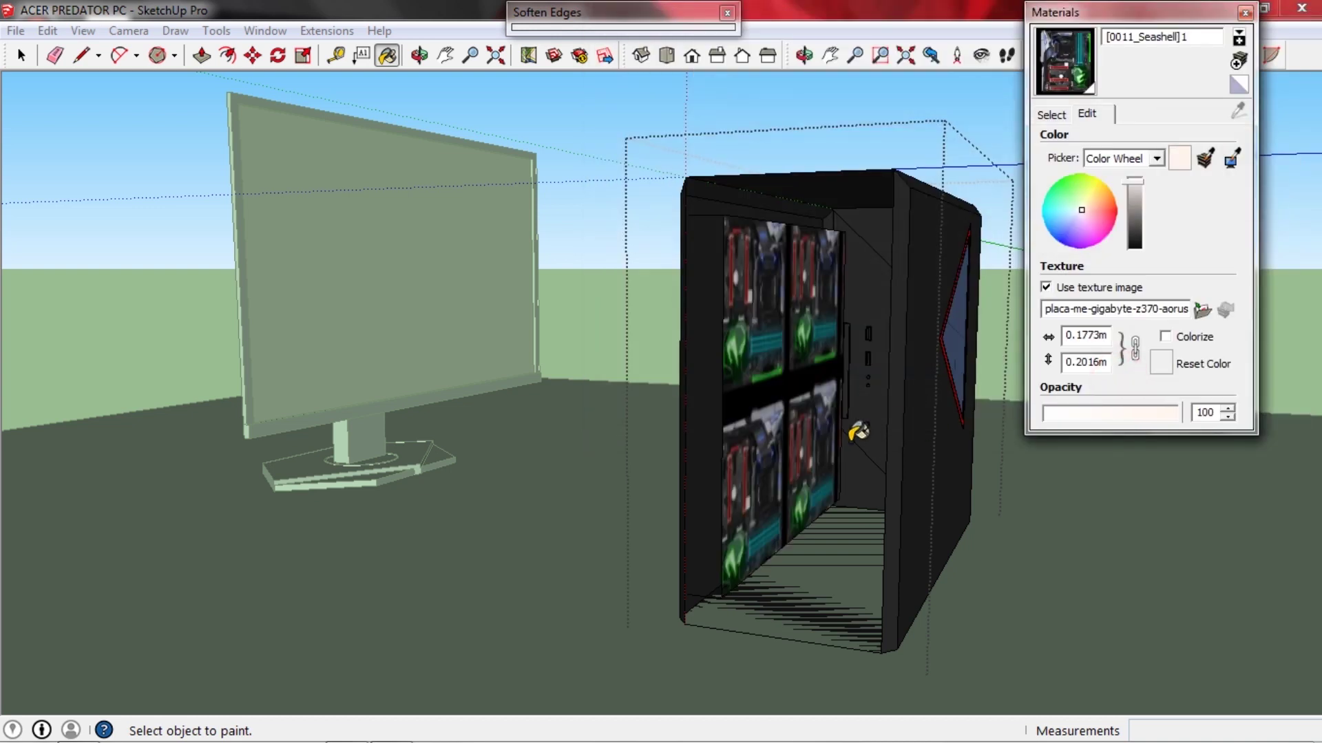
Try motherboard texture widths of 0.3730 m and 0.2730 m on the inner wall.
click(1087, 336)
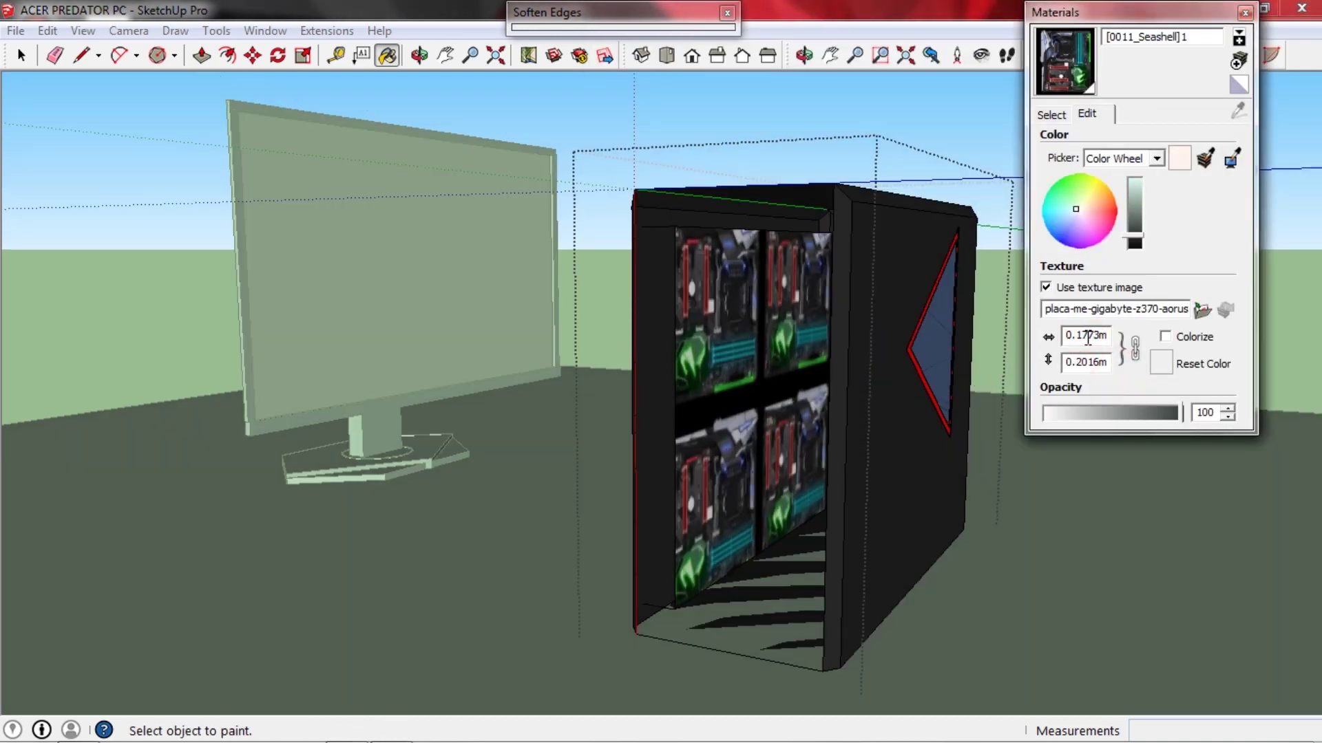
key(BackSpace)
key(BackSpace)
text(3)
middle_drag(919, 463, 344, 488)
click(1083, 335)
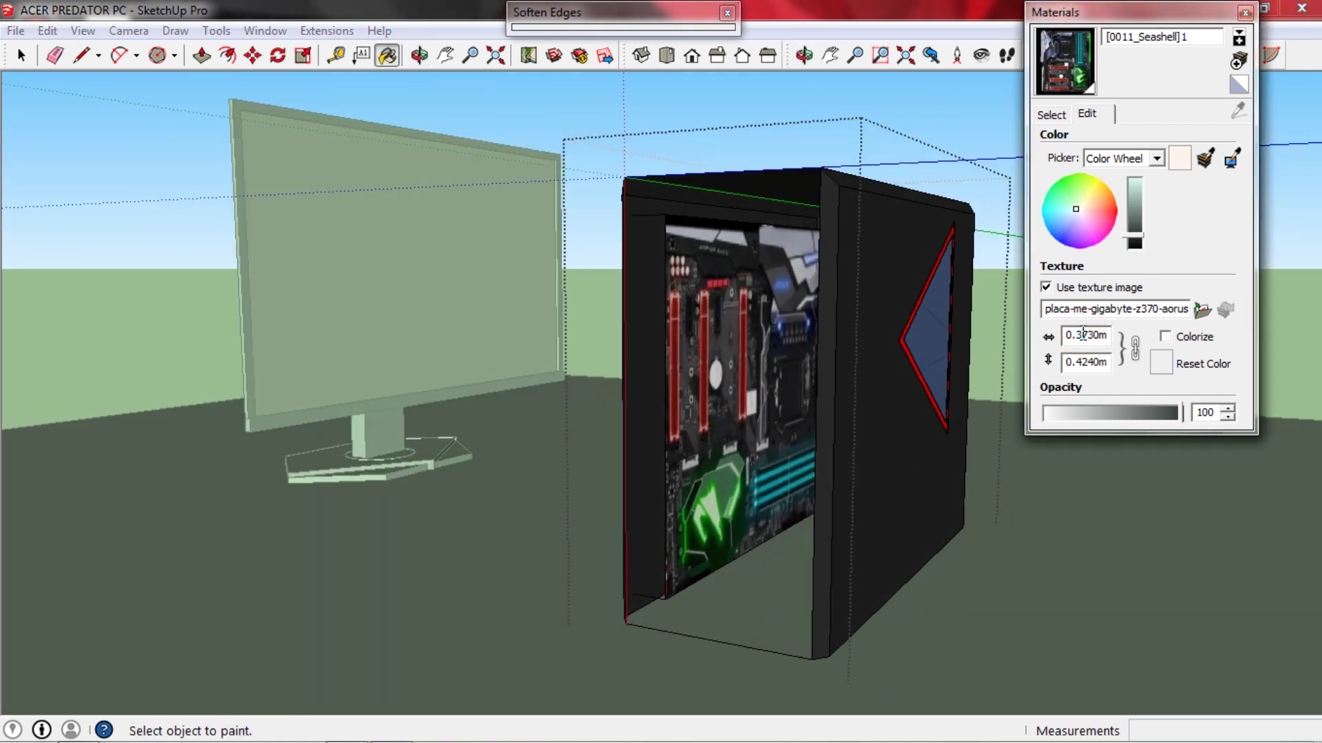
key(BackSpace)
text(2)
middle_drag(845, 507, 424, 469)
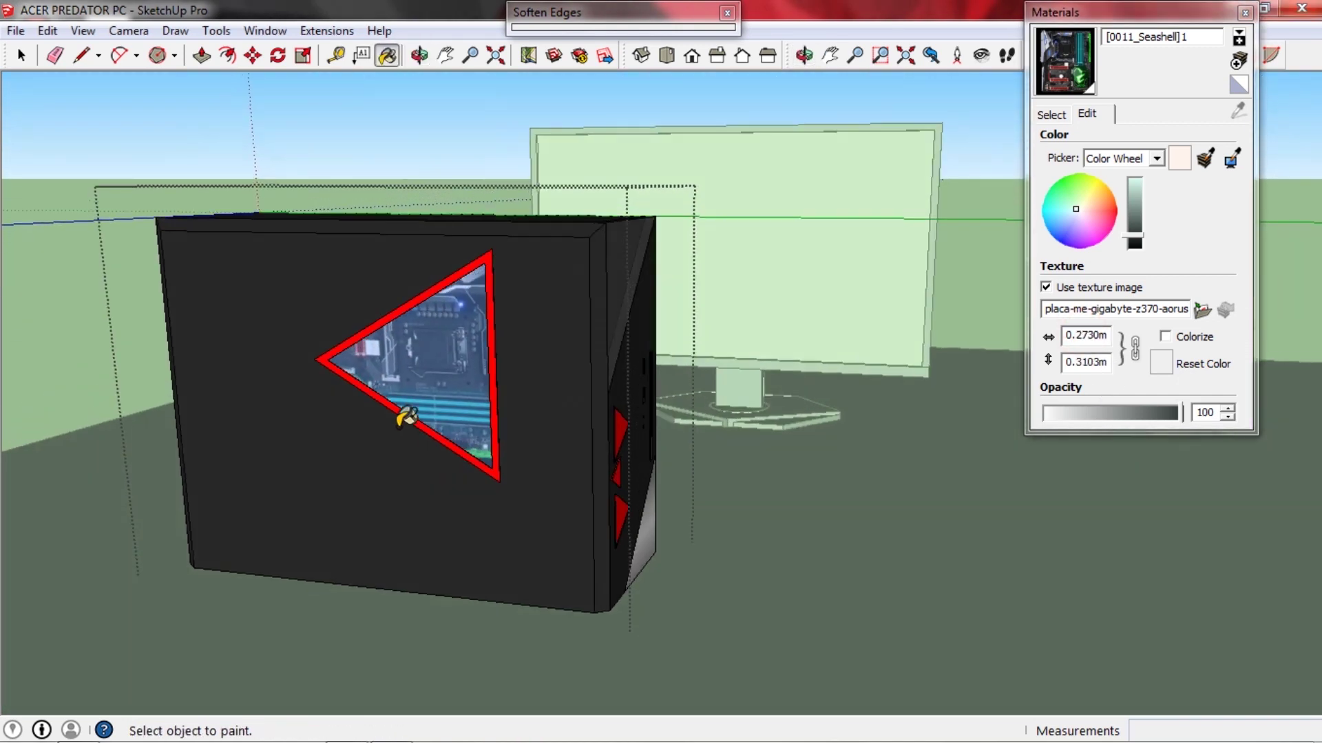
Adjust the motherboard texture width to 0.230 m and finally 0.25 m, checking the picture through the triangular side window.
mouse_move(407, 416)
middle_down()
mouse_move(655, 414)
mouse_move(289, 449)
mouse_move(1015, 360)
mouse_move(820, 439)
mouse_move(1040, 422)
middle_up()
click(1088, 335)
key(BackSpace)
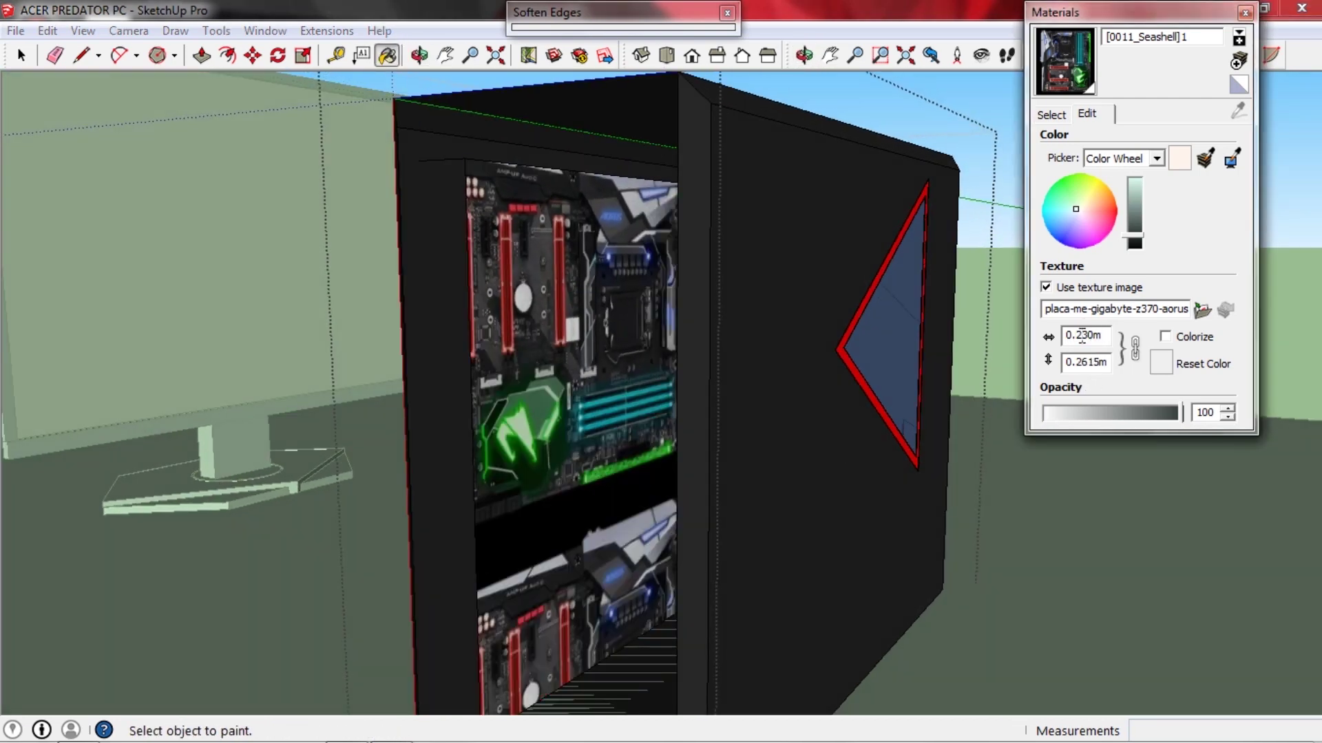
mouse_move(886, 475)
middle_down()
mouse_move(401, 493)
mouse_move(416, 448)
mouse_move(789, 416)
middle_up()
click(1088, 336)
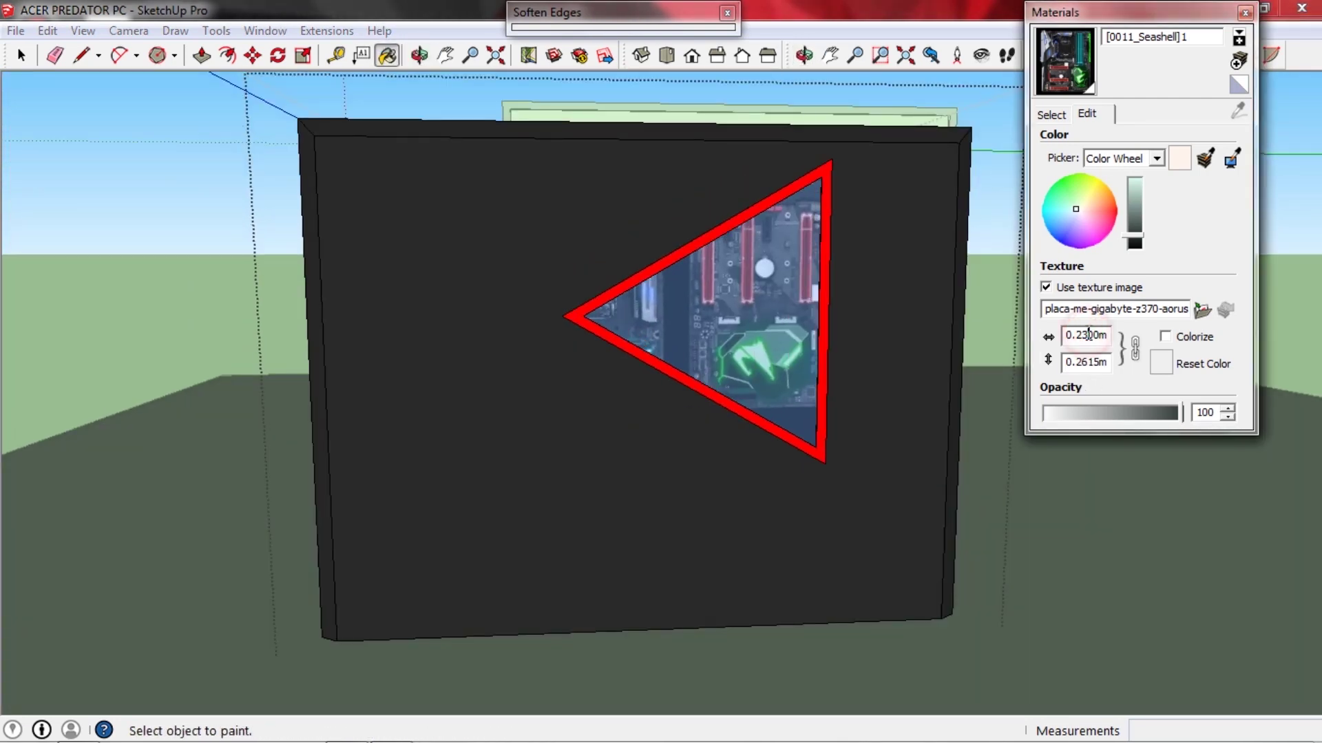
key(BackSpace)
text(5)
middle_drag(495, 507, 934, 496)
key(space)
click(1146, 12)
Draw a line across the top of the tower's open rear to close it with a face.
mouse_move(964, 289)
middle_down()
mouse_move(919, 177)
mouse_move(957, 227)
mouse_move(981, 231)
middle_up()
key(l)
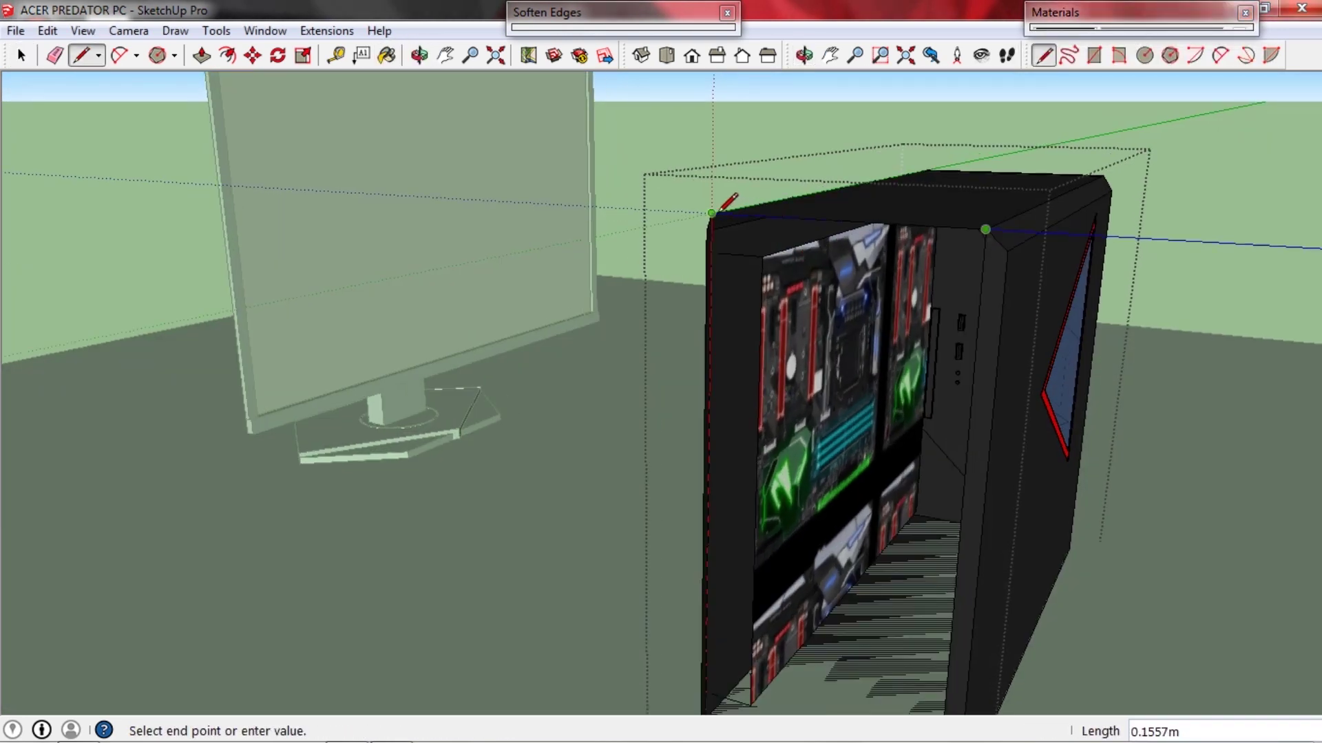
click(714, 216)
scroll(771, 261, down, 3)
Copy the new rear face straight up, about 0.42 m above the tower.
key(space)
double_click(821, 388)
middle_drag(813, 391, 813, 356)
key(m)
click(813, 391)
key(ctrl)
scroll(826, 241, down, 1)
shift+middle_drag(834, 124, 838, 240)
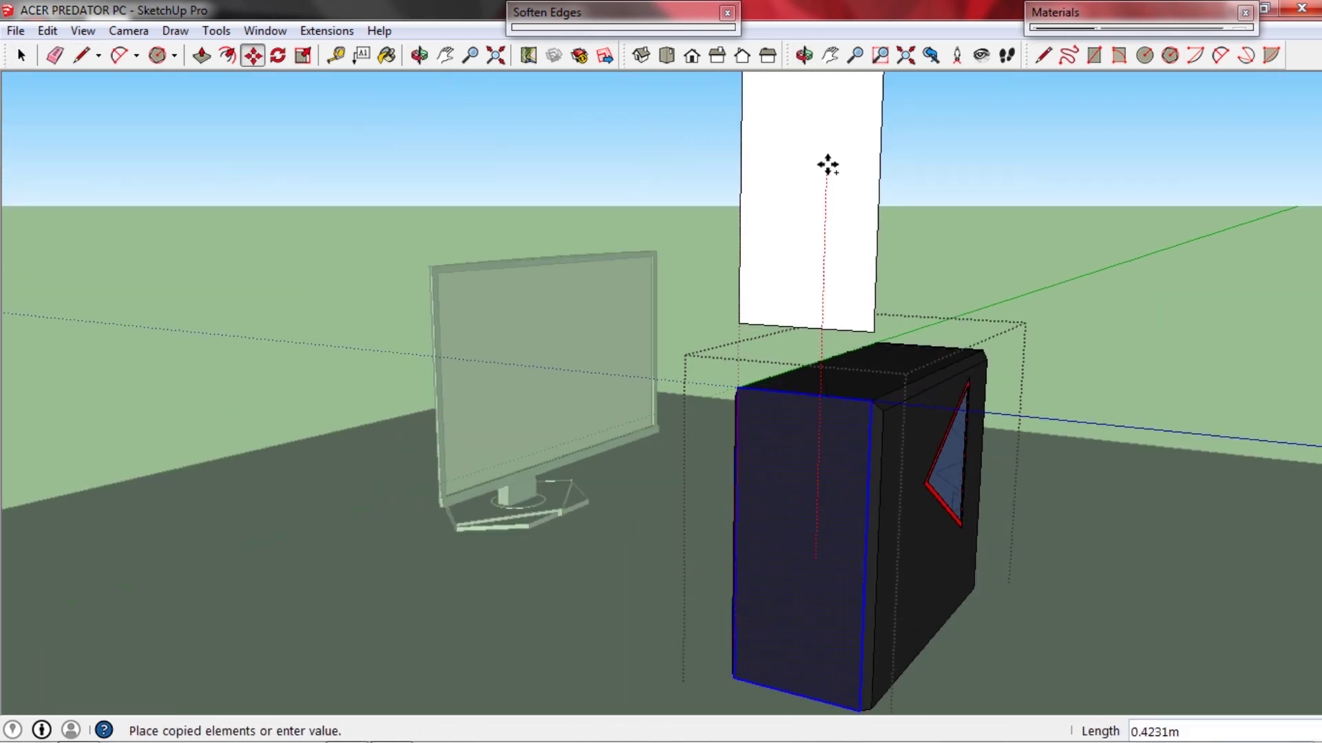
click(827, 165)
middle_drag(827, 165, 869, 308)
Paint the copied face with 0007_MistyRose and use cpu back.png as its texture image.
key(space)
key(b)
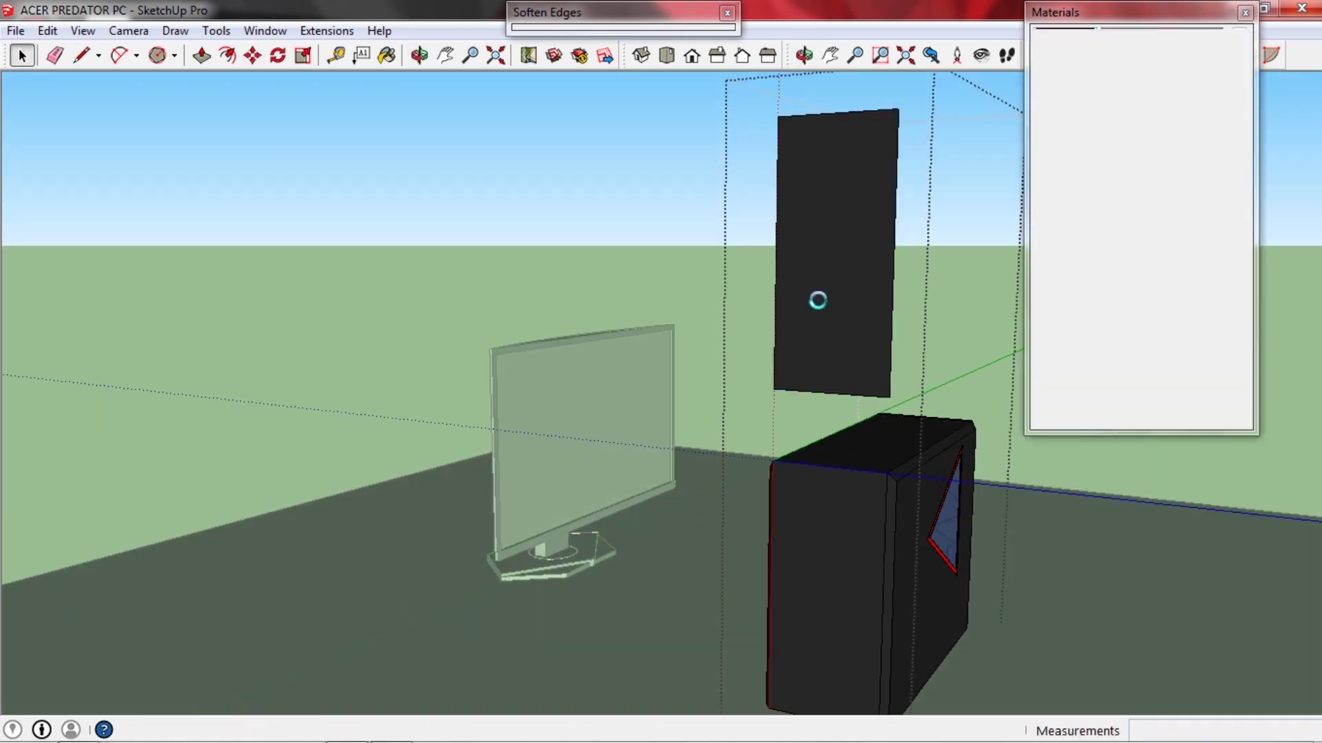
click(851, 223)
click(1087, 114)
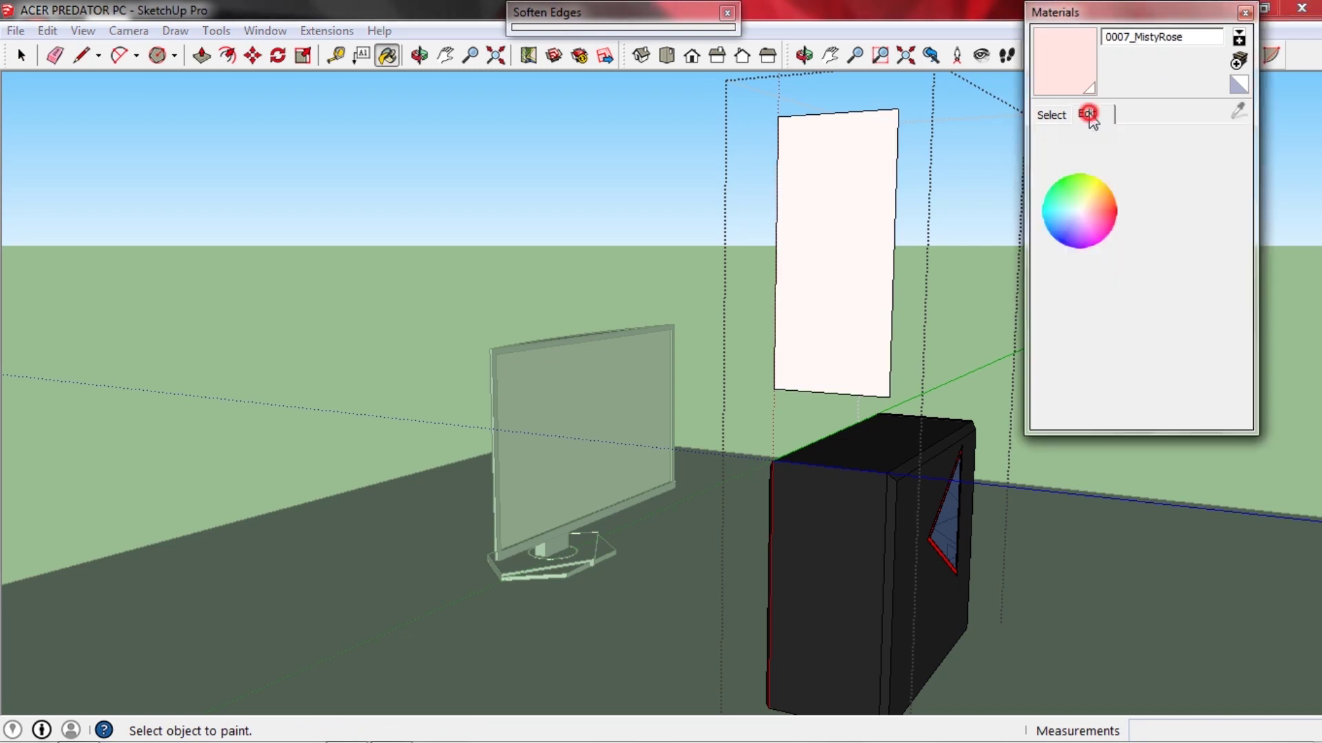
click(1199, 311)
click(1107, 375)
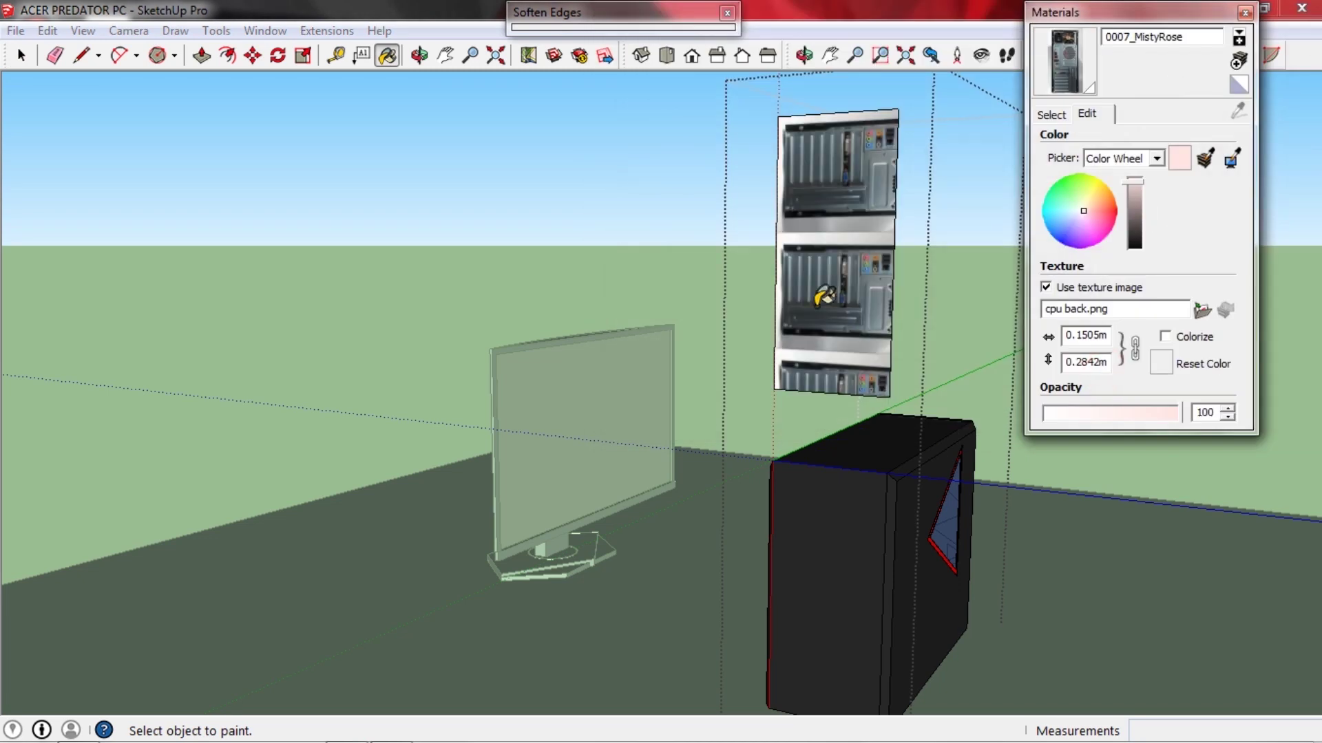
click(1058, 117)
click(1105, 12)
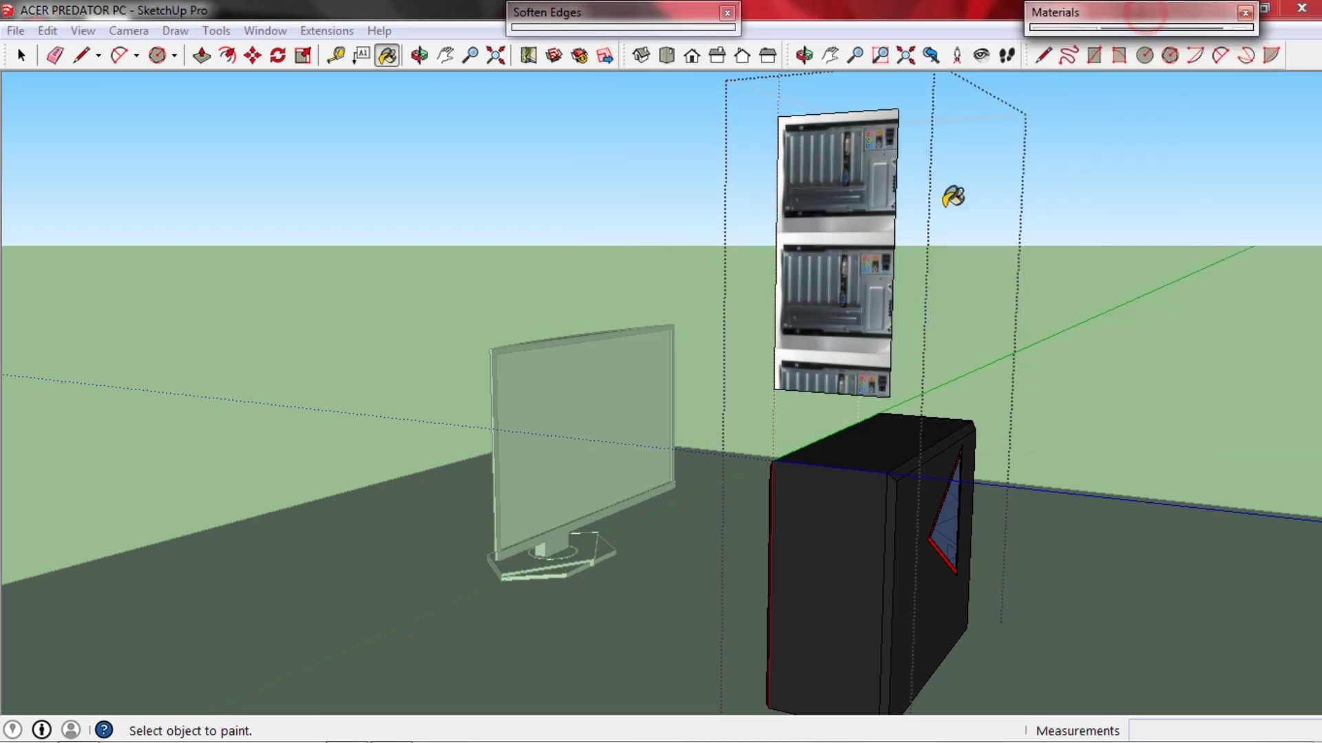
Turn the copied panel's case-back texture upright, group the panel and open the group for editing.
key(space)
scroll(874, 231, up, 3)
double_click(868, 241)
scroll(819, 273, down, 2)
middle_drag(818, 273, 846, 307)
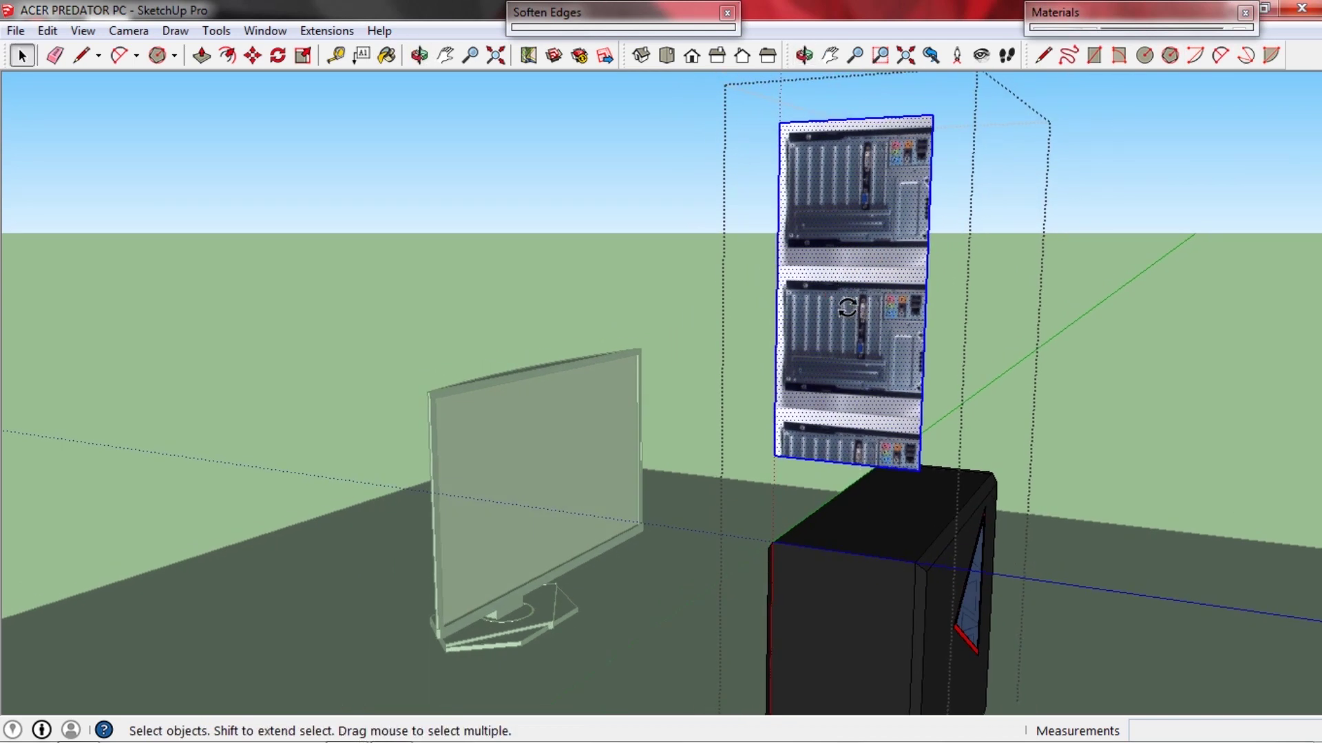
click(983, 292)
key(ctrl+z)
middle_drag(877, 262, 940, 282)
double_click(913, 264)
scroll(950, 292, up, 5)
scroll(955, 307, down, 2)
scroll(940, 295, down, 1)
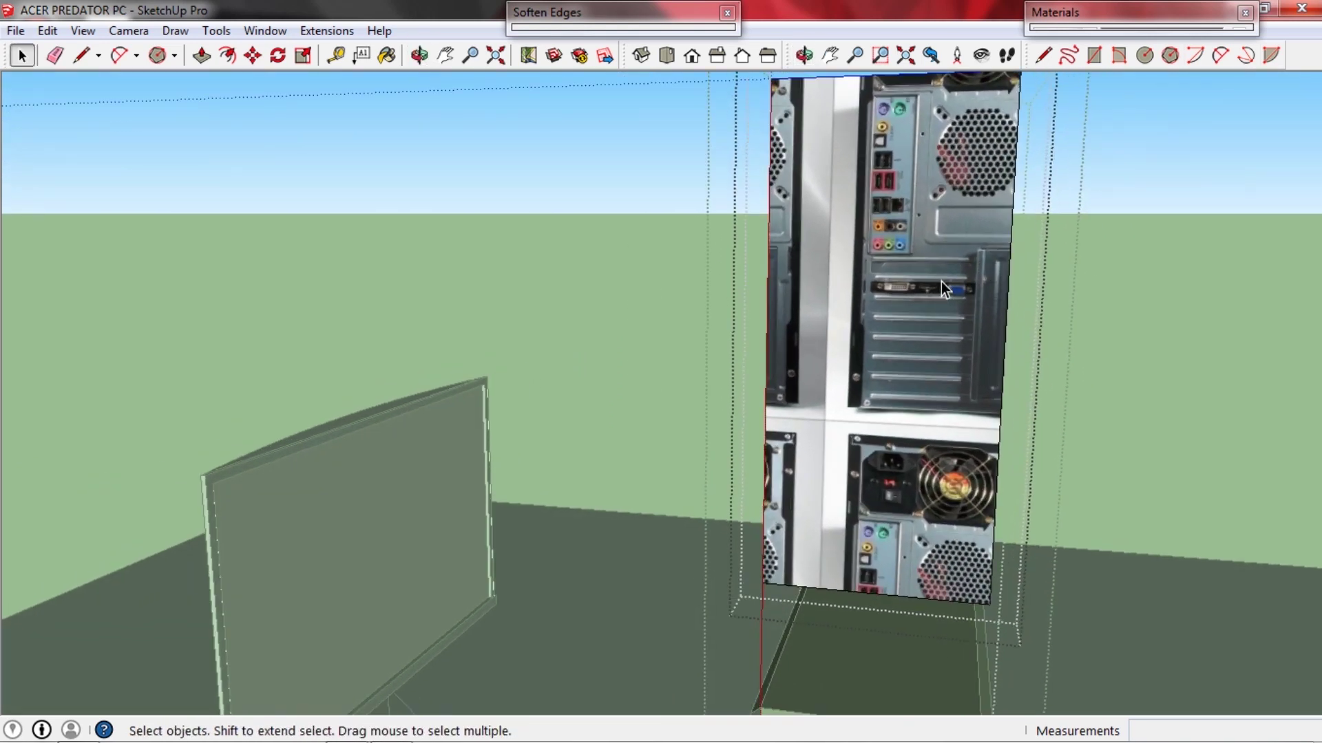
Move the panel's outline about 0.044 m so that one complete case-back picture lies inside it.
scroll(940, 282, down, 2)
drag(755, 84, 882, 452)
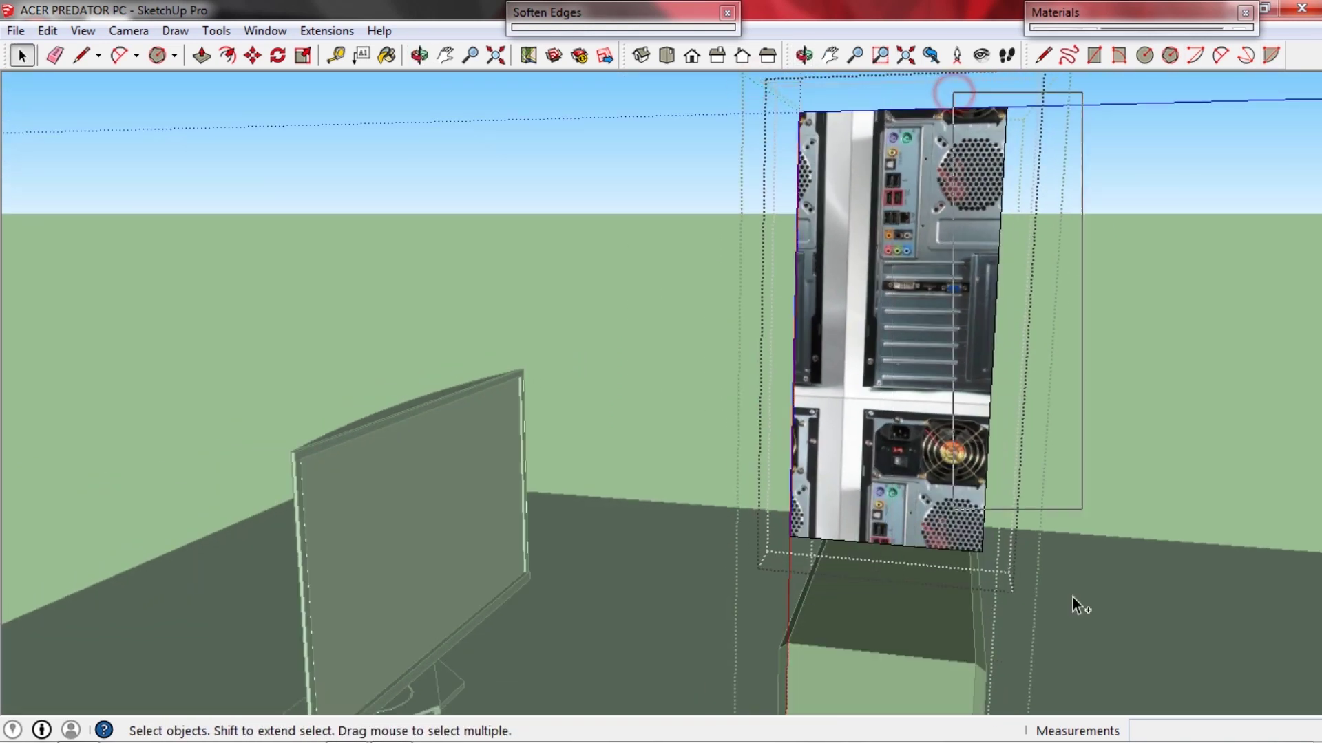
drag(914, 366, 929, 368)
drag(939, 446, 934, 398)
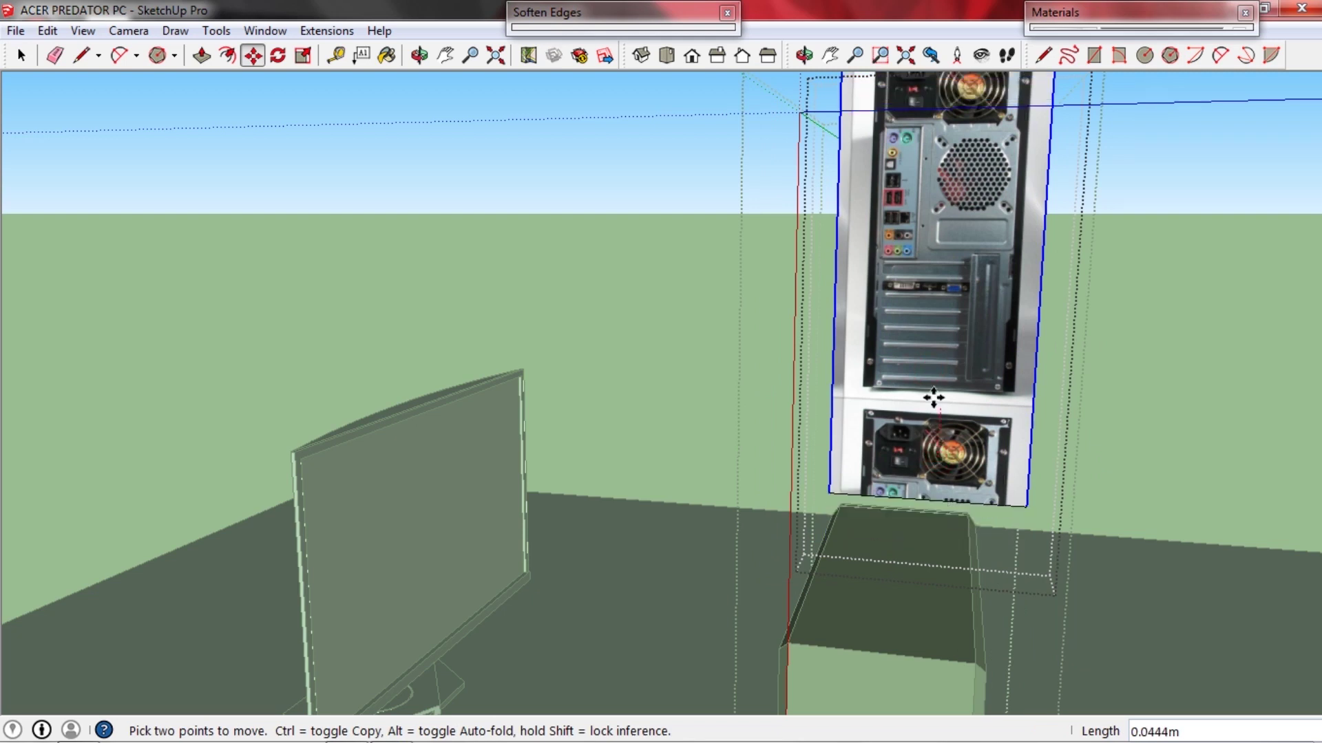
drag(937, 335, 937, 335)
shift+middle_drag(937, 336, 929, 400)
Draw a rectangle of about 0.2645 by 0.1153 m around the complete case-back picture on the panel.
key(space)
scroll(936, 432, up, 2)
middle_drag(852, 329, 868, 244)
scroll(866, 261, up, 1)
click(798, 594)
middle_drag(789, 491, 816, 513)
scroll(814, 228, up, 1)
key(r)
scroll(816, 208, up, 5)
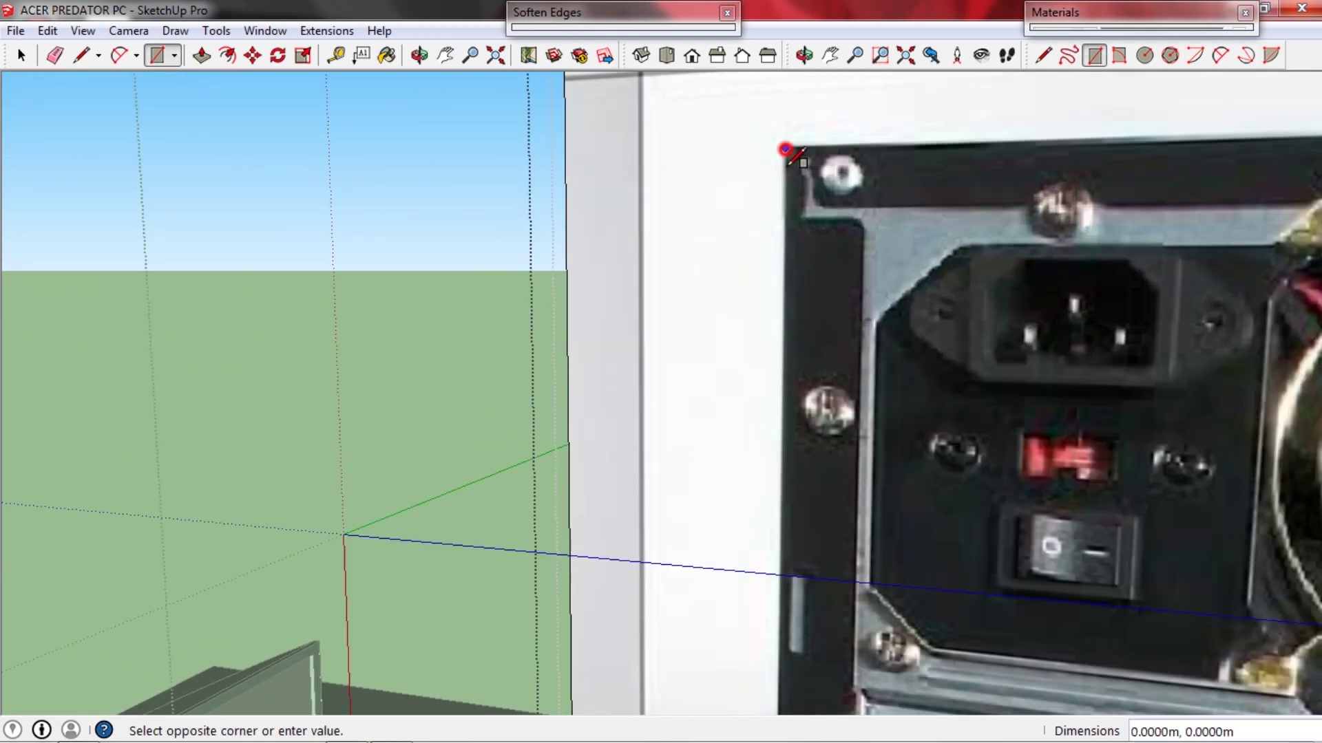
scroll(784, 149, down, 5)
shift+middle_drag(922, 434, 835, 259)
shift+middle_drag(895, 571, 854, 186)
scroll(924, 463, up, 4)
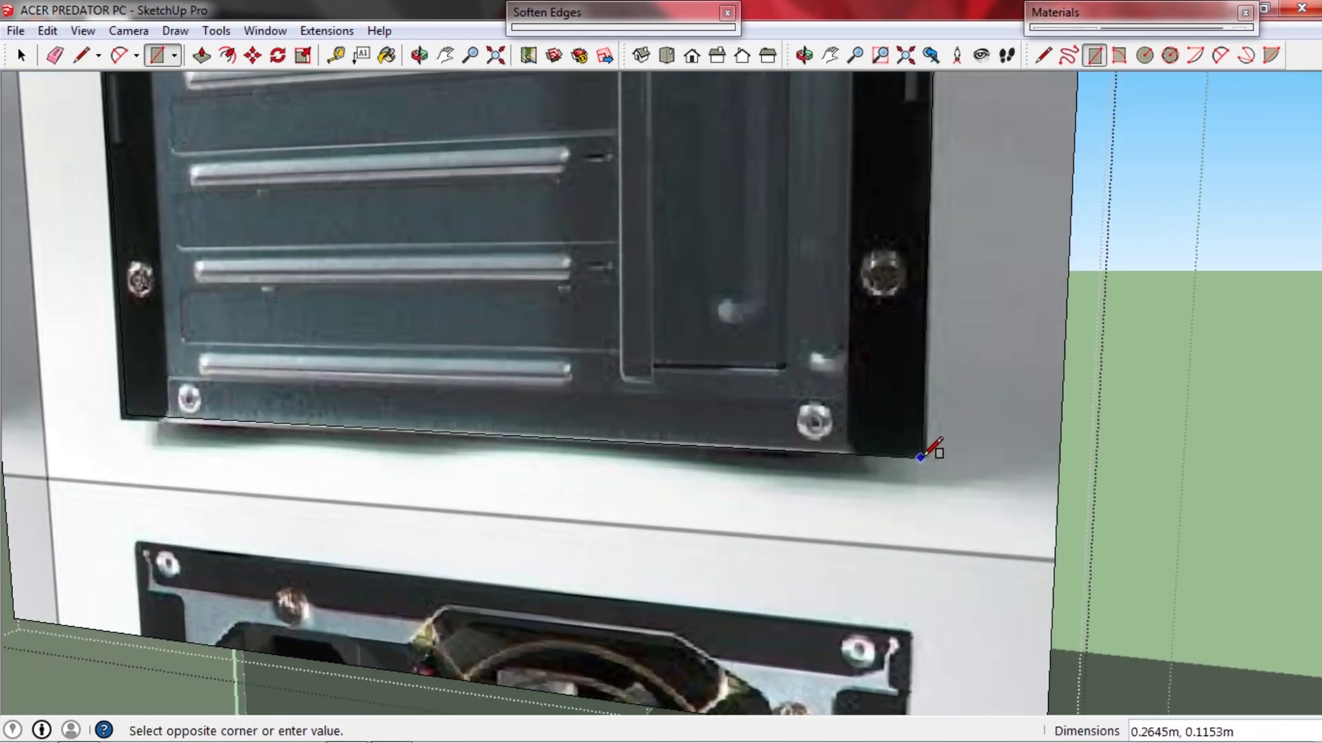
click(920, 457)
Delete the face and the remaining edges outside the case-back rectangle.
key(space)
scroll(884, 462, down, 4)
drag(978, 583, 879, 548)
key(Delete)
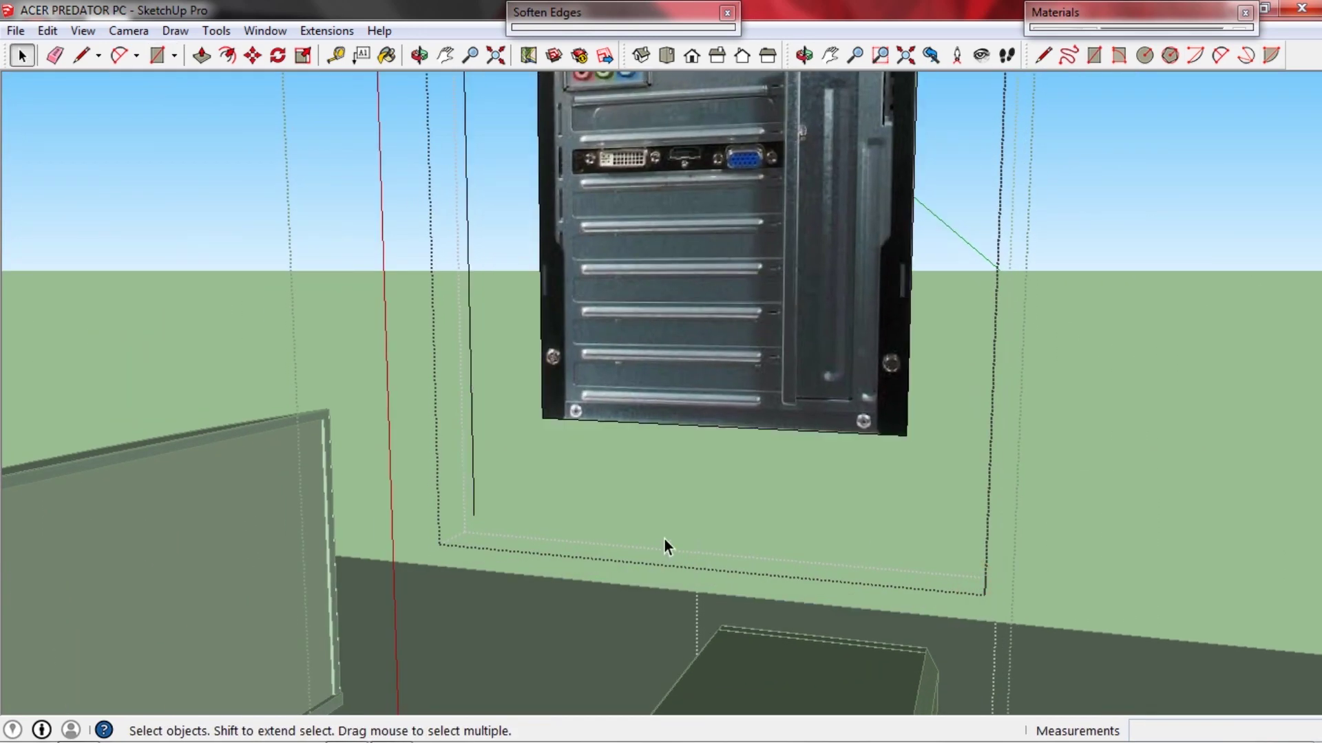
scroll(554, 510, down, 4)
click(523, 497)
key(Delete)
scroll(531, 497, down, 1)
click(682, 174)
shift+middle_drag(694, 337, 713, 366)
key(Delete)
scroll(654, 327, down, 3)
Measure the width of the tower's top rear edge.
click(635, 504)
click(714, 367)
middle_drag(627, 551, 692, 591)
click(625, 413)
scroll(625, 413, up, 2)
scroll(688, 589, up, 5)
key(t)
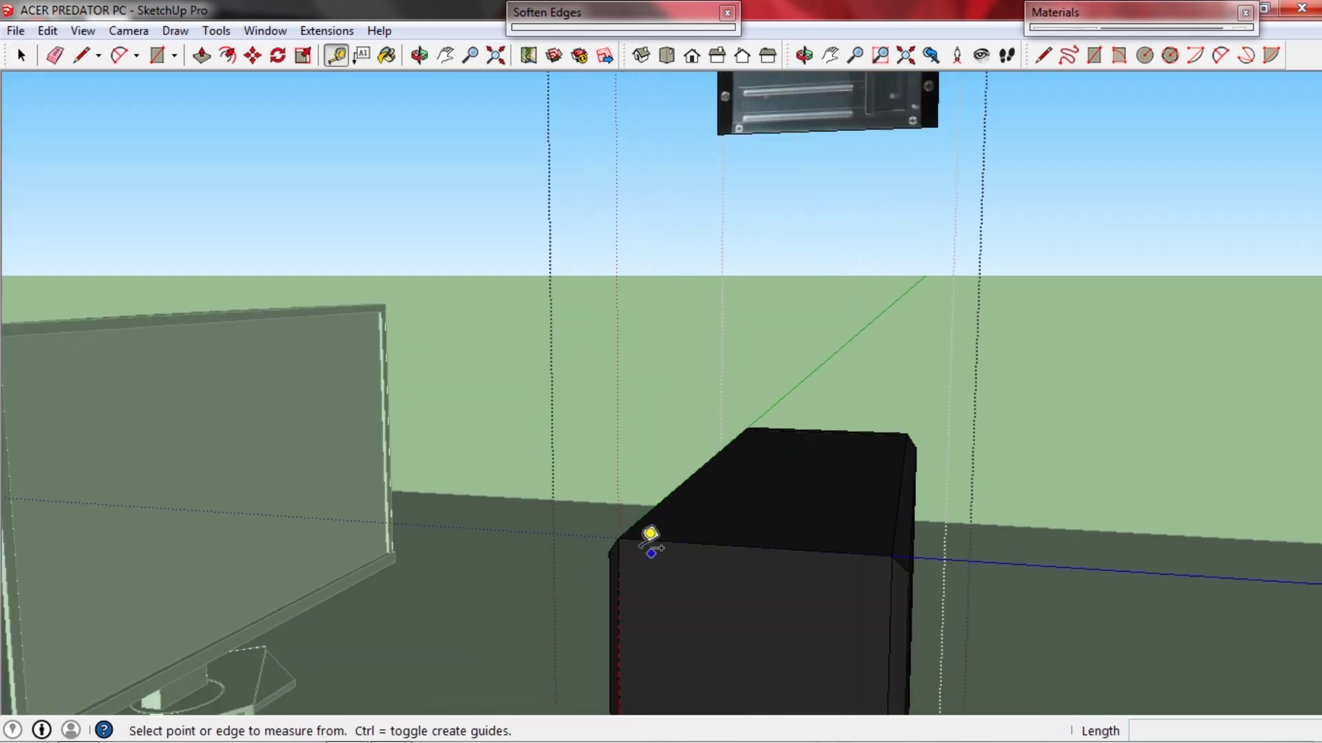
click(622, 535)
key(space)
scroll(957, 558, down, 4)
shift+middle_drag(813, 434, 790, 593)
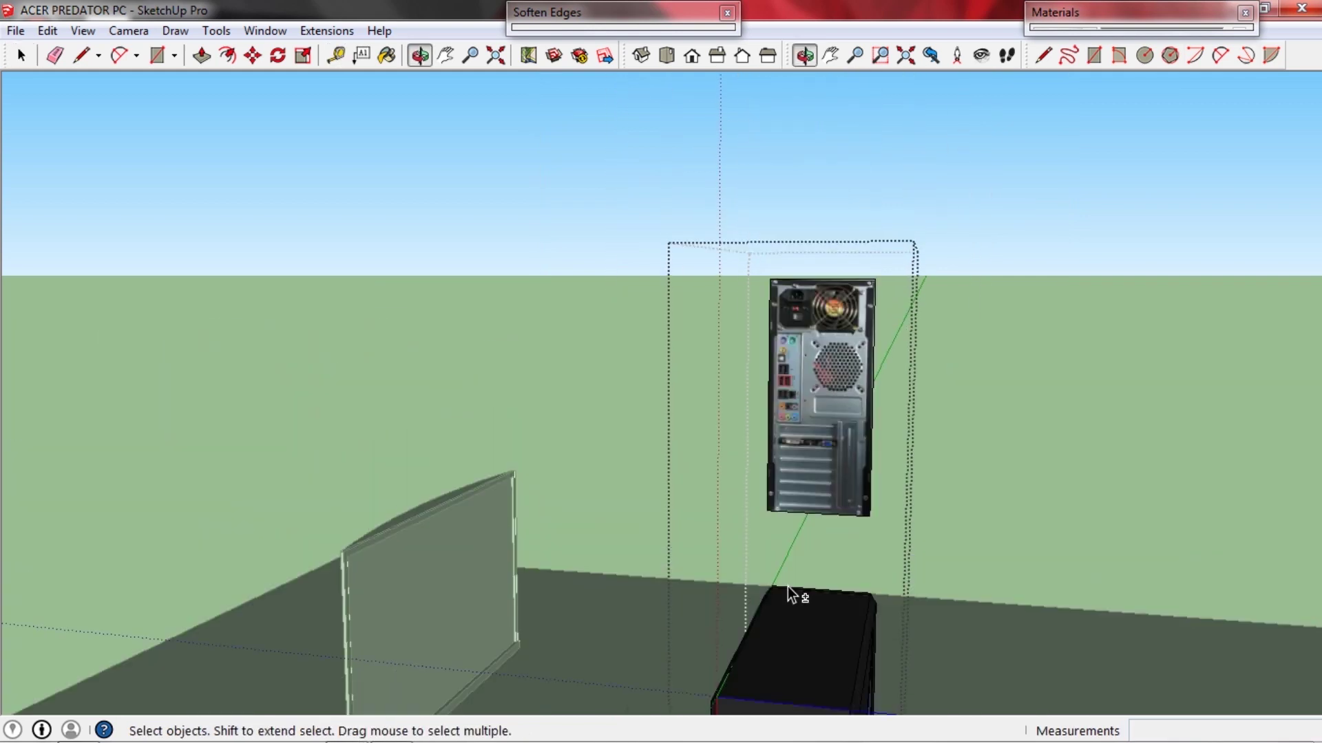
Try to resize the case-back group by measuring its top edge and entering a length of 1557.
double_click(823, 361)
middle_drag(823, 361, 729, 420)
scroll(716, 351, up, 2)
key(t)
click(671, 351)
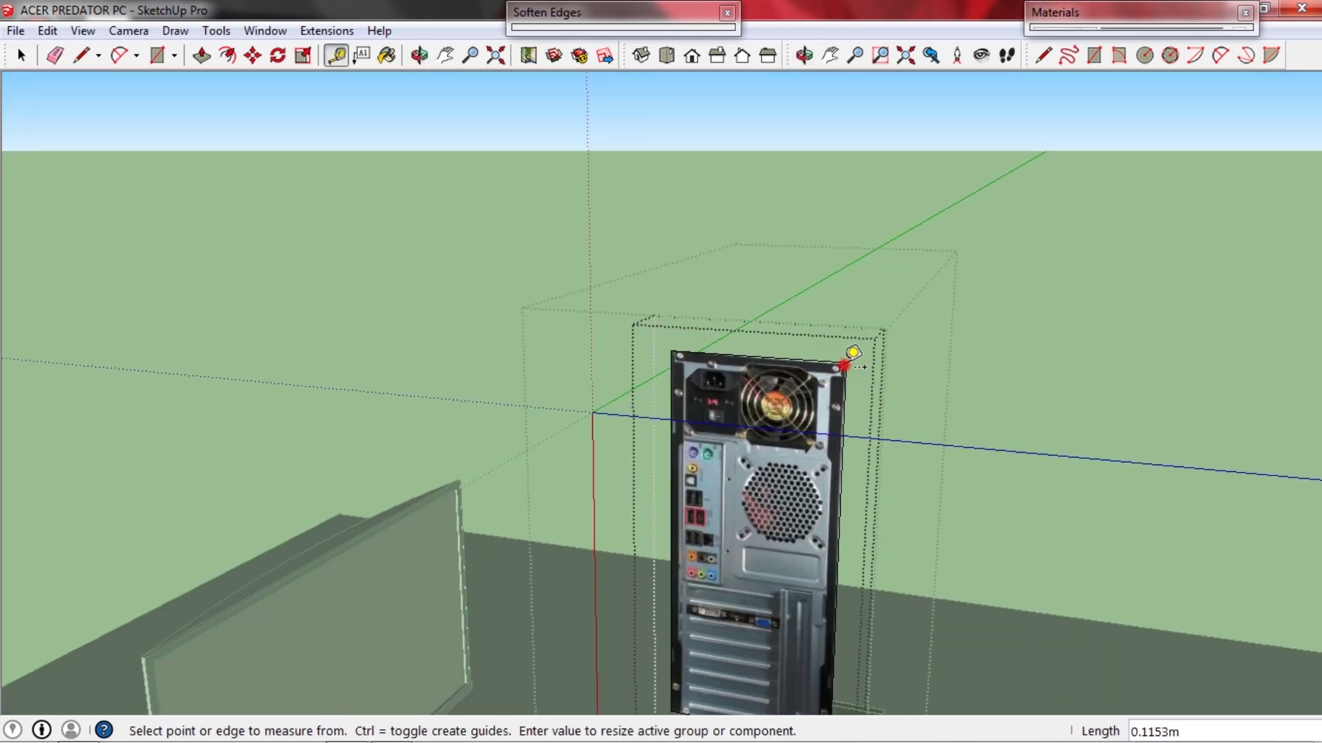
key(Return)
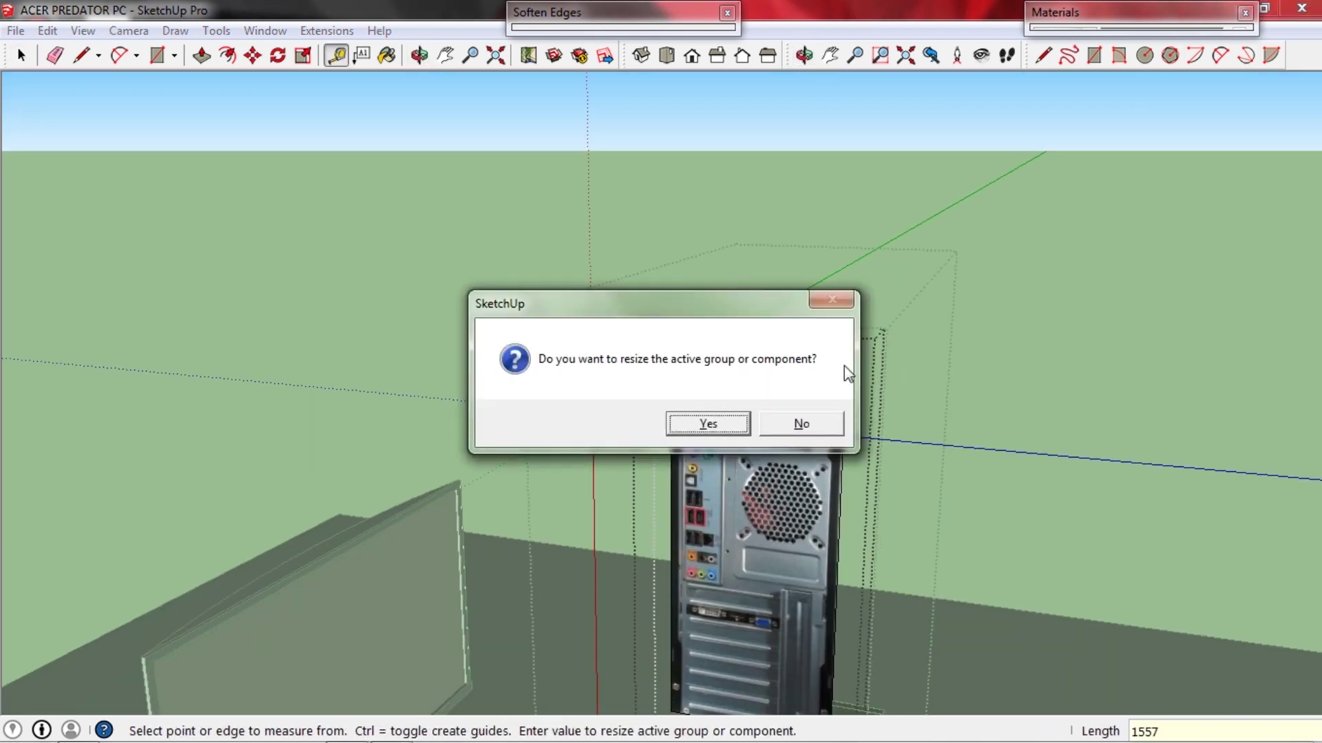
key(Return)
key(space)
scroll(835, 468, down, 8)
scroll(823, 503, up, 8)
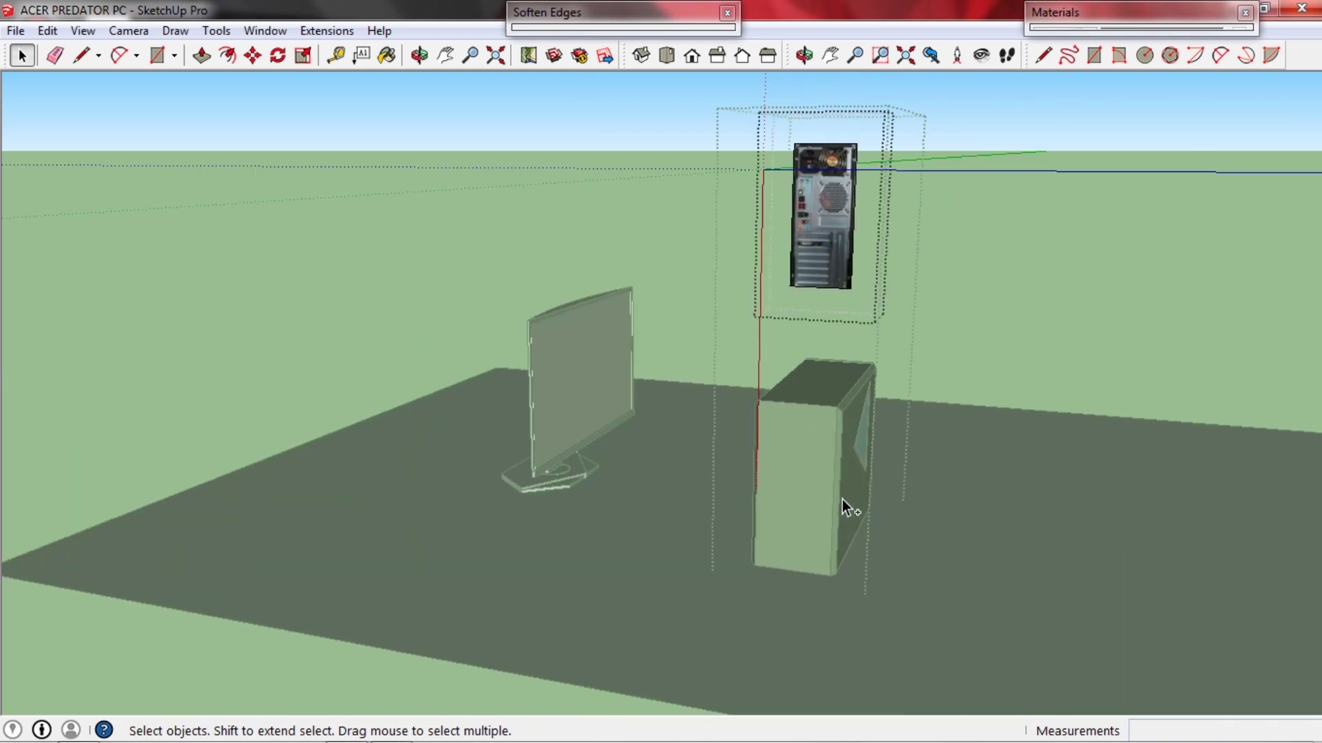
Resize the case-back group so that its top edge matches the tower's 0.1557 m width.
scroll(817, 420, up, 4)
scroll(819, 432, down, 2)
shift+middle_drag(820, 433, 759, 556)
key(t)
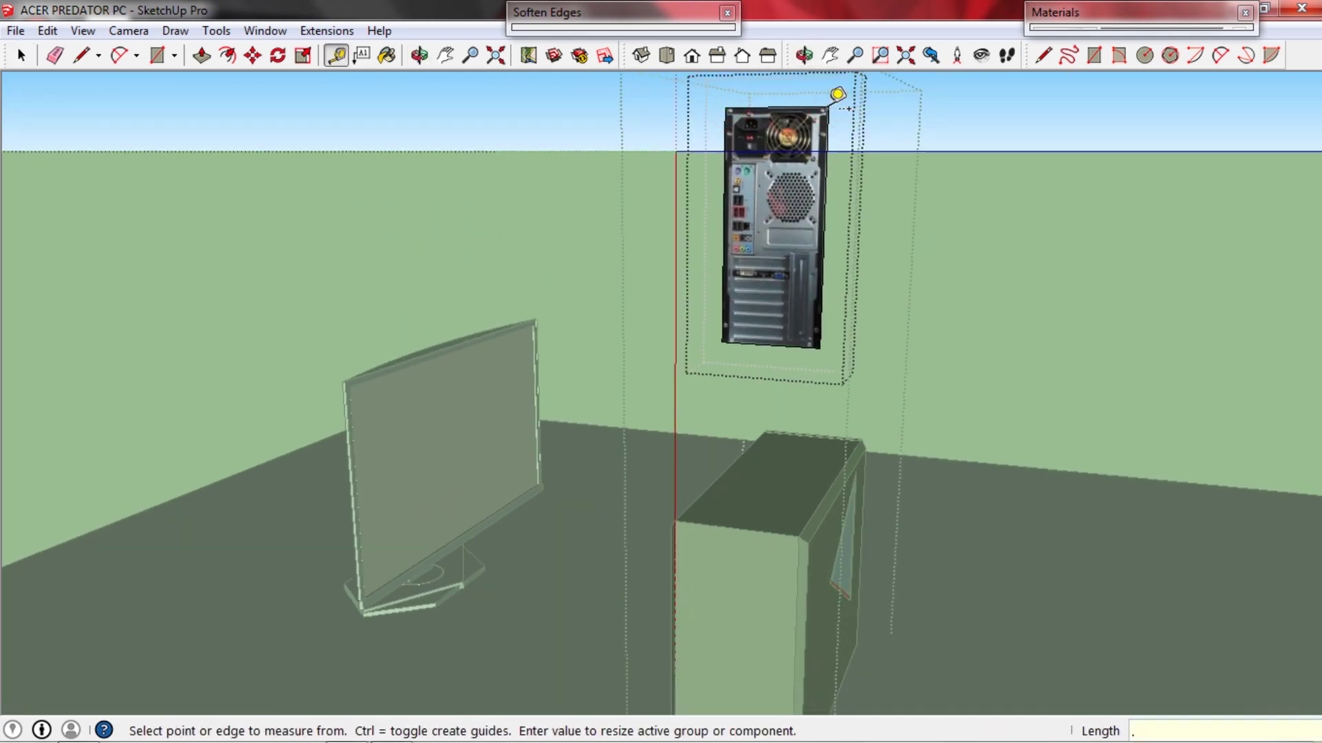
key(Return)
key(Return)
middle_drag(833, 193, 723, 211)
key(space)
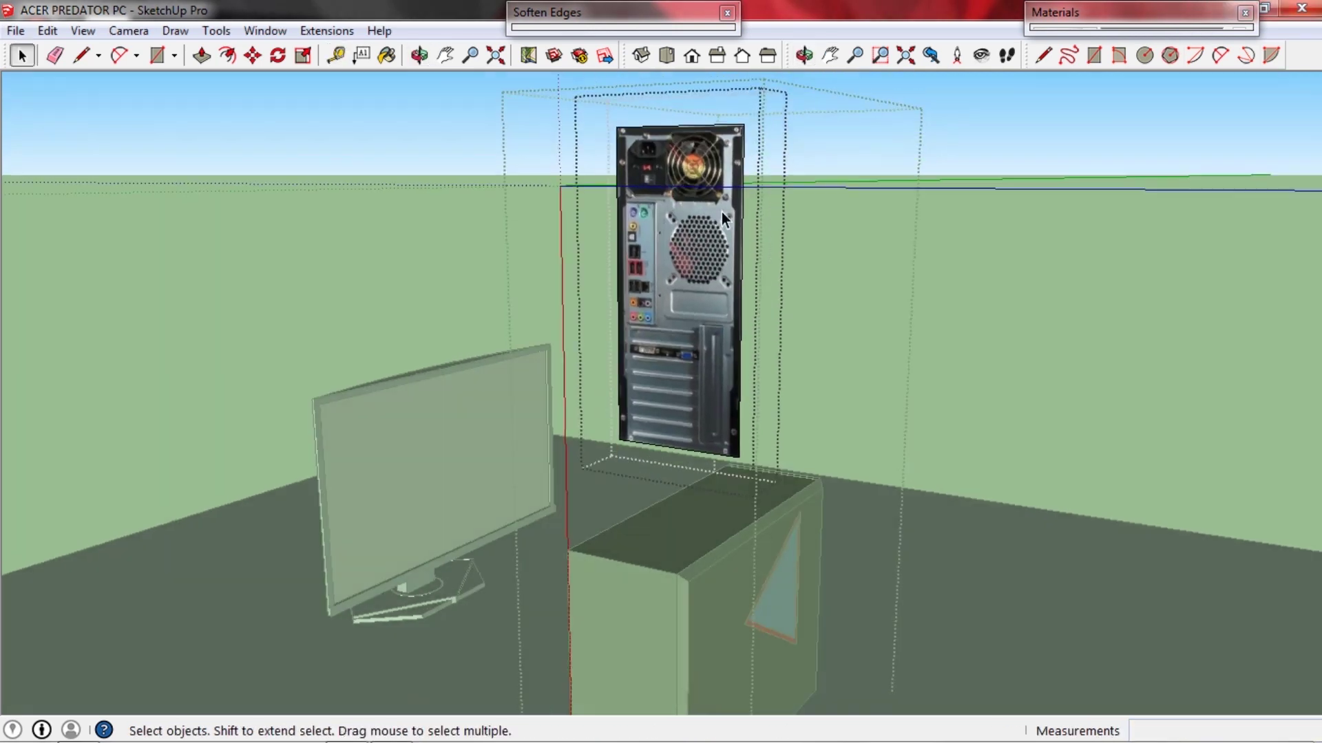
Delete the plain face that closes the tower's rear.
scroll(628, 587, down, 1)
click(628, 586)
click(628, 589)
key(Delete)
Move the case-back panel by its top corner onto the matching top rear corner of the tower.
click(677, 296)
shift+middle_drag(675, 289, 687, 270)
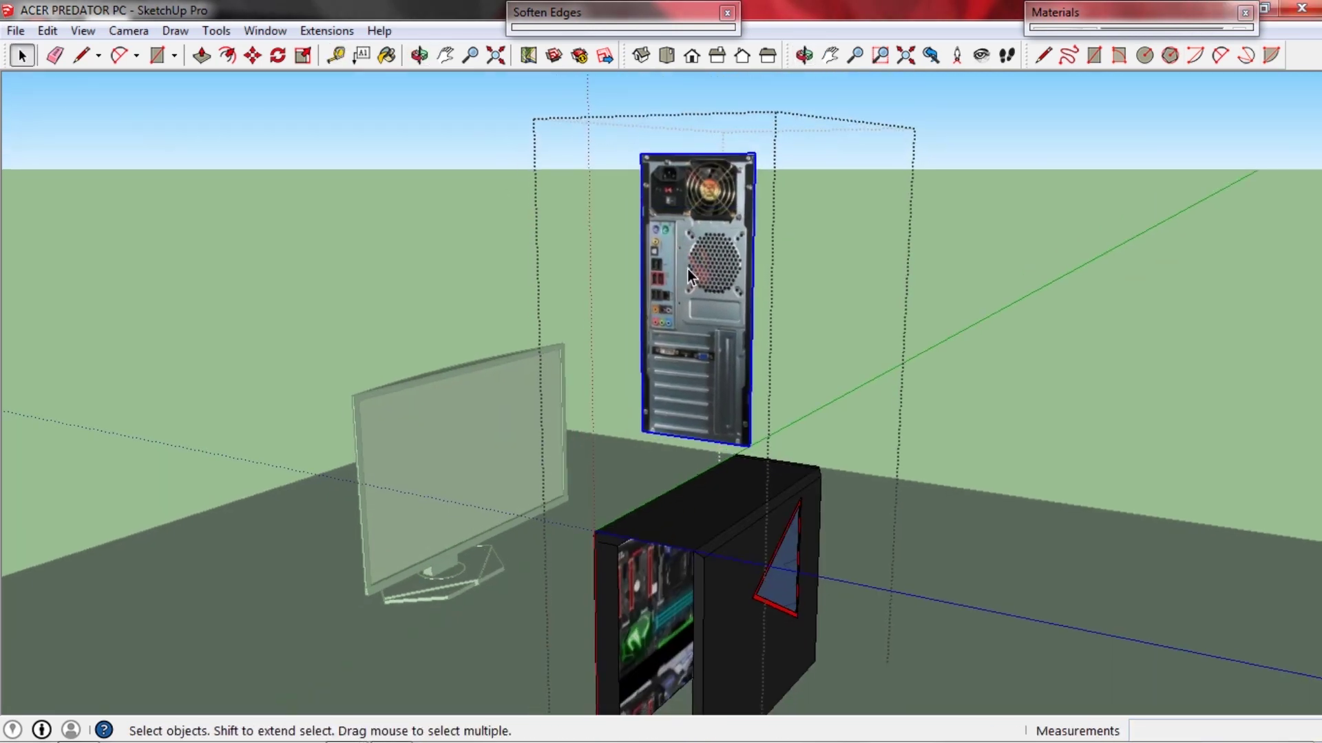
click(640, 153)
middle_drag(641, 509, 792, 422)
scroll(633, 344, up, 2)
click(622, 341)
key(space)
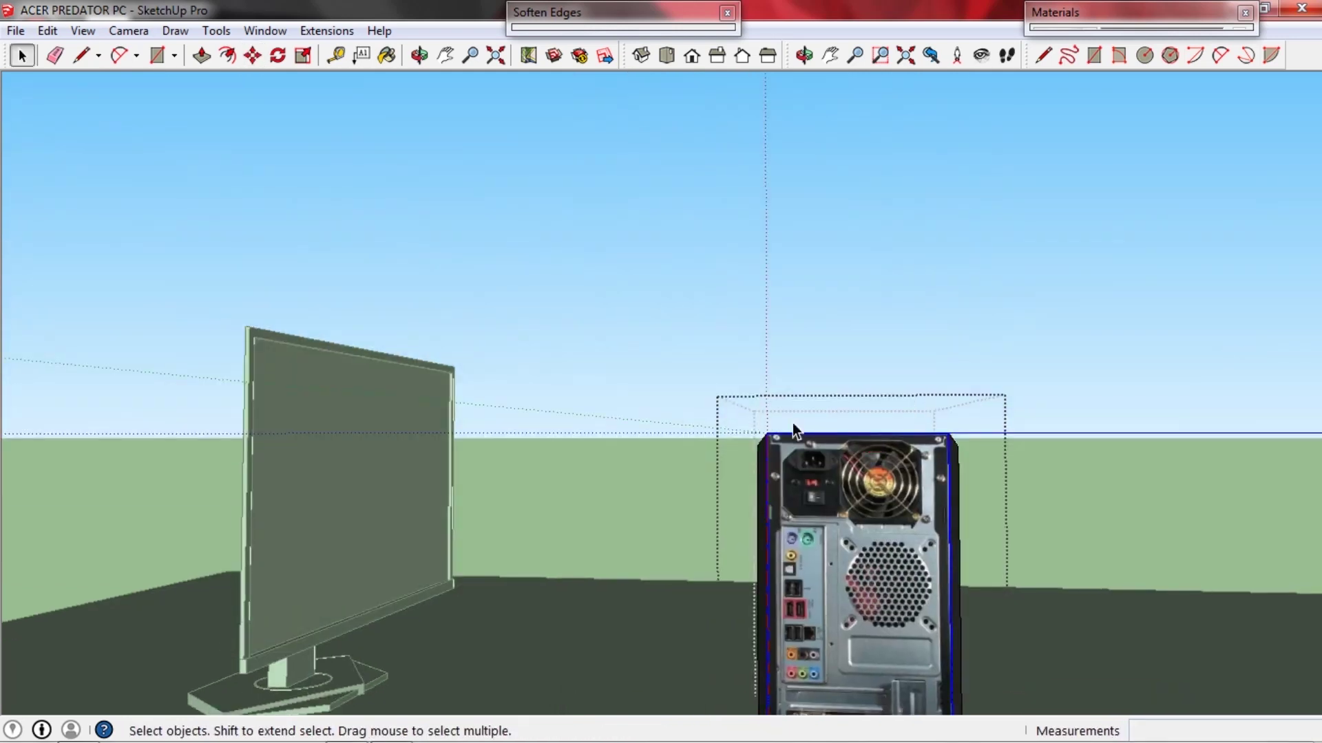
click(792, 422)
Trim the case-back panel with a line drawn along the tower's bottom rear edge.
shift+middle_drag(863, 668, 779, 395)
scroll(851, 523, up, 6)
middle_drag(851, 525, 543, 534)
click(830, 556)
scroll(804, 561, up, 5)
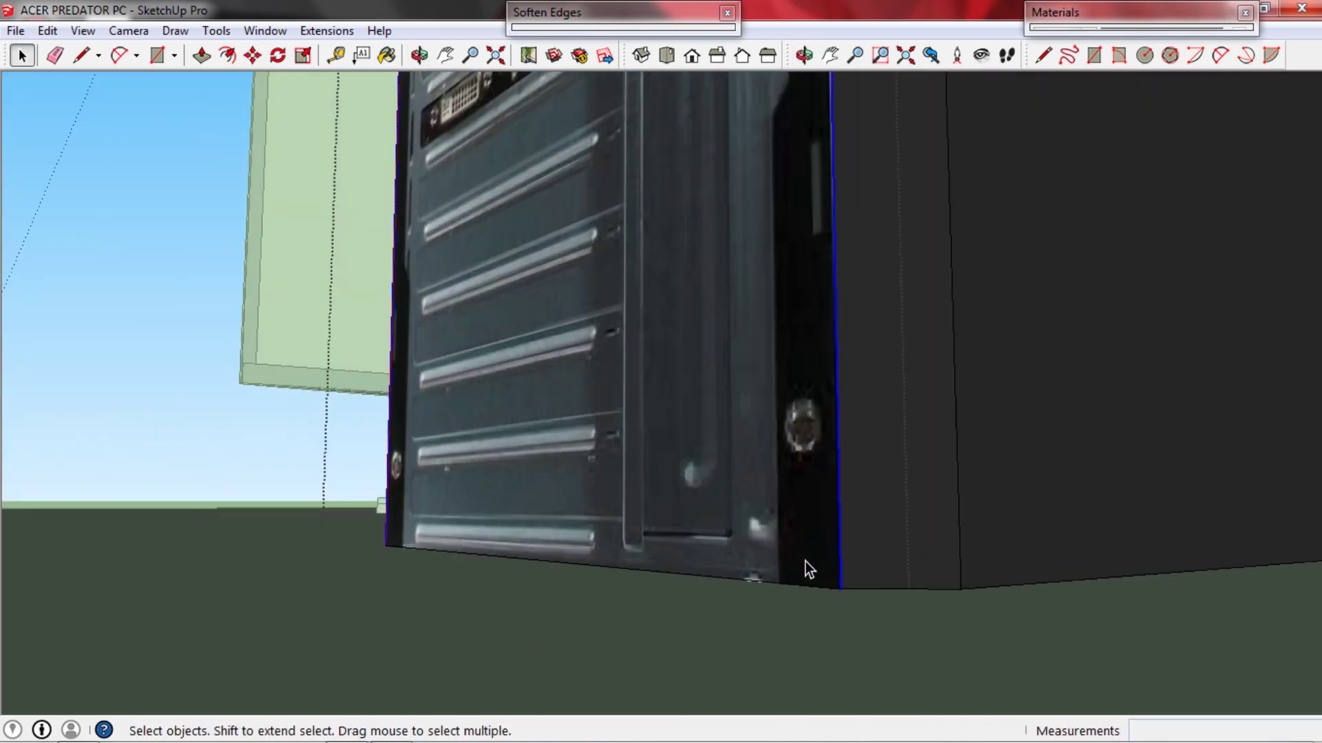
mouse_move(804, 560)
middle_down()
mouse_move(800, 455)
mouse_move(785, 544)
middle_up()
shift+middle_drag(784, 544, 787, 354)
middle_drag(791, 442, 765, 503)
mouse_move(764, 502)
middle_down()
mouse_move(749, 434)
mouse_move(733, 460)
mouse_move(785, 495)
middle_up()
double_click(729, 464)
key(l)
click(779, 486)
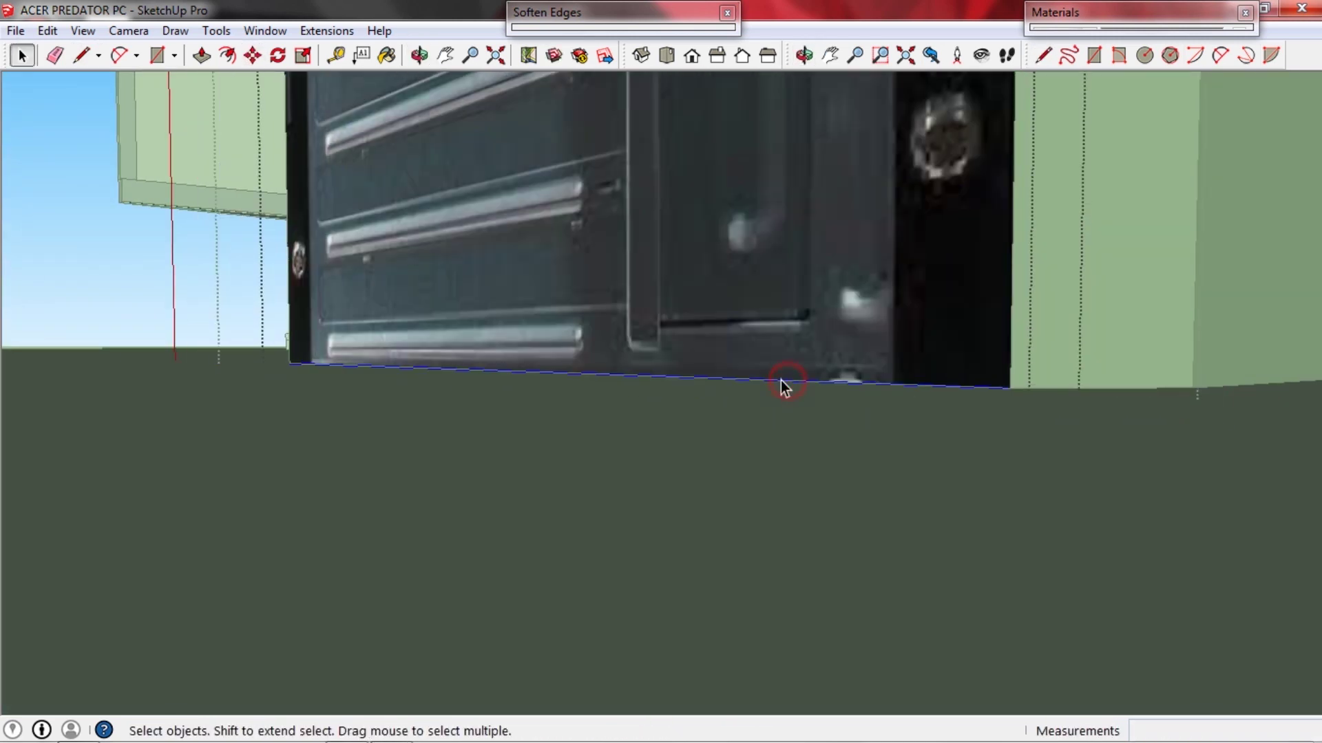
Try flipping the tower along the group's blue axis.
scroll(785, 388, down, 6)
middle_drag(755, 467, 893, 399)
scroll(887, 427, up, 1)
key(m)
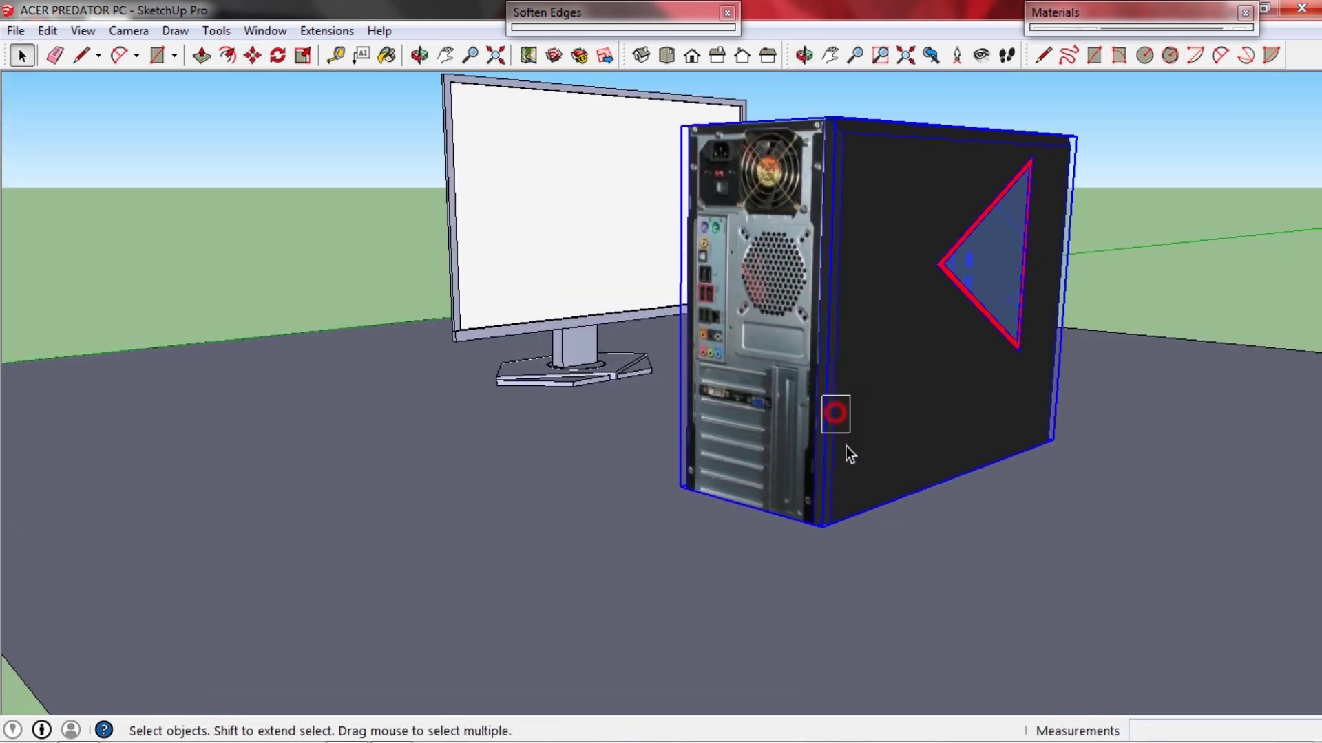
middle_drag(846, 447, 871, 336)
right_click(872, 336)
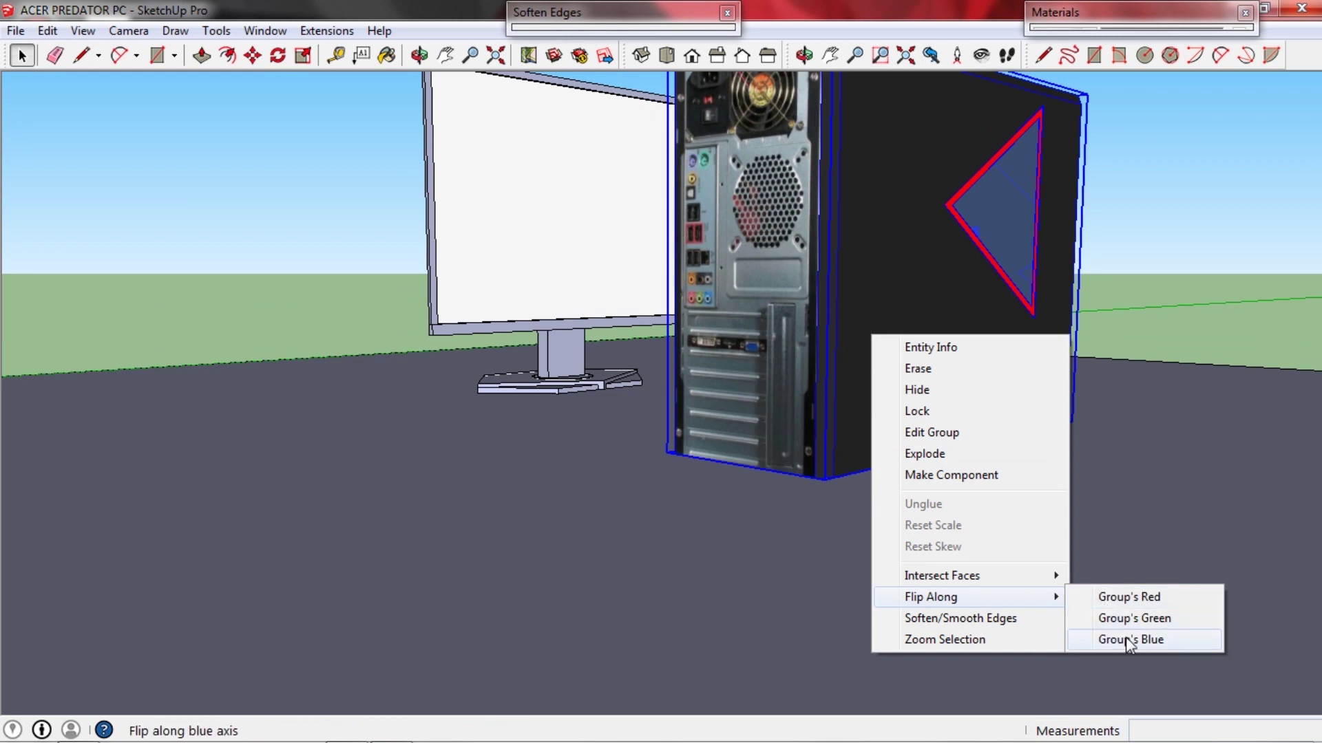
click(1129, 640)
middle_drag(1129, 640, 909, 377)
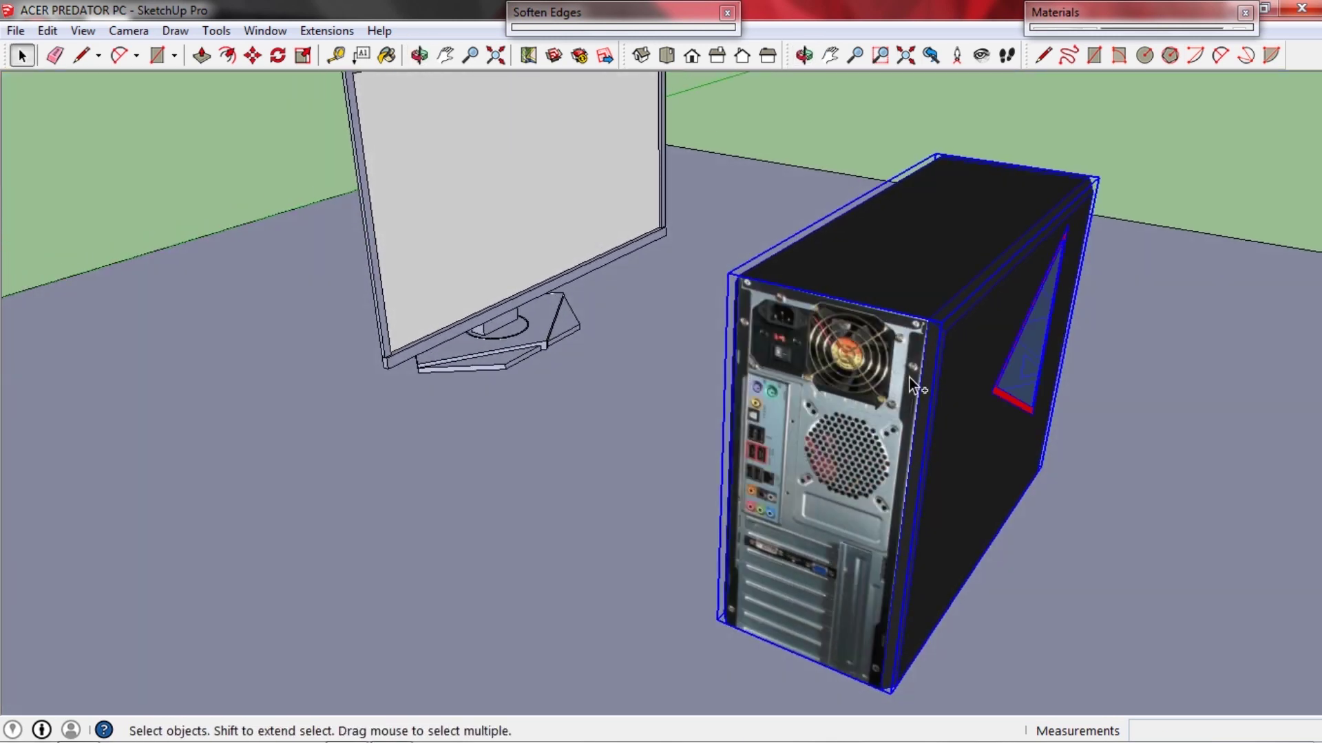
key(ctrl+z)
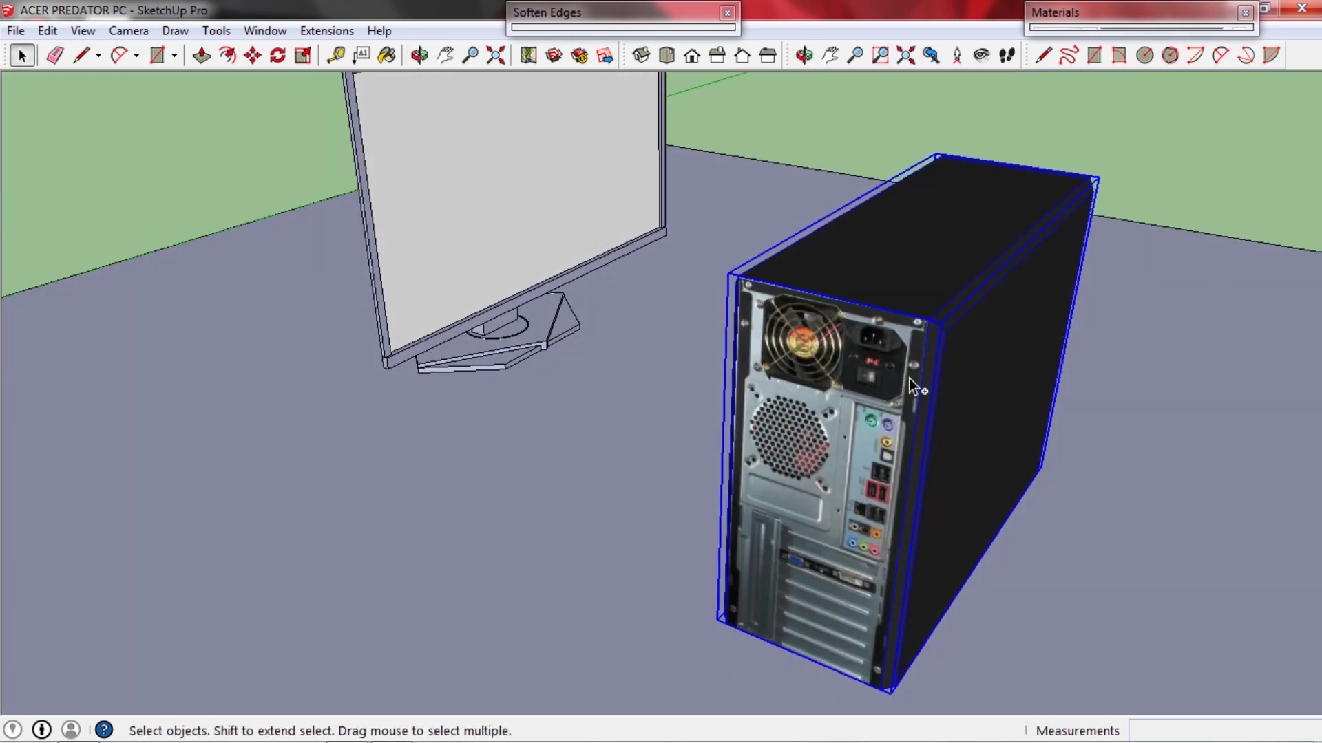
key(ctrl+z)
Try extruding the tower's bottom face downward by about 7 mm as a separate volume.
middle_drag(910, 578, 833, 471)
double_click(903, 527)
key(p)
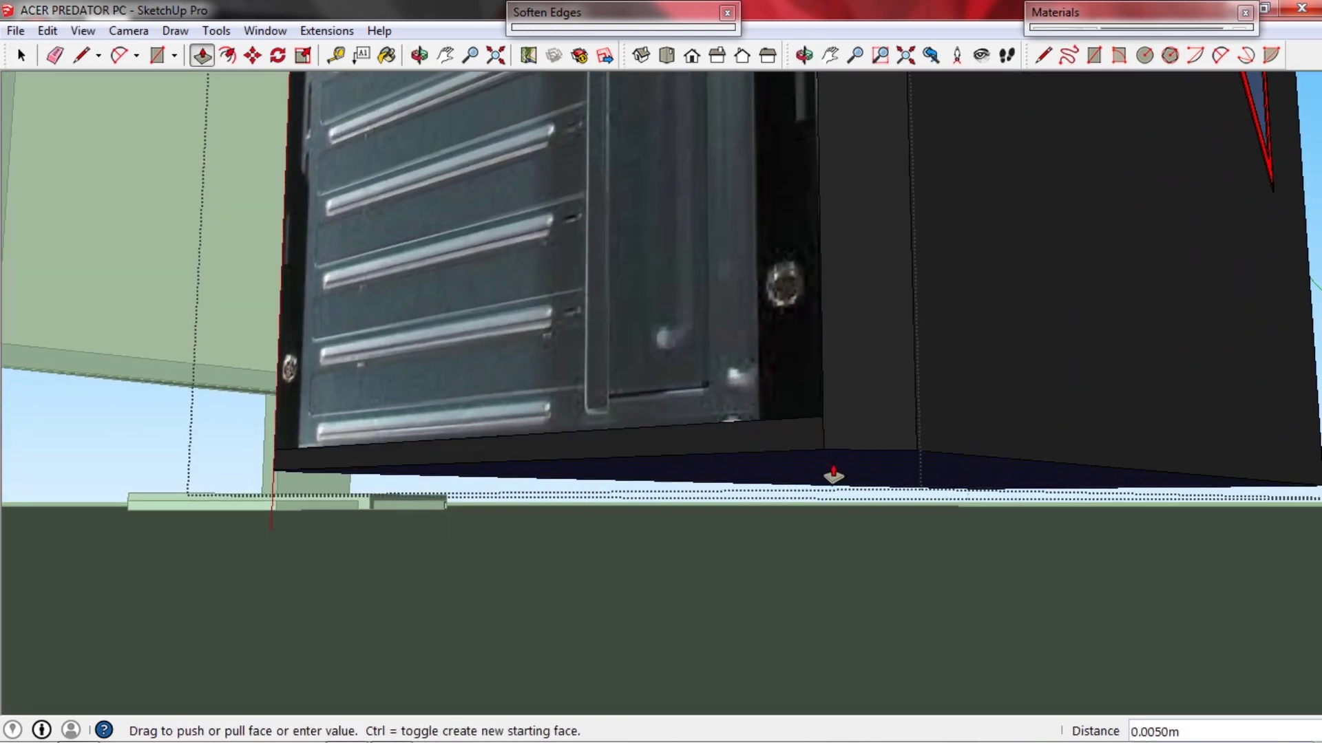
ctrl+click(833, 475)
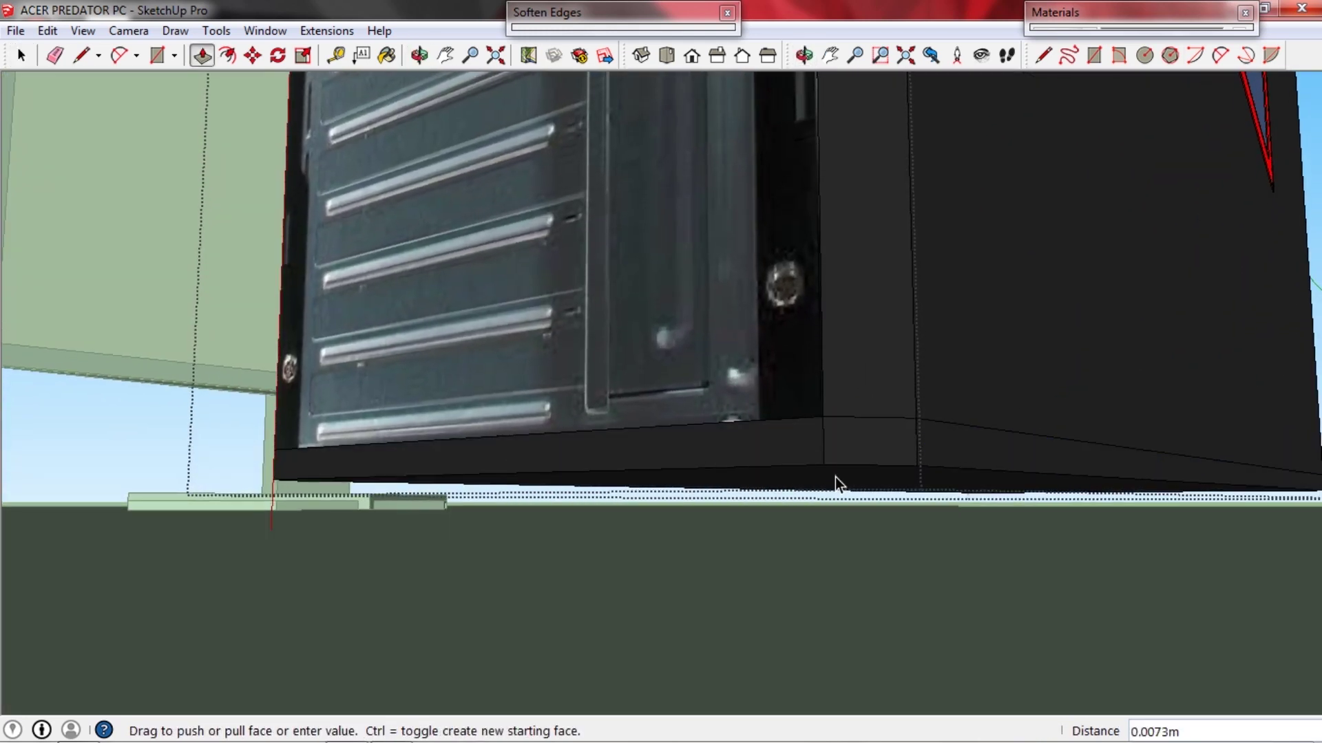
key(space)
Paint the tower's bottom face 0137_Black and extrude it downward about 0.0105 m as a base.
key(b)
drag(1243, 184, 1242, 384)
click(1058, 298)
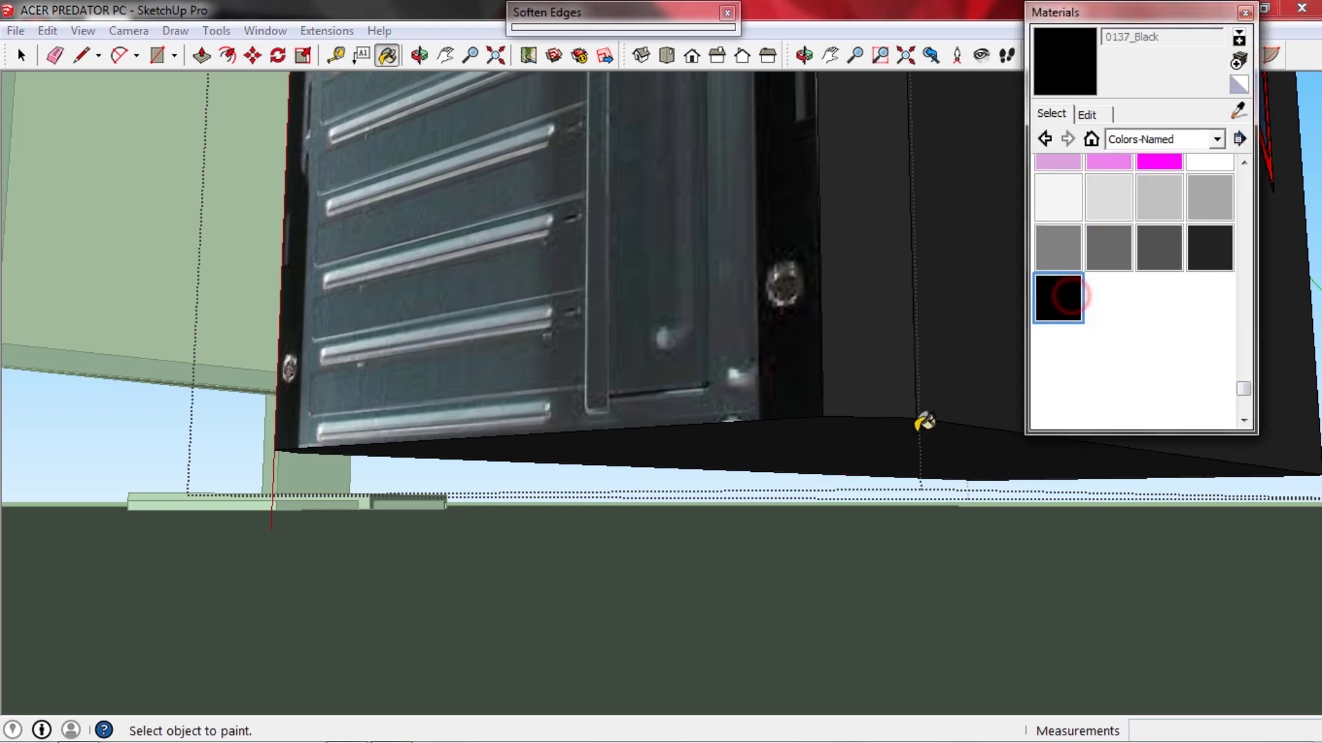
click(859, 431)
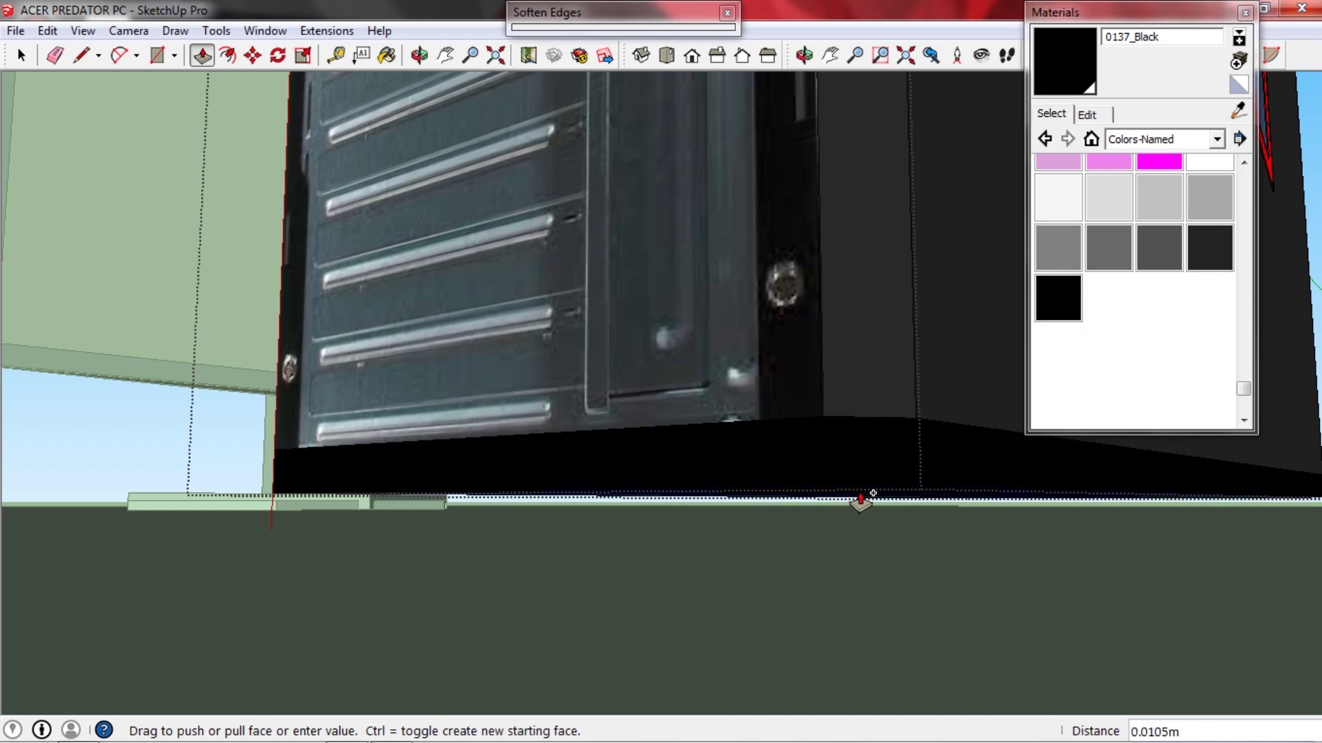
click(860, 503)
middle_drag(860, 502, 758, 525)
key(space)
scroll(758, 525, down, 3)
click(1183, 14)
Examine the tower's side window, motherboard picture and black base from different sides.
scroll(796, 454, down, 5)
middle_drag(797, 455, 875, 380)
scroll(710, 352, up, 3)
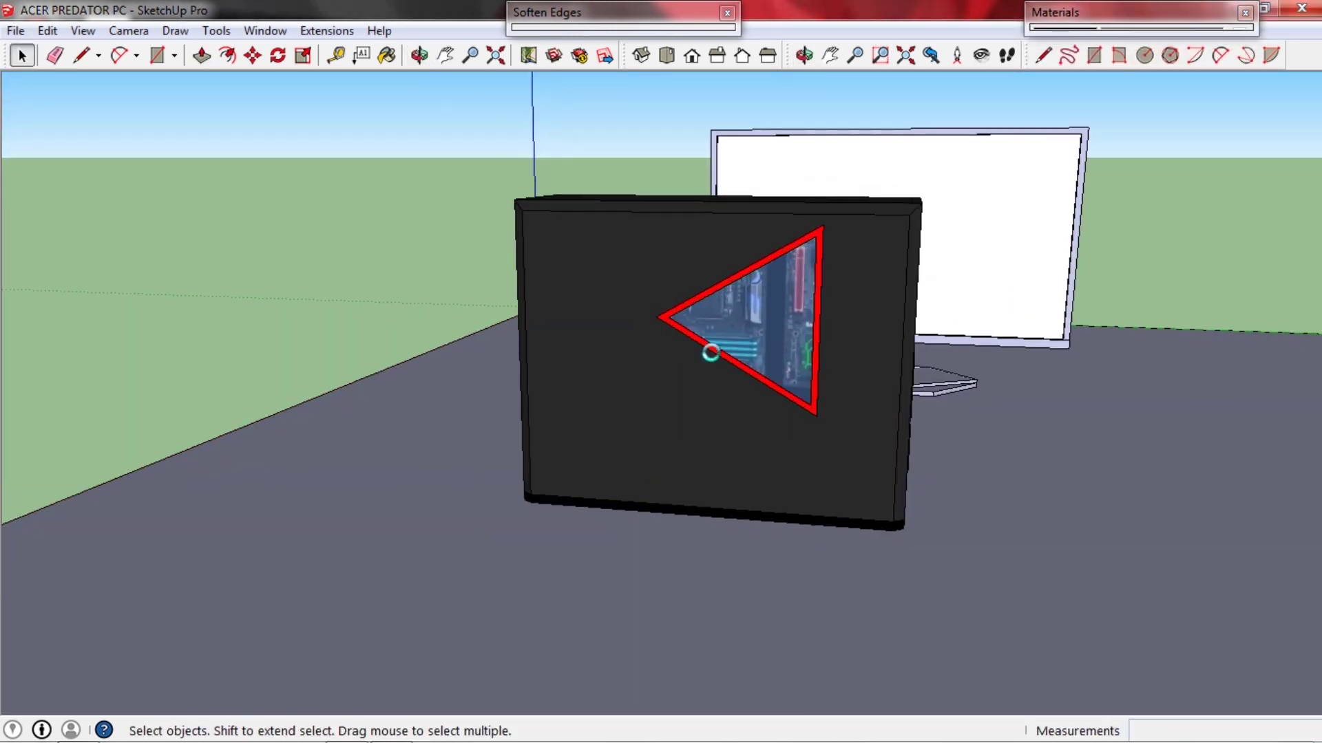
mouse_move(729, 349)
middle_down()
mouse_move(755, 355)
mouse_move(482, 357)
mouse_move(932, 359)
mouse_move(741, 345)
mouse_move(771, 330)
middle_up()
scroll(482, 357, up, 7)
scroll(716, 349, down, 3)
scroll(606, 325, down, 7)
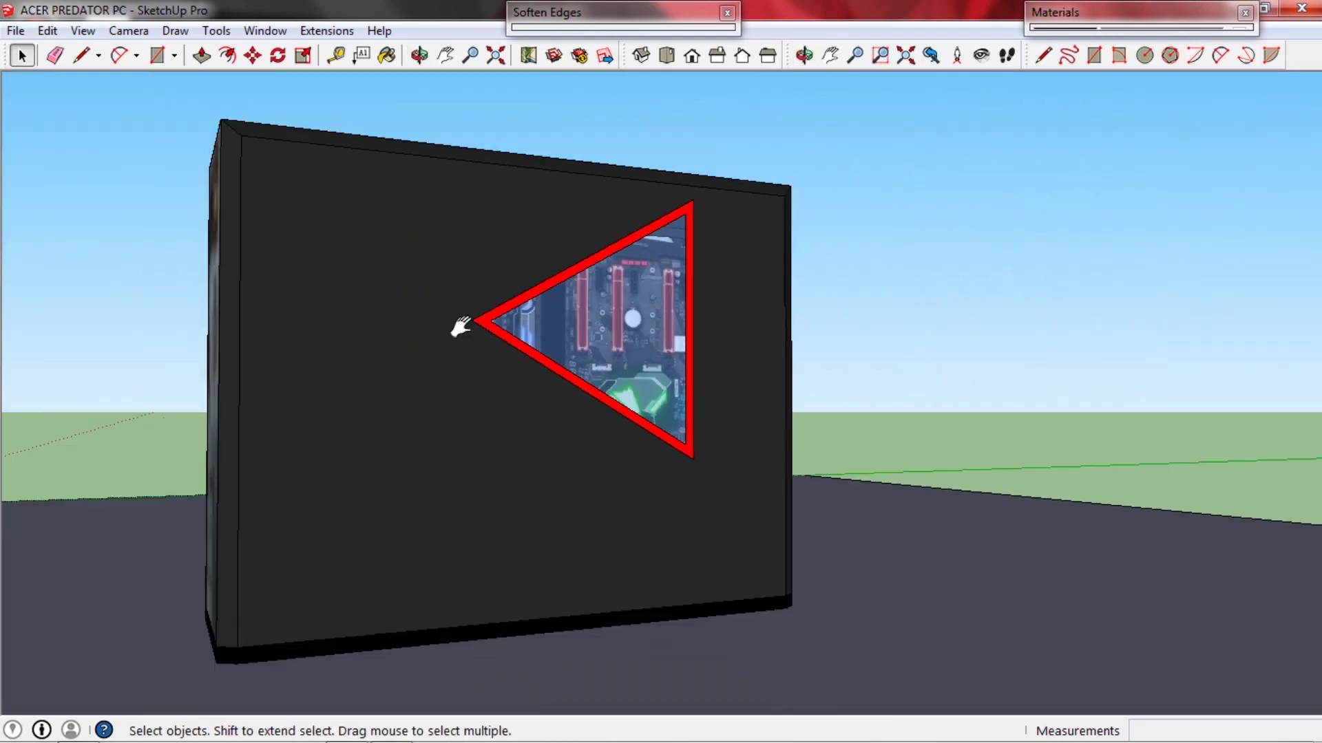
mouse_move(460, 328)
middle_down()
mouse_move(670, 363)
mouse_move(1012, 531)
mouse_move(238, 504)
middle_up()
mouse_move(757, 441)
middle_down()
mouse_move(511, 331)
mouse_move(595, 419)
mouse_move(675, 441)
middle_up()
scroll(595, 418, down, 4)
scroll(594, 419, up, 3)
Group all parts of the monitor together.
click(752, 332)
mouse_move(898, 519)
middle_down()
mouse_move(620, 295)
mouse_move(826, 436)
mouse_move(1003, 330)
middle_up()
scroll(733, 286, up, 3)
key(ctrl+g)
scroll(708, 289, up, 3)
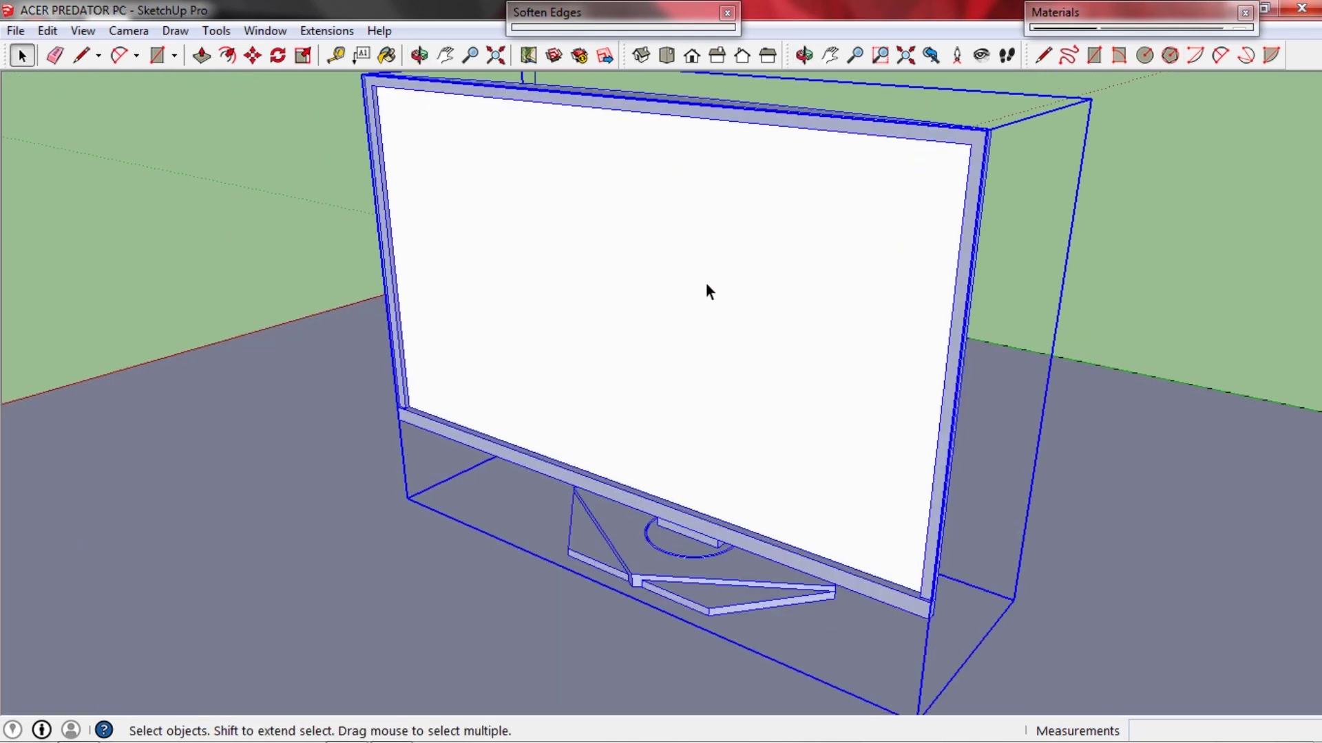
Copy the screen face inside the monitor group to about 0.4 m straight above the original.
double_click(705, 286)
click(614, 241)
scroll(614, 241, down, 3)
mouse_move(614, 241)
middle_down()
mouse_move(636, 260)
mouse_move(634, 237)
mouse_move(522, 183)
mouse_move(581, 254)
mouse_move(592, 379)
middle_up()
scroll(634, 236, up, 2)
double_click(630, 229)
scroll(621, 233, down, 3)
double_click(581, 255)
key(m)
key(ctrl)
click(600, 298)
scroll(613, 253, down, 2)
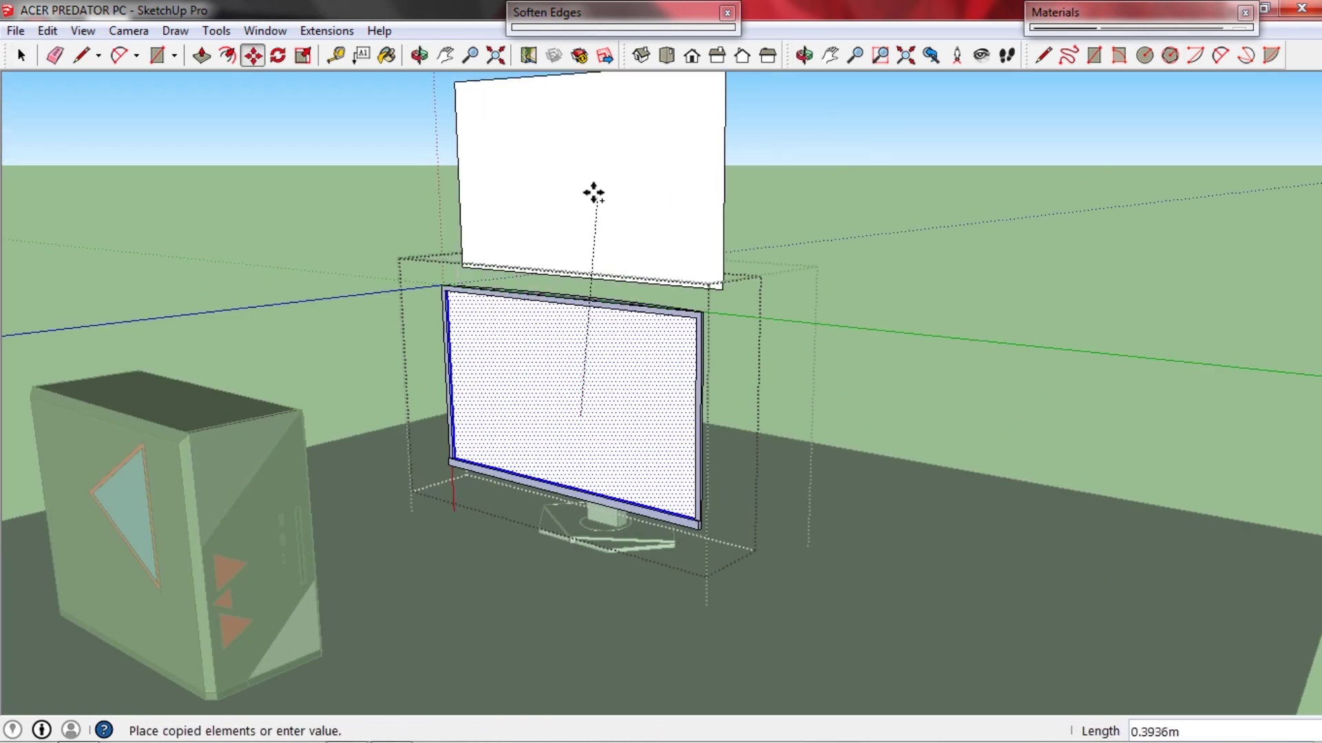
click(584, 162)
key(space)
key(ctrl+t)
Paint the copied screen face with the 0002_MediumVioletRed colour.
scroll(582, 162, down, 1)
shift+middle_drag(582, 162, 593, 257)
key(b)
click(1113, 183)
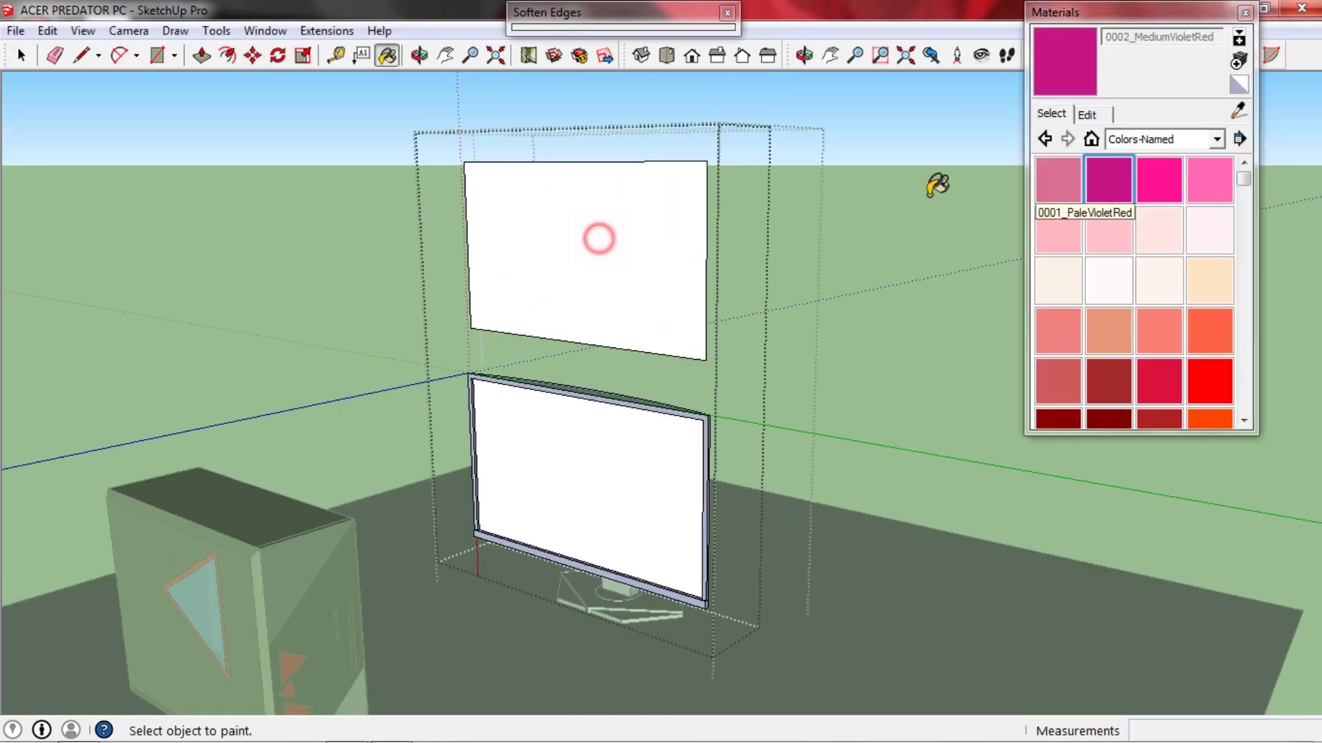
click(599, 236)
Texture the copied face's material with the Predator image 9PcRTrzcGCyY7UV5xikxnf.jpg from the Graphic 2018 folder.
click(1087, 114)
click(1200, 309)
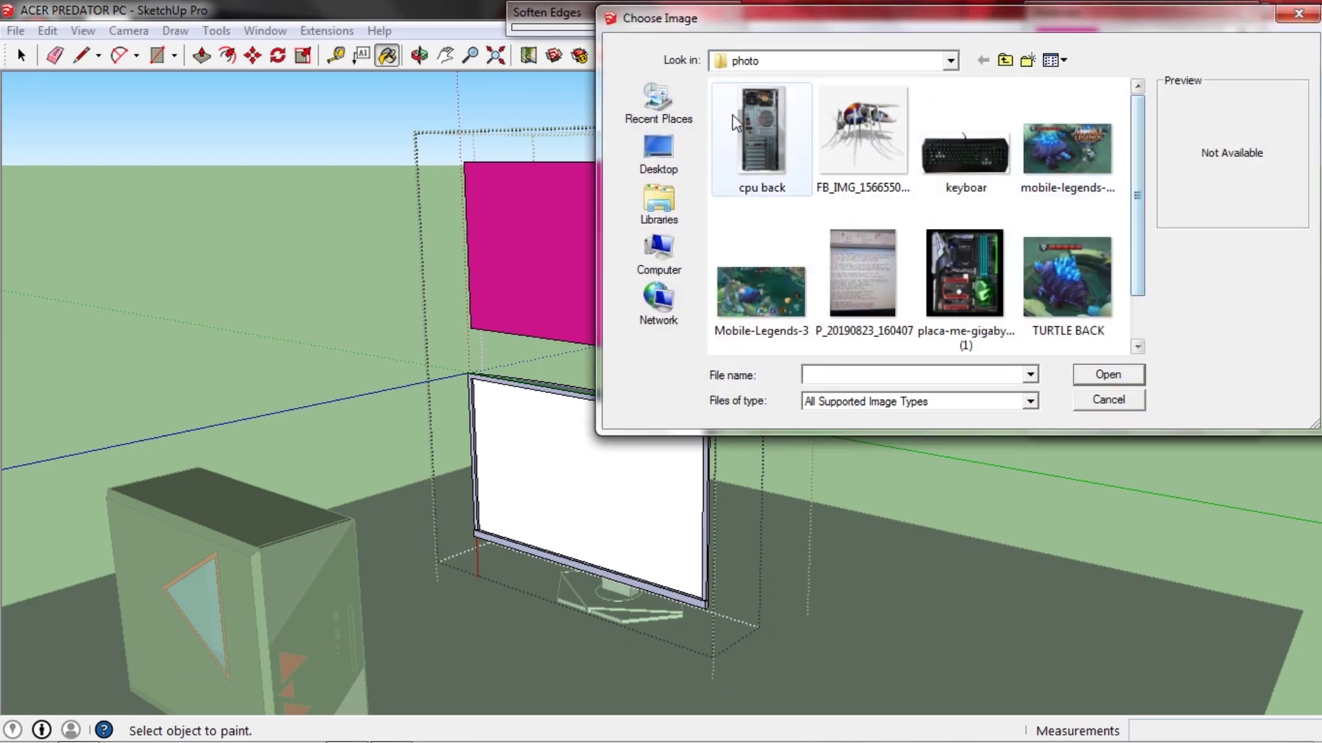
click(661, 251)
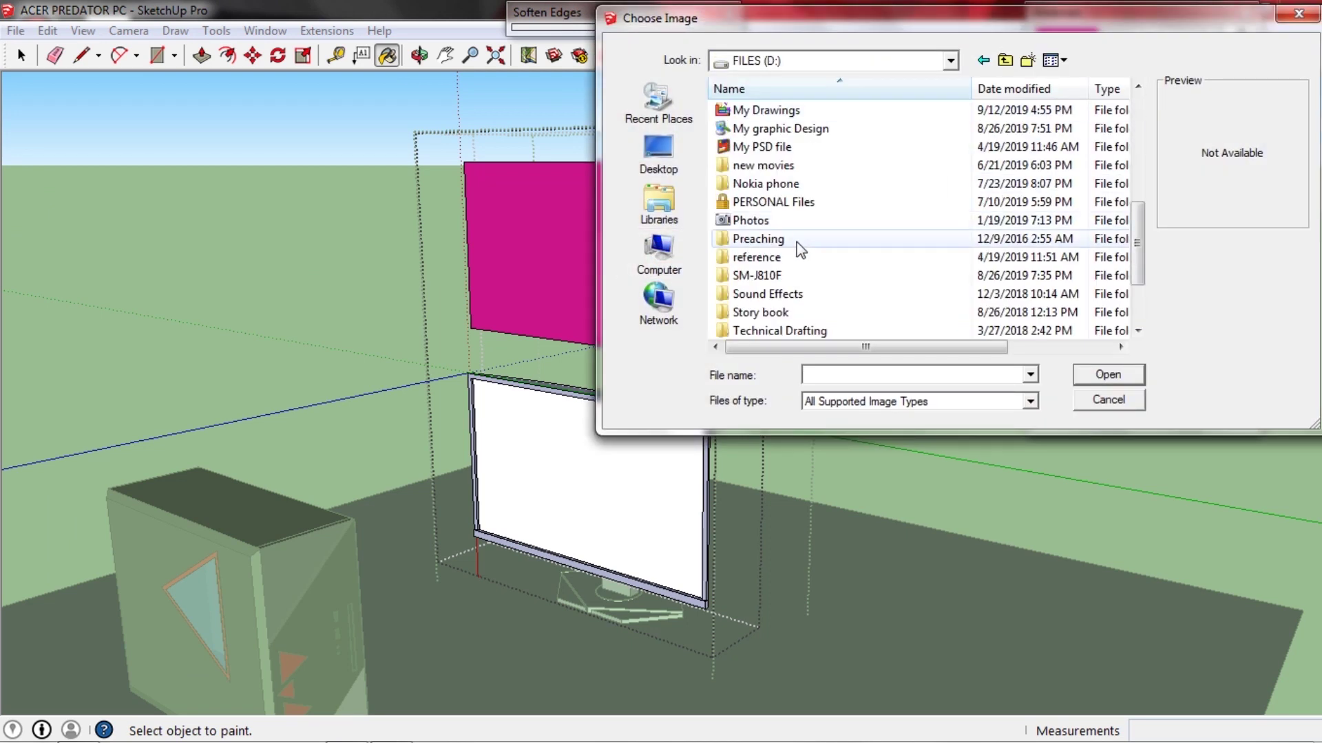
click(658, 165)
double_click(1012, 121)
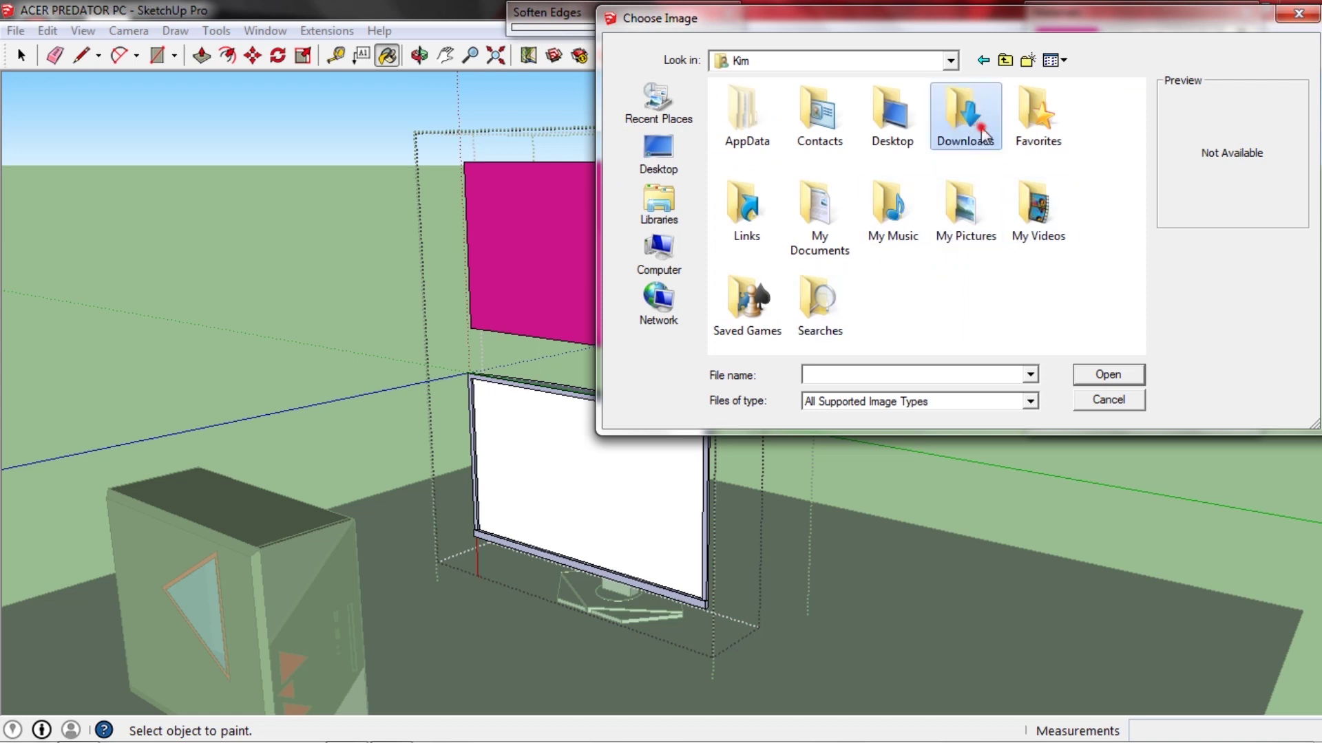
double_click(983, 131)
scroll(1078, 177, down, 1)
double_click(1078, 177)
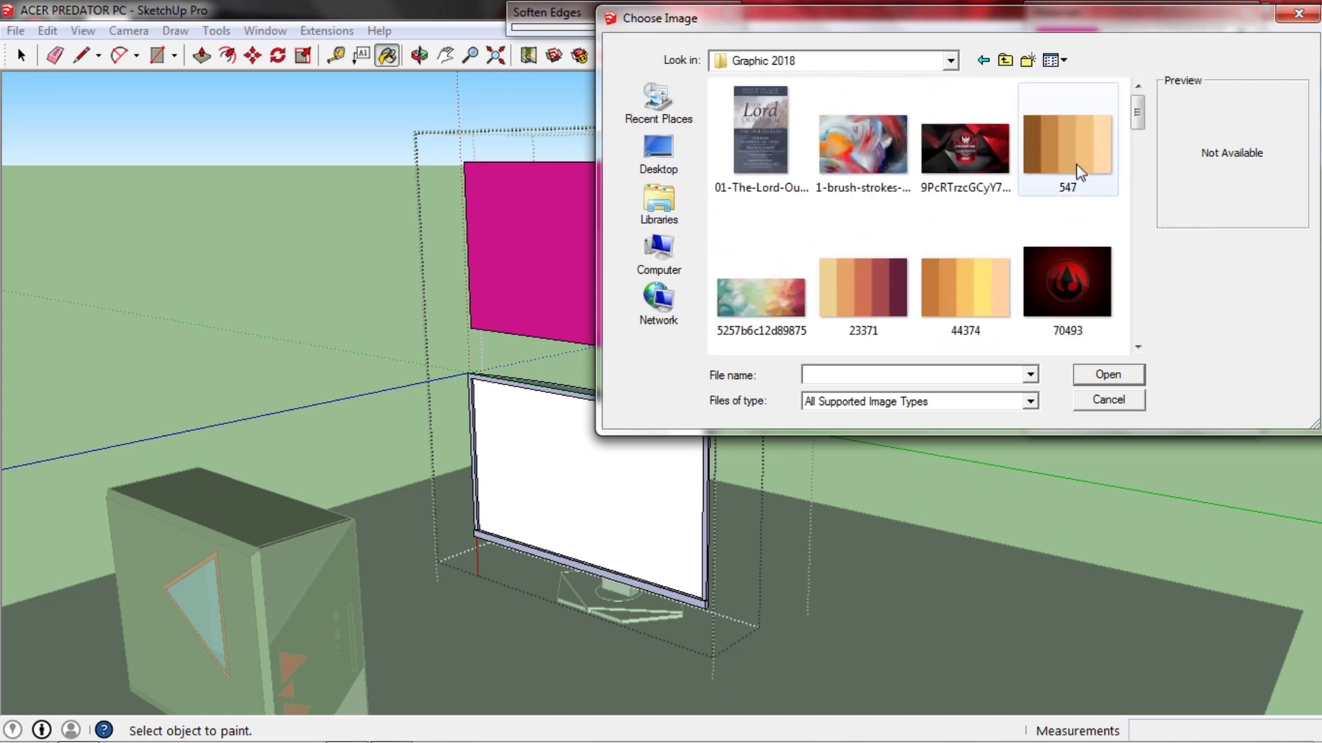
click(1109, 375)
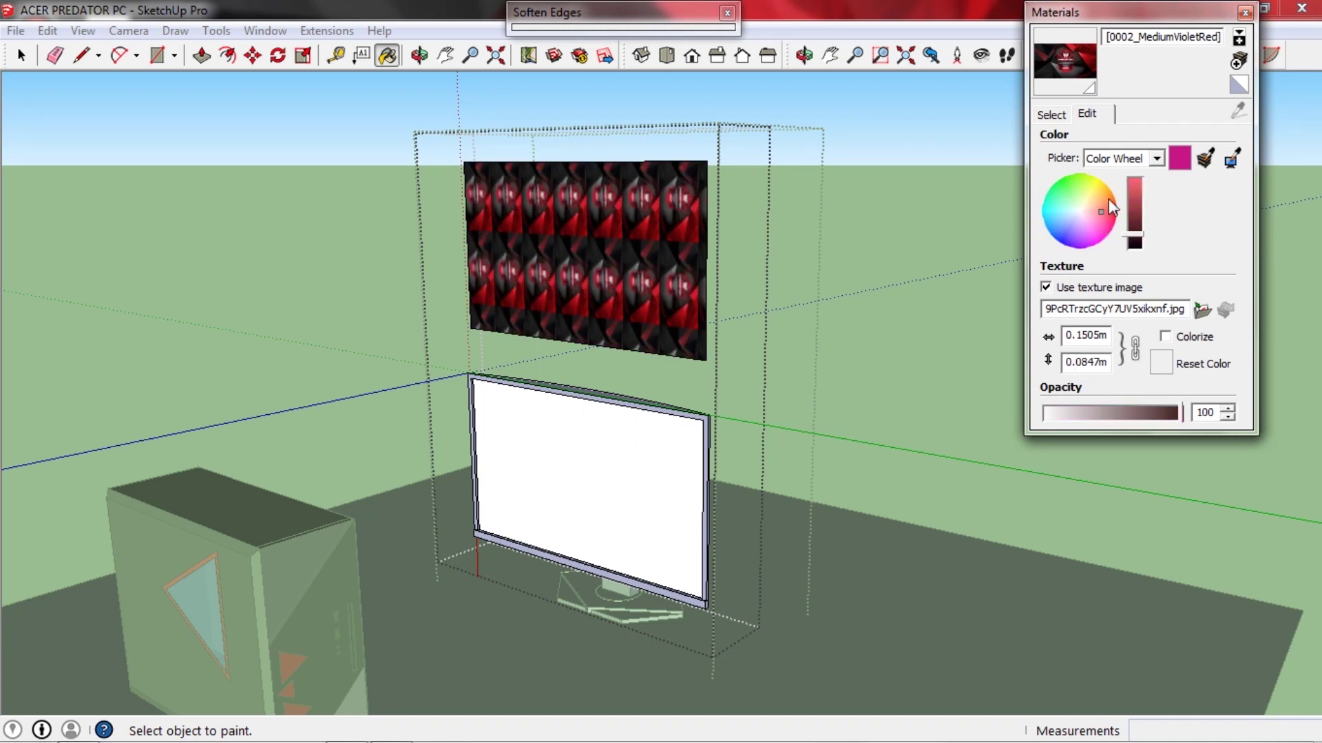
scroll(748, 270, up, 5)
scroll(749, 270, down, 3)
Rotate the Predator texture on the copied face by 90 degrees so its lettering reads upright.
key(space)
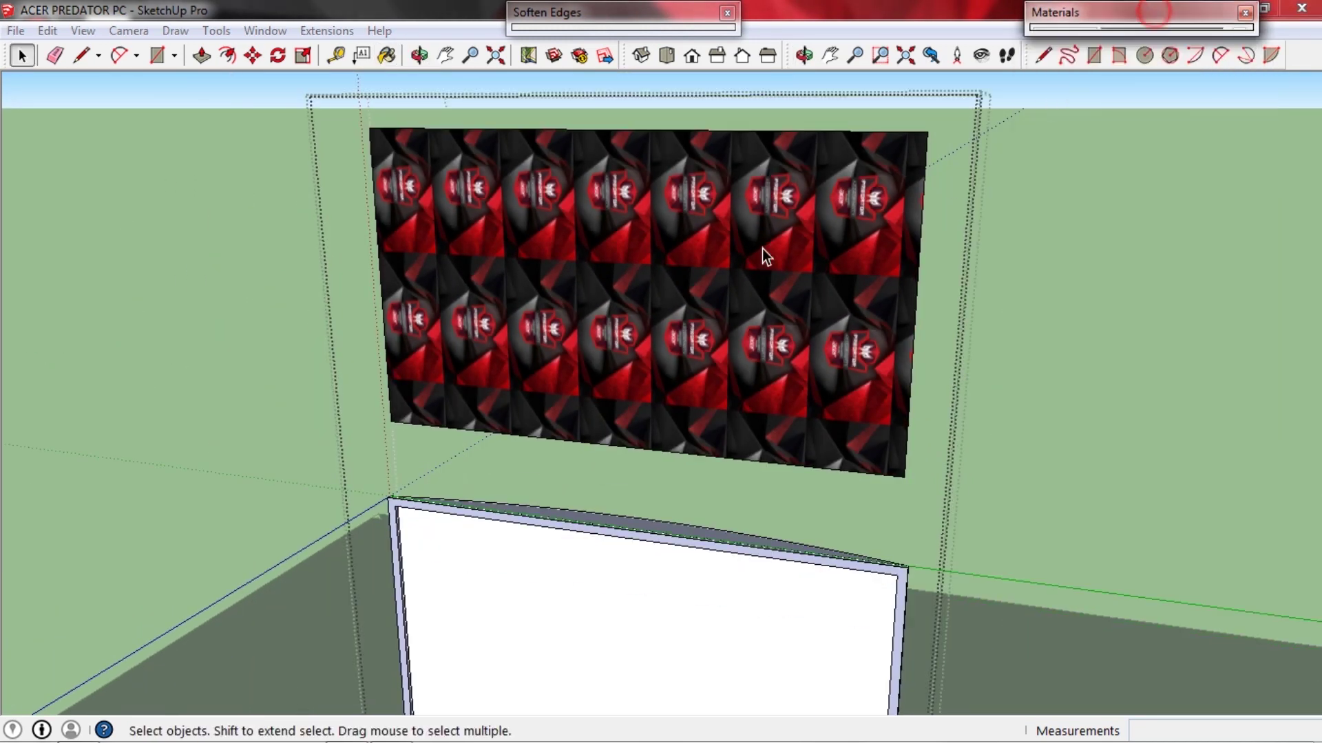
click(697, 279)
key(shift+r)
middle_drag(698, 276, 638, 249)
scroll(664, 279, up, 2)
double_click(664, 279)
Draw a rectangle of about 0.1505 by 0.0846 m around one complete Predator tile.
scroll(638, 248, up, 3)
scroll(639, 248, up, 5)
key(r)
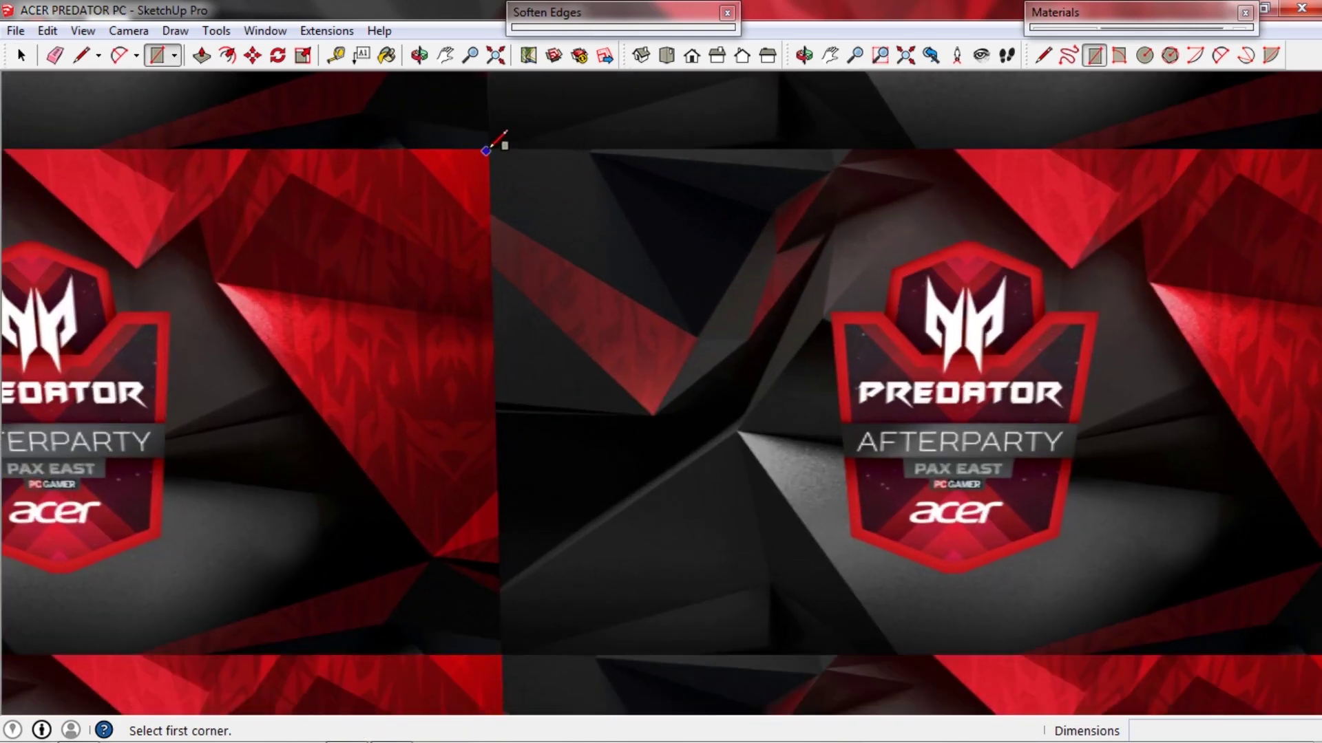
click(487, 150)
scroll(988, 507, down, 5)
scroll(988, 437, up, 5)
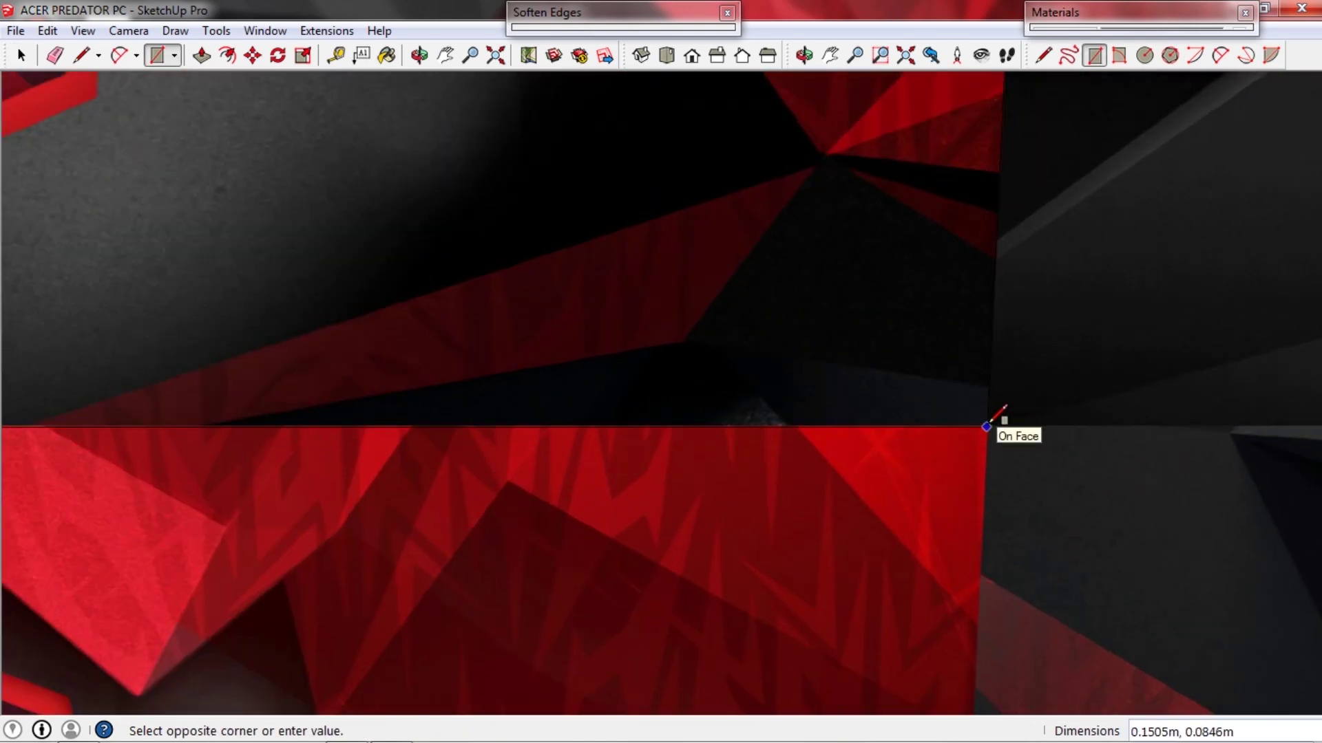
Delete the surrounding tiled face and its leftover edges, keeping only the outlined Predator picture.
key(space)
scroll(909, 411, down, 12)
click(640, 525)
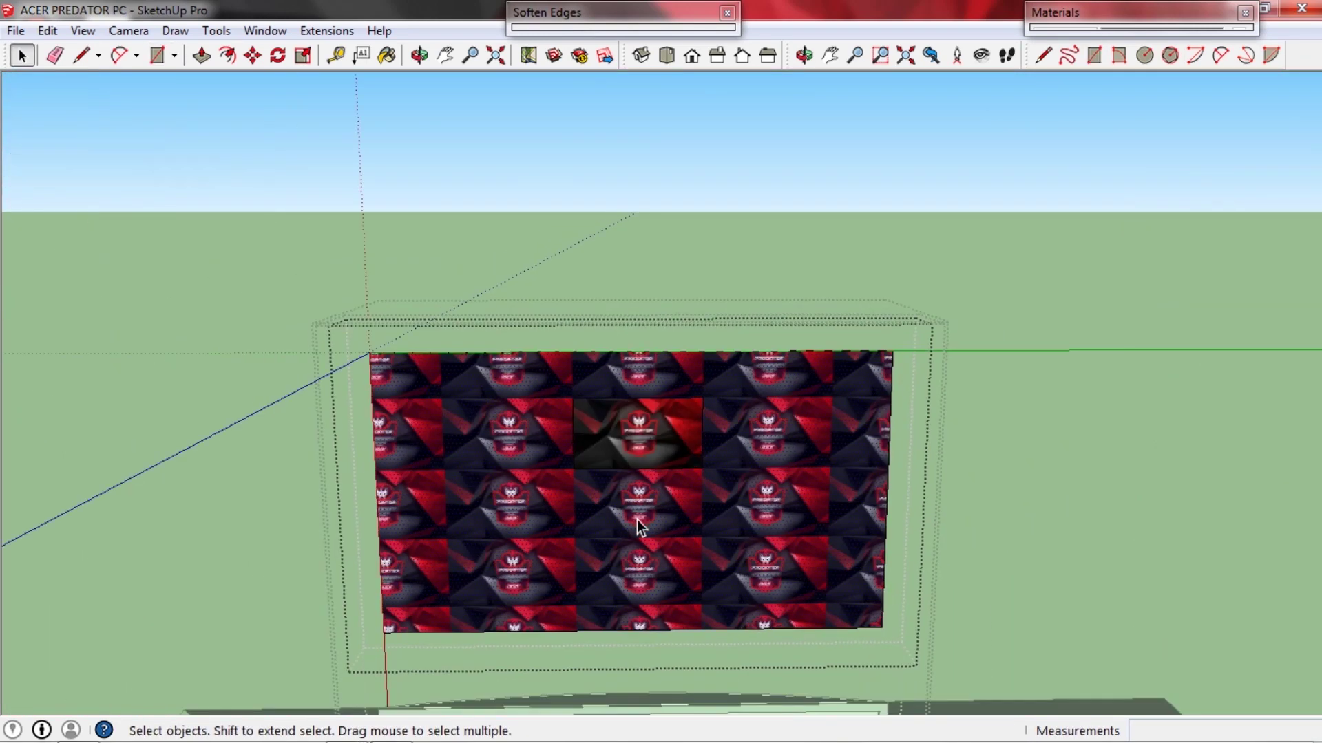
key(Delete)
drag(985, 664, 586, 594)
Measure the width of the monitor's screen opening along its inner top edge.
scroll(612, 427, up, 4)
middle_drag(606, 437, 543, 413)
scroll(556, 409, down, 4)
shift+middle_drag(589, 475, 654, 337)
scroll(510, 530, up, 5)
key(t)
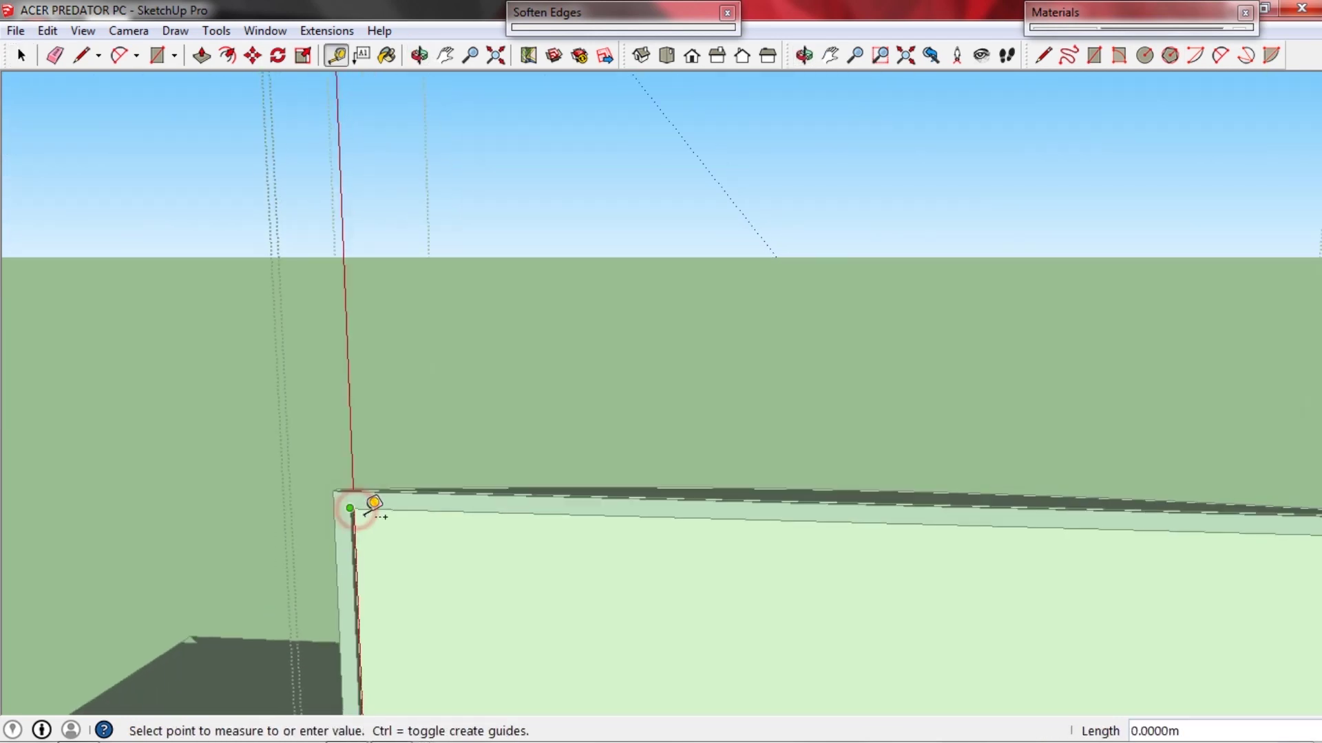
scroll(363, 515, down, 5)
scroll(619, 523, up, 5)
scroll(813, 529, down, 6)
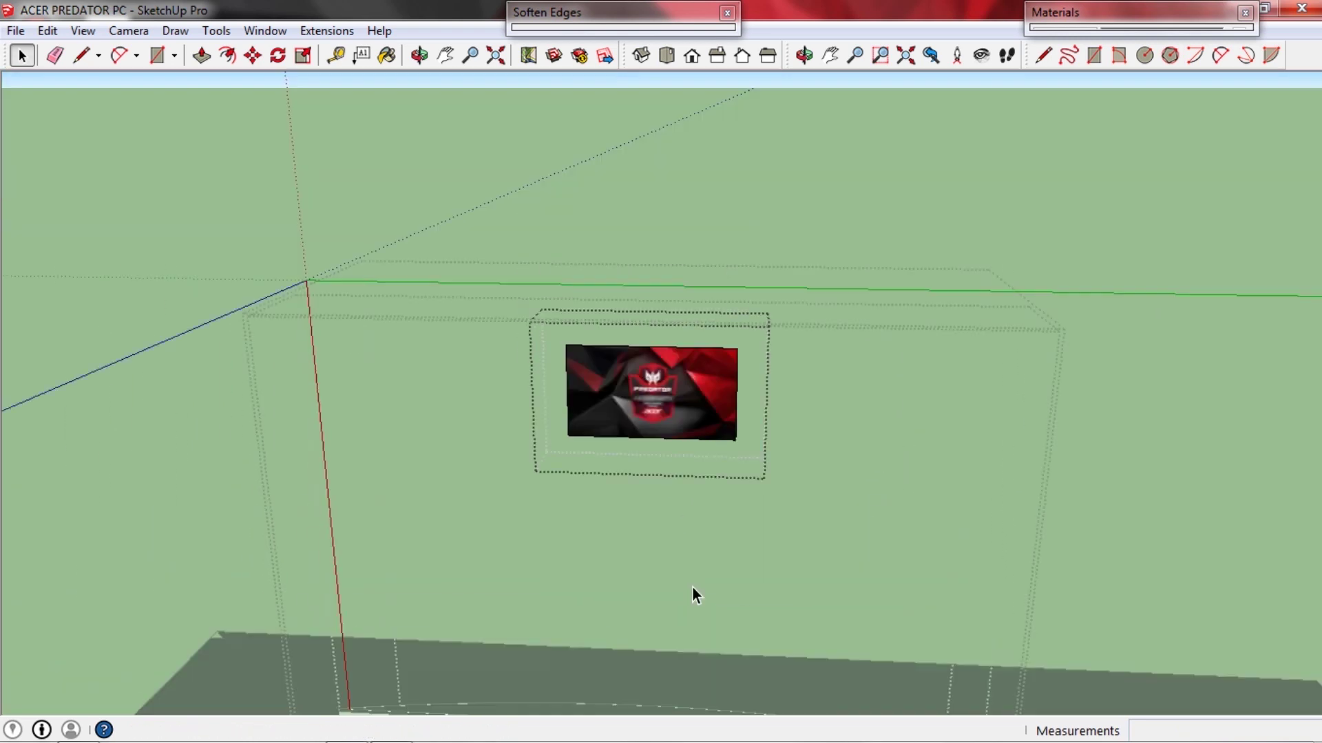
Resize the Predator picture group by measuring its top edge and entering the screen opening's width.
middle_drag(693, 596, 470, 394)
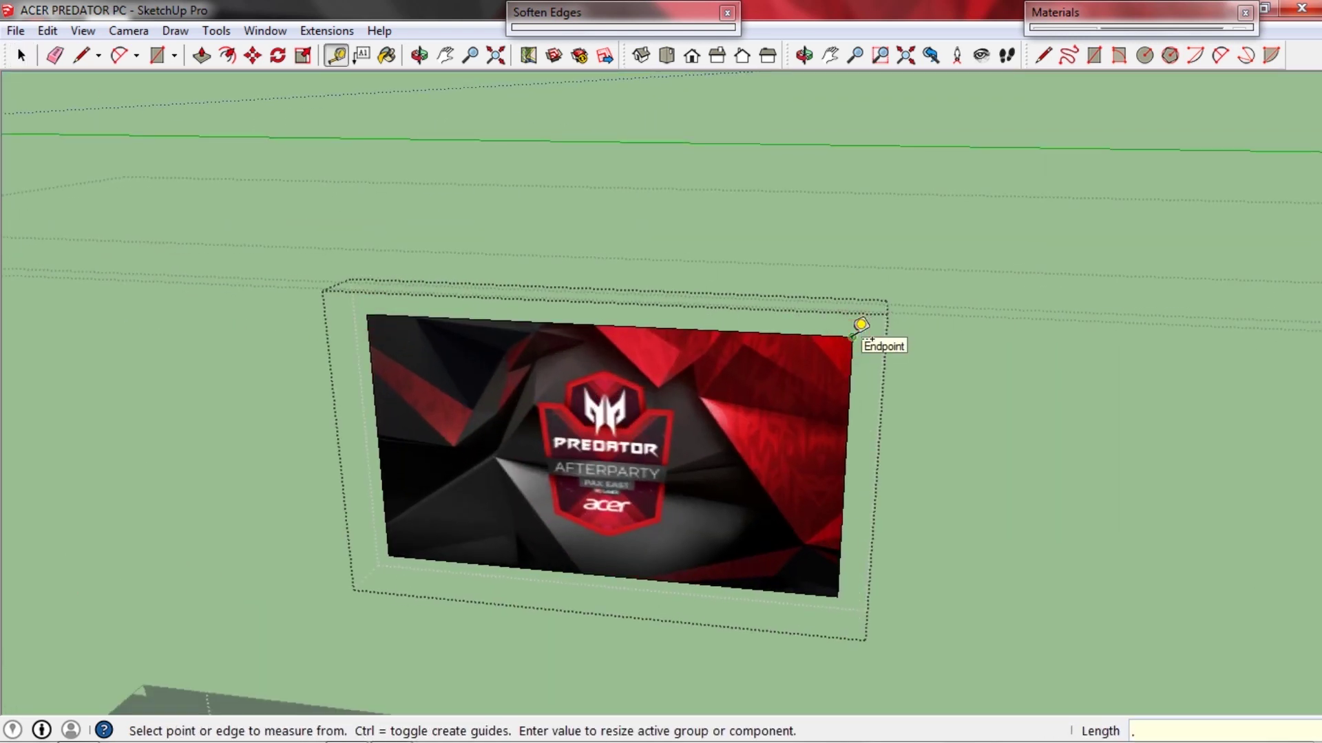
key(Return)
key(Return)
key(space)
Move the enlarged Predator picture about 0.885 m onto the monitor's screen, against the frame's upper edge.
shift+middle_drag(620, 503, 608, 331)
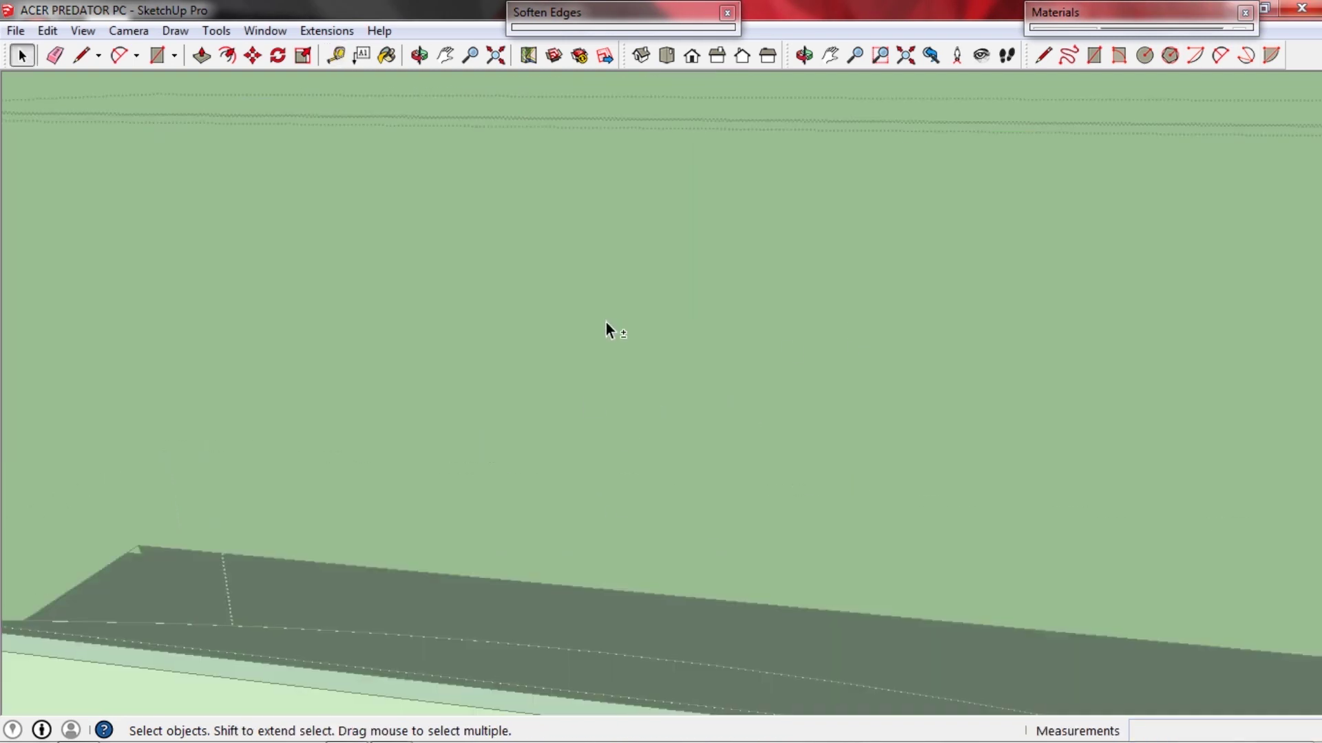
scroll(447, 455, down, 4)
scroll(447, 455, down, 6)
scroll(926, 523, up, 4)
key(Escape)
click(859, 502)
middle_drag(859, 502, 856, 478)
scroll(787, 441, up, 2)
key(m)
click(734, 392)
scroll(551, 457, up, 5)
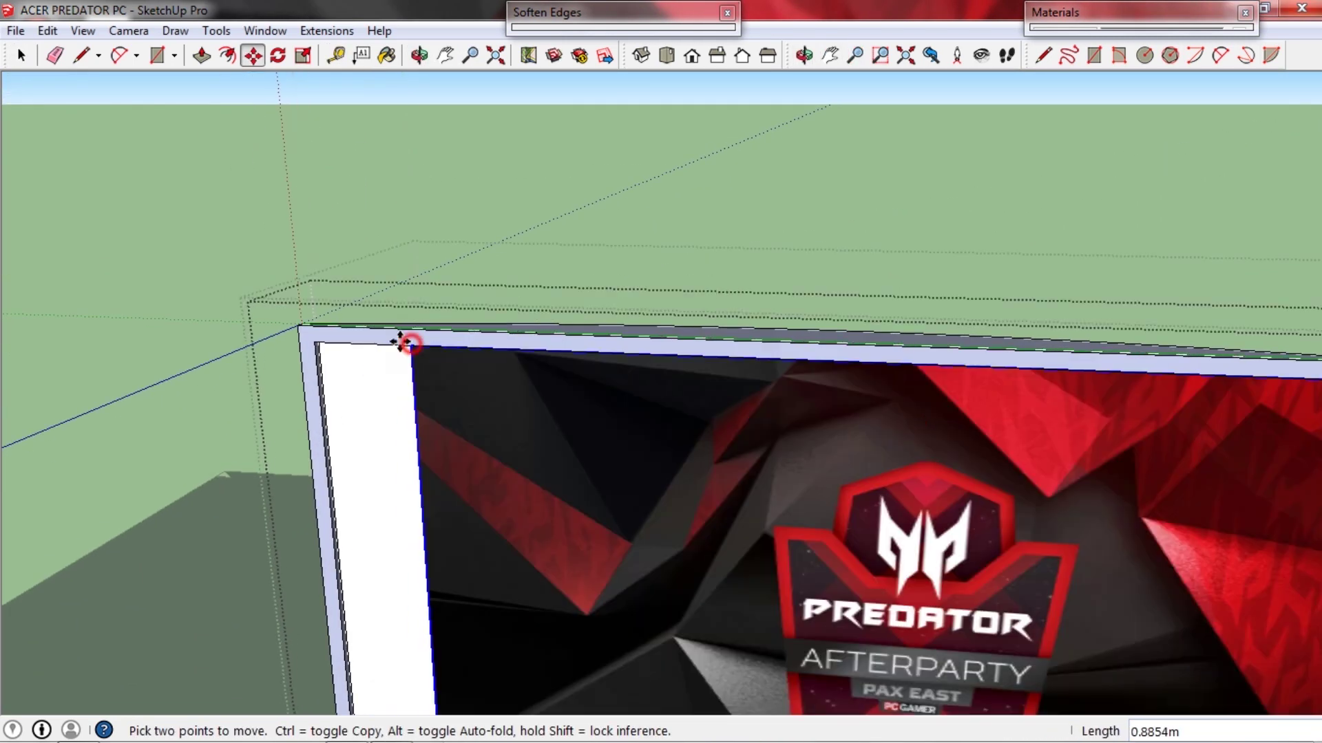
Move the picture by its top left corner onto the frame's inner top left corner.
middle_drag(459, 432, 406, 343)
click(367, 375)
click(404, 363)
key(m)
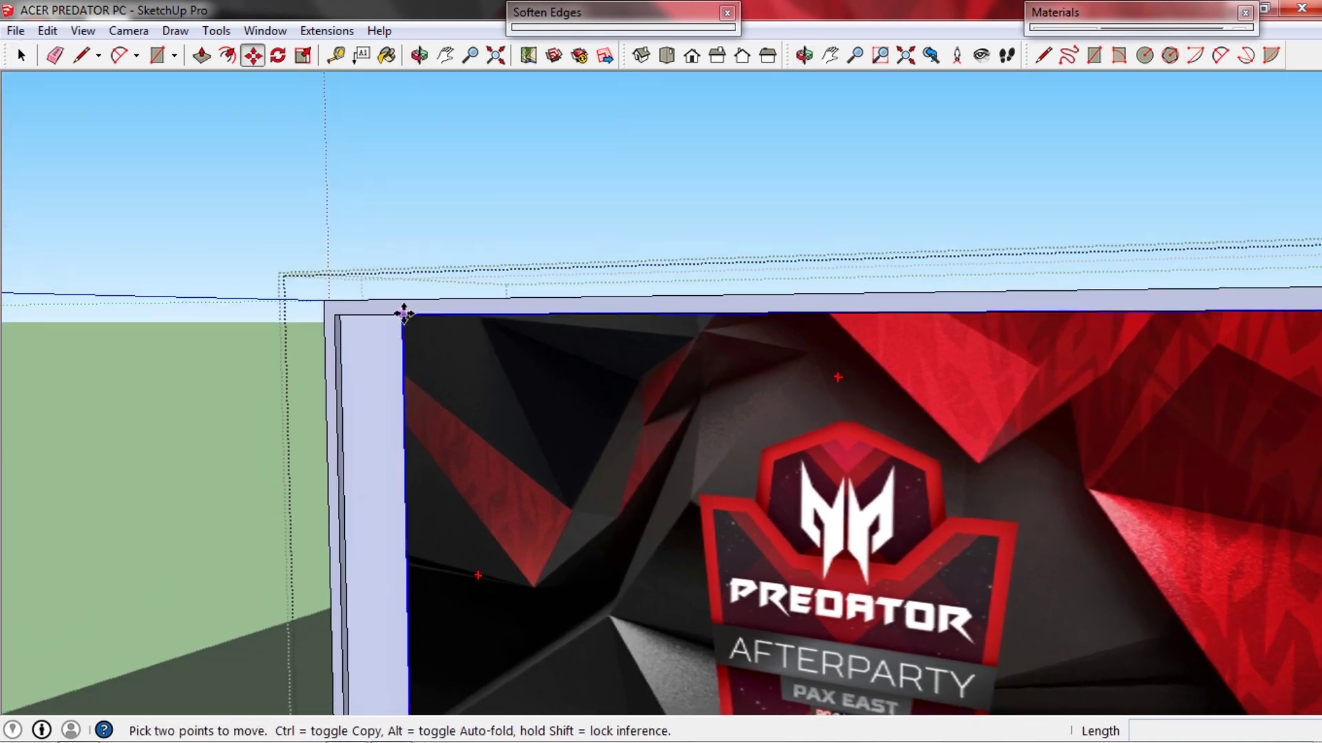
click(404, 311)
click(334, 311)
key(space)
scroll(448, 373, down, 4)
Scale the Predator picture downward so its bottom edge meets the lower frame of the monitor.
scroll(773, 654, up, 10)
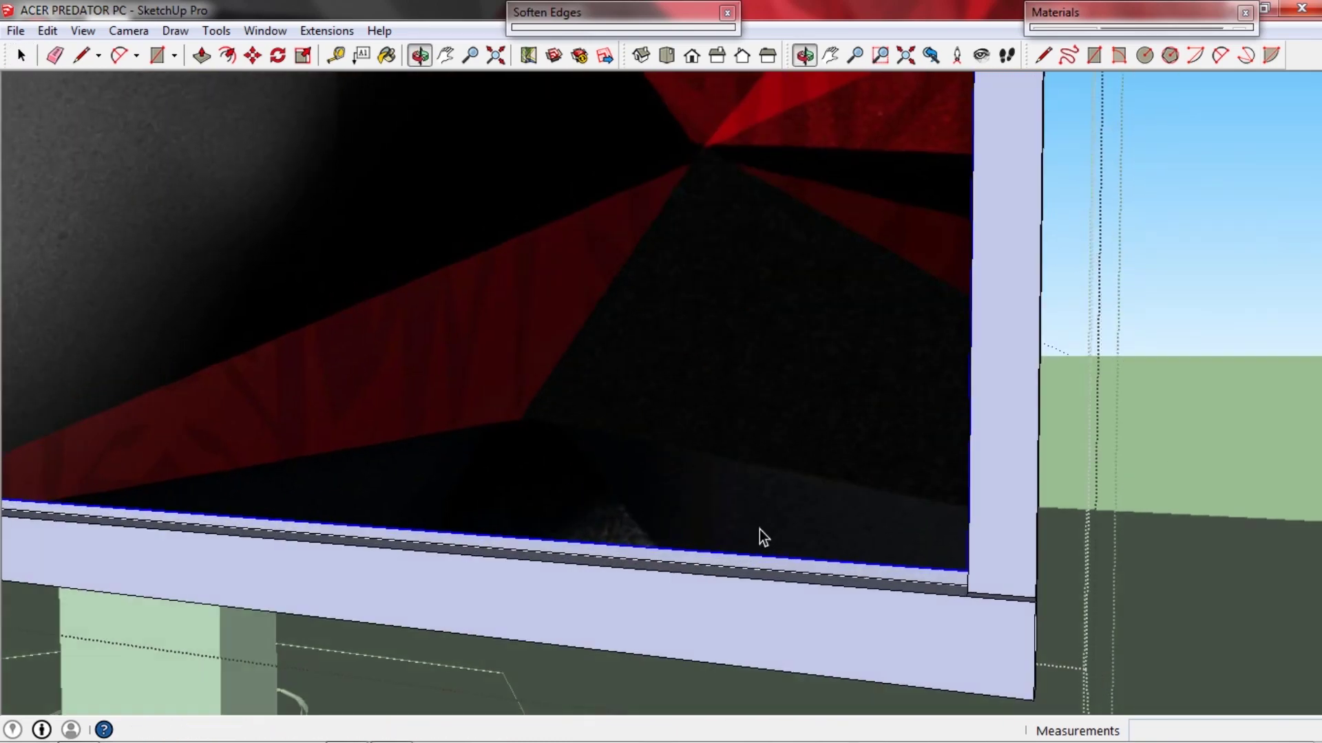
key(s)
scroll(549, 514, down, 3)
middle_drag(549, 515, 478, 525)
scroll(507, 492, up, 7)
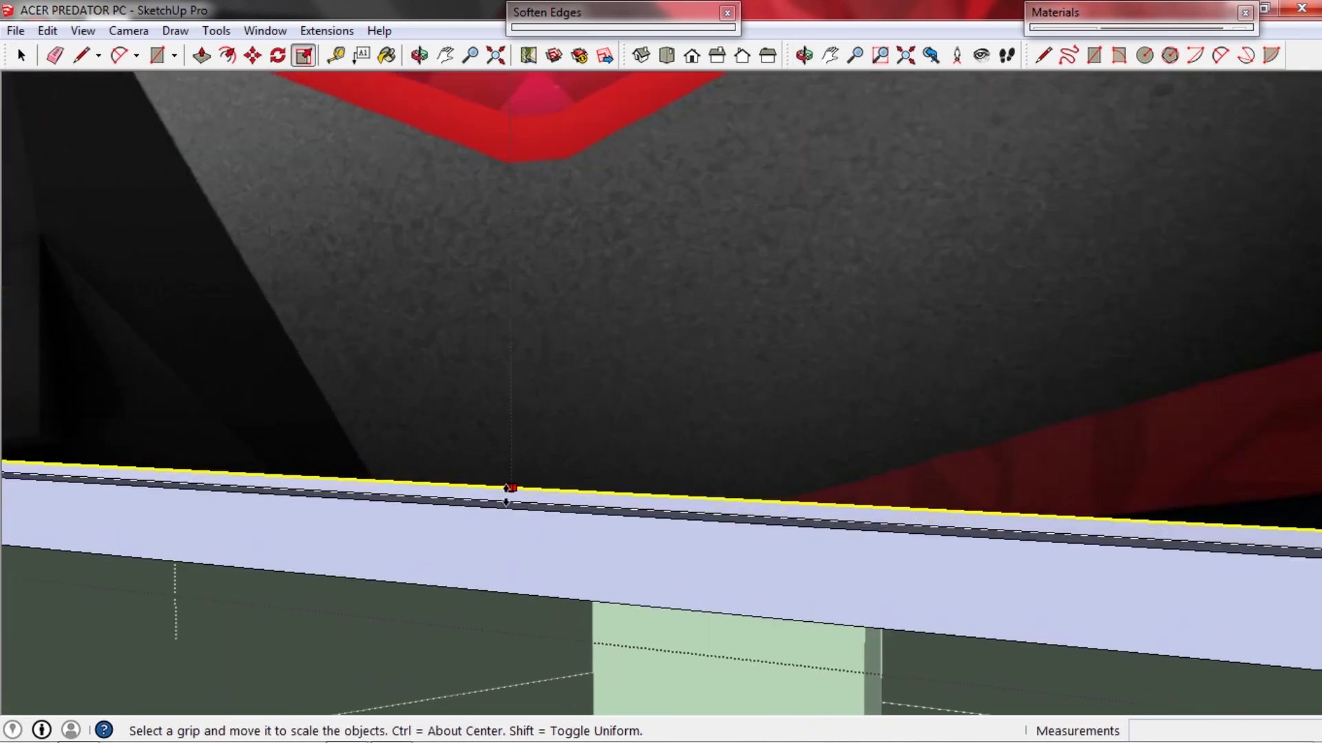
drag(513, 469, 513, 525)
key(space)
Paint the monitor's frame, back, arm, column and stand base with the 0136_Charcoal colour.
scroll(681, 413, down, 8)
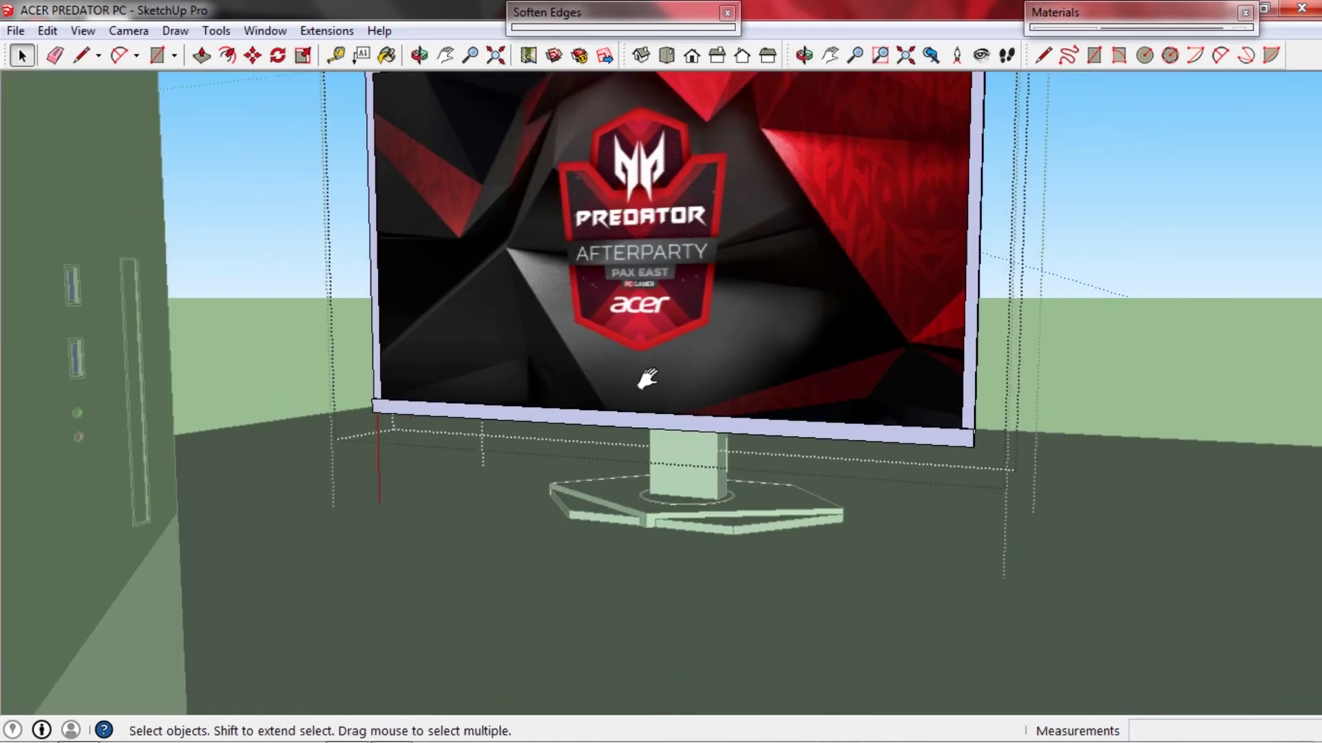
middle_drag(643, 378, 596, 435)
scroll(596, 436, down, 1)
key(b)
click(1060, 116)
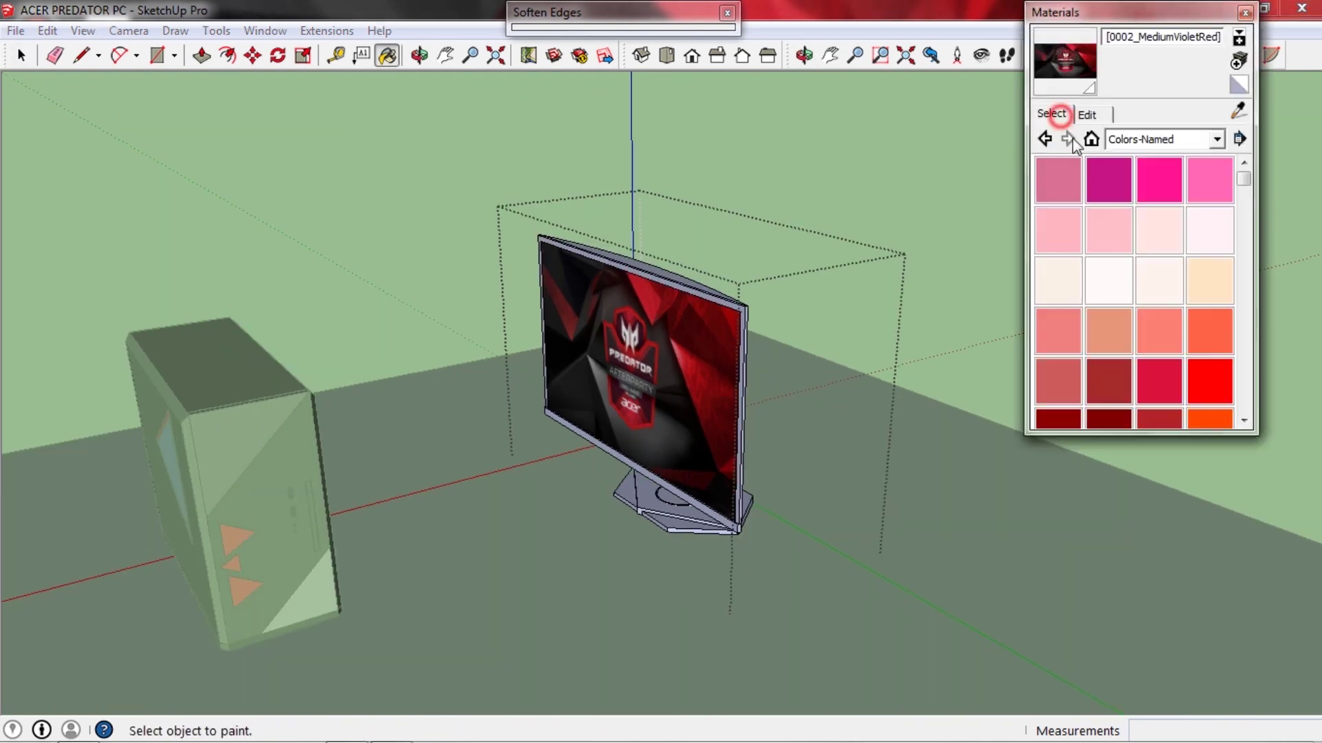
drag(1245, 177, 1243, 384)
middle_drag(825, 390, 492, 314)
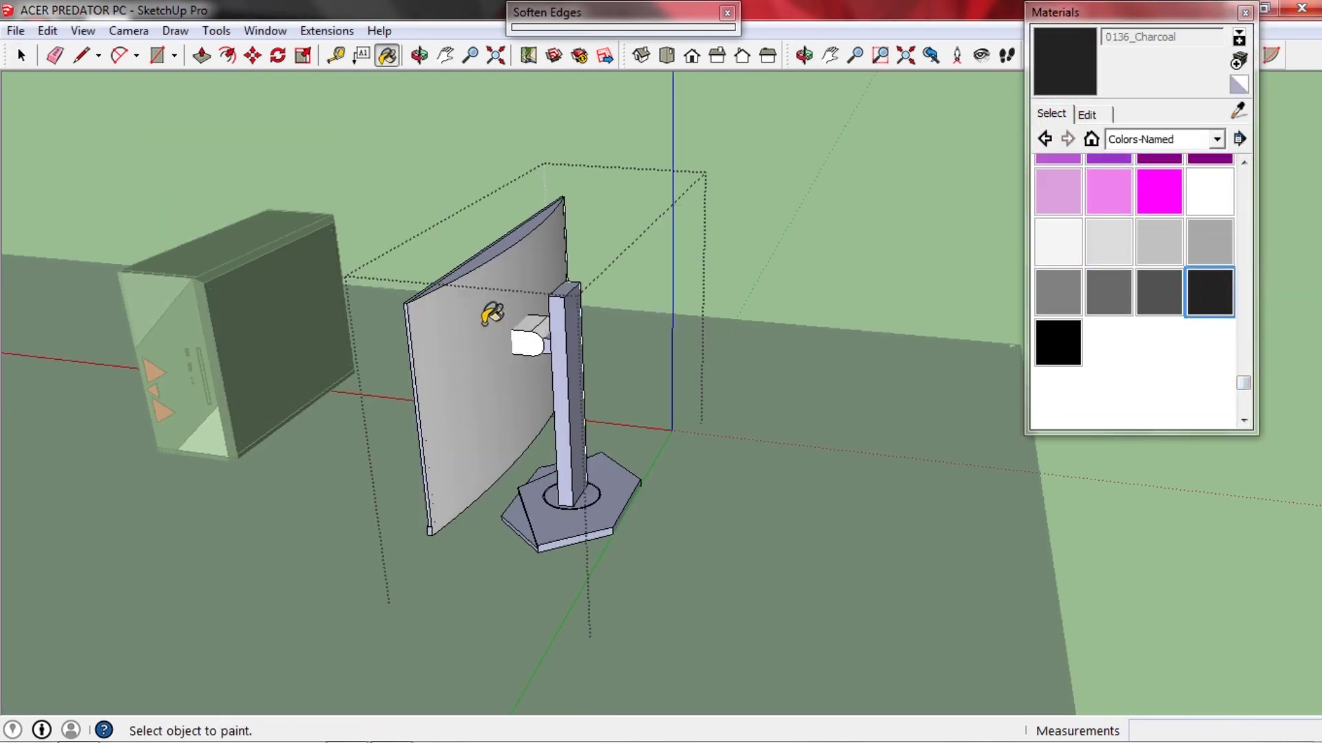
middle_drag(515, 362, 493, 366)
click(540, 350)
click(581, 324)
click(597, 534)
mouse_move(602, 506)
middle_down()
mouse_move(865, 510)
mouse_move(1005, 547)
middle_up()
key(space)
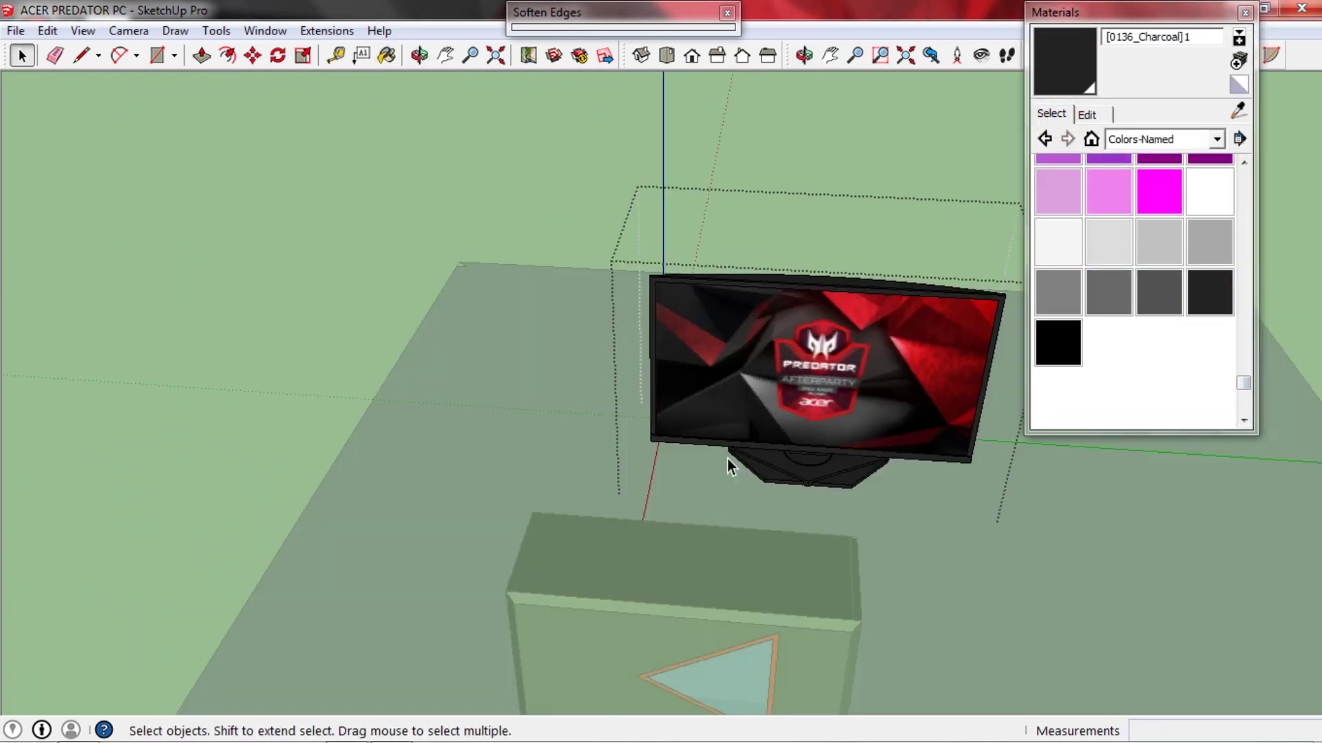
Open the monitor's stand base for editing with nothing selected in it.
middle_drag(729, 463, 805, 416)
middle_drag(836, 475, 926, 433)
middle_drag(894, 247, 915, 196)
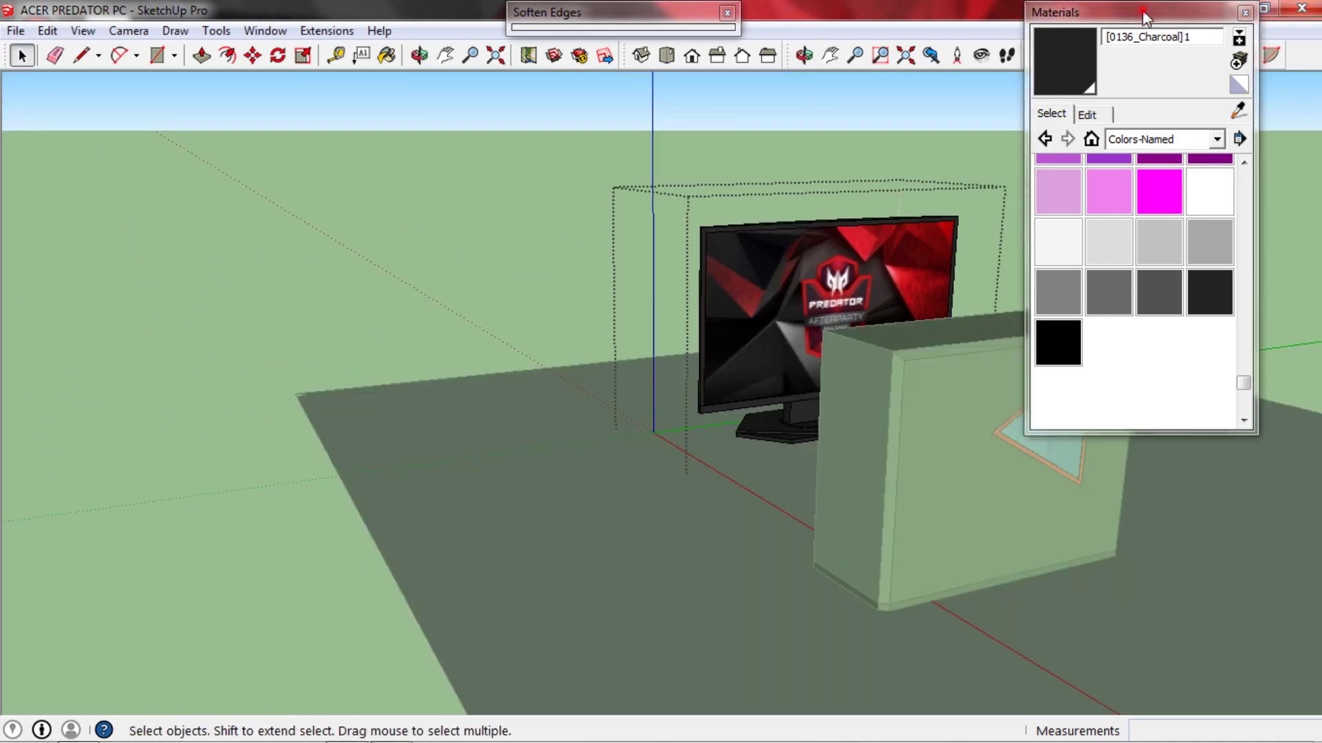
click(1145, 15)
middle_drag(736, 351, 801, 399)
scroll(797, 406, up, 10)
triple_click(690, 509)
key(ctrl+t)
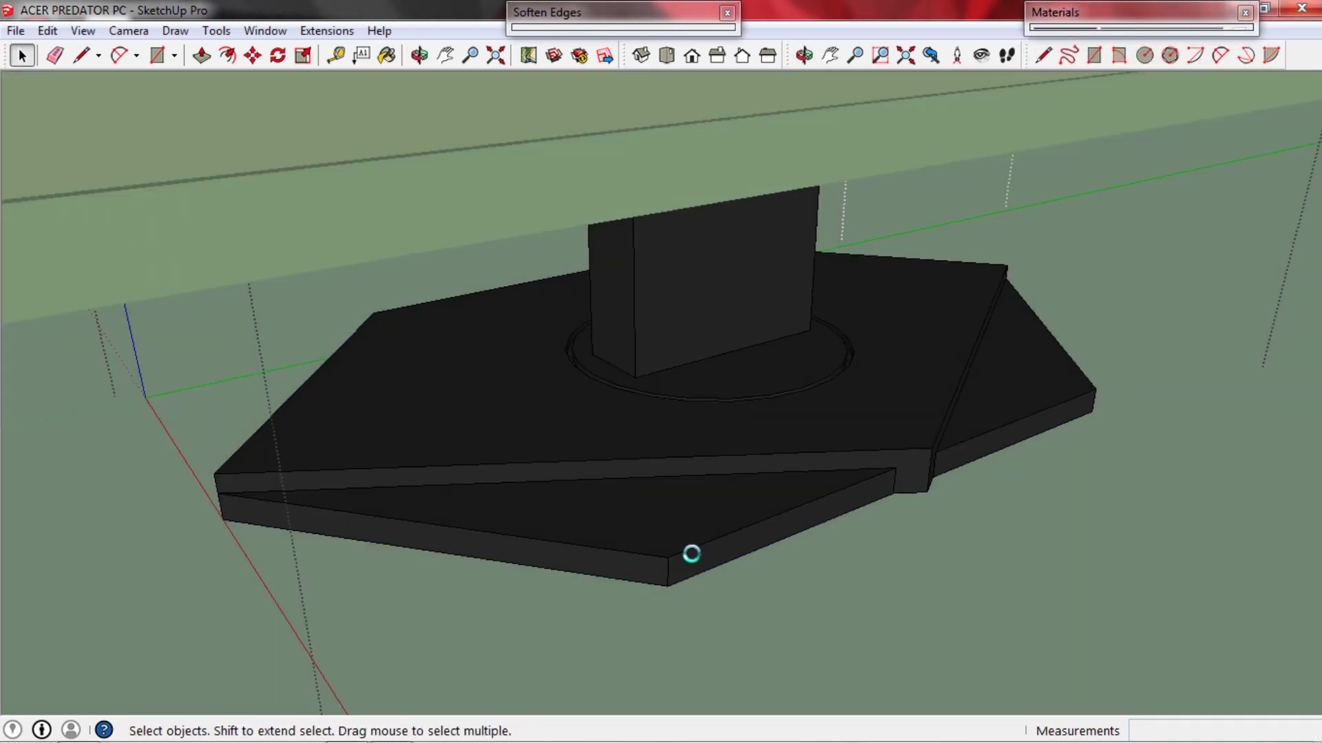
Paint the top and side faces of the stand base's lower wedge pieces with the 0020_Red colour.
click(1145, 15)
click(1209, 381)
click(711, 546)
scroll(688, 547, down, 3)
click(853, 516)
mouse_move(873, 472)
middle_down()
mouse_move(853, 517)
mouse_move(788, 448)
mouse_move(713, 441)
middle_up()
click(869, 533)
click(995, 574)
Paint the round disc at the foot of the stand's column 0020_Red and finish editing the monitor.
middle_drag(926, 568, 919, 599)
scroll(640, 434, up, 2)
click(602, 386)
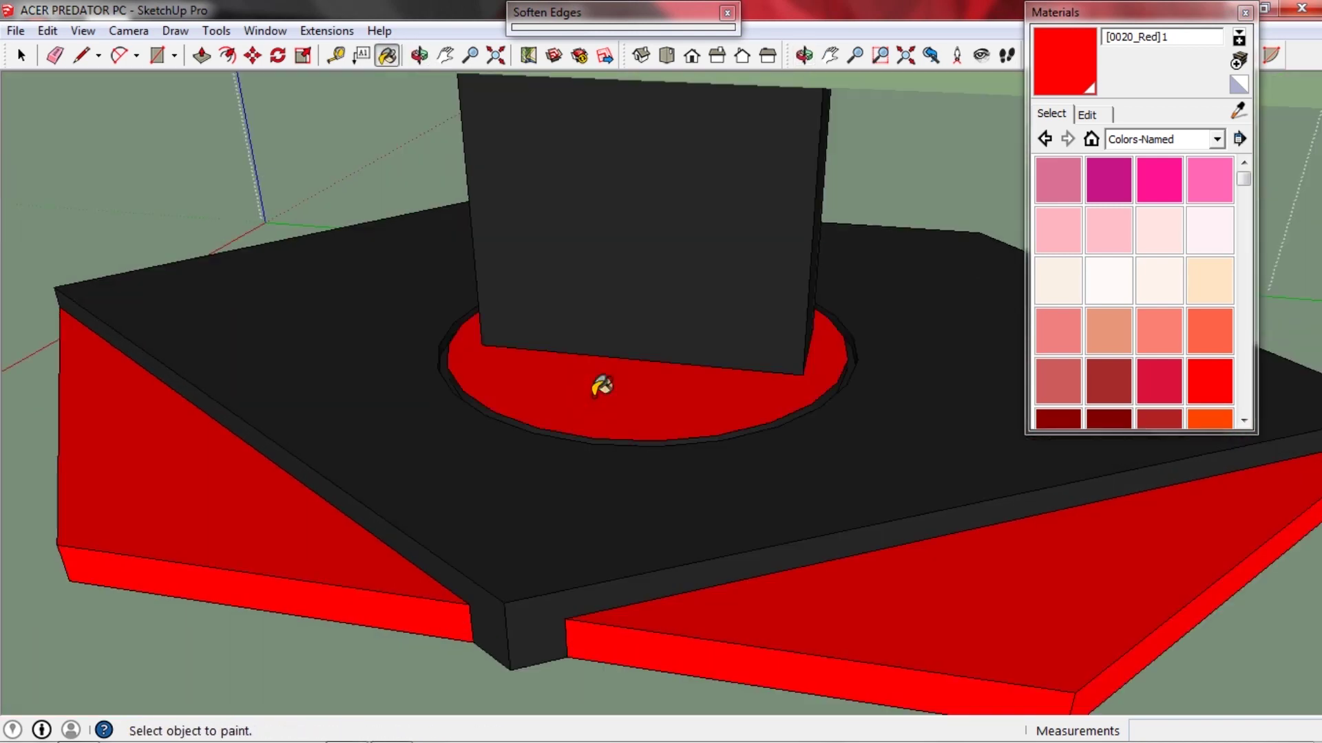
middle_drag(601, 387, 673, 472)
scroll(673, 473, down, 4)
key(space)
scroll(683, 475, down, 6)
click(1165, 14)
scroll(761, 365, down, 4)
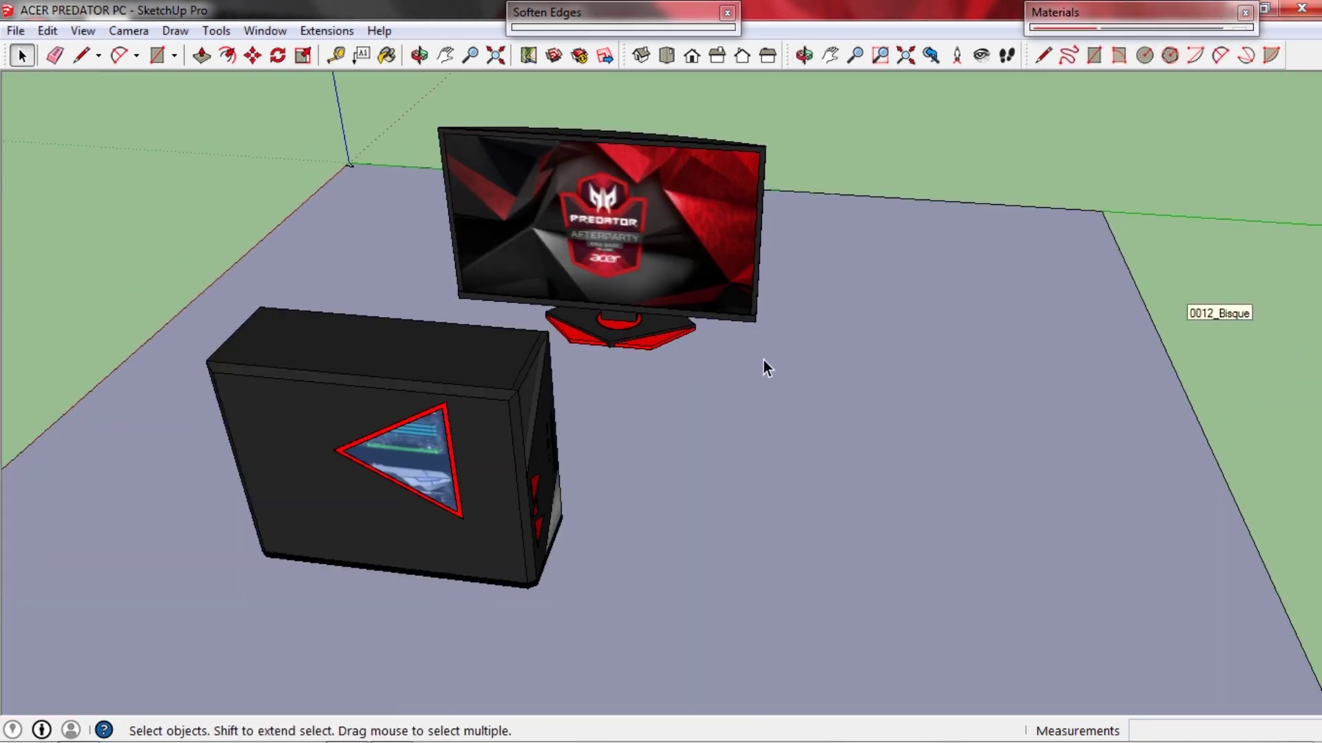
Rotate the PC tower about a quarter turn so its front faces the same way as the monitor's screen.
middle_drag(761, 366, 699, 531)
click(698, 530)
key(q)
click(727, 487)
click(602, 534)
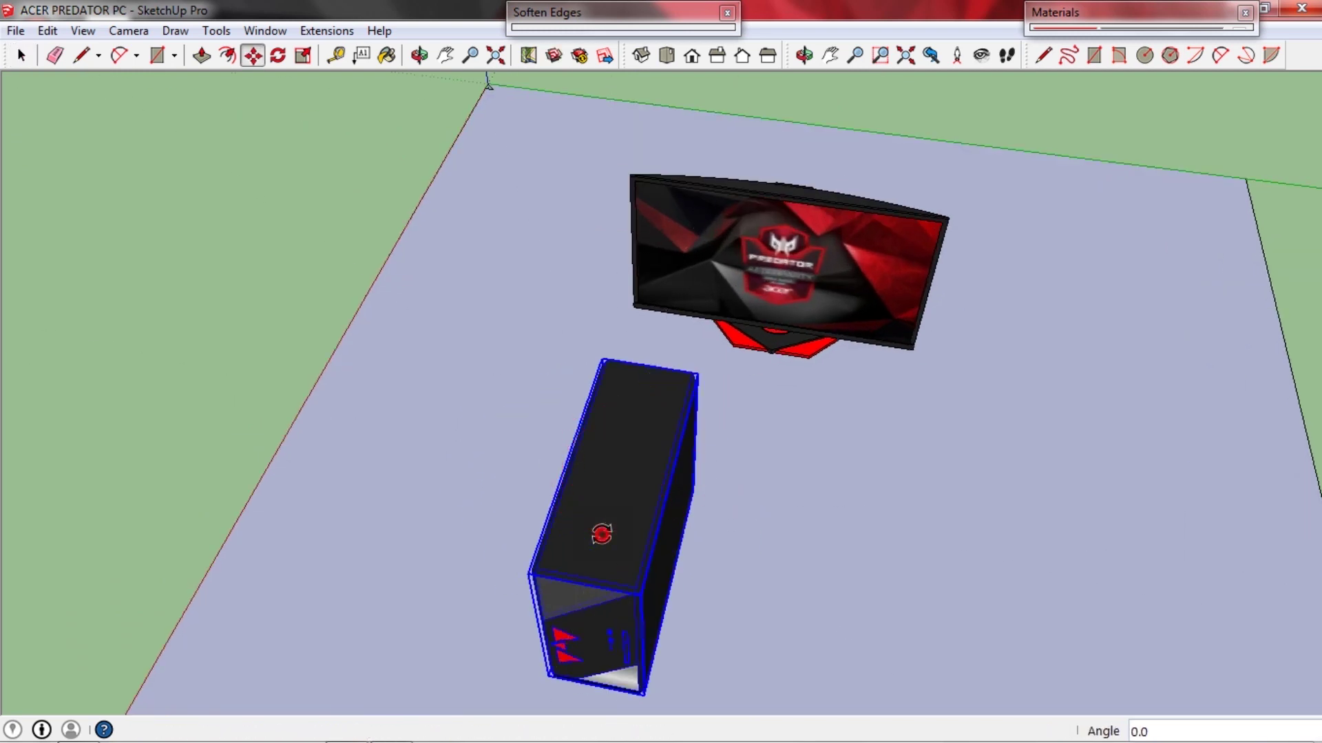
Move the PC tower across the floor to stand close beside the monitor.
middle_drag(602, 534, 915, 448)
click(419, 445)
click(404, 354)
click(298, 482)
Draw a wide rectangle on the floor in front of the monitor and select its face with its edges.
key(r)
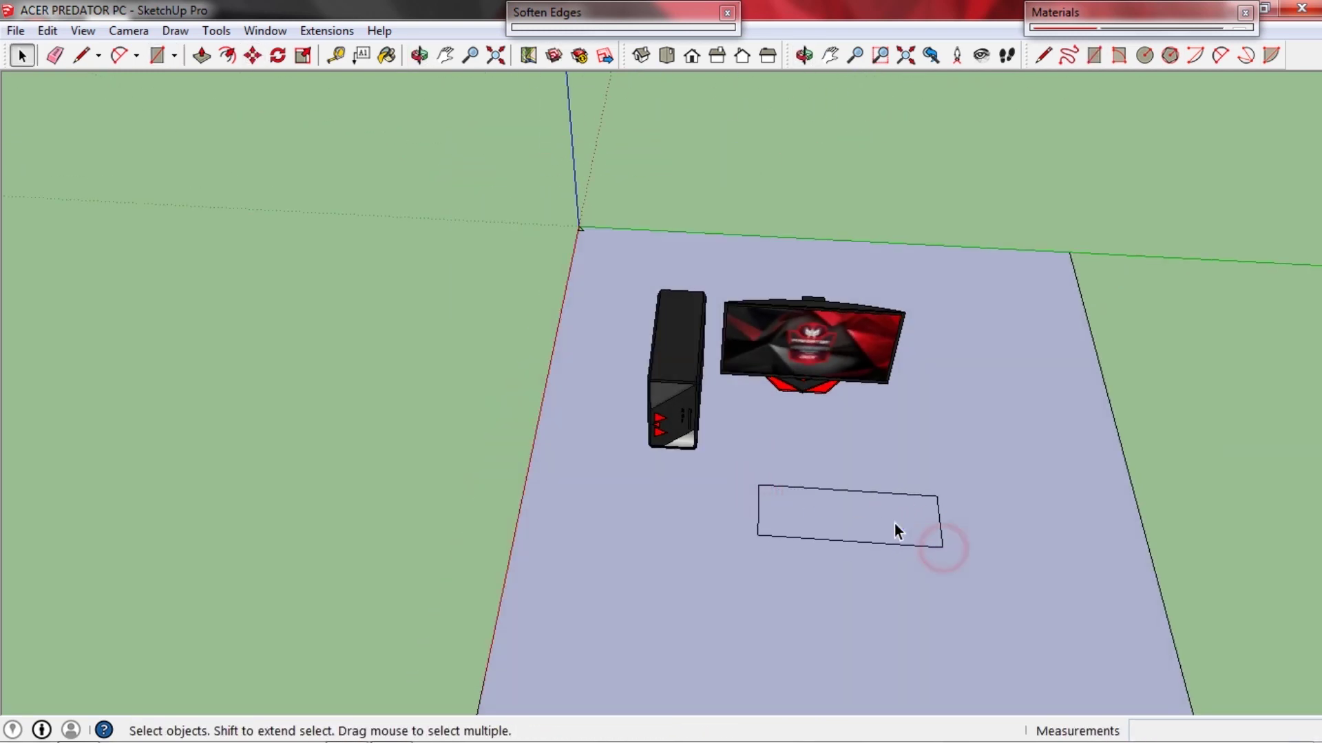
double_click(897, 530)
middle_drag(897, 530, 838, 546)
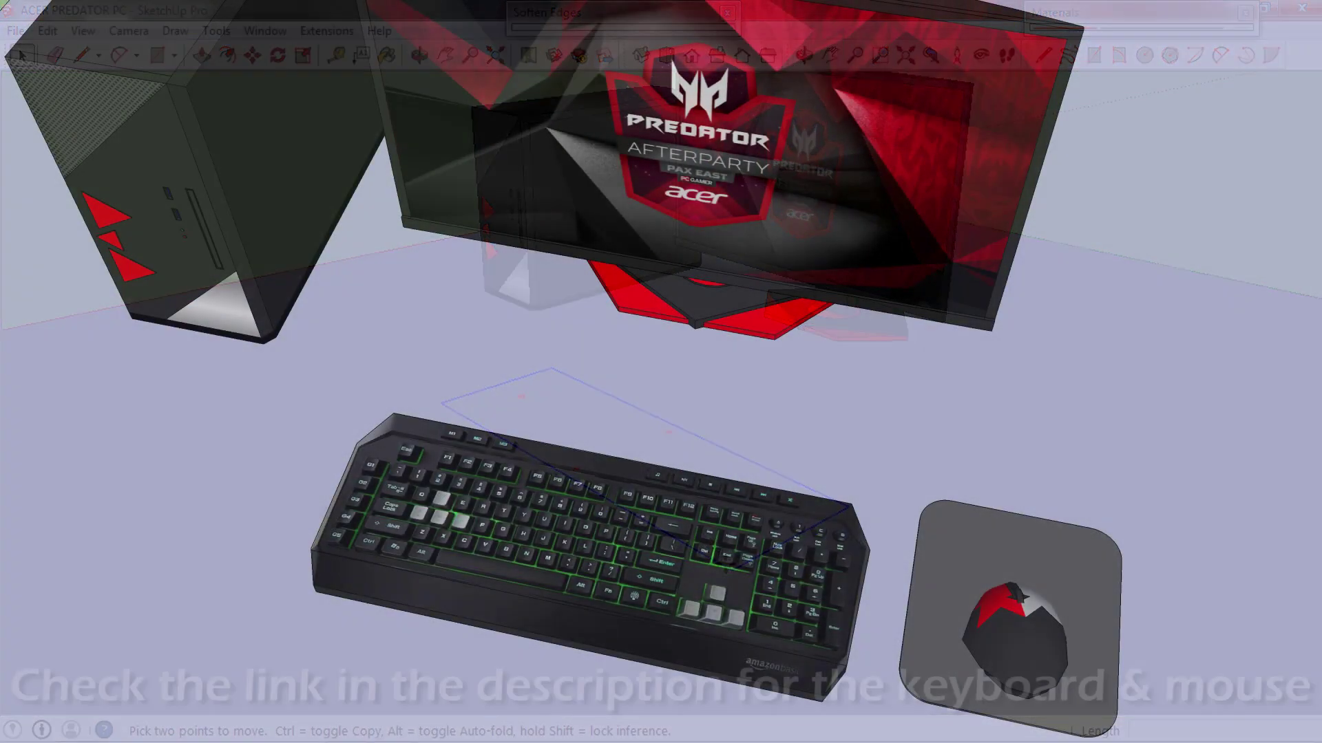